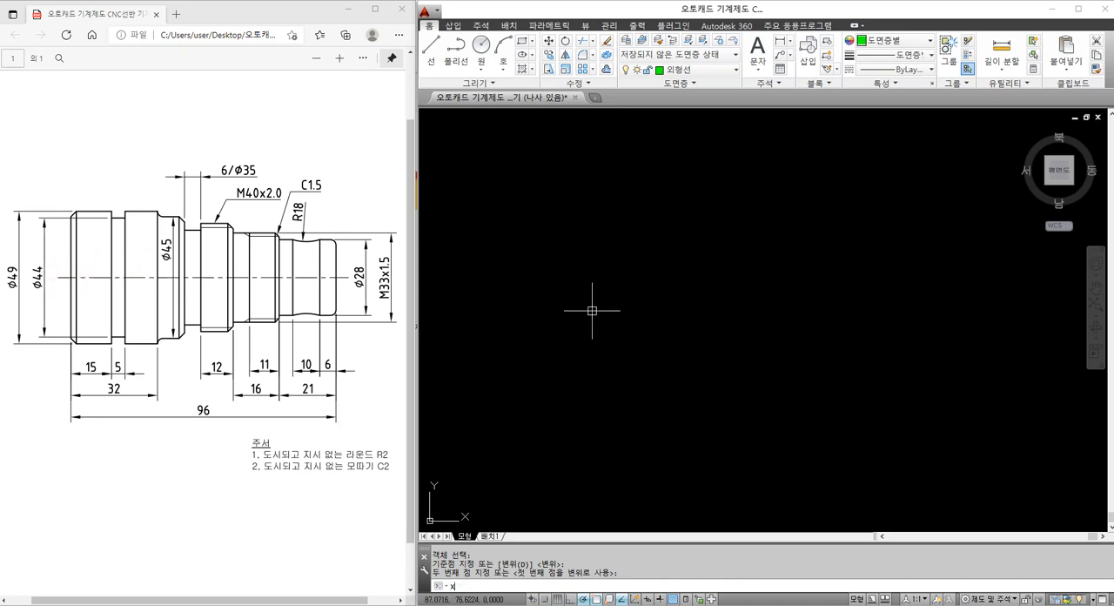
# Turn on dynamic input so that commands are entered at the cursor
pyautogui.write('L')
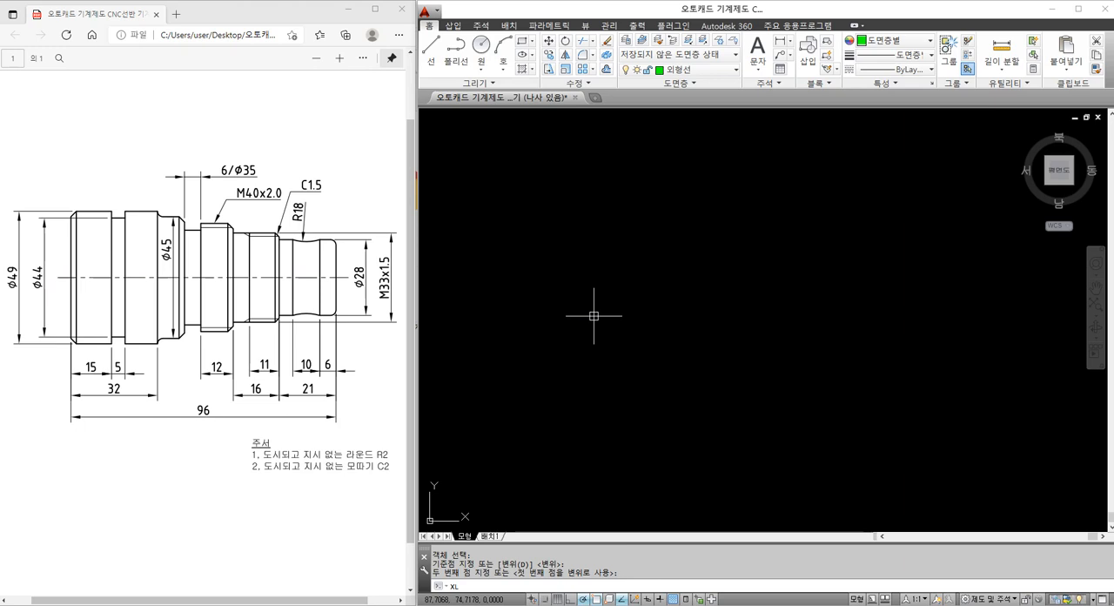
pyautogui.click(648, 599)
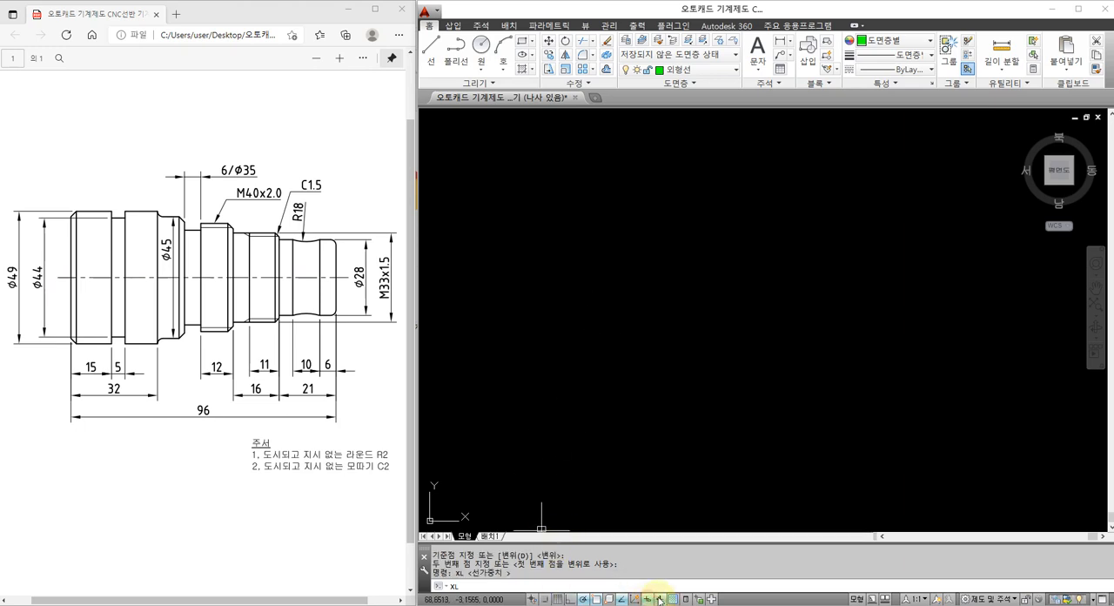
pyautogui.click(659, 599)
pyautogui.write('XL')
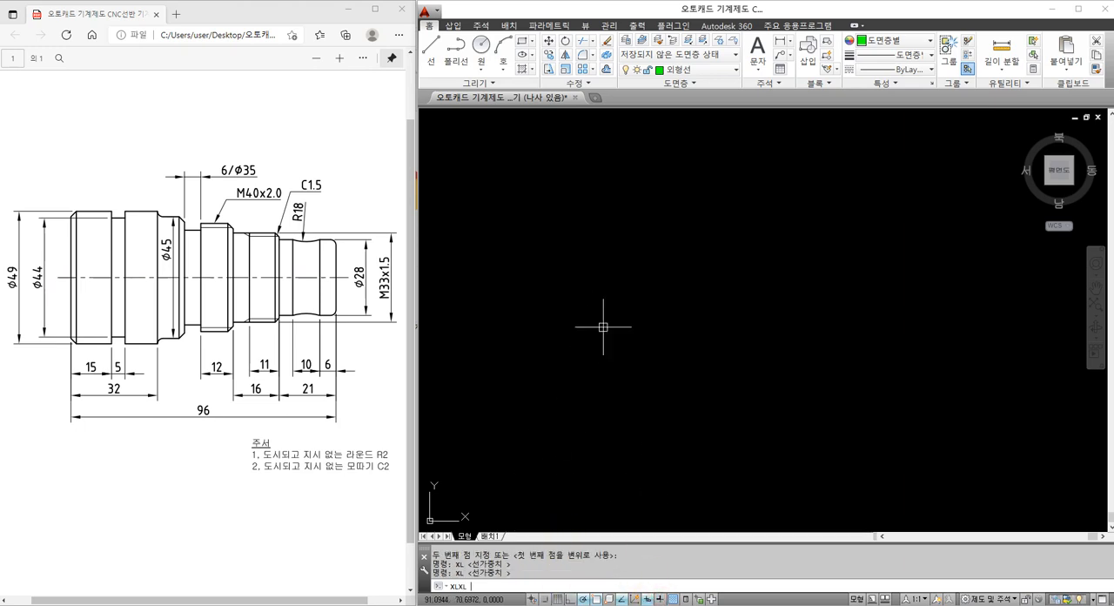
pyautogui.press('Return')
pyautogui.press('Escape')
pyautogui.press('Escape')
# Draw one horizontal and one vertical construction line (XLINE) crossing at a common point in the empty drawing
pyautogui.write('XL')
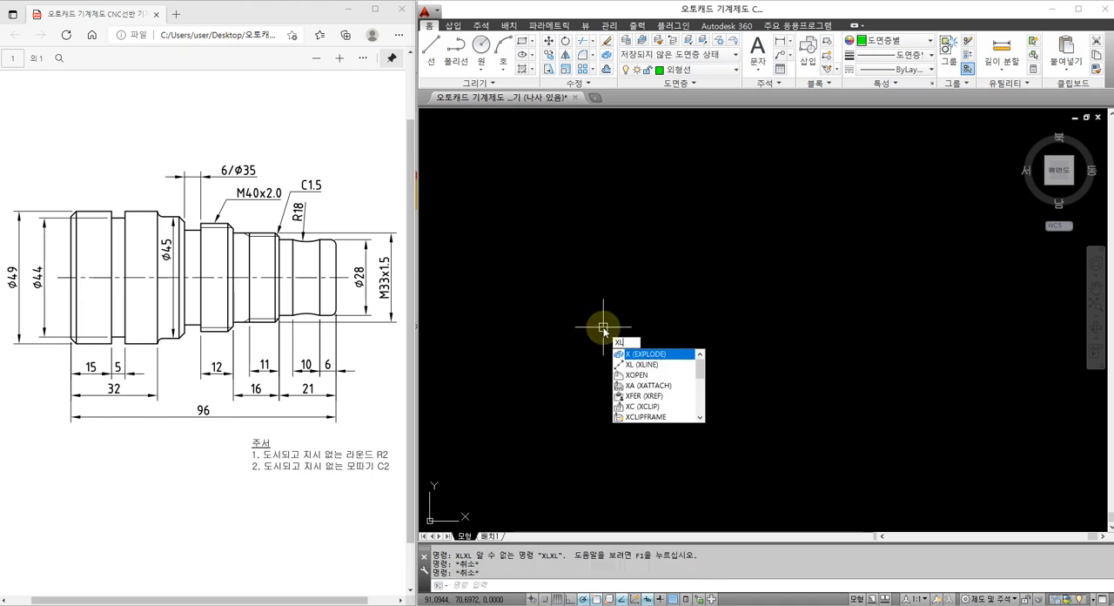
pyautogui.press('Return')
pyautogui.click(587, 311)
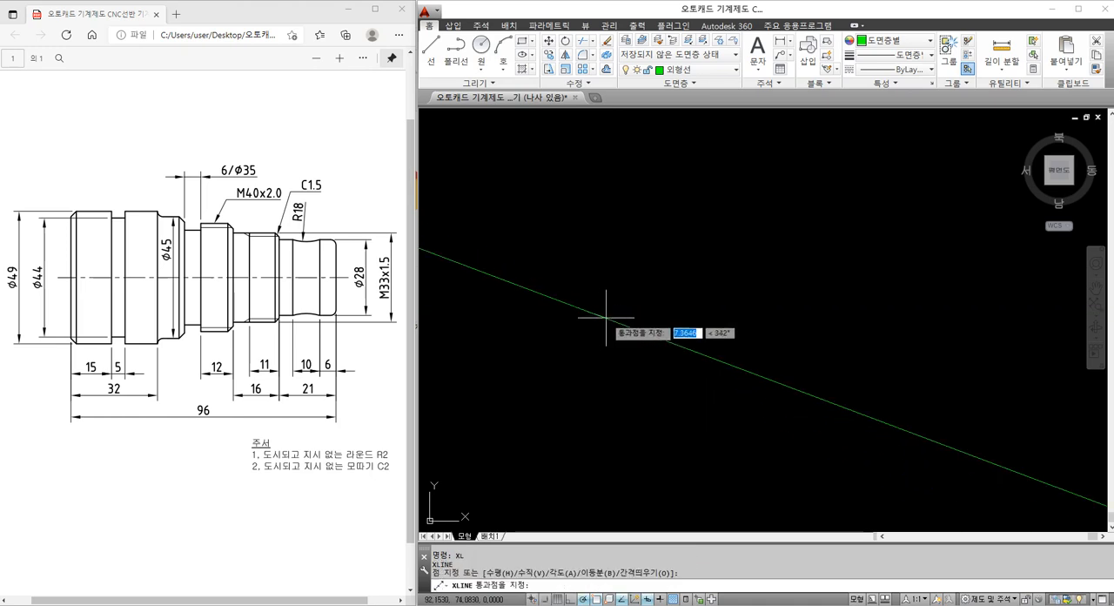
pyautogui.click(609, 312)
pyautogui.click(588, 340)
pyautogui.press('Escape')
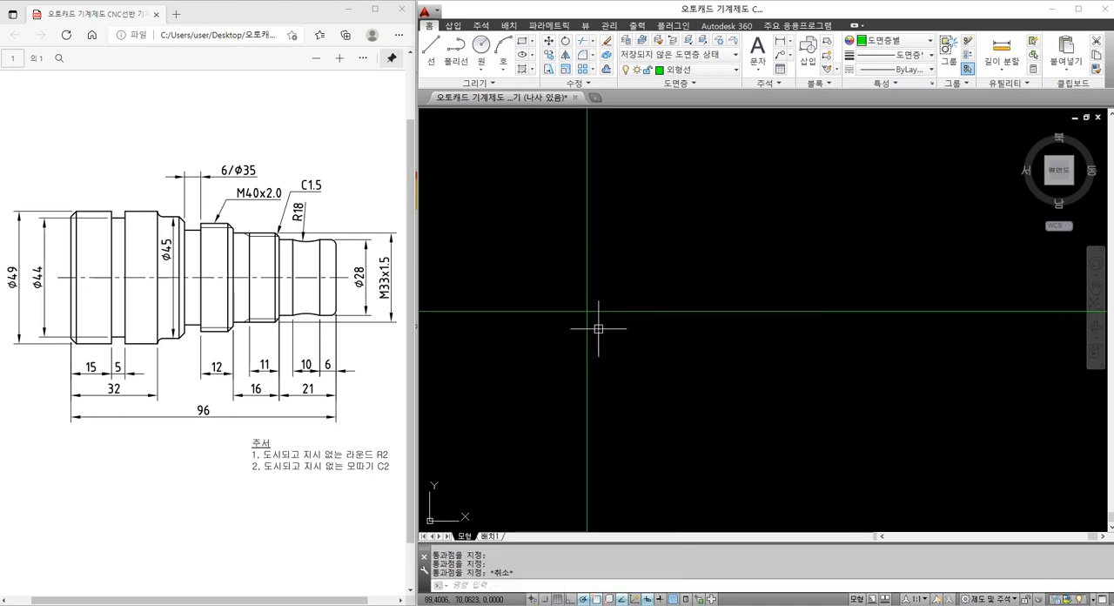
pyautogui.click(598, 329)
pyautogui.click(578, 297)
pyautogui.press('Escape')
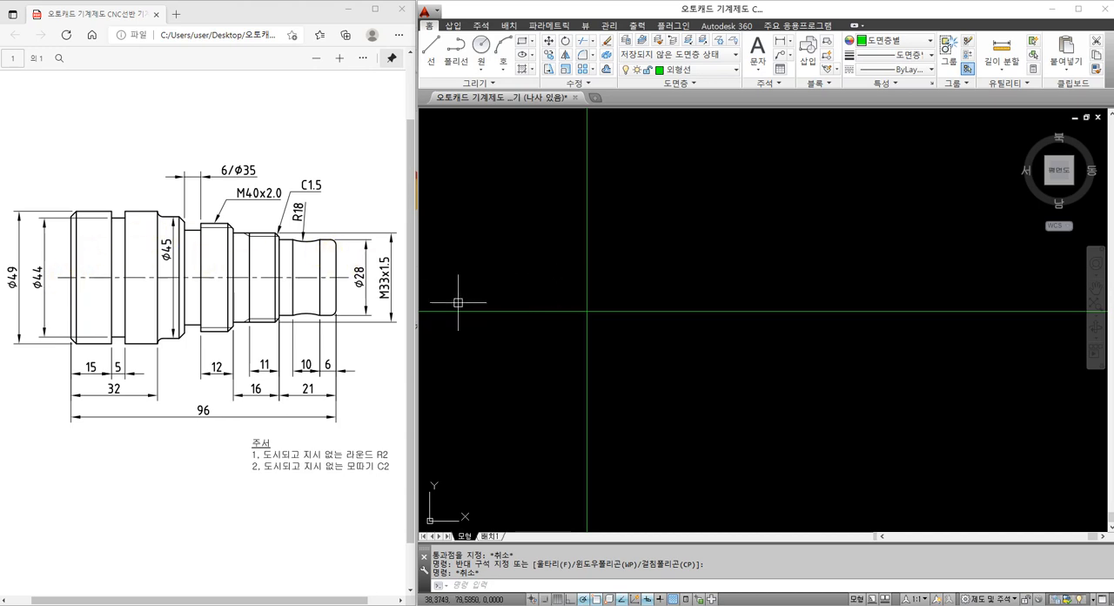
# Offset the vertical construction line 96 to the right for the shaft's overall length
pyautogui.moveTo(628, 304); pyautogui.dragTo(537, 310, button='middle')
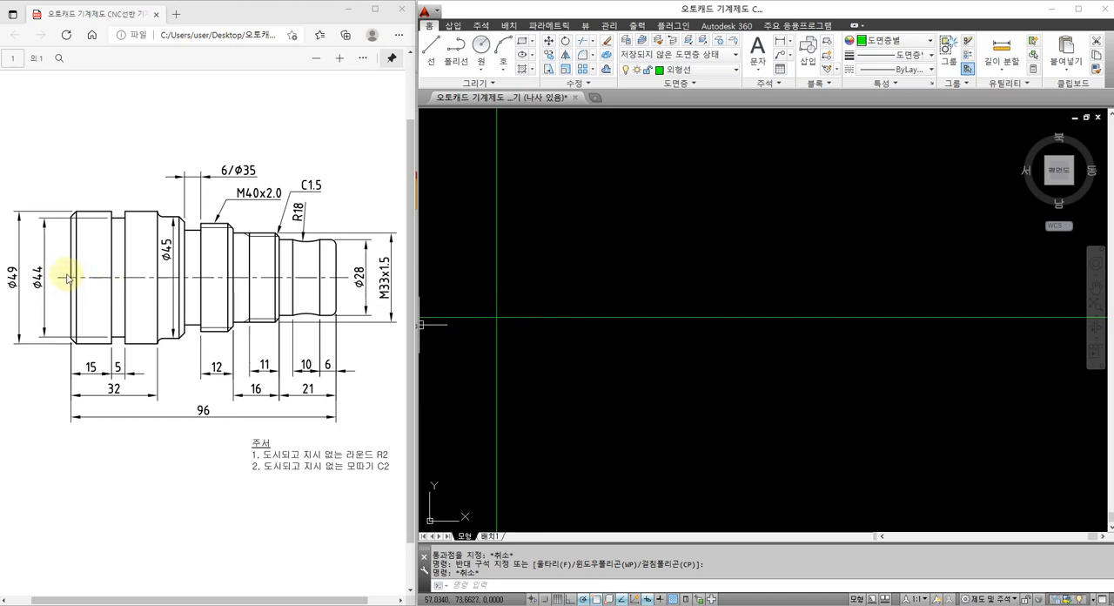
pyautogui.write('o')
pyautogui.press('Return')
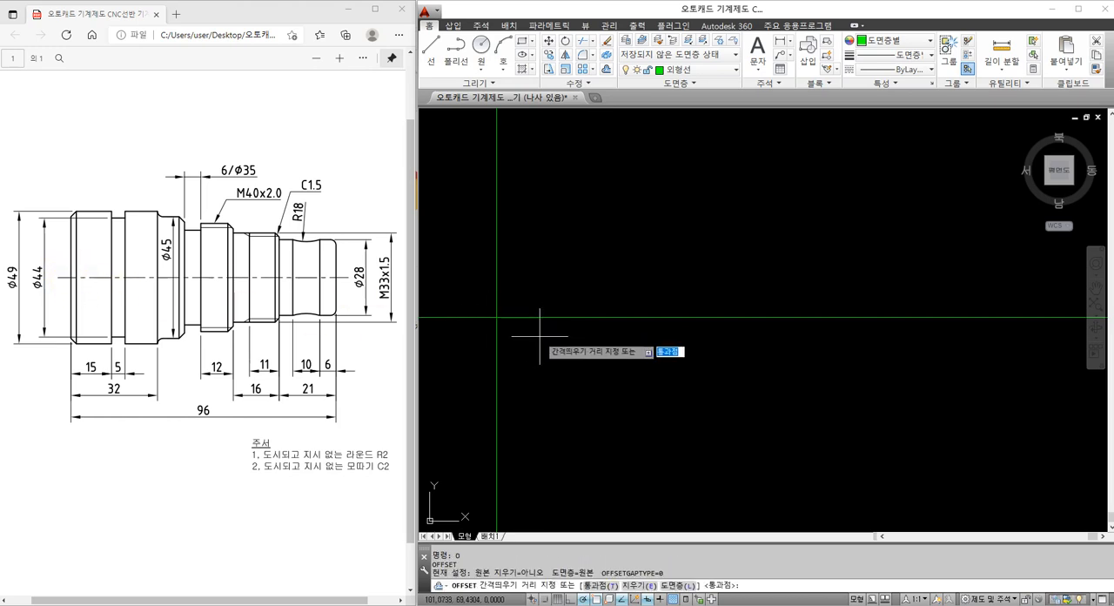
pyautogui.write('66')
pyautogui.press('Return')
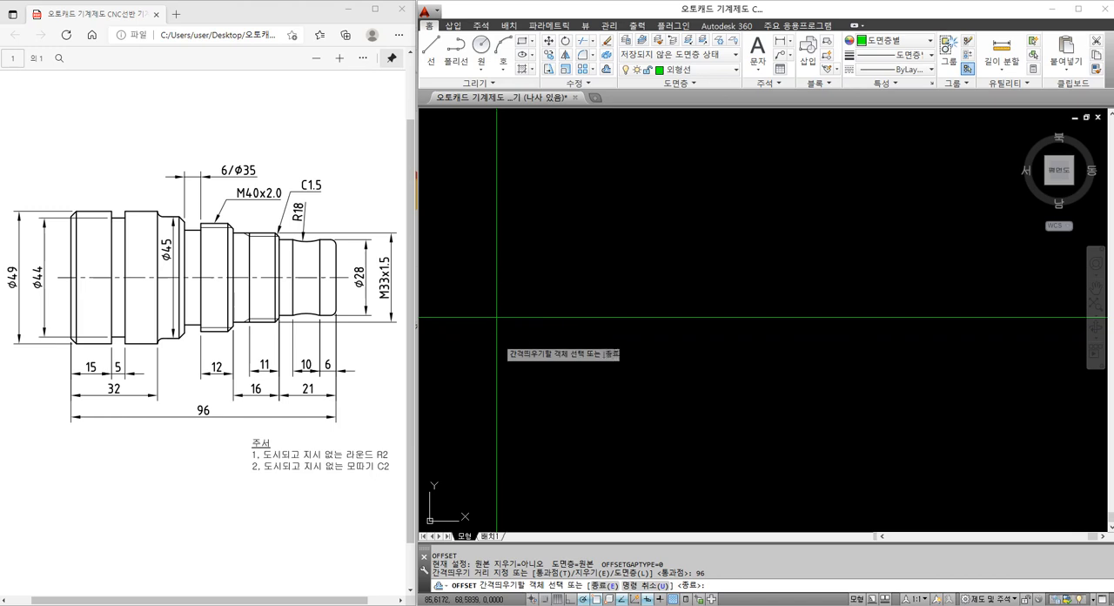
pyautogui.click(497, 338)
pyautogui.click(592, 340)
pyautogui.press('Escape')
# Place a linear dimension between the two vertical construction lines, below the horizontal line
pyautogui.write('dli')
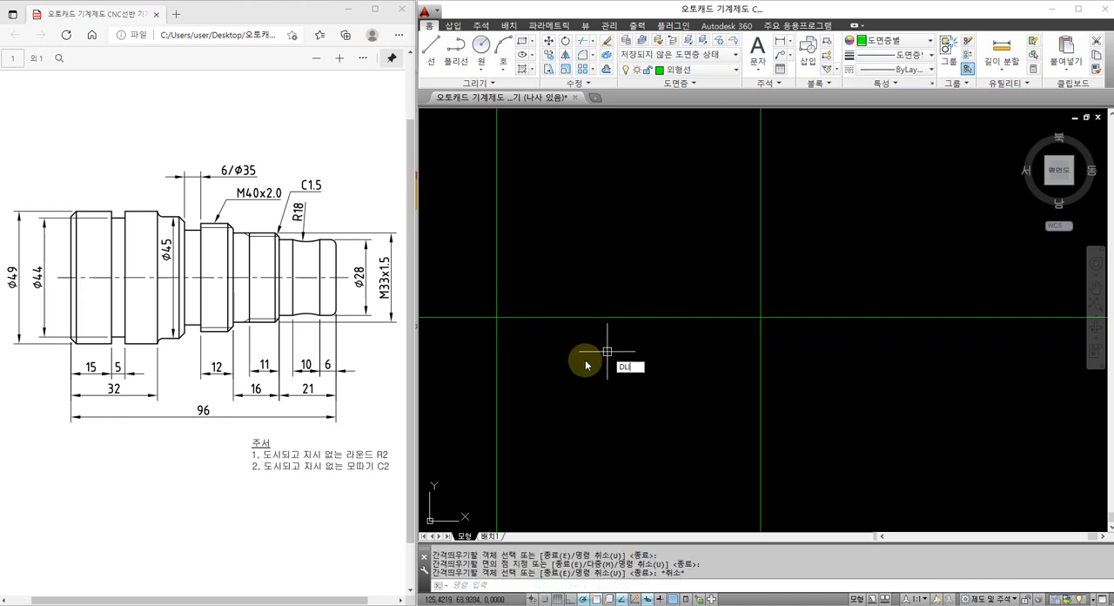
pyautogui.press('Return')
pyautogui.click(497, 380)
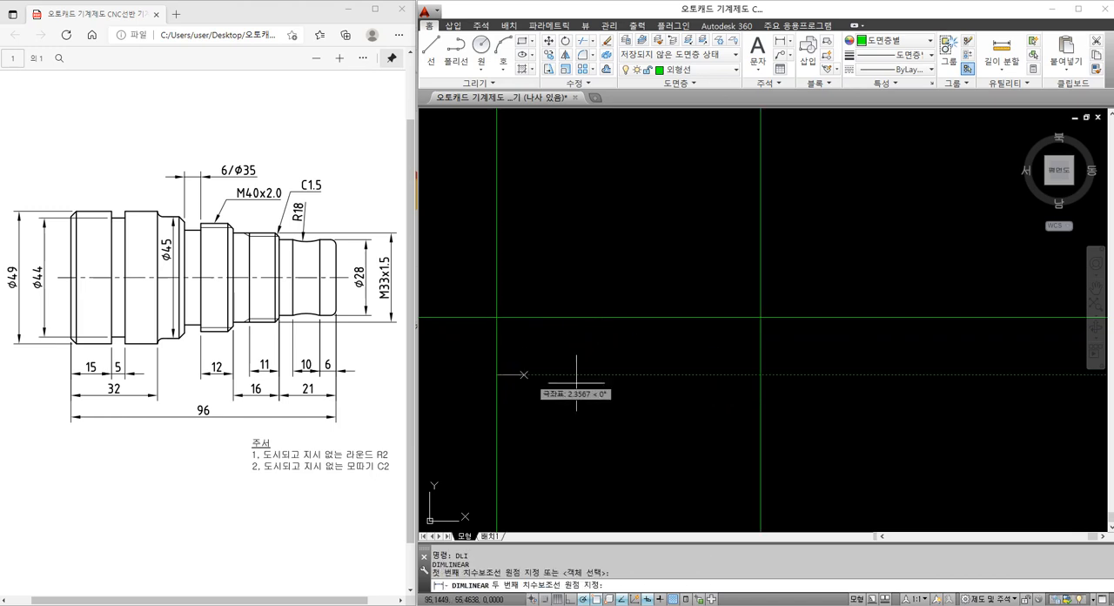
pyautogui.click(760, 380)
pyautogui.click(712, 386)
pyautogui.press('Escape')
# Erase the linear dimension between the two vertical construction lines
pyautogui.click(659, 376)
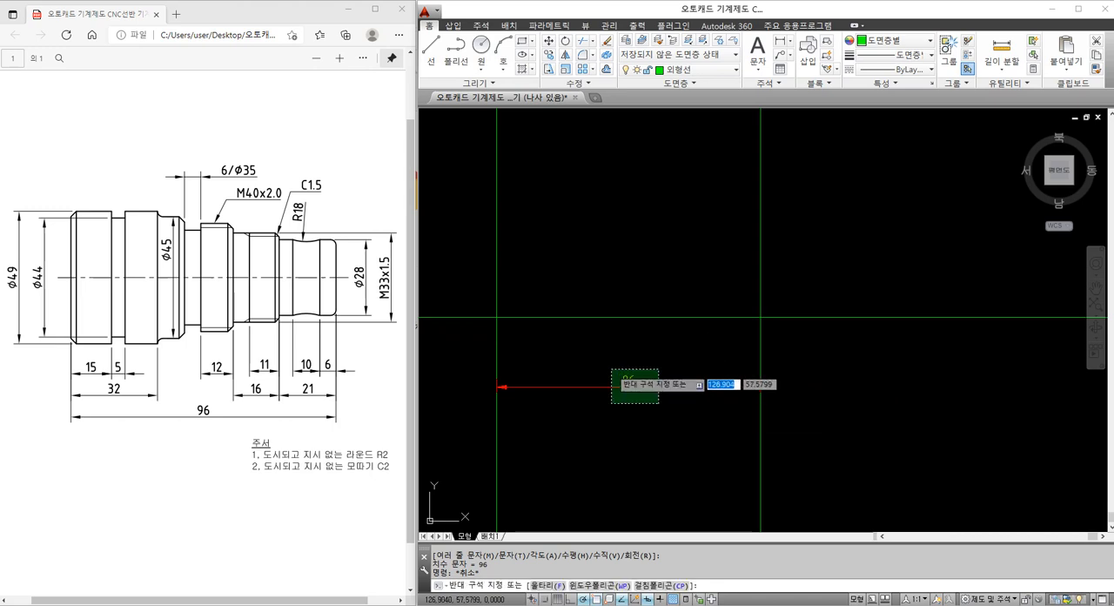
pyautogui.click(614, 402)
pyautogui.write('e')
pyautogui.press('Return')
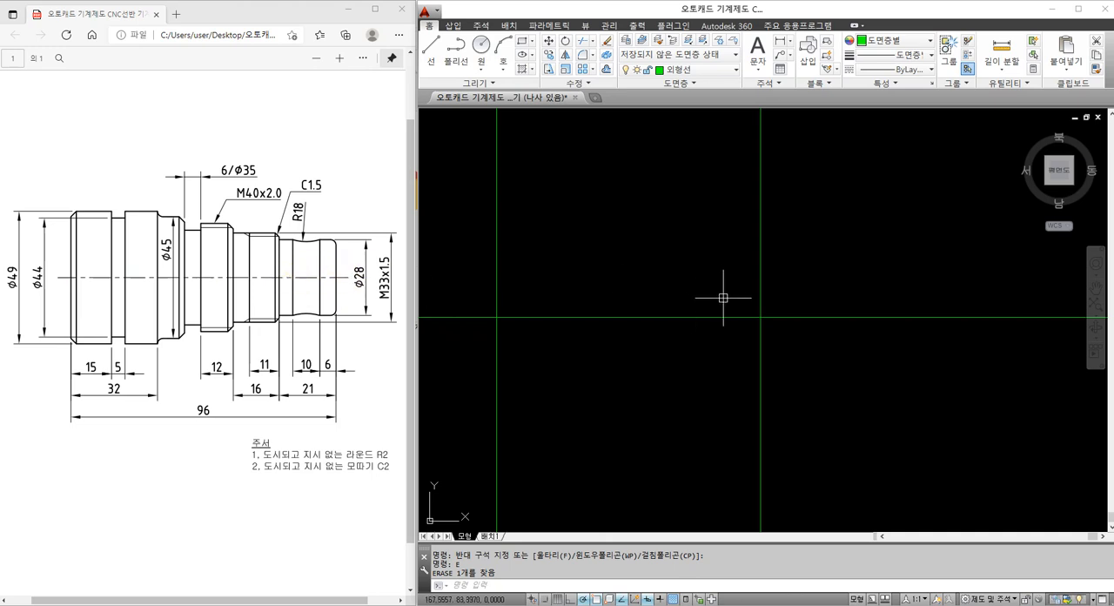
# Offset the right end line of the shaft 21 to the left
pyautogui.write('o')
pyautogui.press('Return')
pyautogui.write('2')
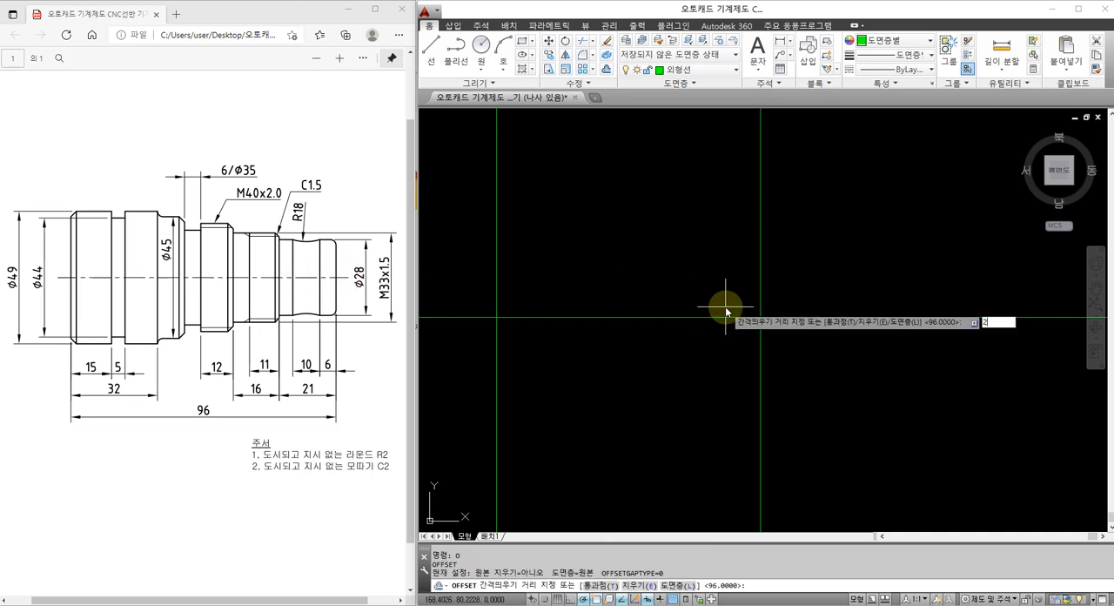
pyautogui.write('1')
pyautogui.press('Return')
pyautogui.click(758, 296)
pyautogui.click(689, 300)
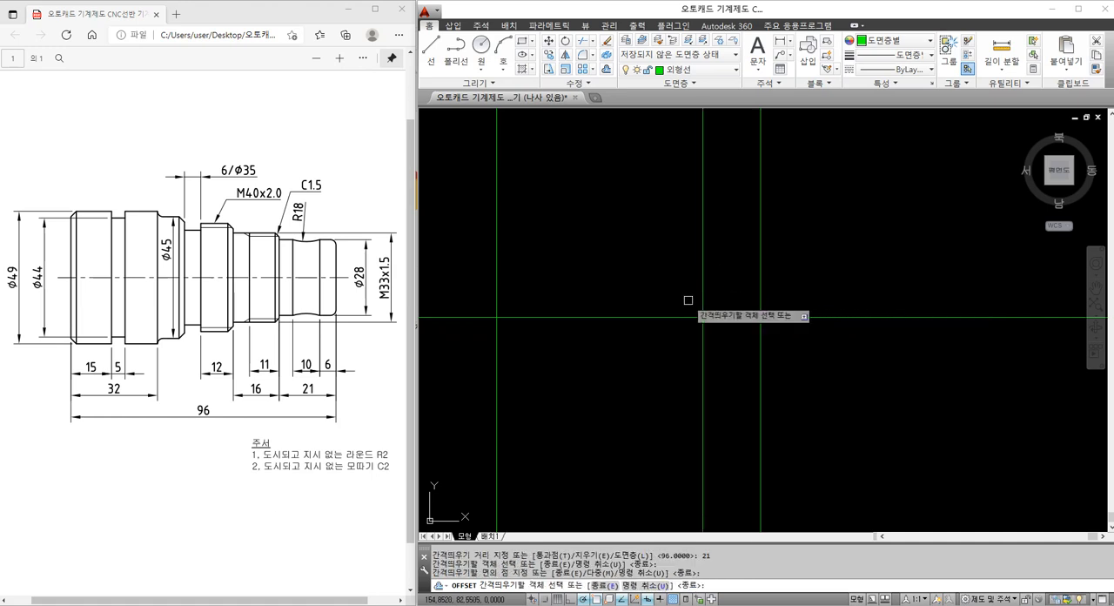
pyautogui.press('Return')
# Offset the right end line of the shaft 6 to the left
pyautogui.press('Return')
pyautogui.write('6')
pyautogui.press('Return')
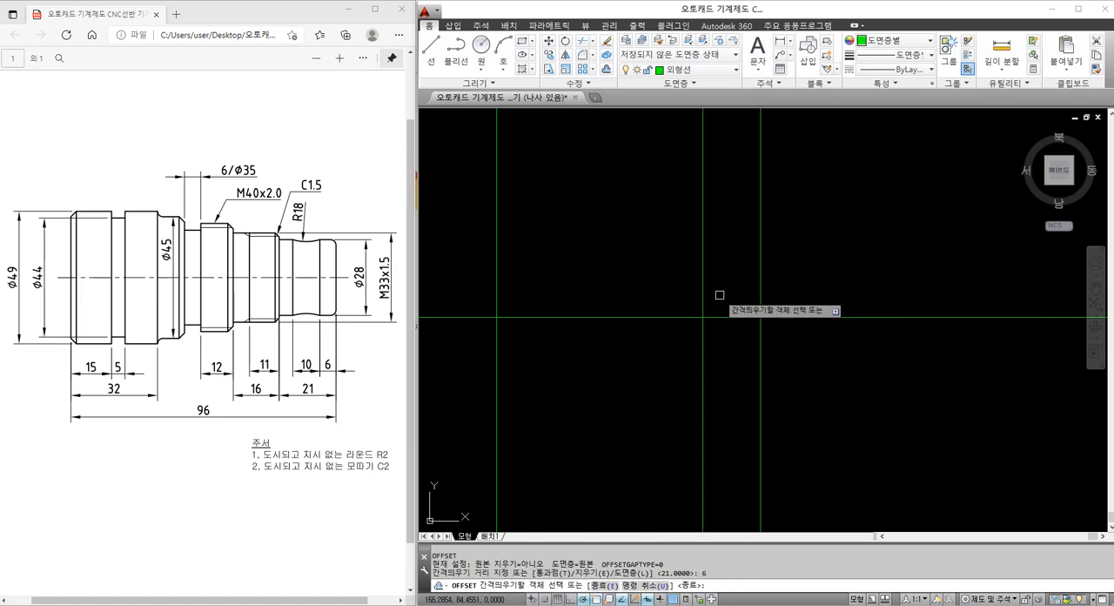
pyautogui.click(759, 295)
pyautogui.click(735, 295)
pyautogui.press('Escape')
# Offset the vertical line next to the shaft's right end line 10 to the left
pyautogui.write('ㅇ')
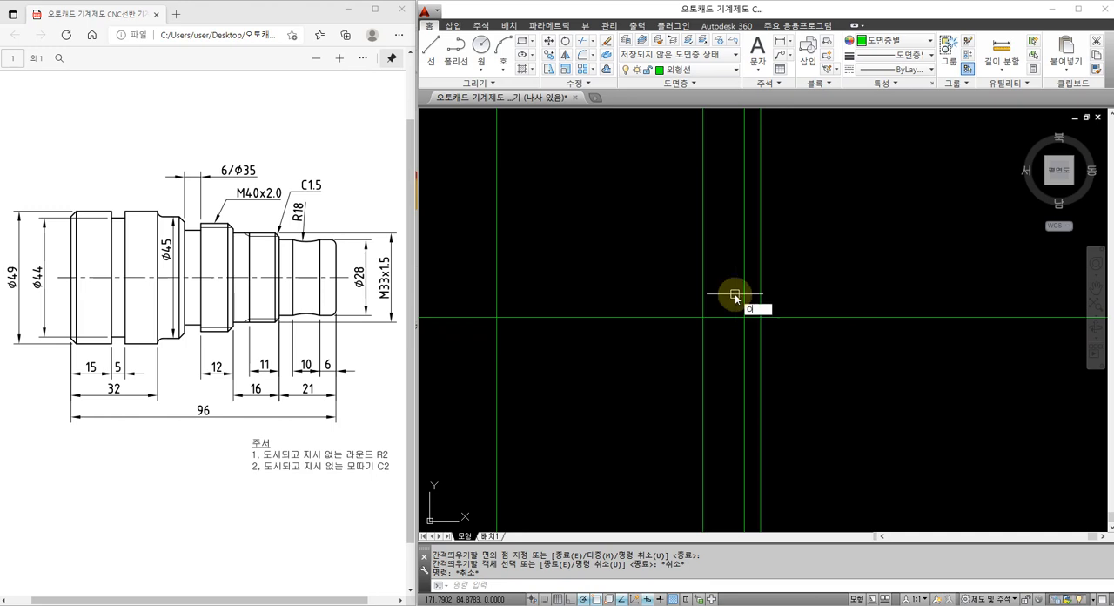
pyautogui.press('Return')
pyautogui.write('10')
pyautogui.press('Return')
pyautogui.click(744, 292)
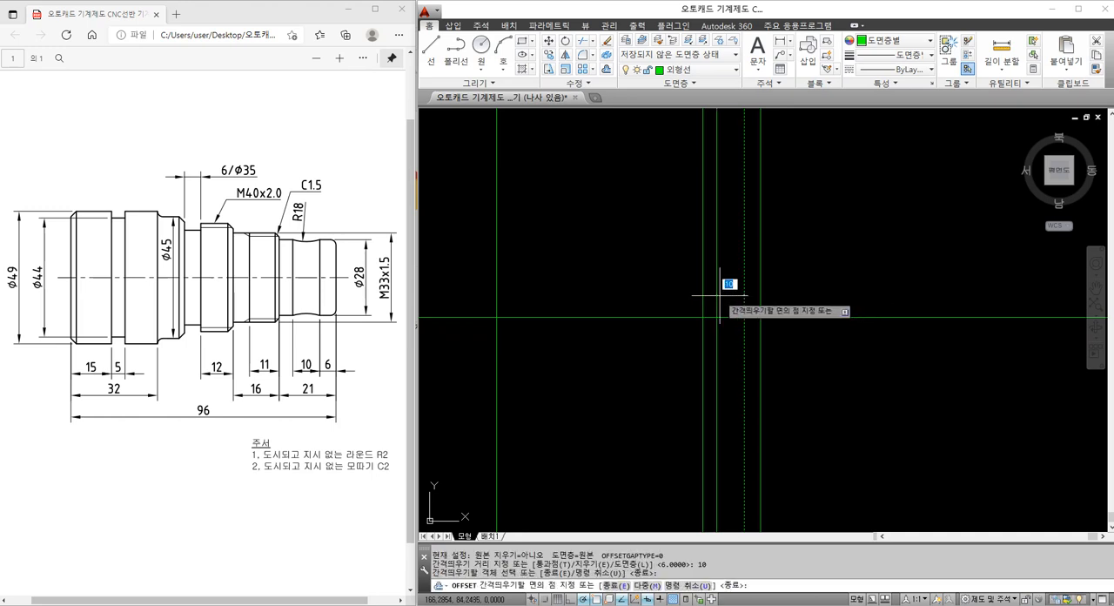
pyautogui.click(719, 294)
pyautogui.press('Escape')
pyautogui.click(777, 366)
pyautogui.click(660, 337)
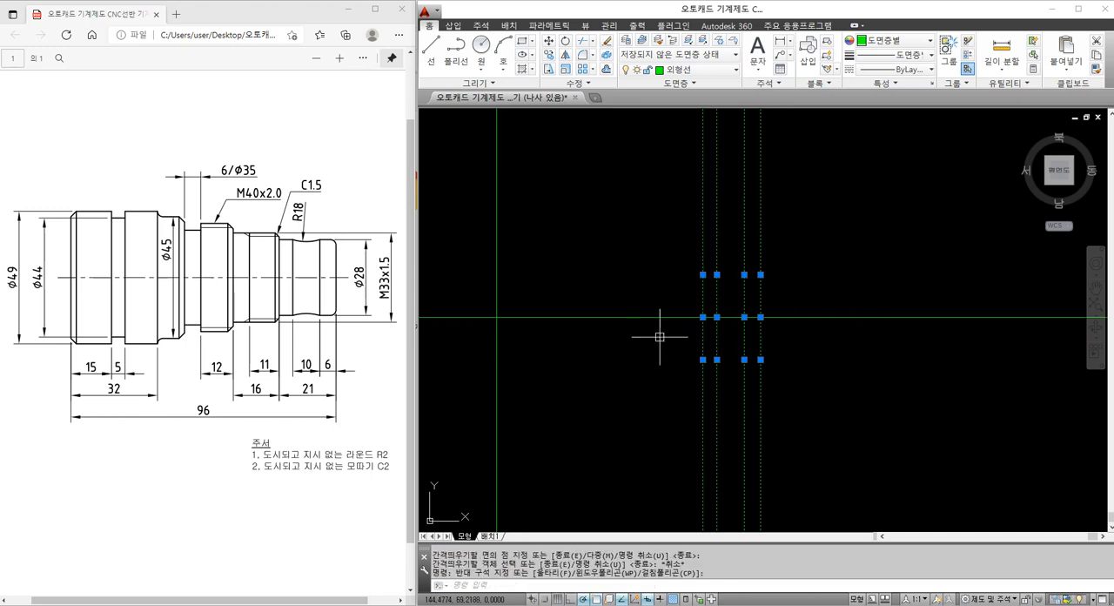
pyautogui.press('Escape')
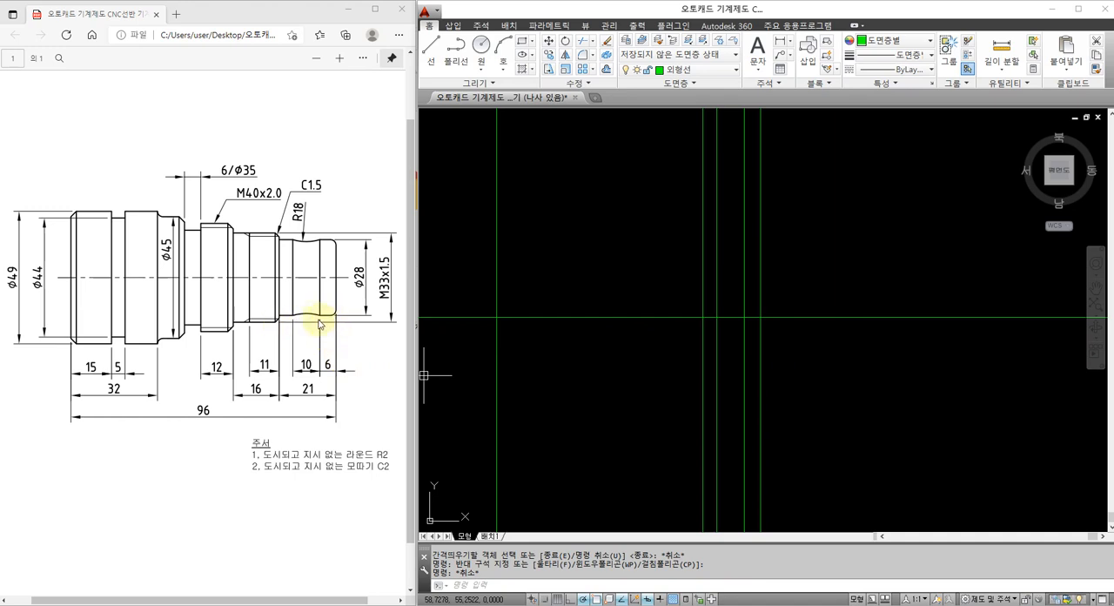
pyautogui.press('Escape')
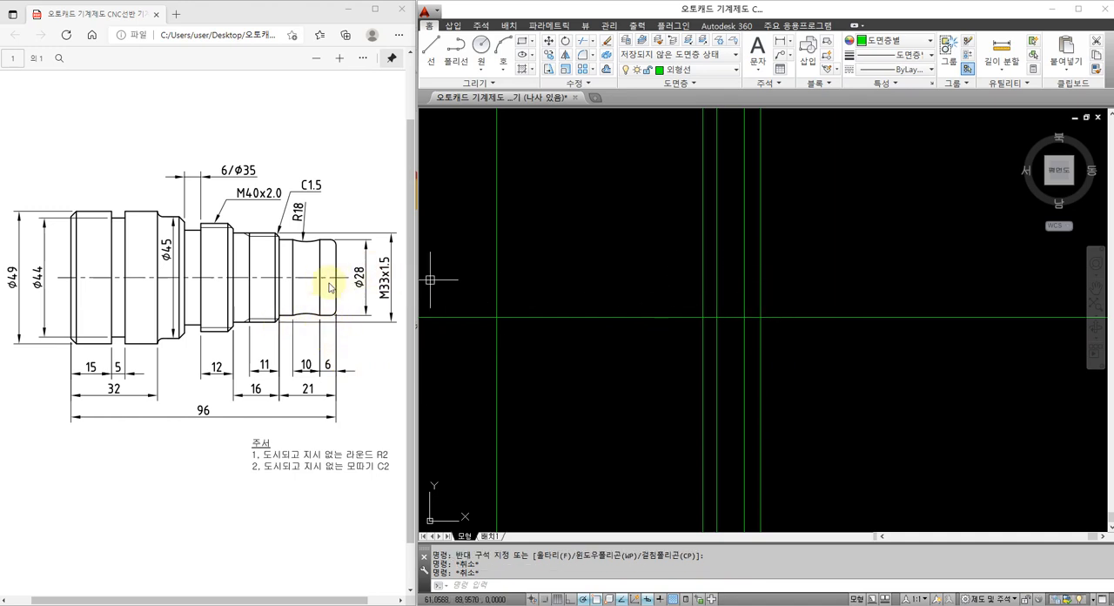
pyautogui.write('o')
pyautogui.press('Return')
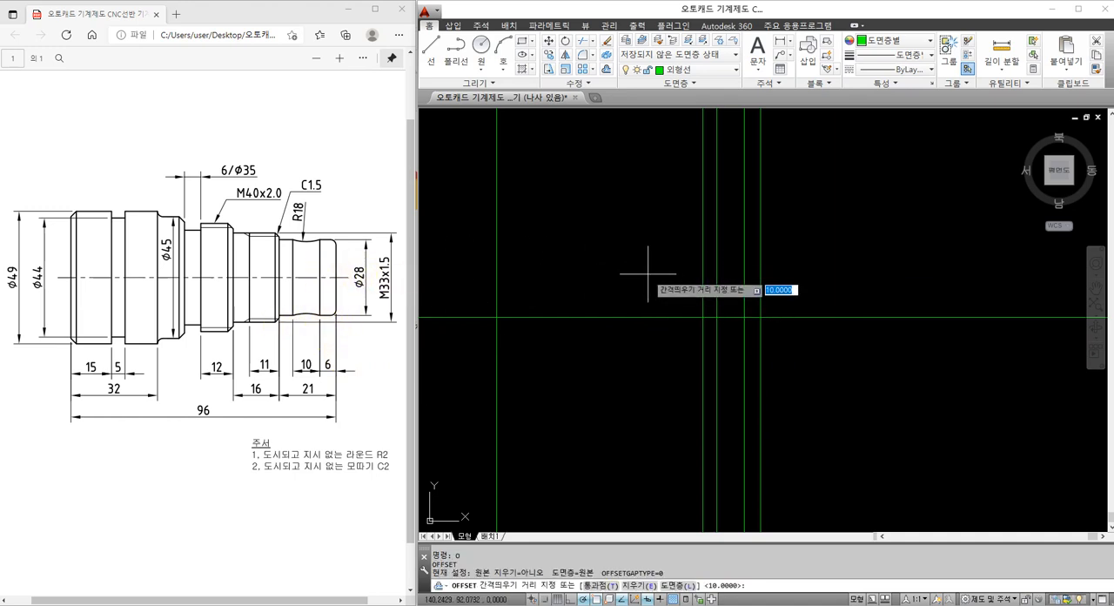
pyautogui.write('28')
pyautogui.press('Return')
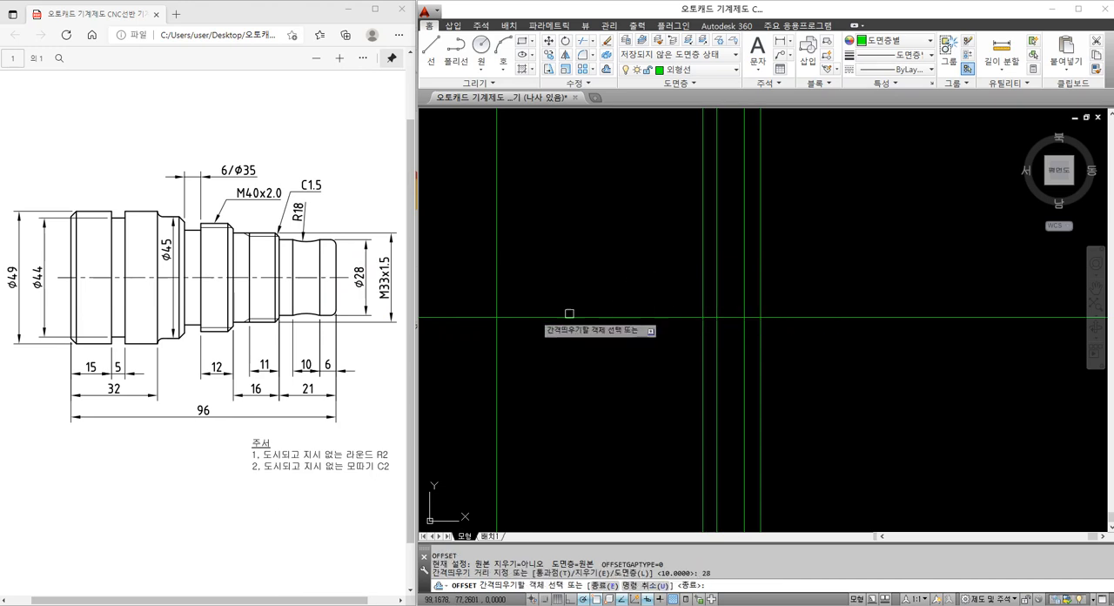
pyautogui.press('Escape')
pyautogui.write('o2')
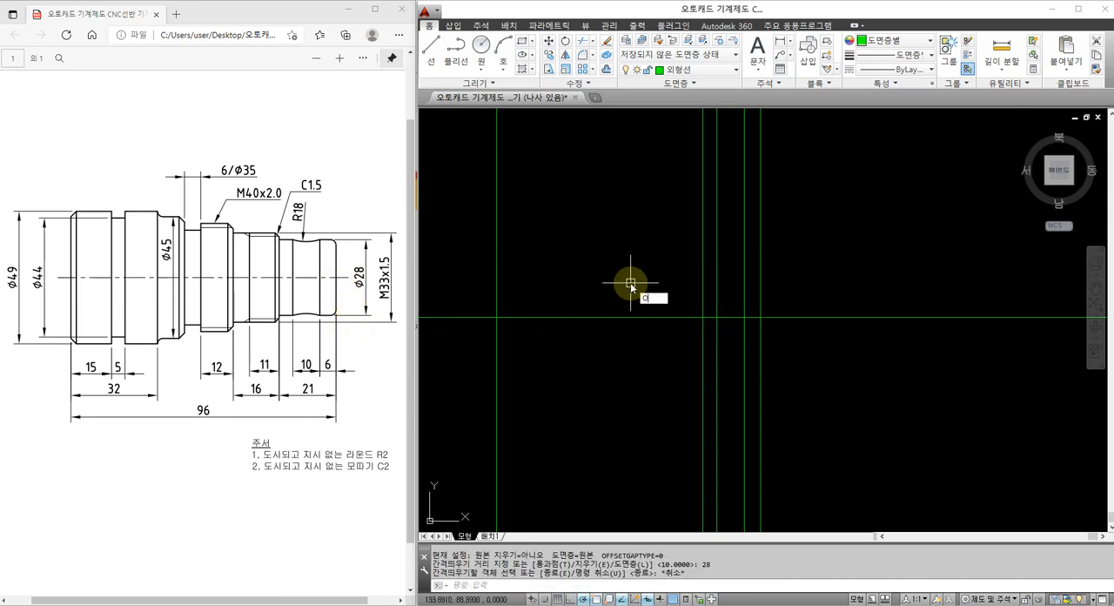
pyautogui.write('8/2')
pyautogui.press('Return')
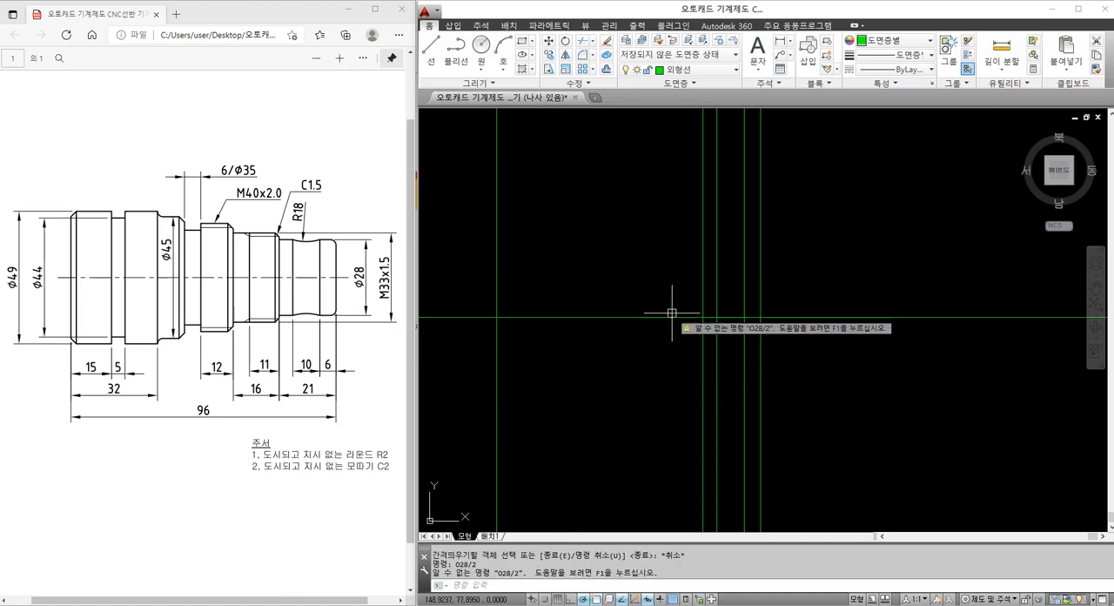
# Offset the horizontal centre line upward by 28/2 for the upper edge of the Ø28 section
pyautogui.write('o')
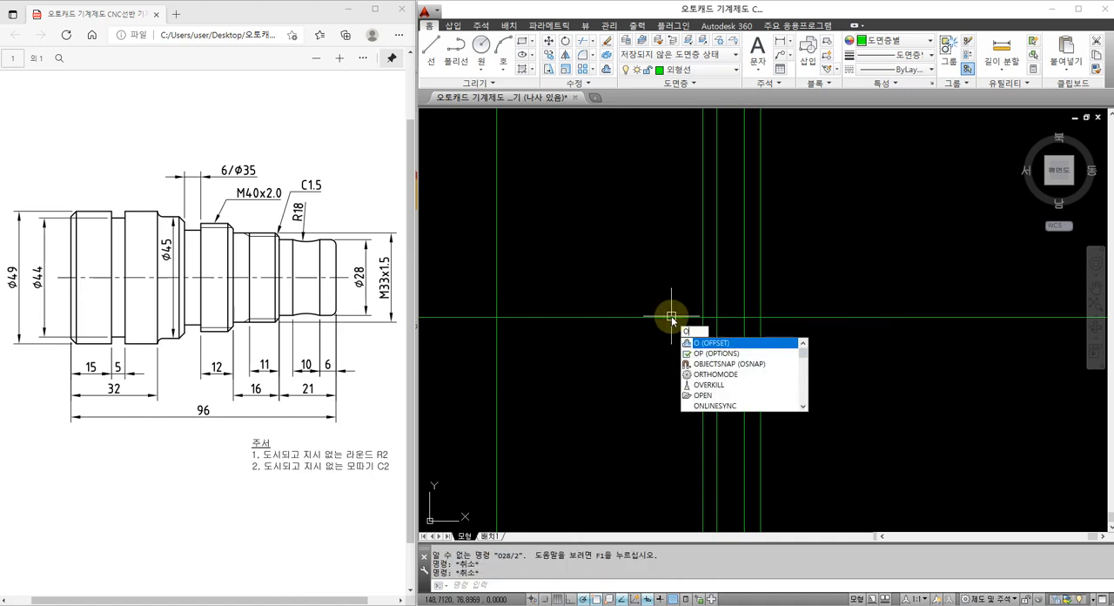
pyautogui.press('Return')
pyautogui.write('28/2')
pyautogui.press('Return')
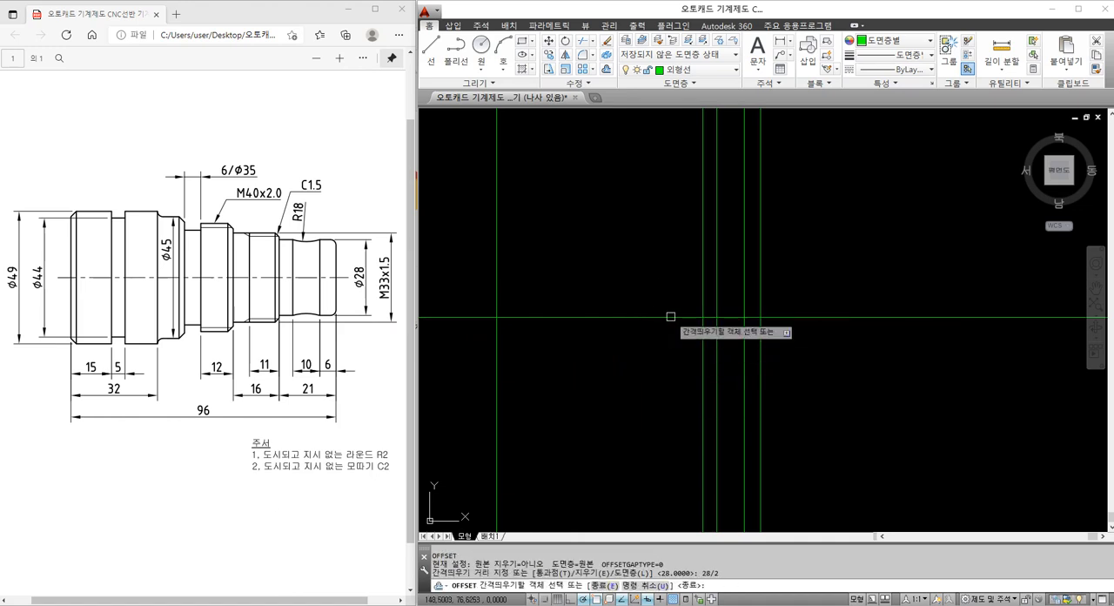
pyautogui.click(671, 317)
pyautogui.click(743, 284)
pyautogui.press('Escape')
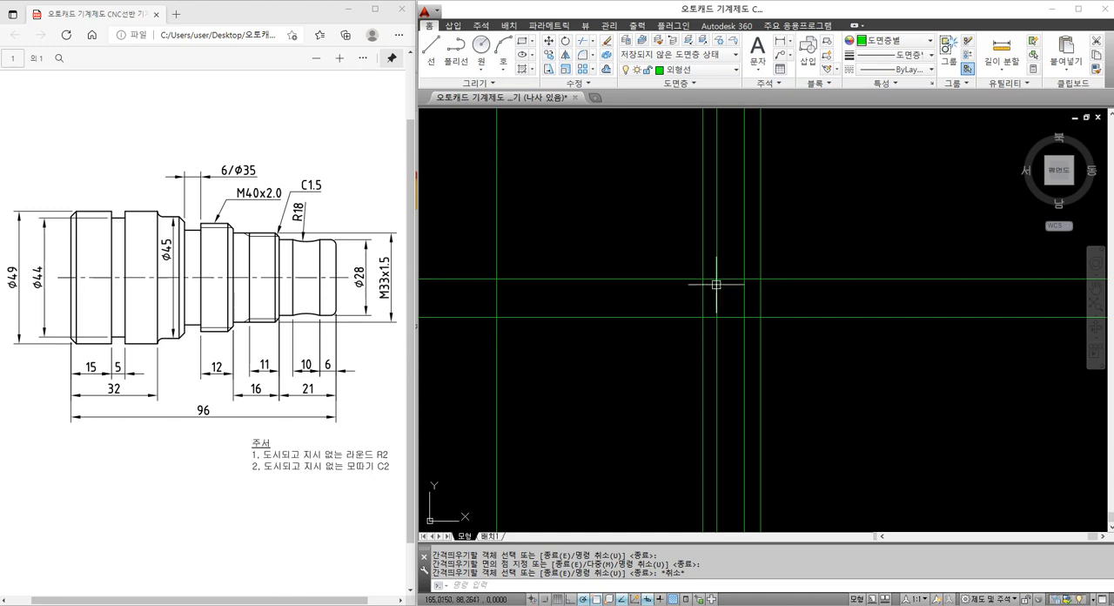
# Trim the upper horizontal line to the span between the right end line and the line 21 to its left
pyautogui.press('Return')
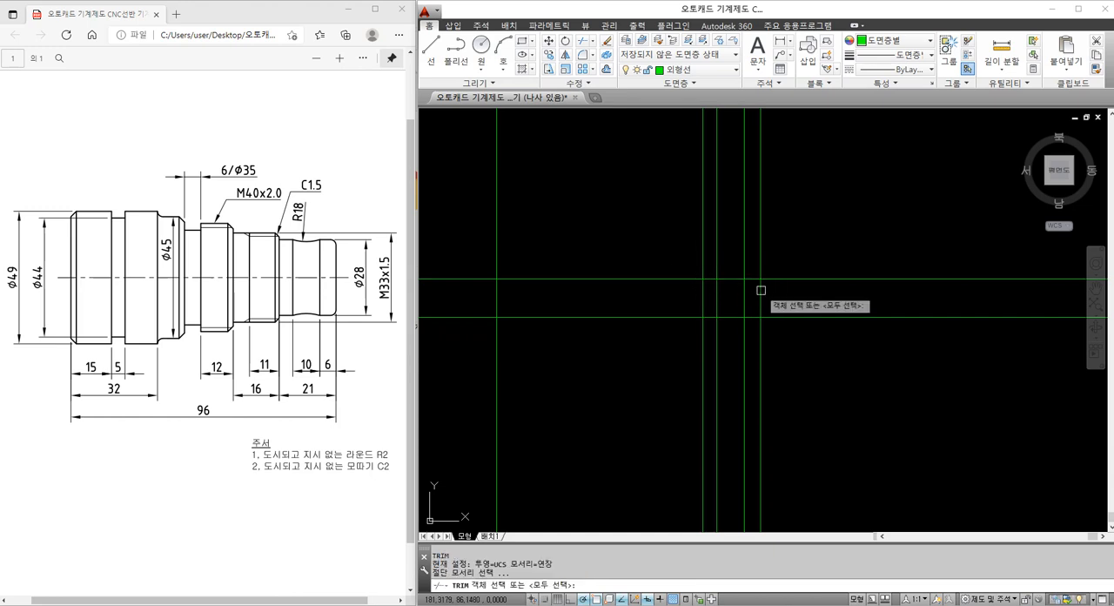
pyautogui.click(759, 289)
pyautogui.click(702, 291)
pyautogui.press('Return')
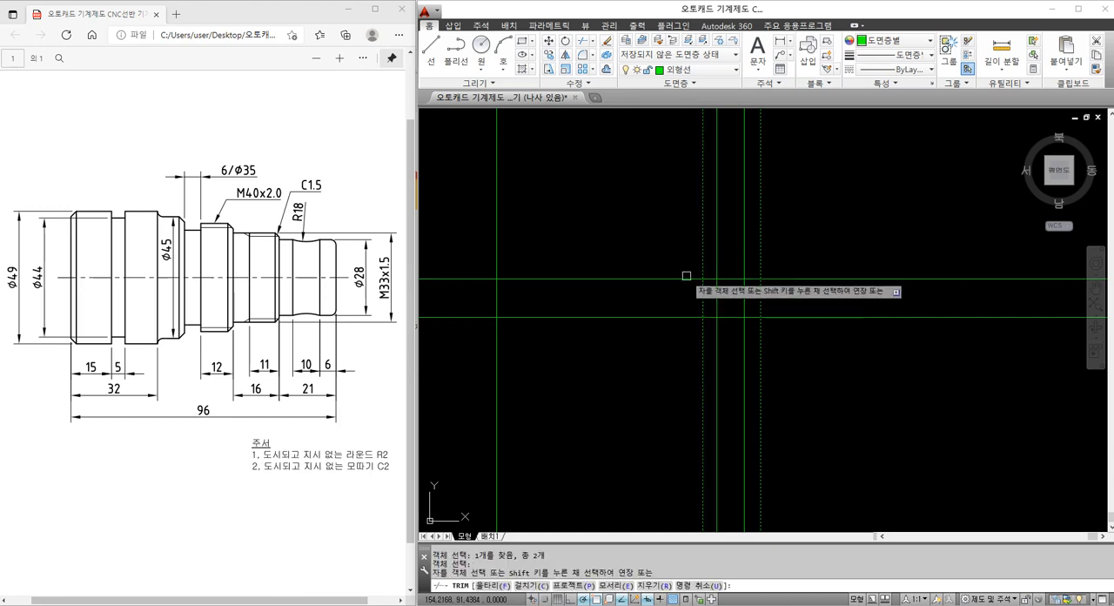
pyautogui.click(684, 277)
pyautogui.click(773, 278)
pyautogui.press('Escape')
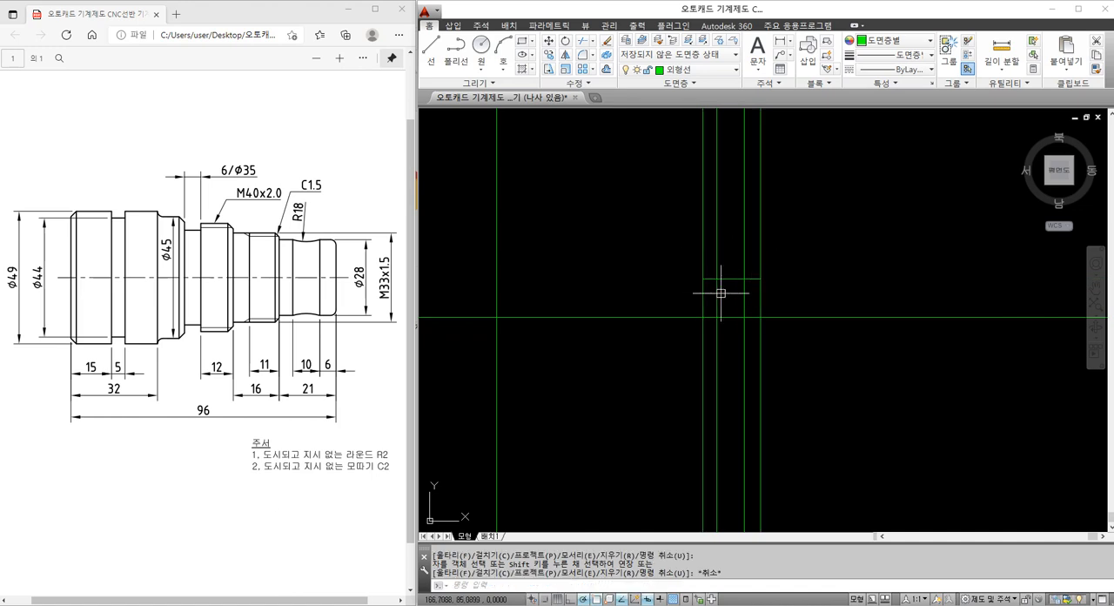
# Draw a radius 18 arc on the Ø28 section's upper edge, between its intersections with the two inner vertical lines
pyautogui.moveTo(722, 289); pyautogui.dragTo(674, 278, button='middle')
pyautogui.scroll(2, 681, 269)
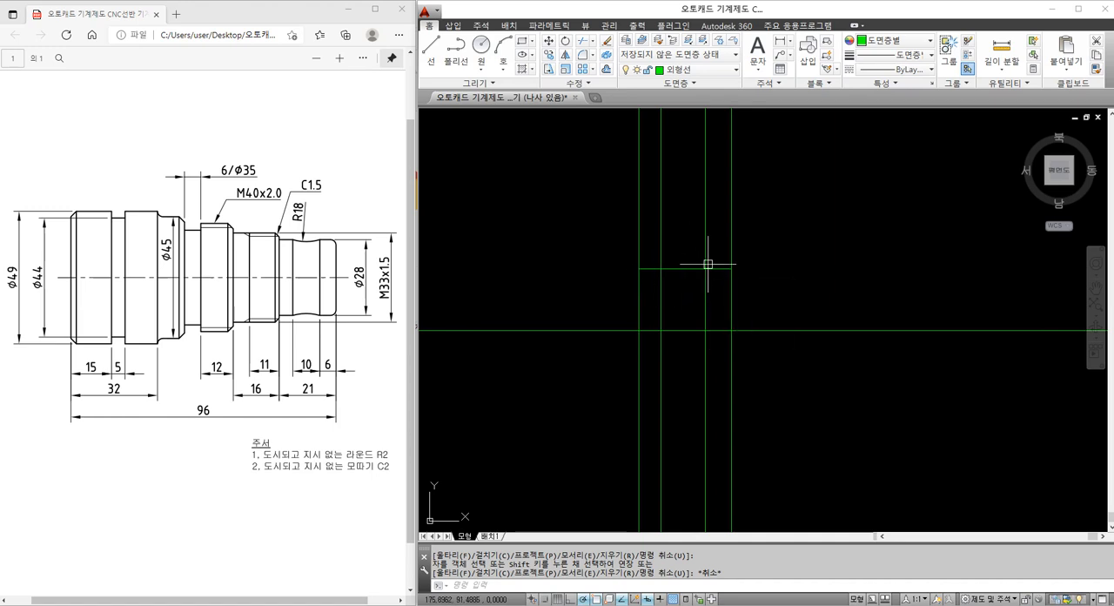
pyautogui.write('a')
pyautogui.press('Return')
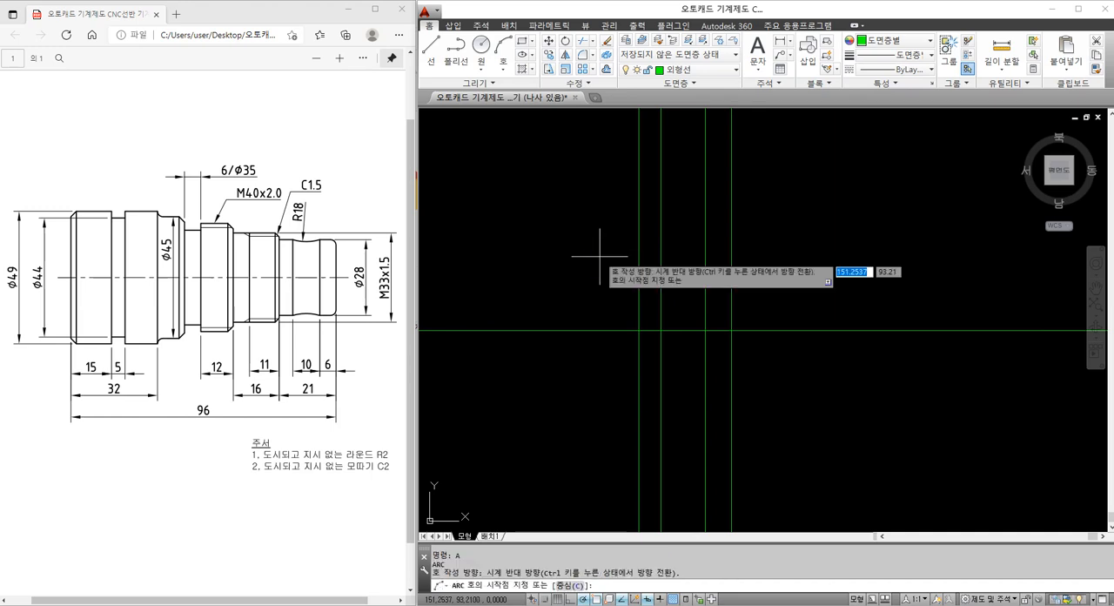
pyautogui.click(662, 268)
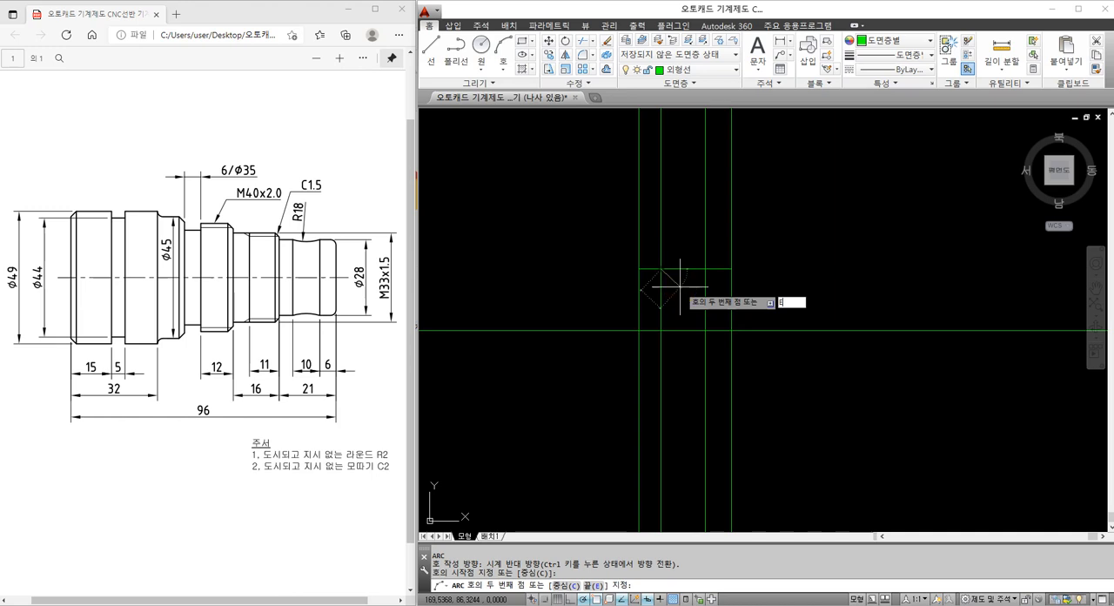
pyautogui.press('Return')
pyautogui.click(705, 268)
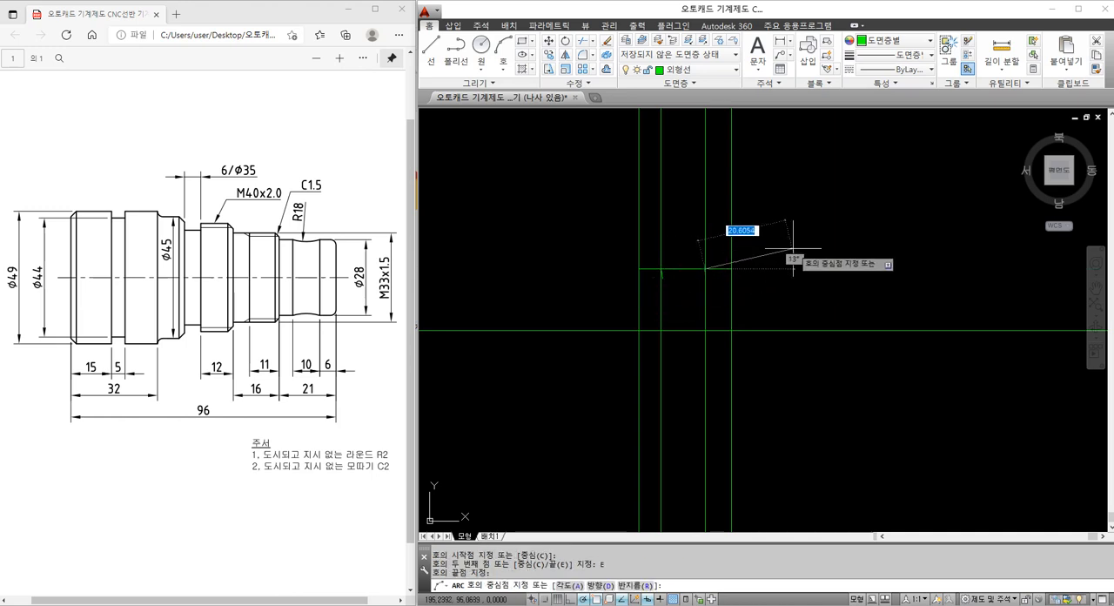
pyautogui.write('R')
pyautogui.press('Return')
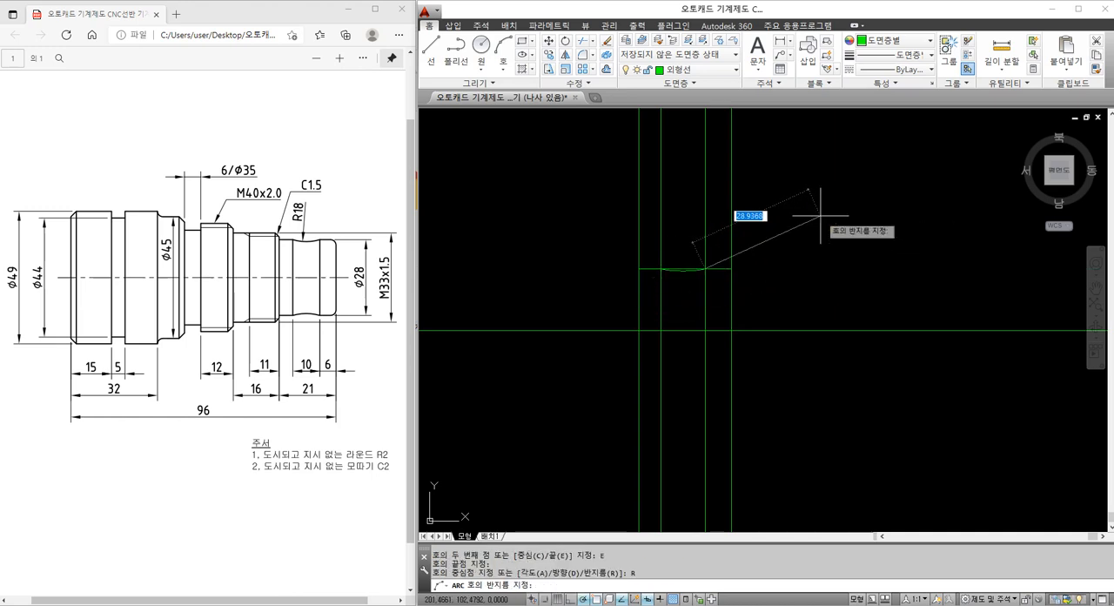
pyautogui.write('1')
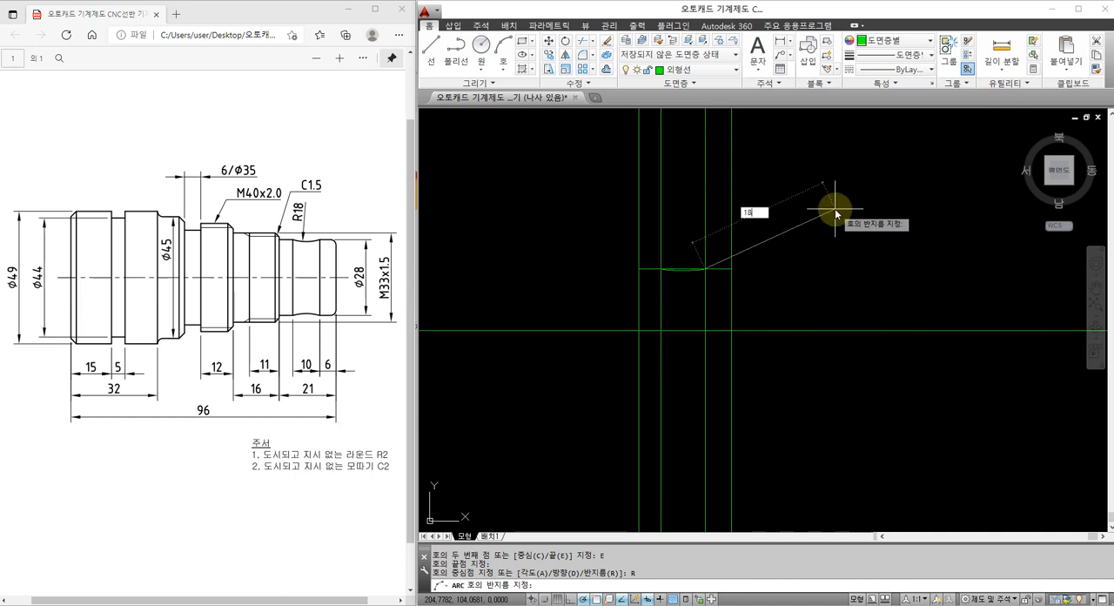
pyautogui.write('8')
pyautogui.press('Return')
# Trim the straight segment of the Ø28 section's upper edge that spans the R18 arc
pyautogui.scroll(4, 665, 278)
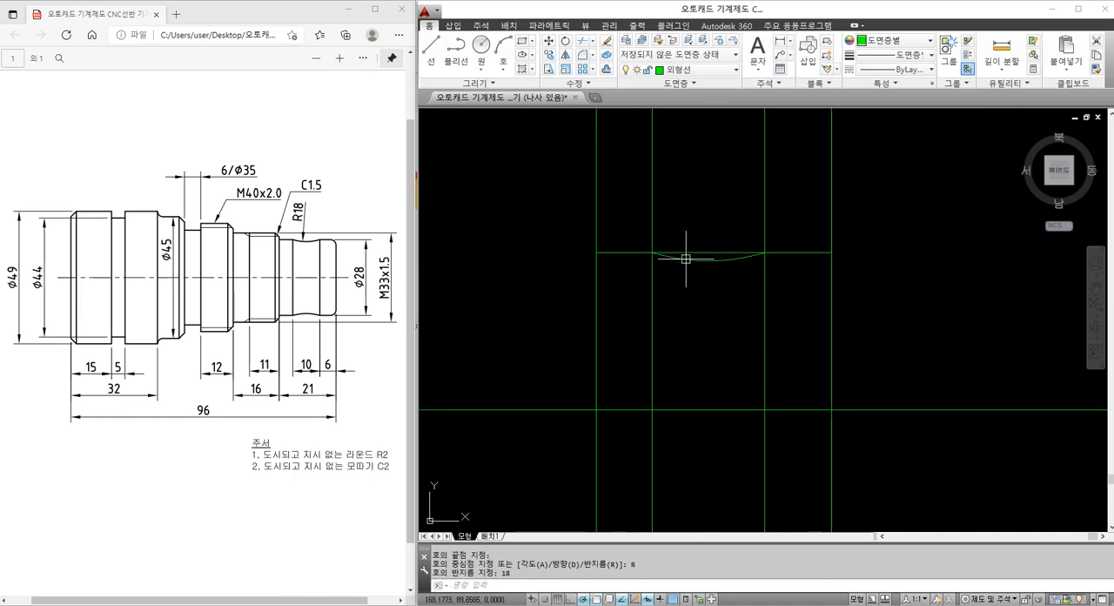
pyautogui.write('tr')
pyautogui.press('Return')
pyautogui.click(712, 262)
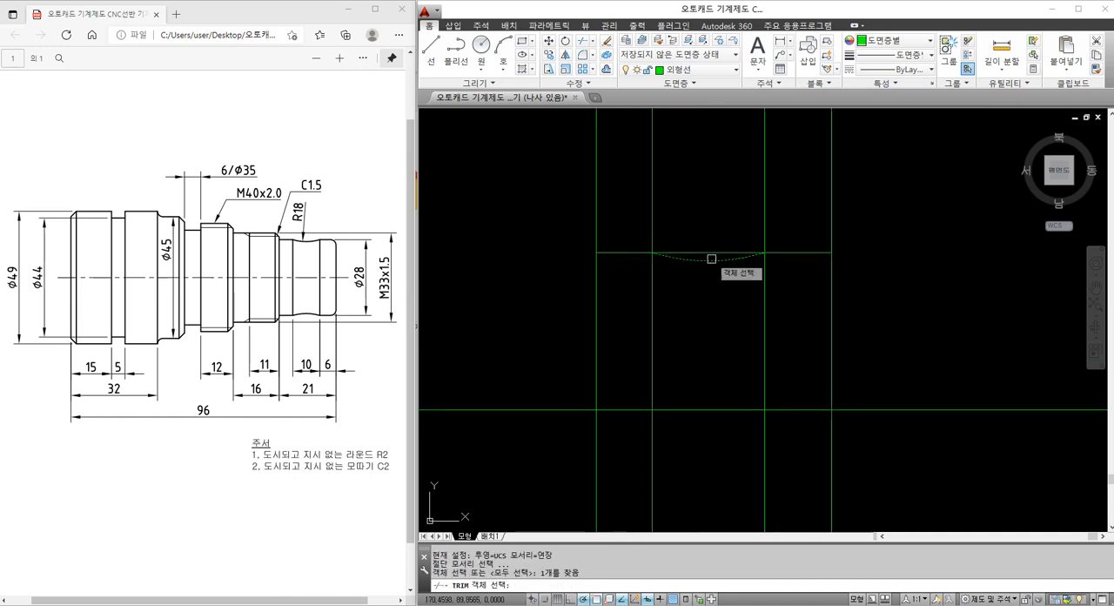
pyautogui.press('Return')
pyautogui.click(711, 252)
pyautogui.press('Escape')
pyautogui.scroll(-2, 703, 290)
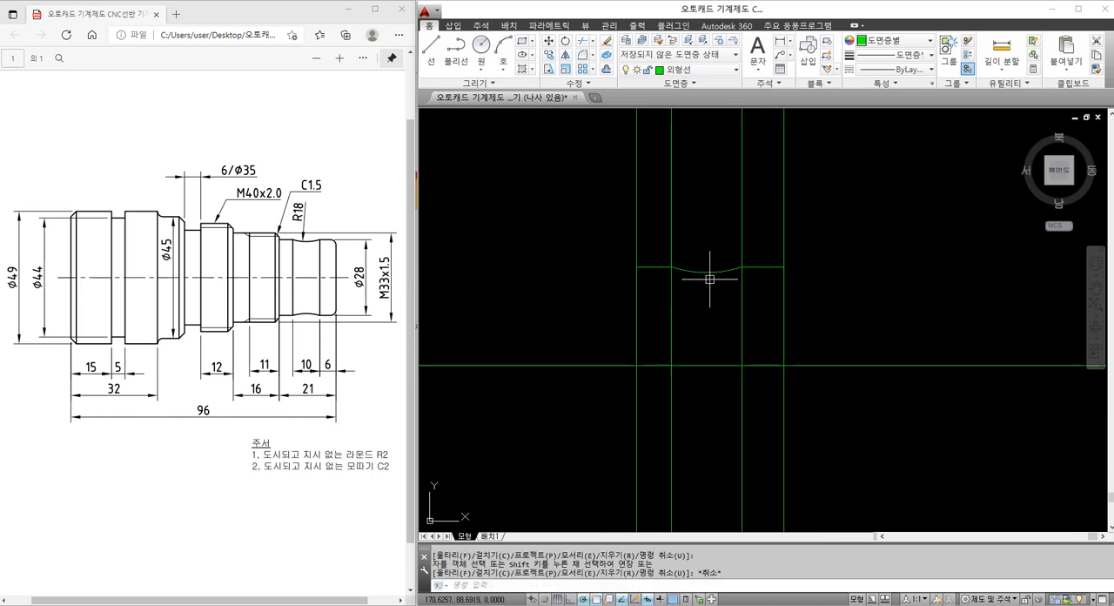
pyautogui.scroll(-2, 709, 283)
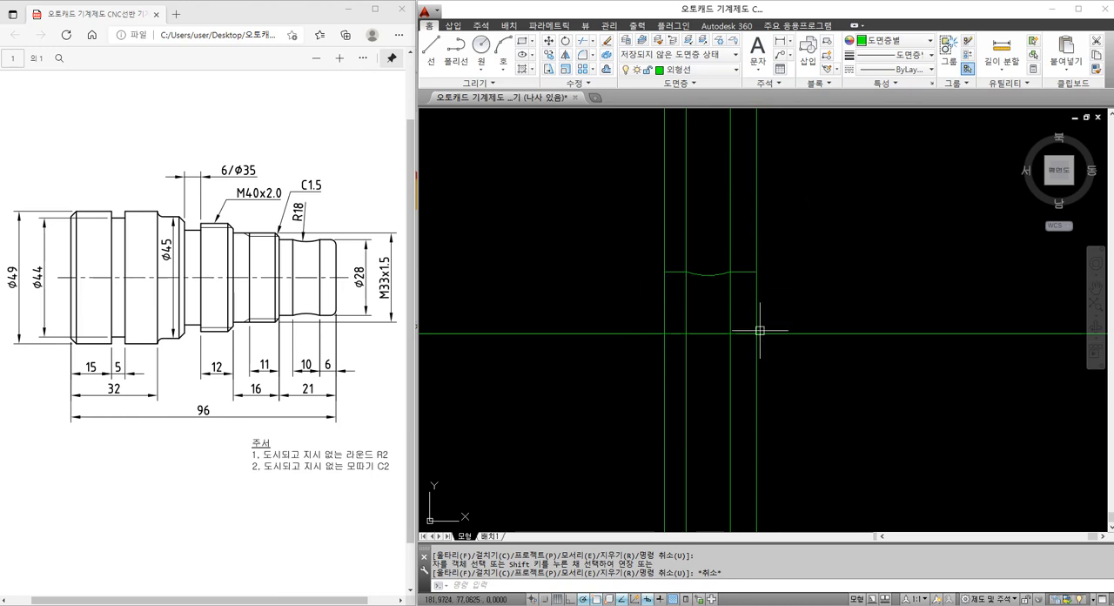
# Offset the horizontal centre line upward by 33/2 for the upper edge of the M33 thread section
pyautogui.moveTo(632, 281); pyautogui.dragTo(724, 279, button='middle')
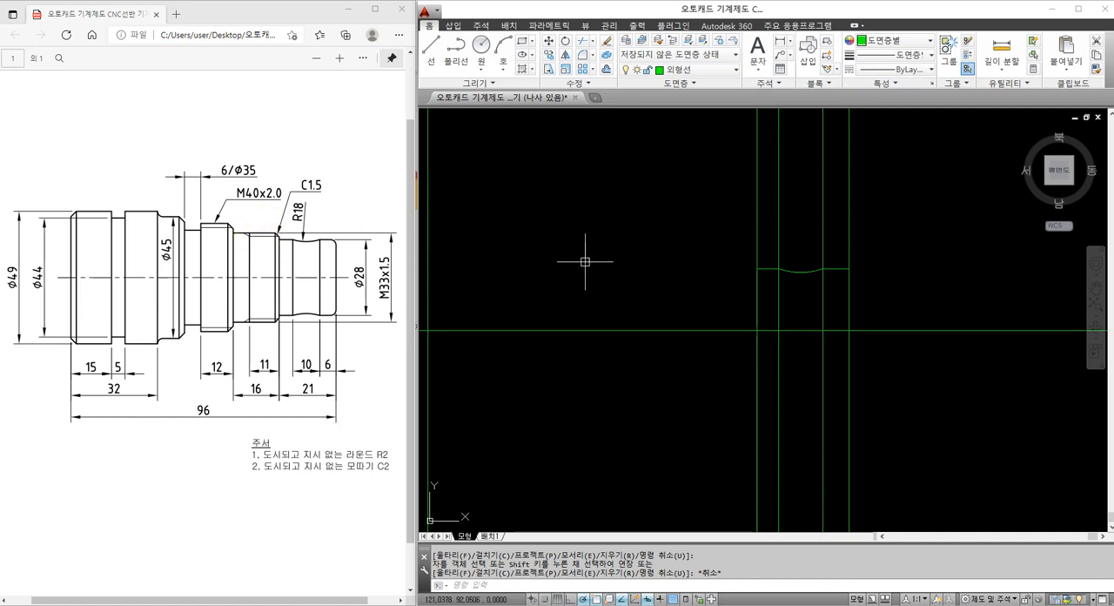
pyautogui.click(696, 272)
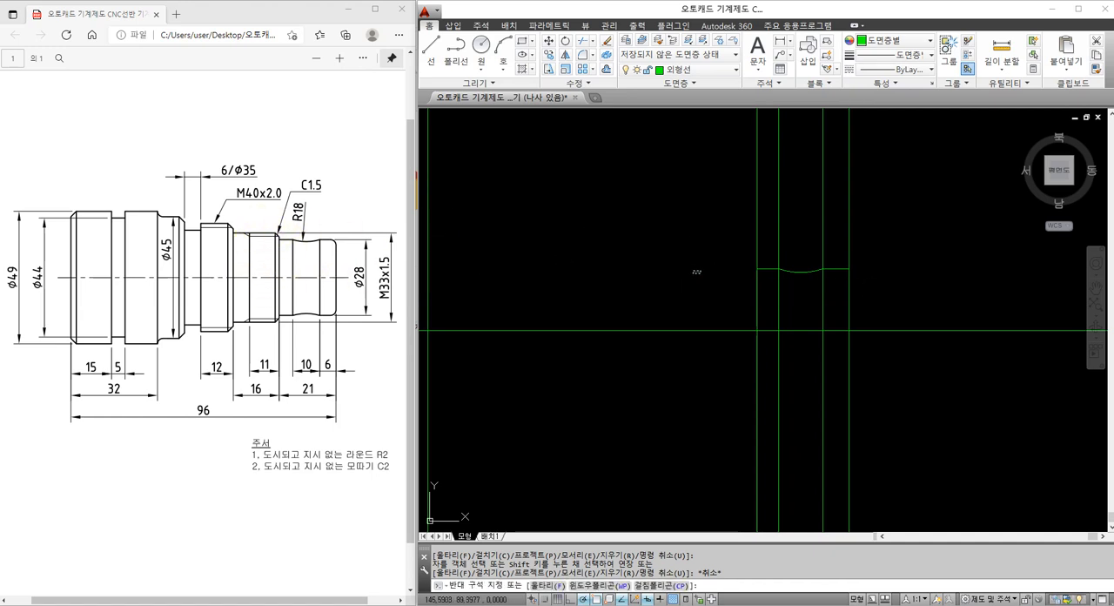
pyautogui.press('Escape')
pyautogui.press('Escape')
pyautogui.moveTo(767, 255); pyautogui.dragTo(750, 251, button='middle')
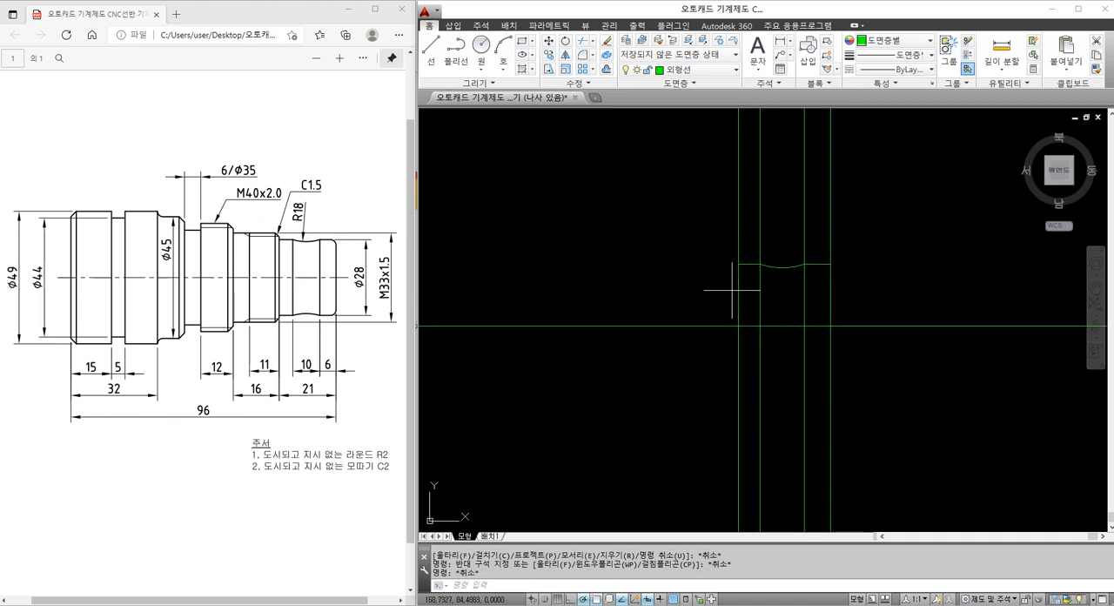
pyautogui.write('o')
pyautogui.press('space')
pyautogui.write('33/2')
pyautogui.press('Return')
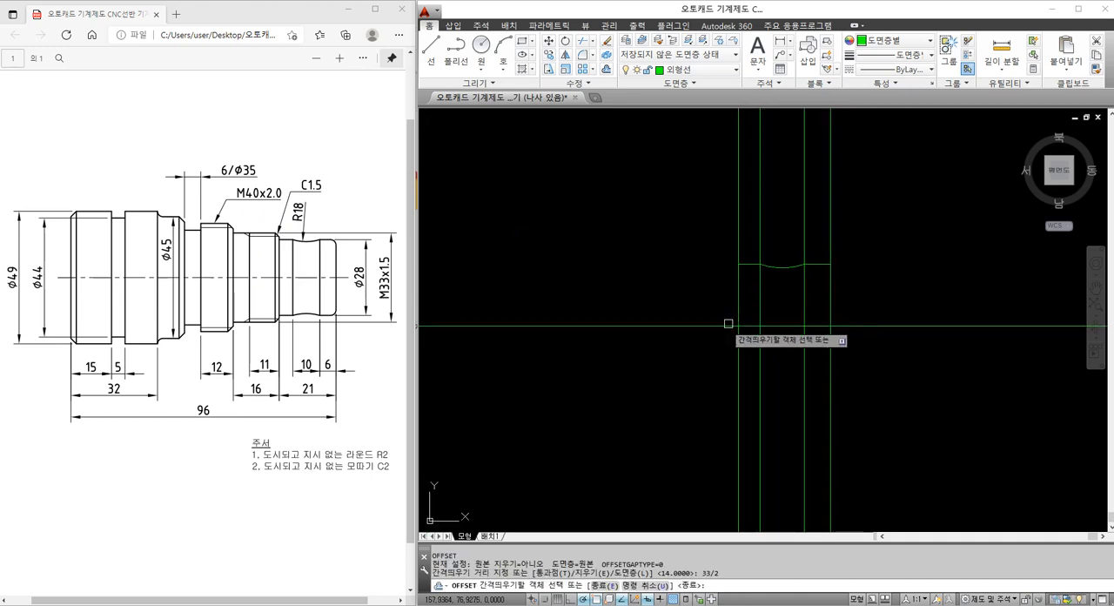
pyautogui.click(728, 325)
pyautogui.click(703, 292)
pyautogui.press('Escape')
# Offset the vertical line at the left end of the Ø28 section 16 to the left
pyautogui.write('o')
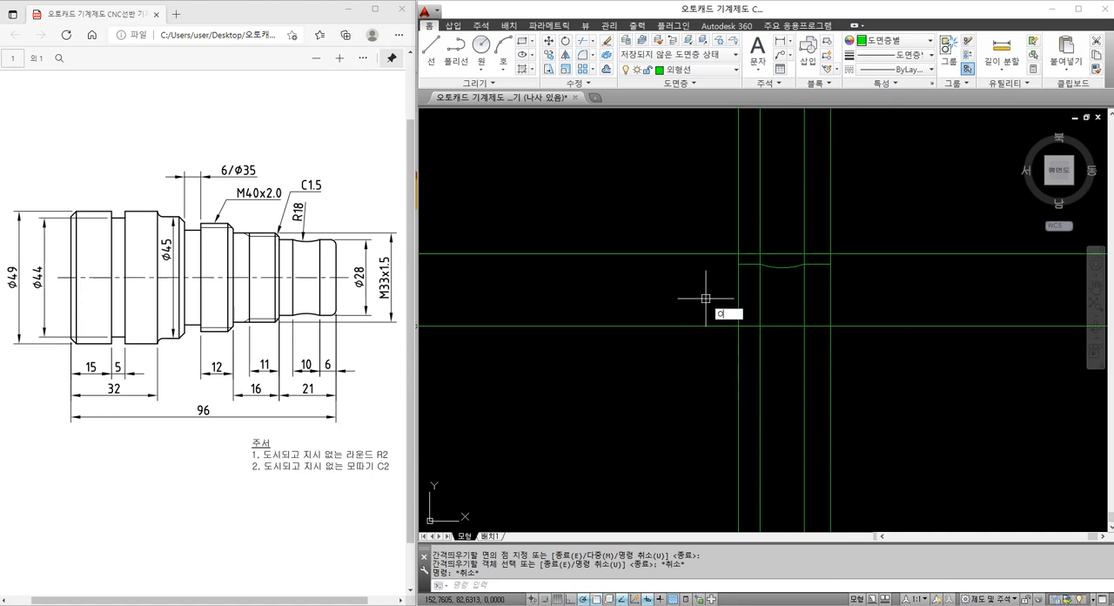
pyautogui.press('space')
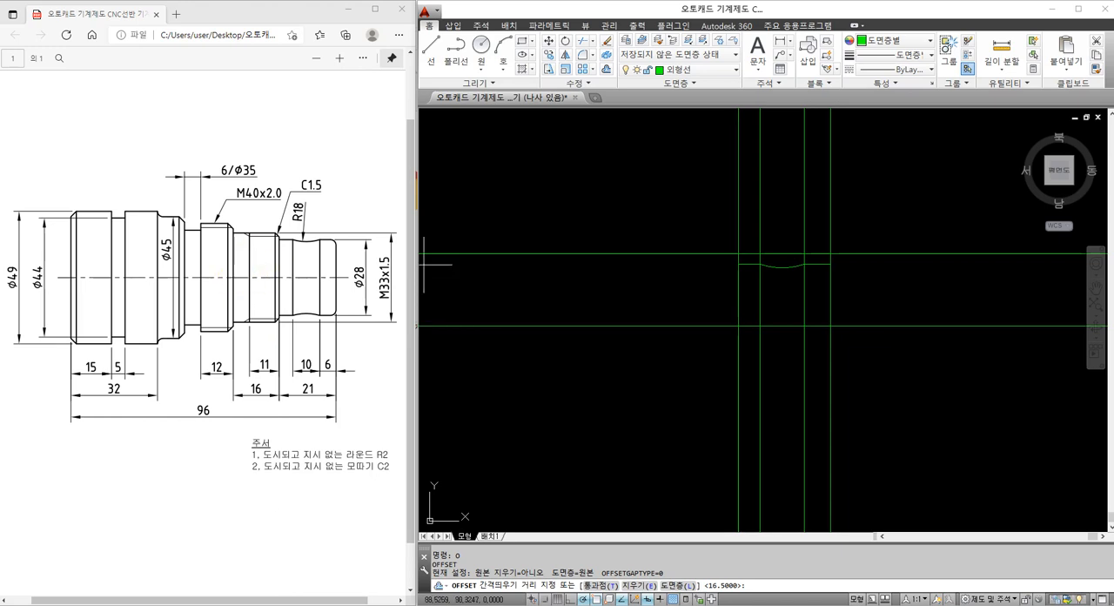
pyautogui.write('16')
pyautogui.press('Return')
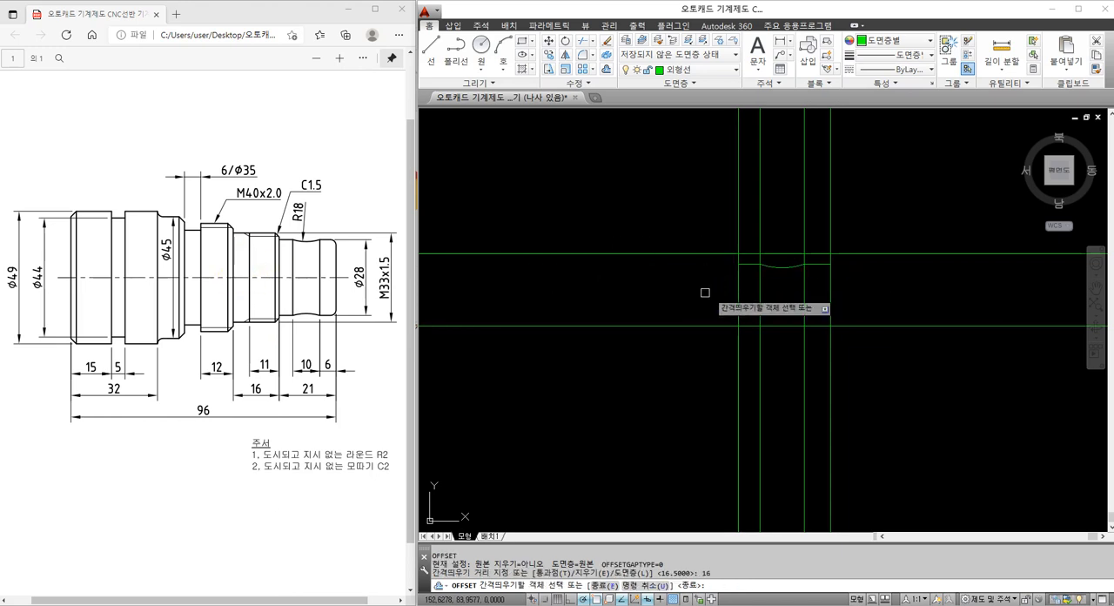
pyautogui.click(738, 297)
pyautogui.click(703, 302)
pyautogui.press('Escape')
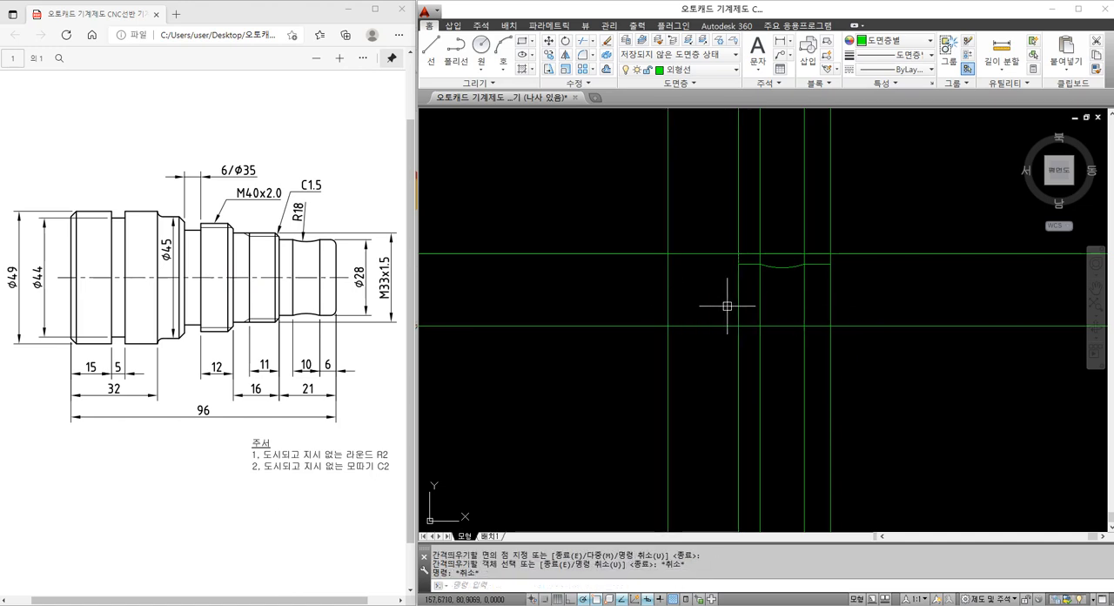
# Offset the vertical line at the left end of the Ø28 section 11 to the left for the thread length
pyautogui.press('Return')
pyautogui.write('11')
pyautogui.press('Return')
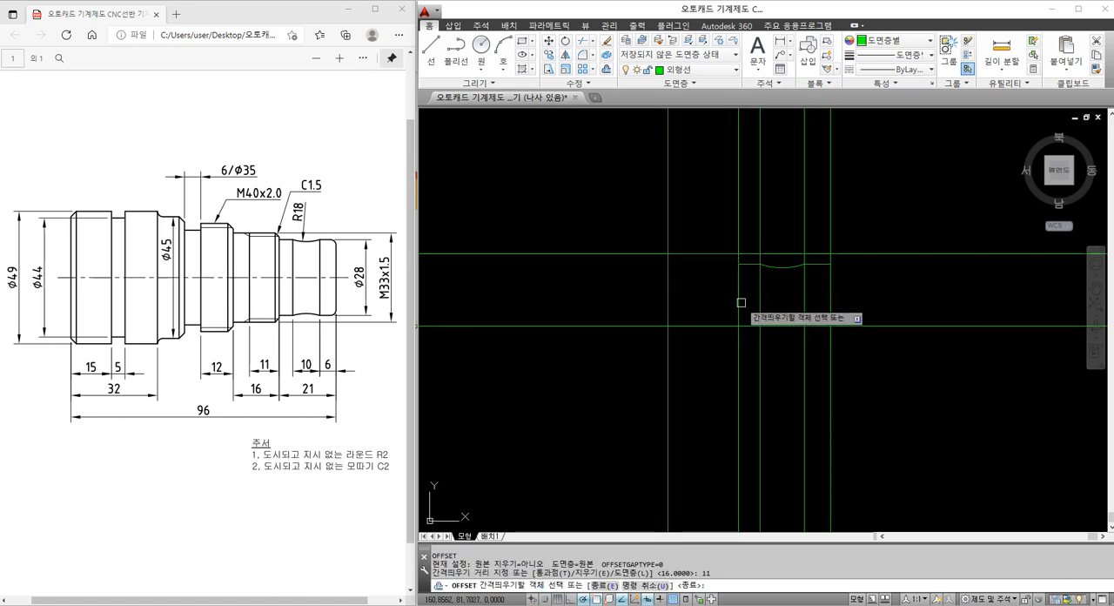
pyautogui.click(740, 302)
pyautogui.click(719, 296)
pyautogui.press('Escape')
pyautogui.click(691, 293)
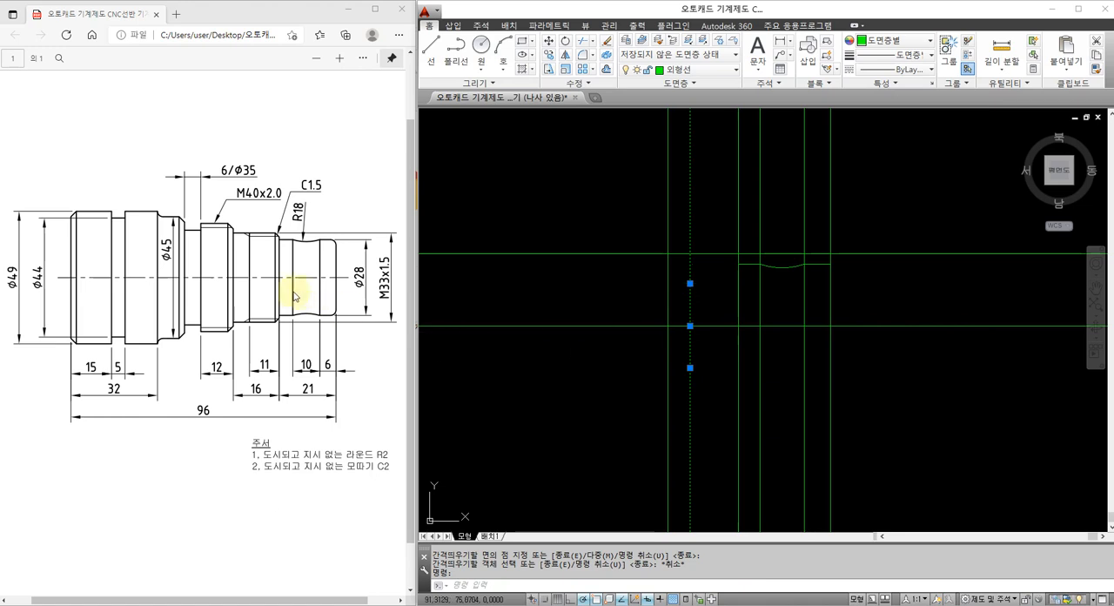
pyautogui.press('Escape')
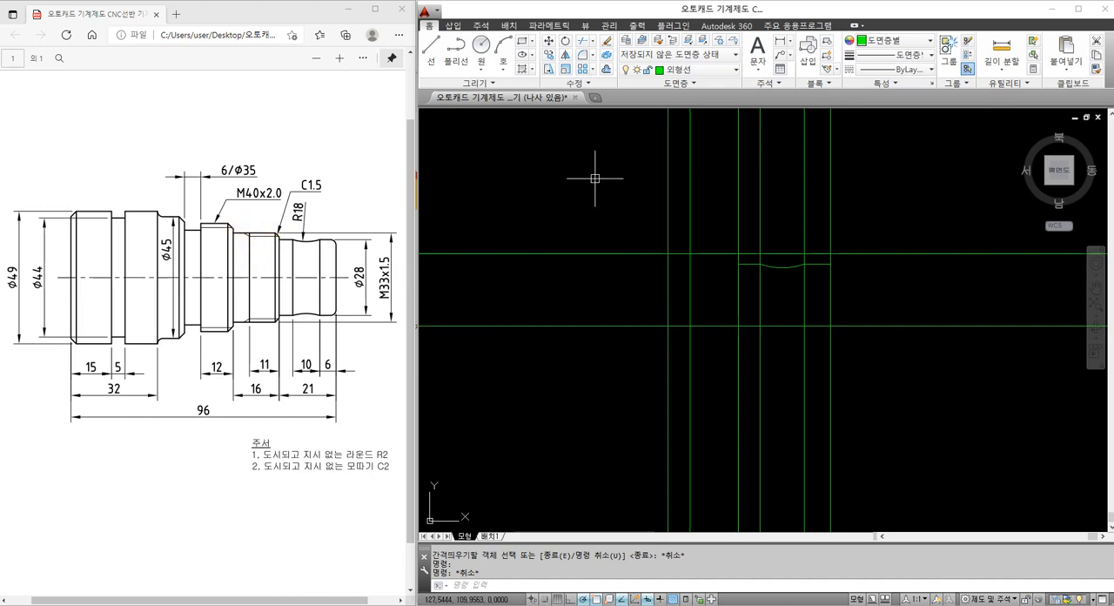
pyautogui.click(689, 272)
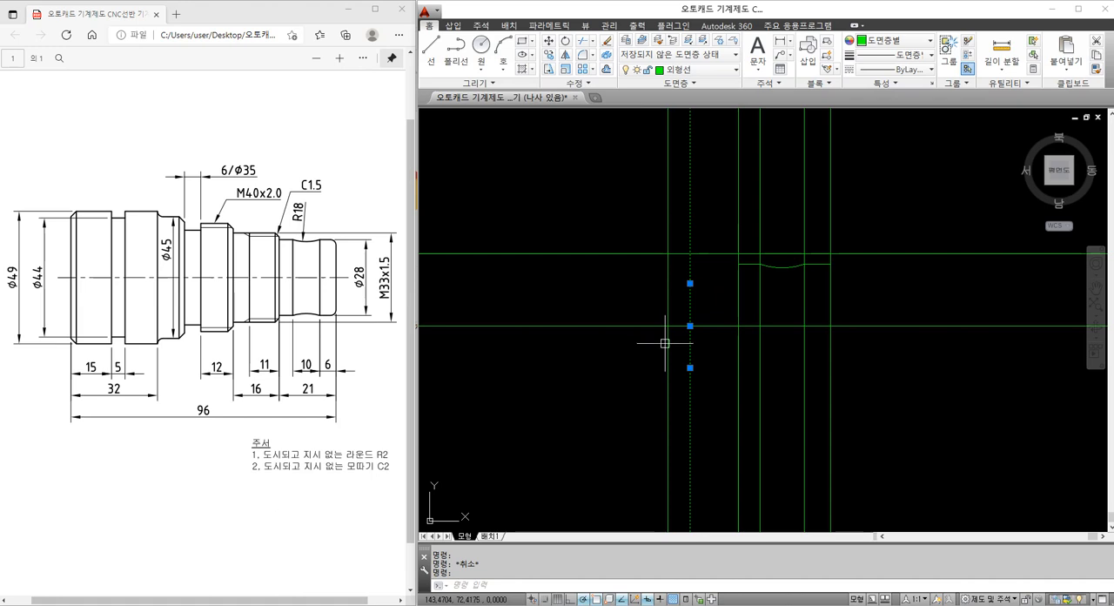
pyautogui.press('Escape')
# Trim the M33 section's upper horizontal line to the span between its two vertical end lines
pyautogui.write('TR')
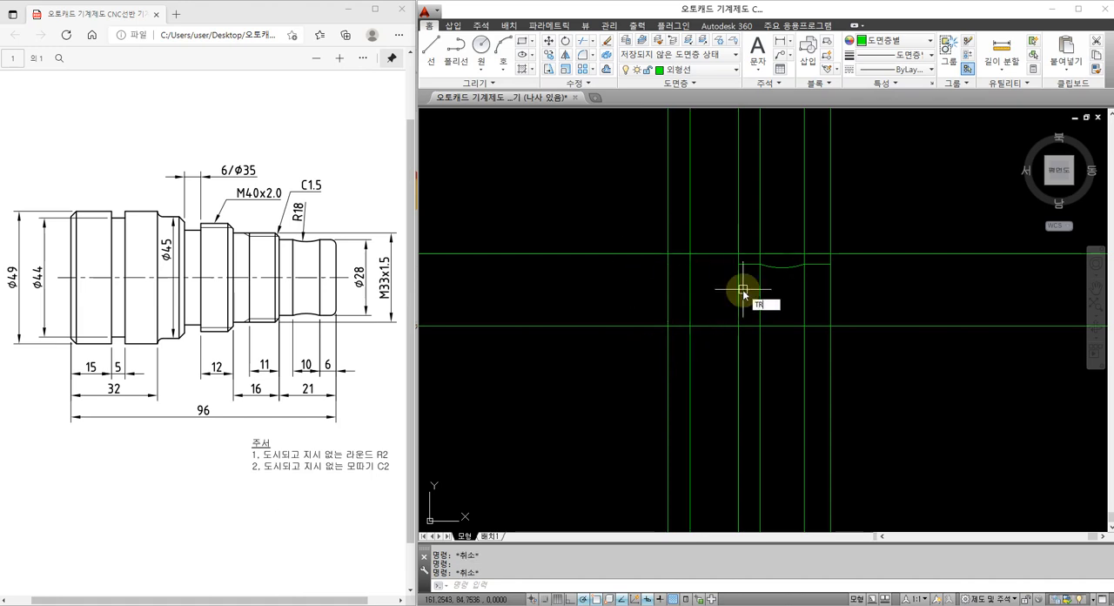
pyautogui.press('Return')
pyautogui.click(739, 288)
pyautogui.click(667, 286)
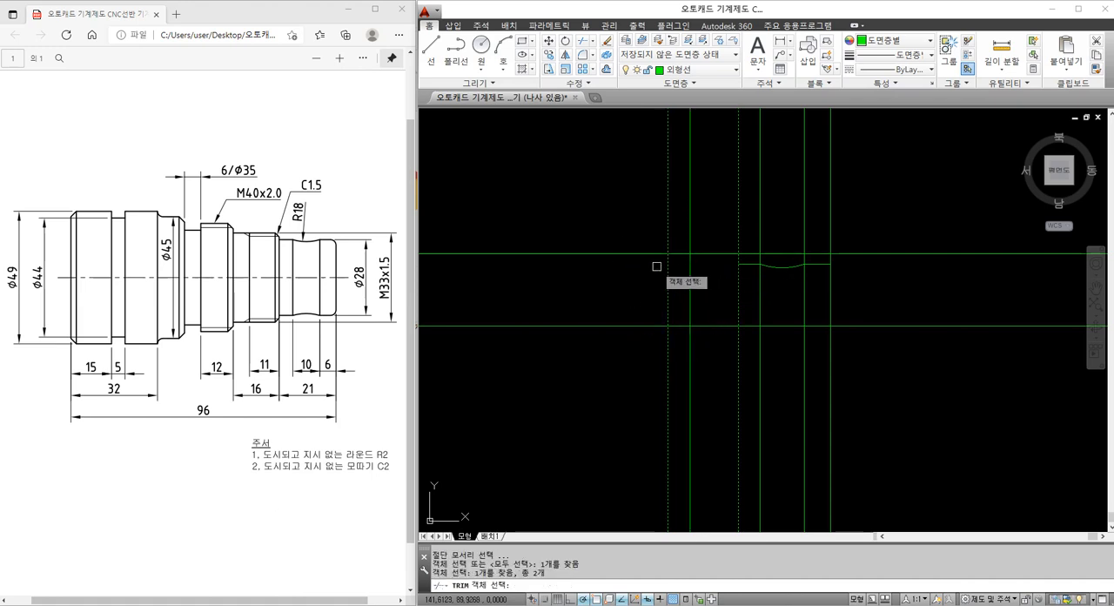
pyautogui.press('Return')
pyautogui.click(649, 253)
pyautogui.click(746, 253)
pyautogui.press('Escape')
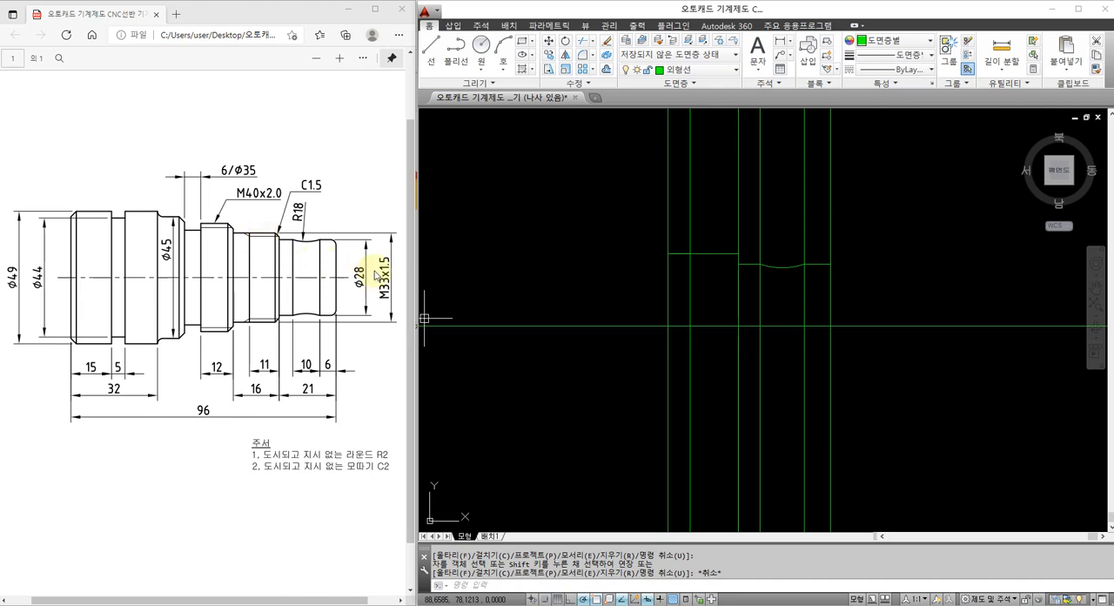
# Offset the M33 section's upper edge 0.89 downward for the thread root line
pyautogui.scroll(3, 683, 244)
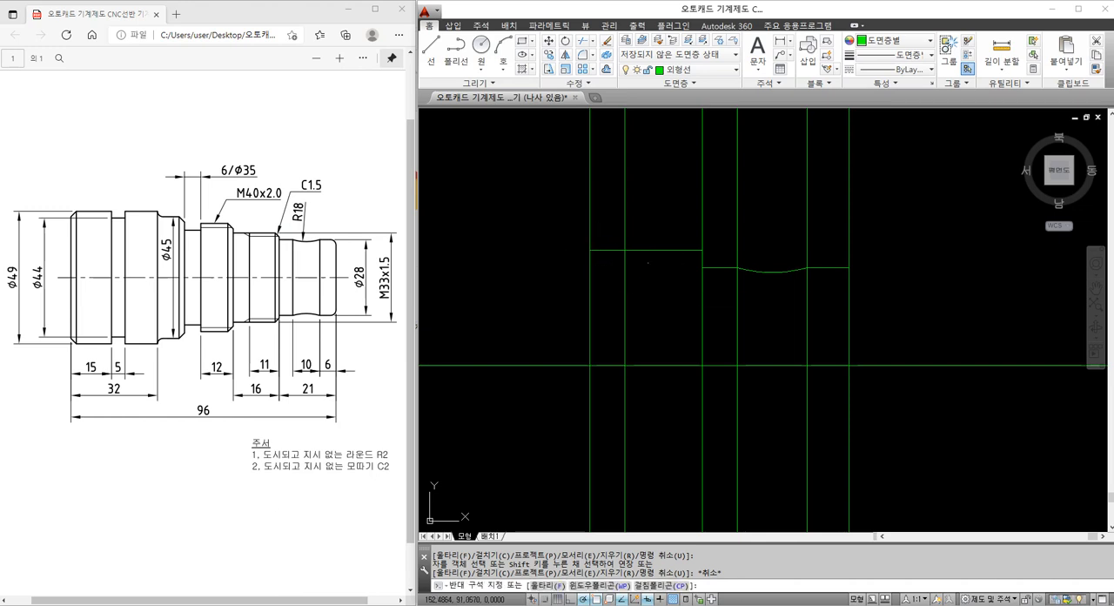
pyautogui.write('o')
pyautogui.press('Return')
pyautogui.write('0.89')
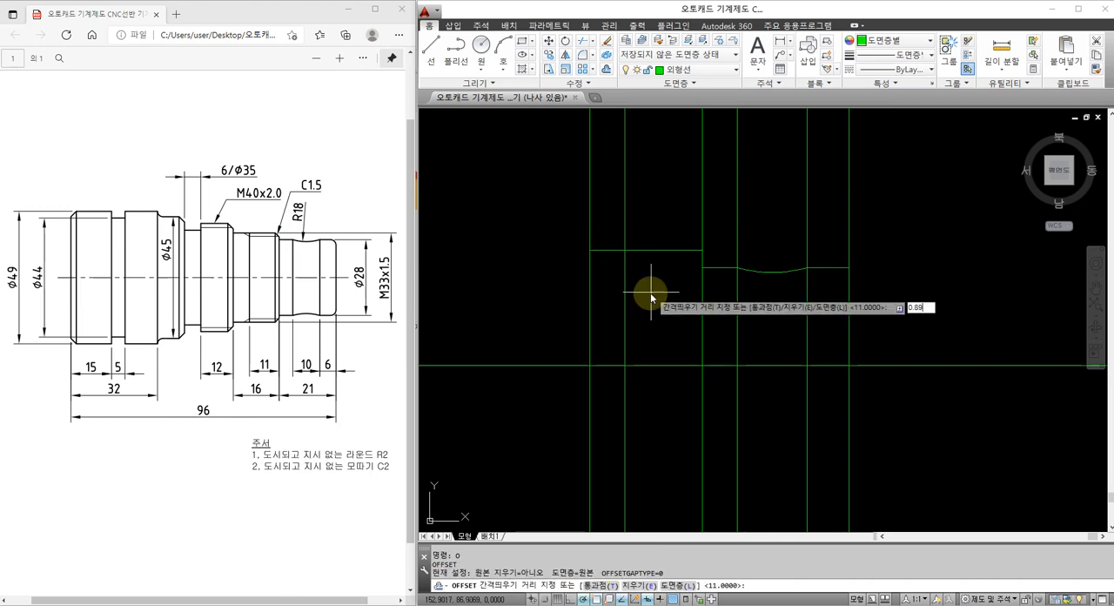
pyautogui.press('Return')
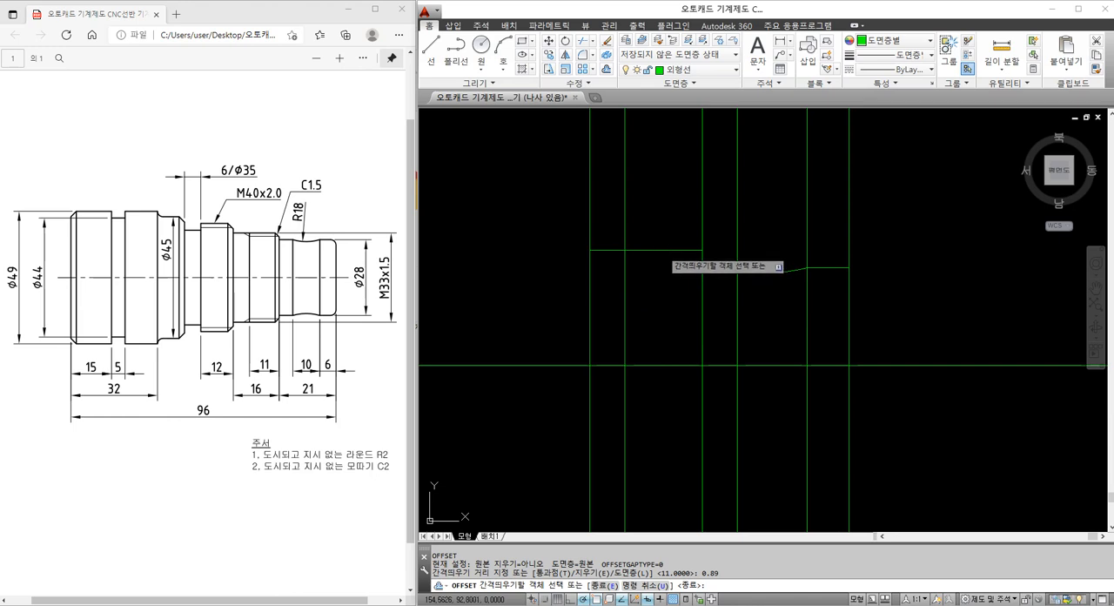
pyautogui.click(662, 251)
pyautogui.click(651, 275)
pyautogui.press('Escape')
# Trim the portion of the thread root line to the left of the 11 mm thread end line
pyautogui.write('tr')
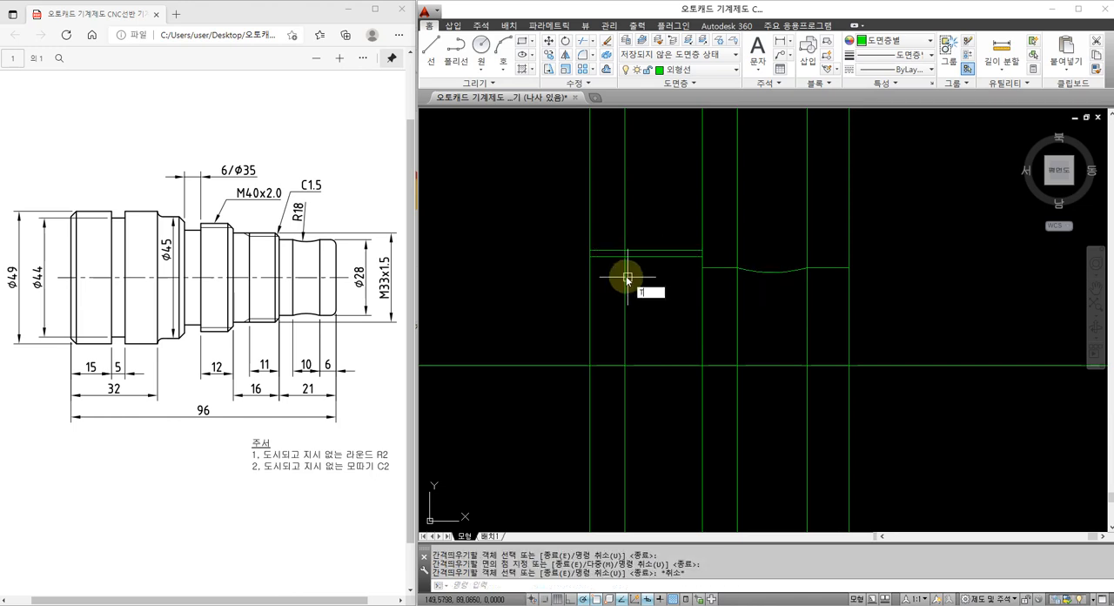
pyautogui.press('Return')
pyautogui.press('Return')
pyautogui.click(607, 256)
pyautogui.press('Escape')
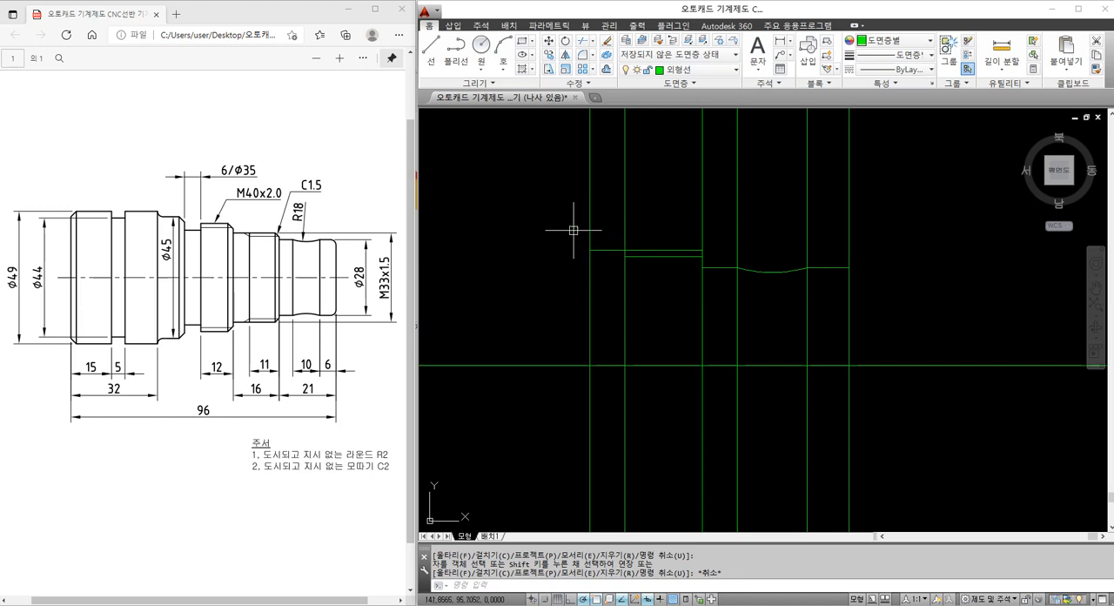
# Draw a construction line at -30 degrees through the left end of the thread root line
pyautogui.write('xl')
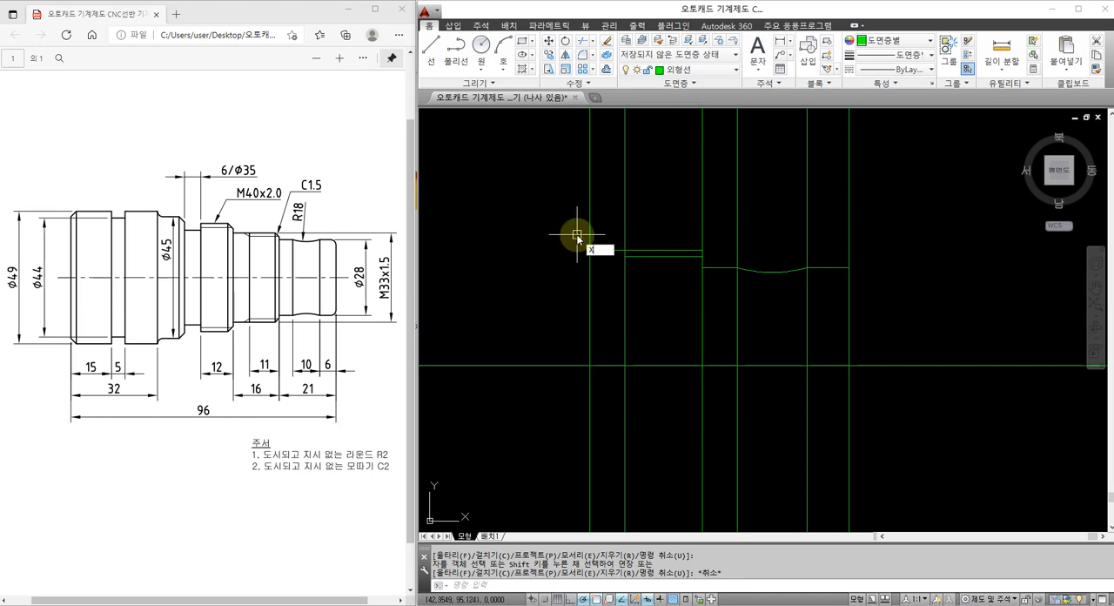
pyautogui.press('Return')
pyautogui.write('a')
pyautogui.press('Return')
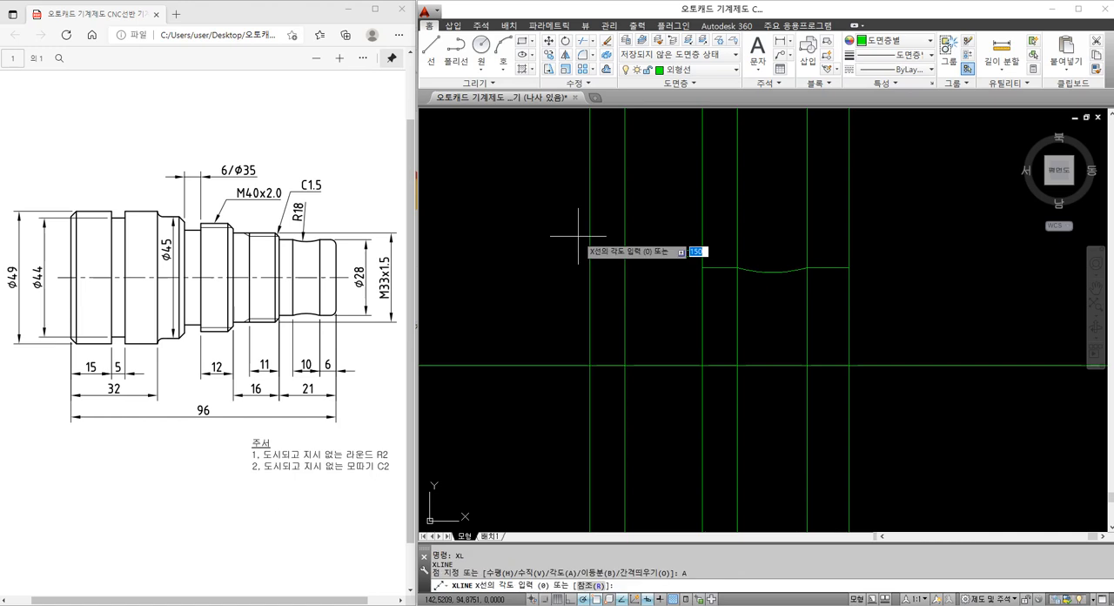
pyautogui.write('-30')
pyautogui.press('Return')
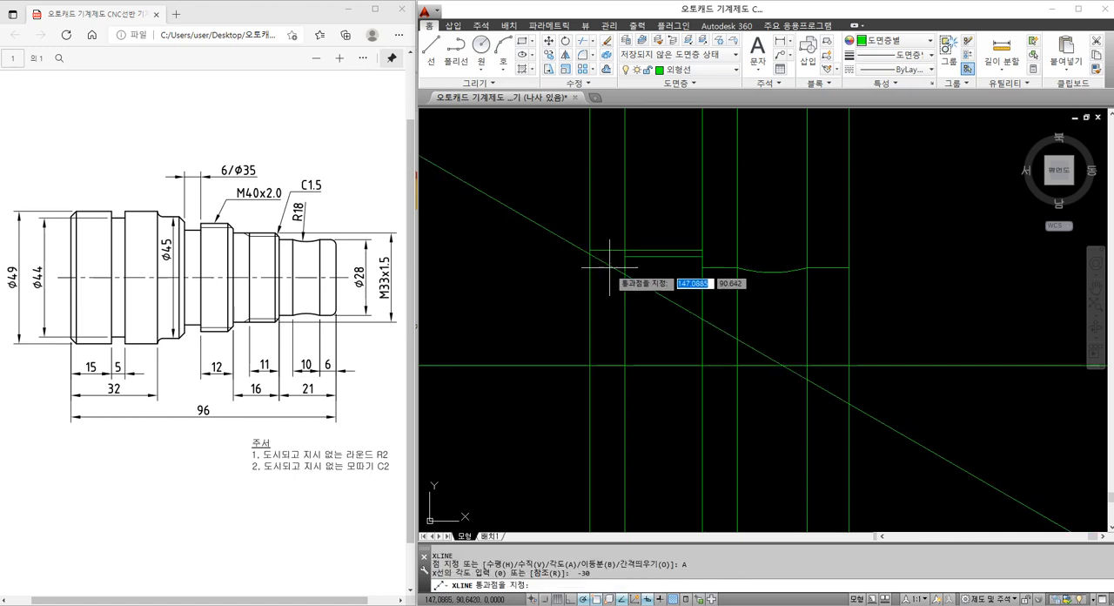
pyautogui.click(625, 255)
pyautogui.press('Escape')
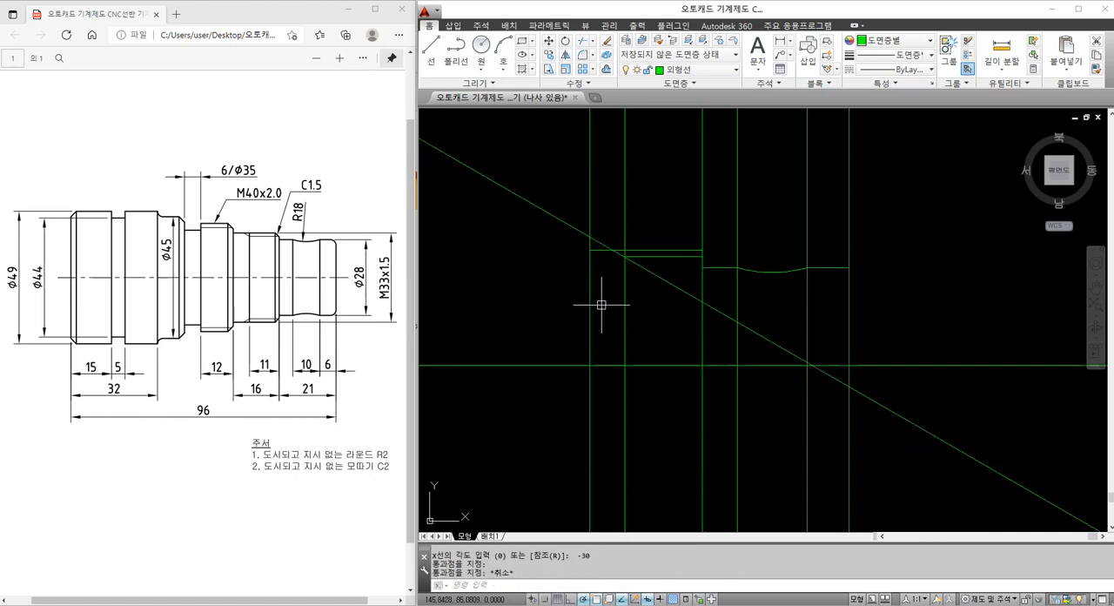
# Trim the -30 degree line to the short thread runout between the M33 section's upper edge and the thread root line
pyautogui.write('tr')
pyautogui.press('Return')
pyautogui.press('Return')
pyautogui.click(628, 259)
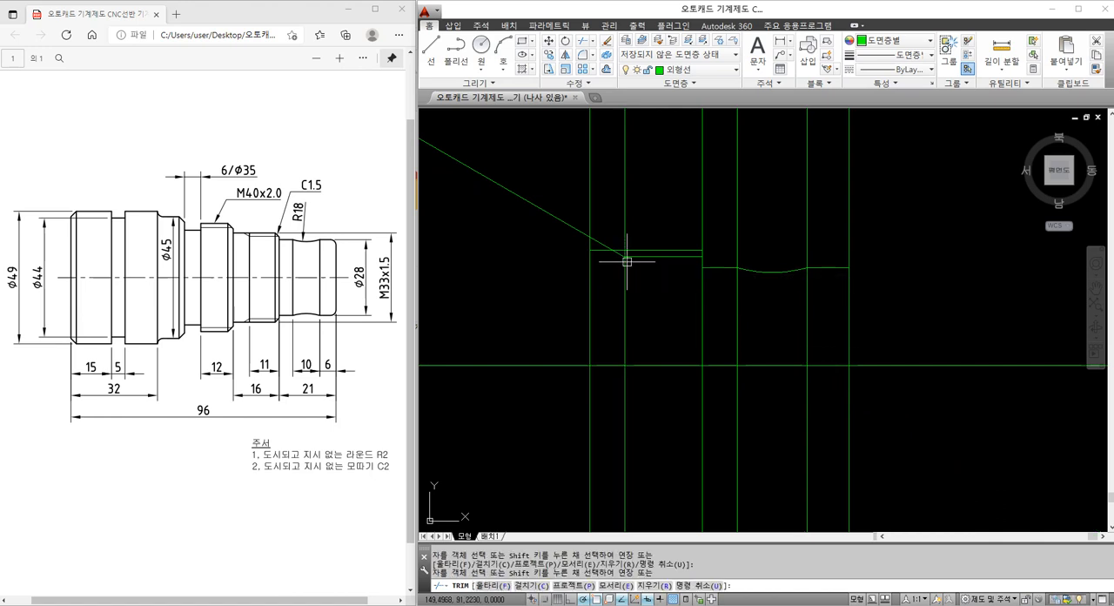
pyautogui.click(604, 245)
pyautogui.press('Escape')
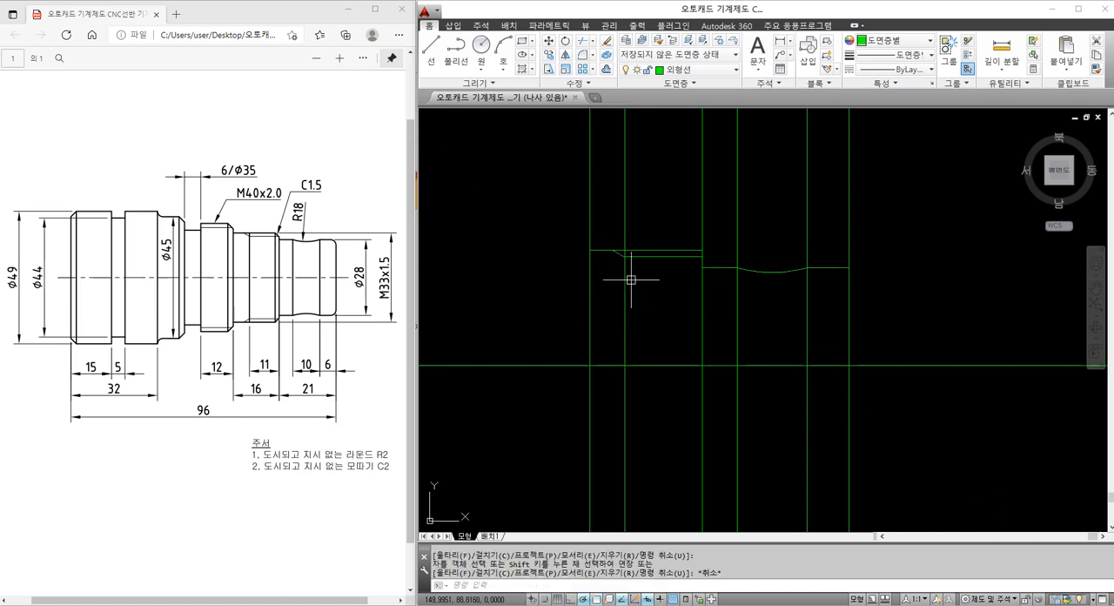
# Move the thread runout line so its lower end meets the left end of the thread root line
pyautogui.scroll(2, 631, 279)
pyautogui.click(637, 241)
pyautogui.press('Escape')
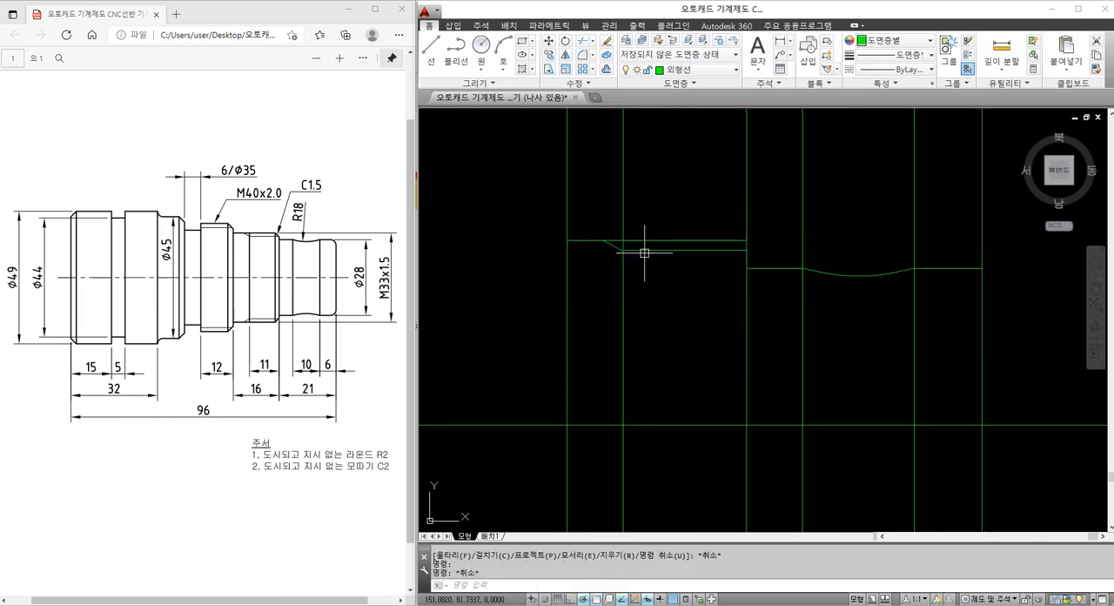
pyautogui.press('Escape')
pyautogui.scroll(4, 594, 265)
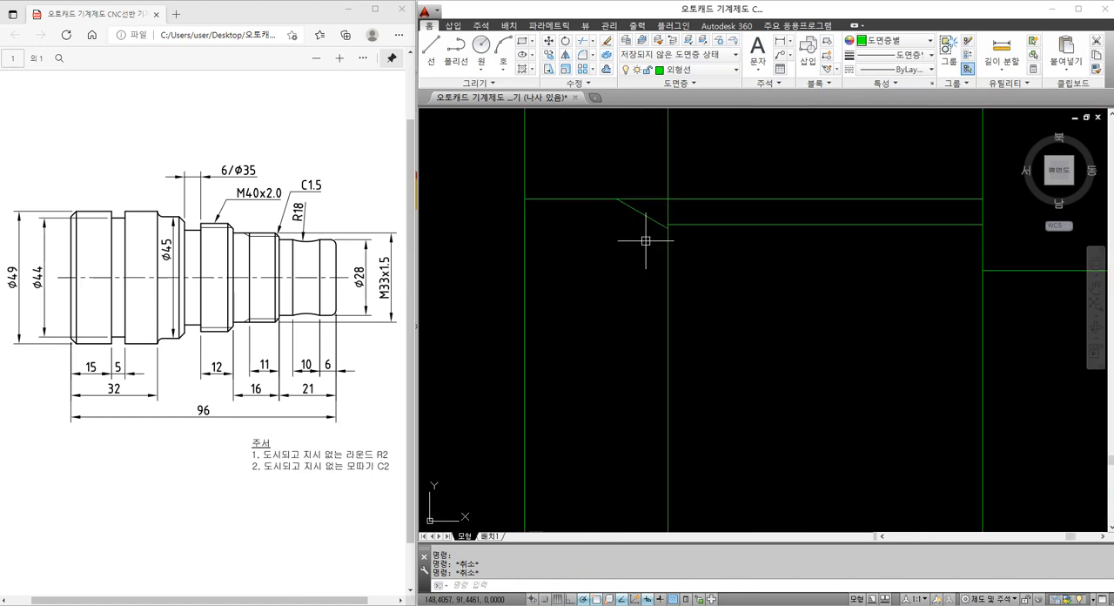
pyautogui.write('m')
pyautogui.press('space')
pyautogui.click(652, 220)
pyautogui.scroll(4, 661, 228)
pyautogui.press('space')
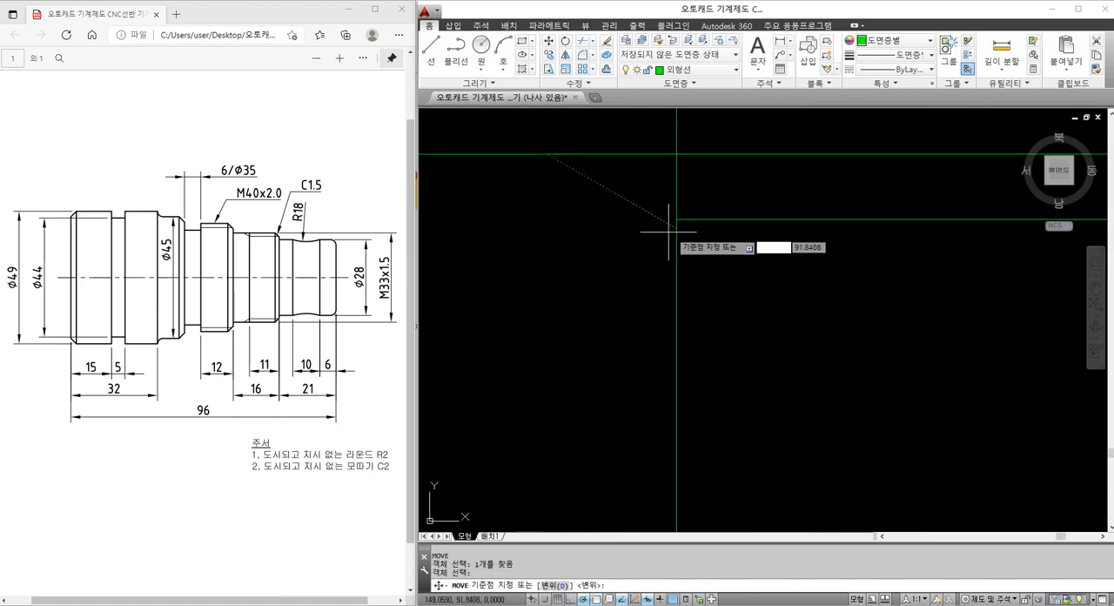
pyautogui.click(676, 228)
pyautogui.click(676, 220)
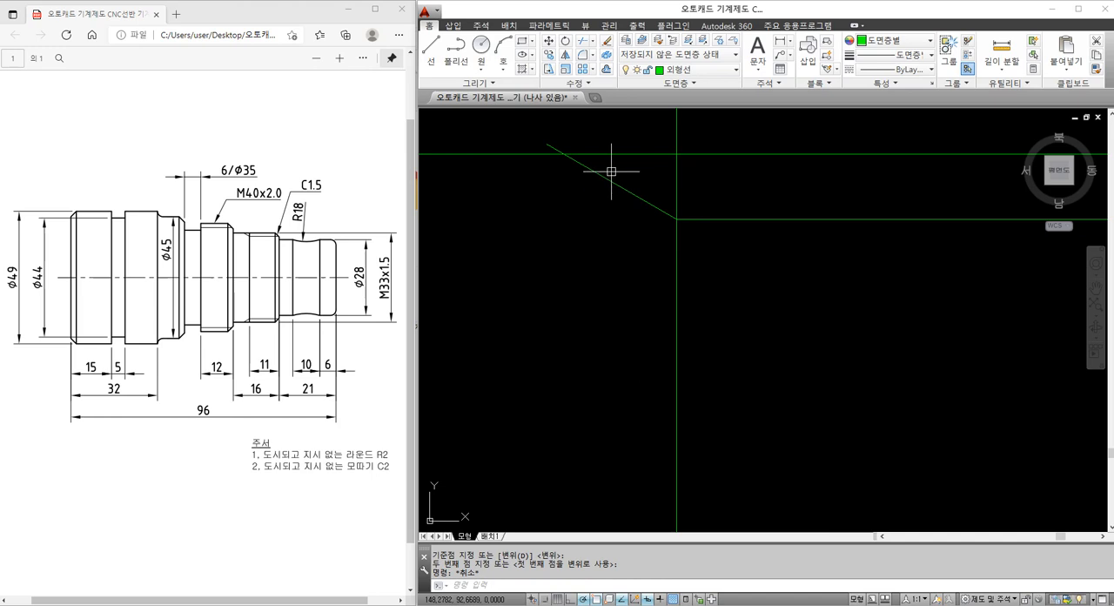
# Trim the part of the thread runout line that projects above the M33 section's upper edge
pyautogui.write('tr')
pyautogui.press('space')
pyautogui.click(588, 154)
pyautogui.press('space')
pyautogui.click(557, 145)
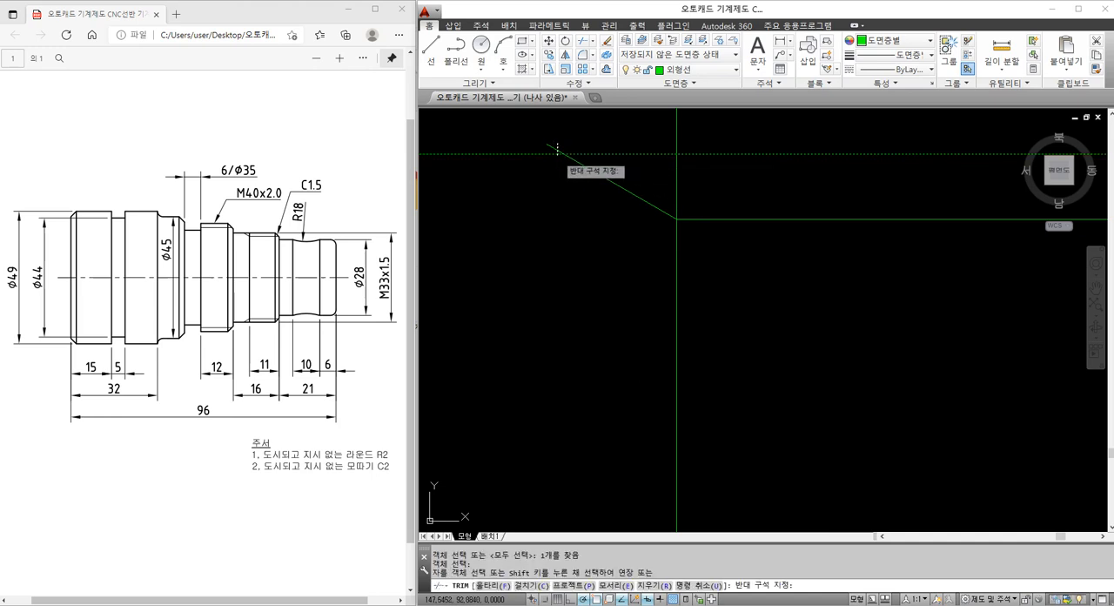
pyautogui.click(549, 147)
pyautogui.press('Escape')
# Put the M33 thread root line and runout line on the thin-line layer 가는실선
pyautogui.scroll(-5, 594, 186)
pyautogui.click(642, 198)
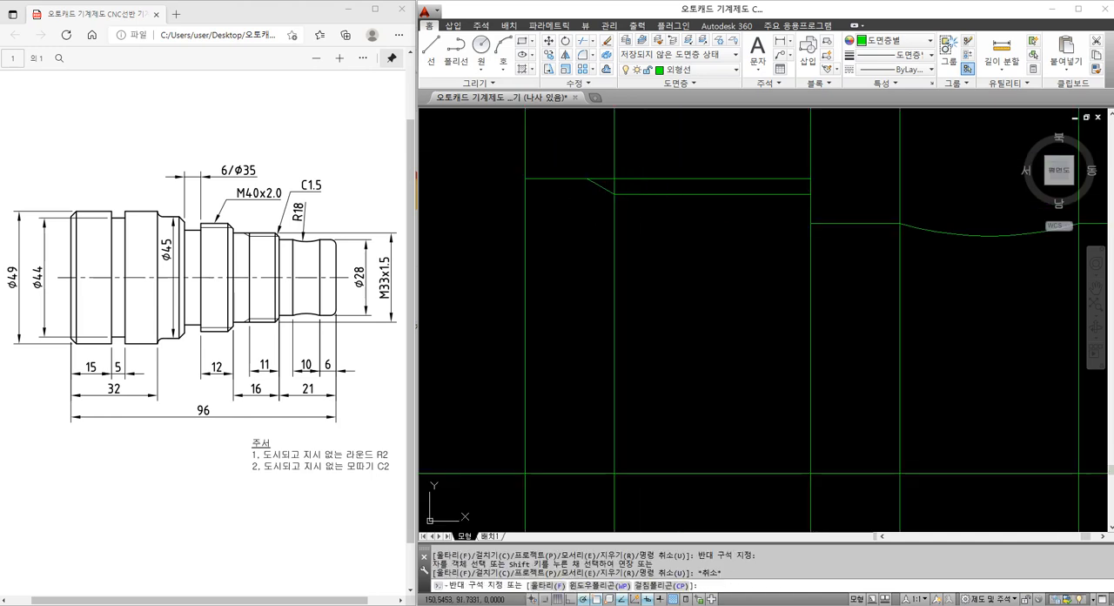
pyautogui.click(618, 188)
pyautogui.click(597, 185)
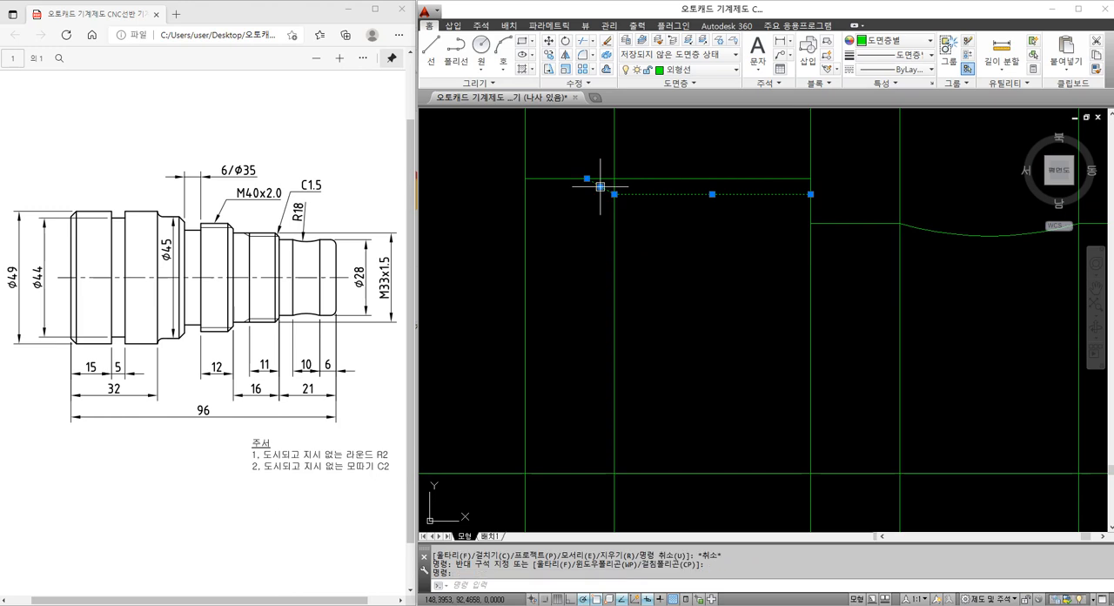
pyautogui.click(695, 75)
pyautogui.click(692, 117)
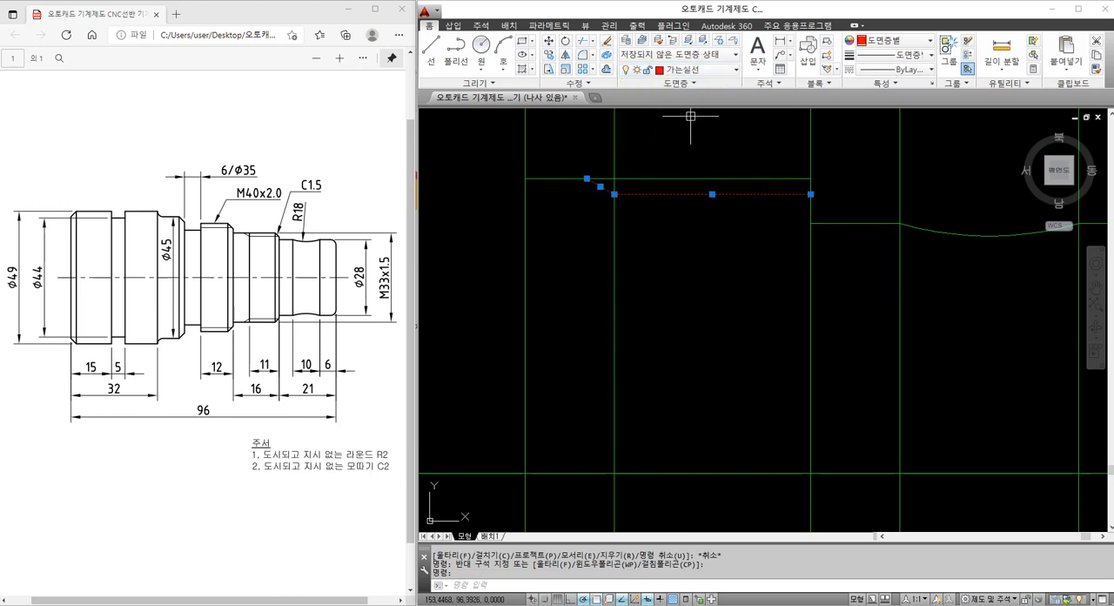
pyautogui.press('Escape')
pyautogui.press('Escape')
# Offset the M33 section's left end line 12 to the left for the M40 section
pyautogui.scroll(-3, 657, 217)
pyautogui.moveTo(671, 244); pyautogui.dragTo(737, 285, button='middle')
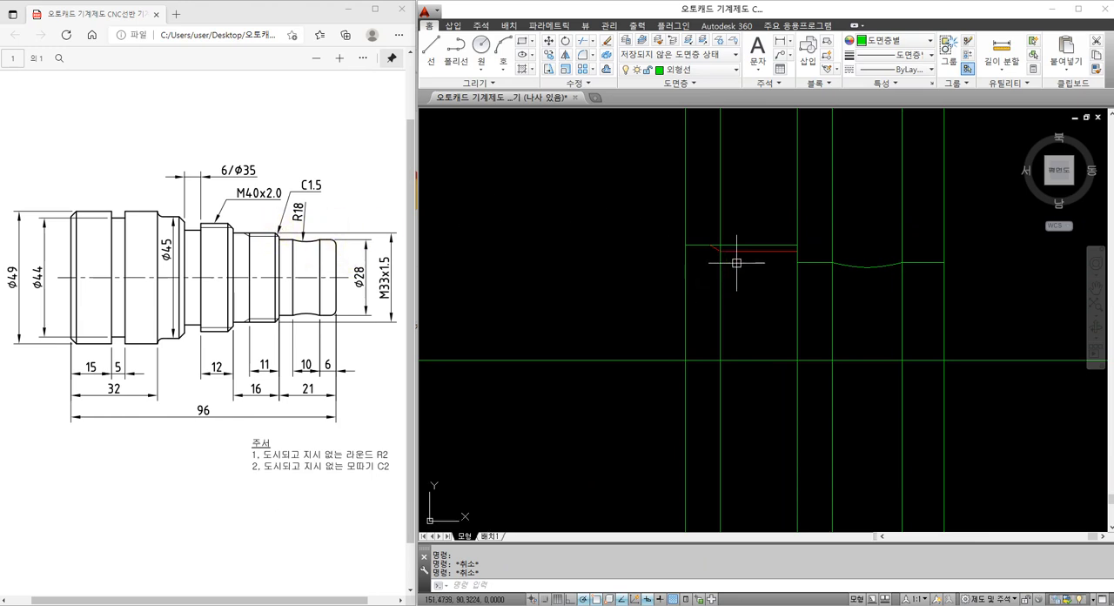
pyautogui.moveTo(663, 297); pyautogui.dragTo(683, 301, button='middle')
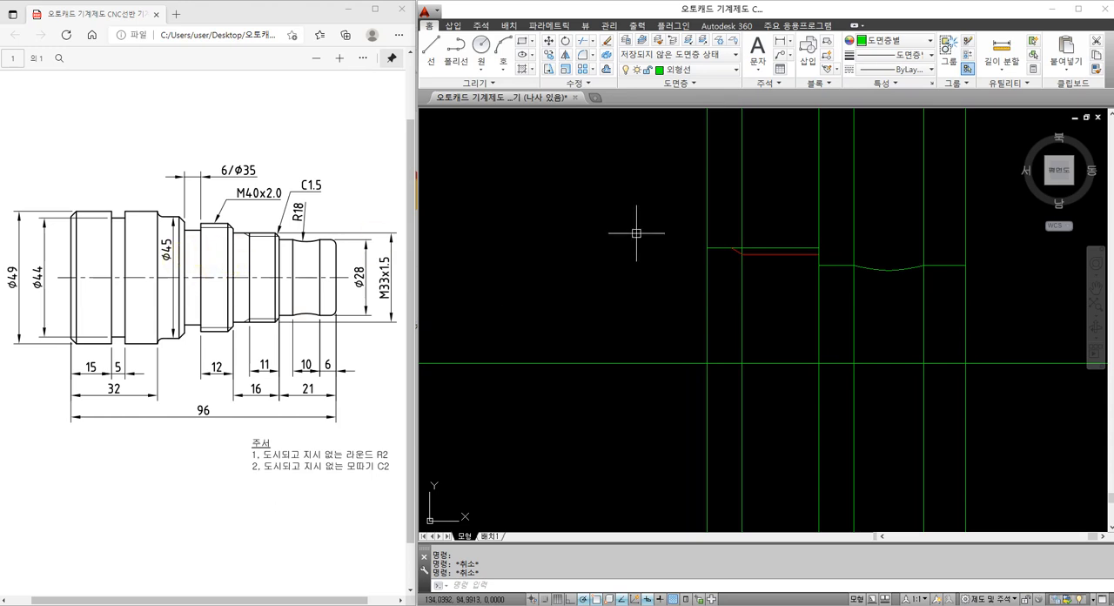
pyautogui.moveTo(638, 245); pyautogui.dragTo(633, 248, button='middle')
pyautogui.write('o')
pyautogui.press('Return')
pyautogui.write('1')
pyautogui.press('Return')
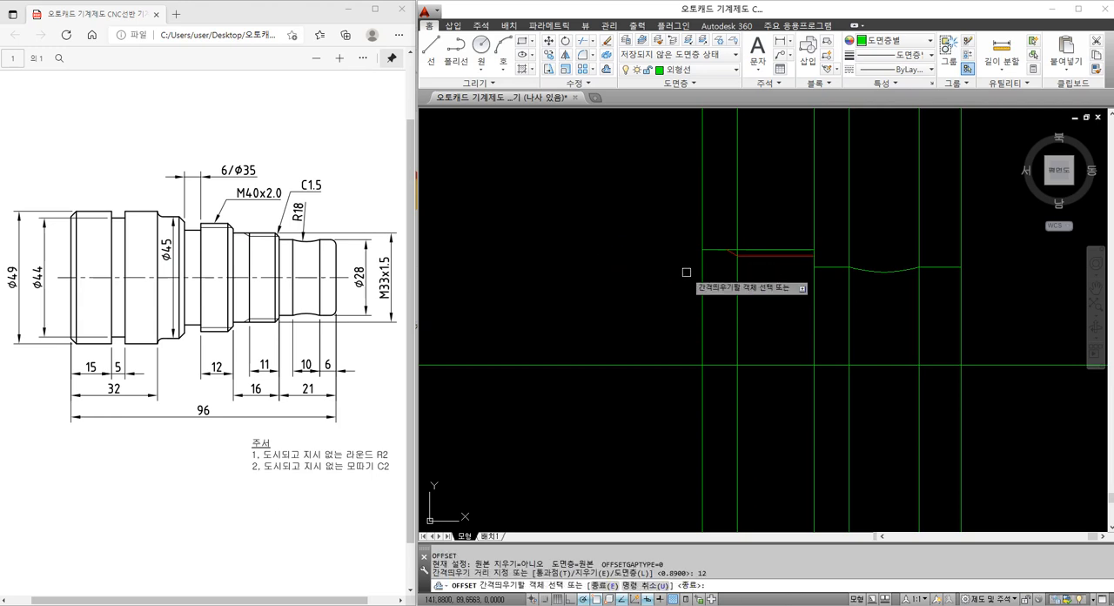
pyautogui.click(702, 289)
pyautogui.click(661, 296)
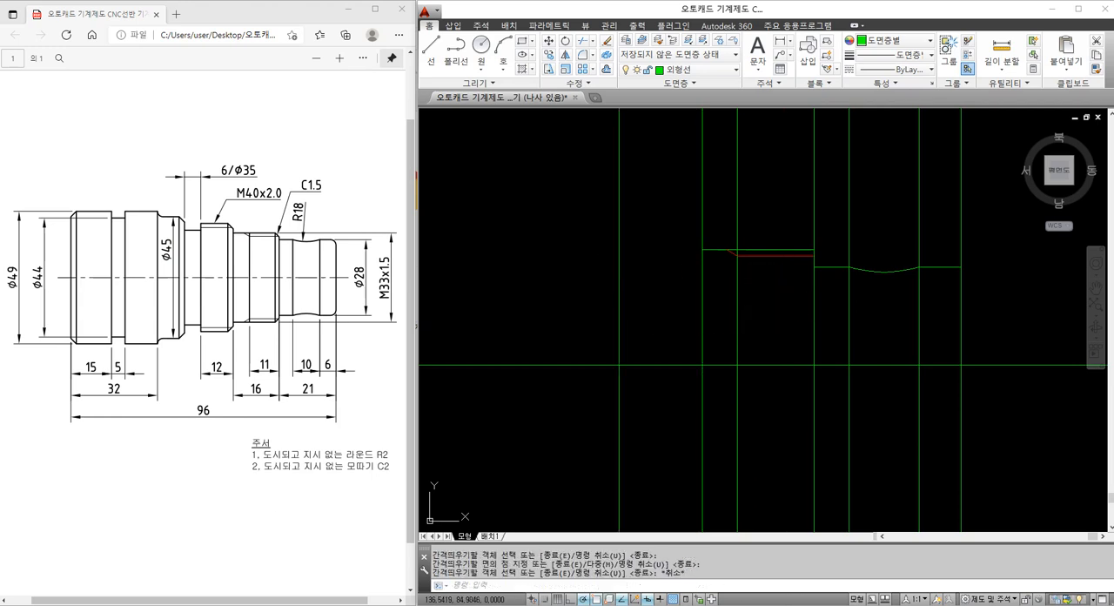
pyautogui.press('Return')
# Offset the M40 section's left end line 6 to the left for the Ø35 relief groove
pyautogui.write('o')
pyautogui.press('Return')
pyautogui.write('6')
pyautogui.press('Return')
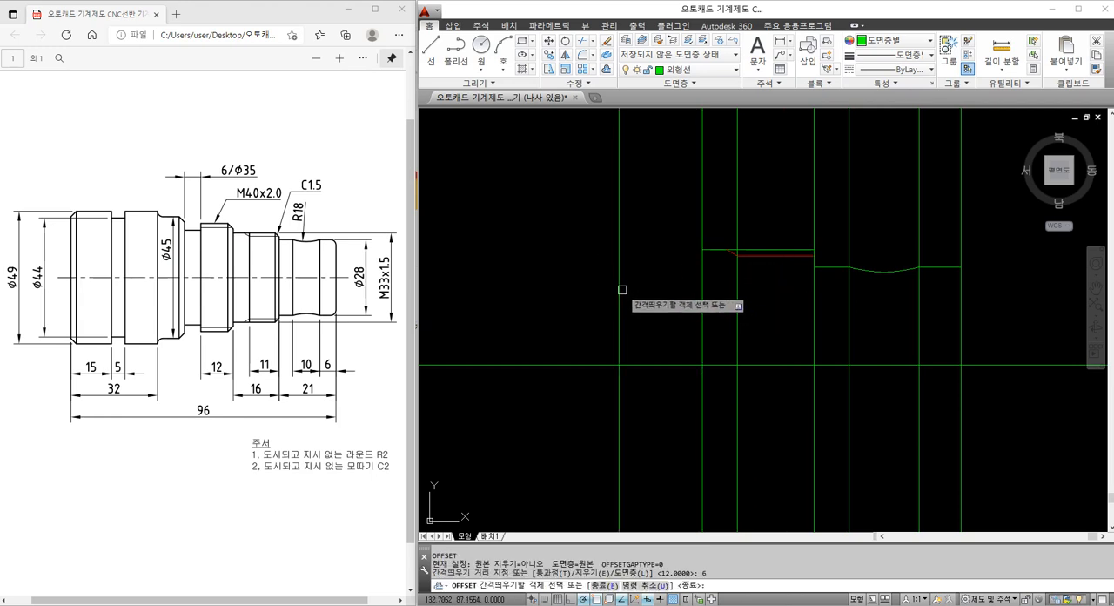
pyautogui.click(621, 290)
pyautogui.click(582, 296)
pyautogui.press('Escape')
# Offset the shaft's horizontal centre line 20 upward for the M40 section's upper edge
pyautogui.write('o')
pyautogui.press('Return')
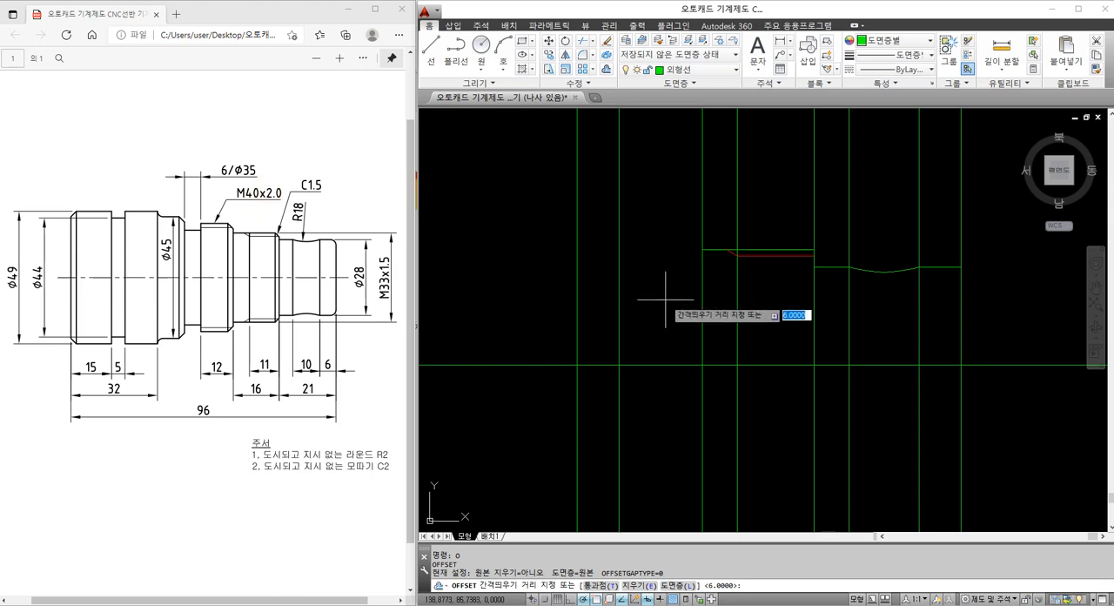
pyautogui.write('20')
pyautogui.press('Return')
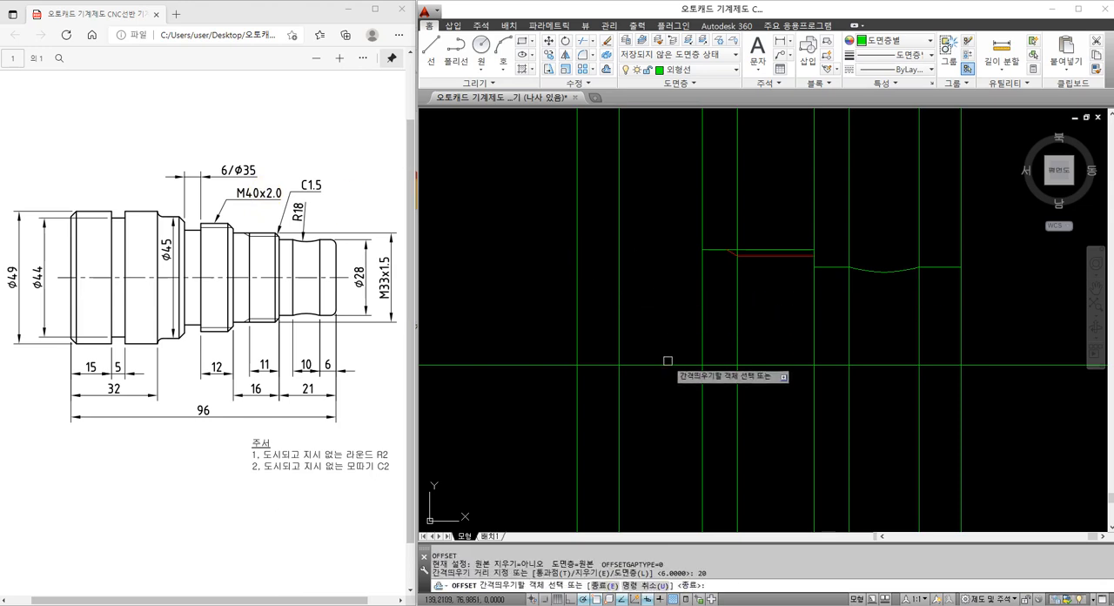
pyautogui.click(667, 365)
pyautogui.click(666, 315)
pyautogui.press('Escape')
# Trim the M40 section's upper horizontal line to the span between its two vertical end lines
pyautogui.write('tr')
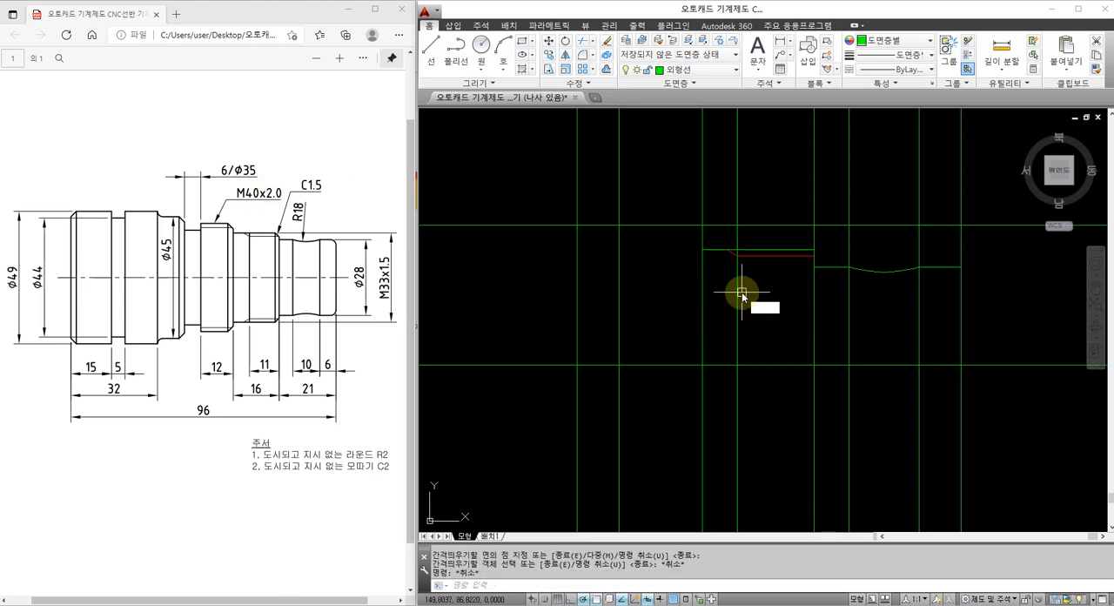
pyautogui.press('Return')
pyautogui.click(727, 306)
pyautogui.click(593, 294)
pyautogui.press('Return')
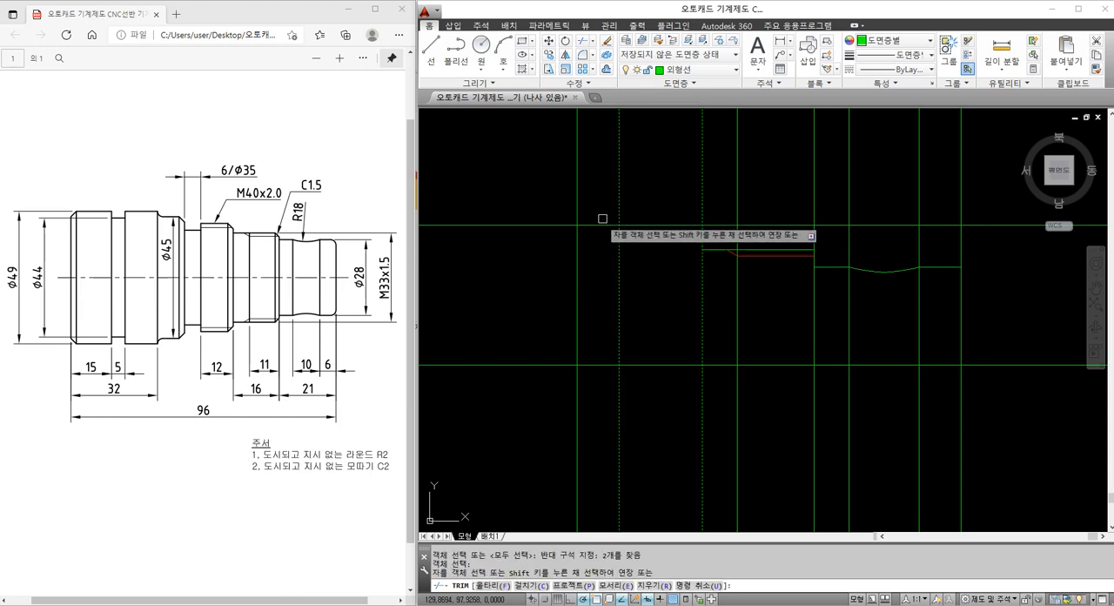
pyautogui.click(604, 226)
pyautogui.click(709, 226)
pyautogui.press('Escape')
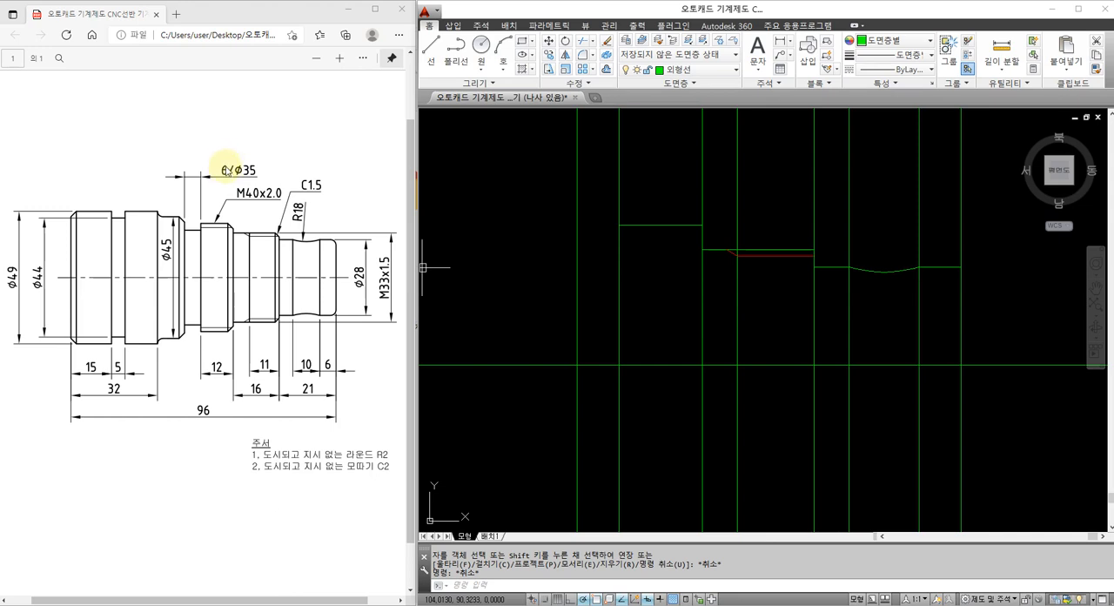
# Offset the shaft's centre line 35/2 upward for the Ø35 groove's upper edge
pyautogui.write('o')
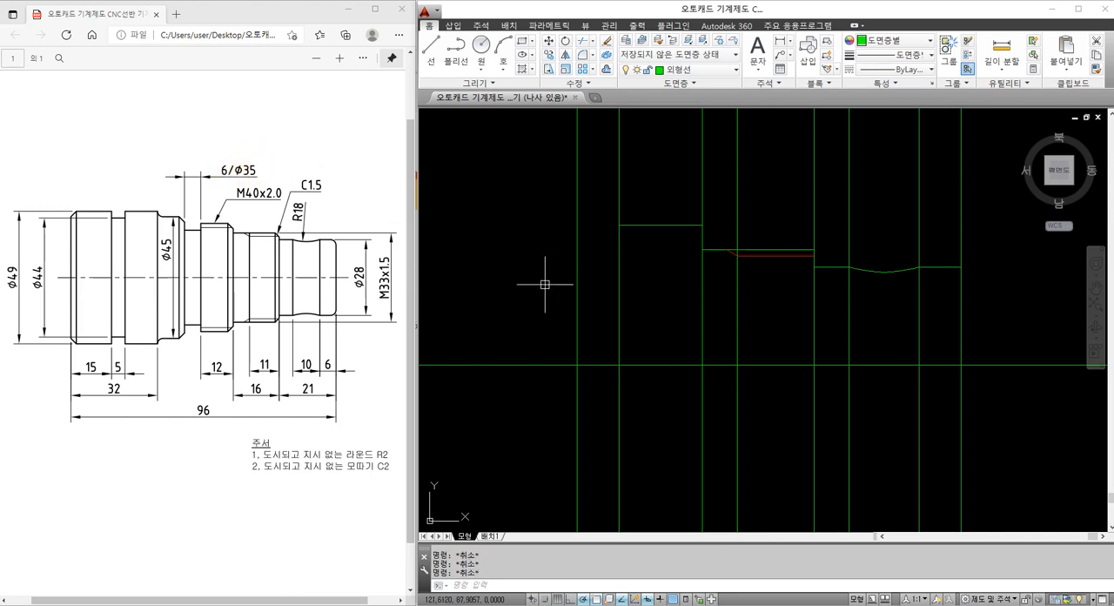
pyautogui.press('Return')
pyautogui.write('35')
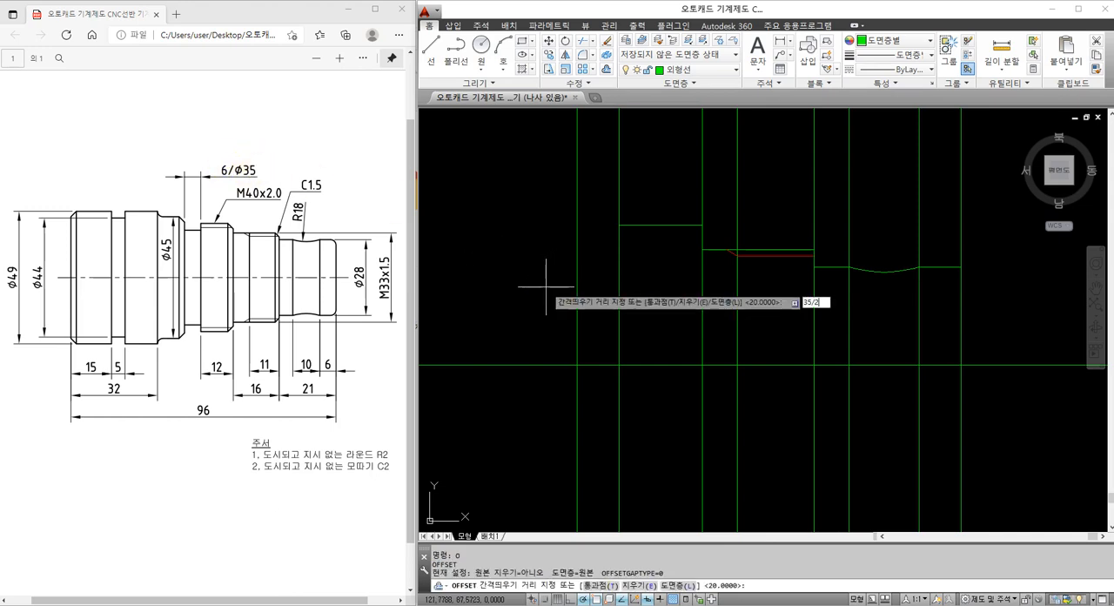
pyautogui.write('/2')
pyautogui.press('Return')
pyautogui.click(604, 364)
pyautogui.click(606, 314)
pyautogui.press('Escape')
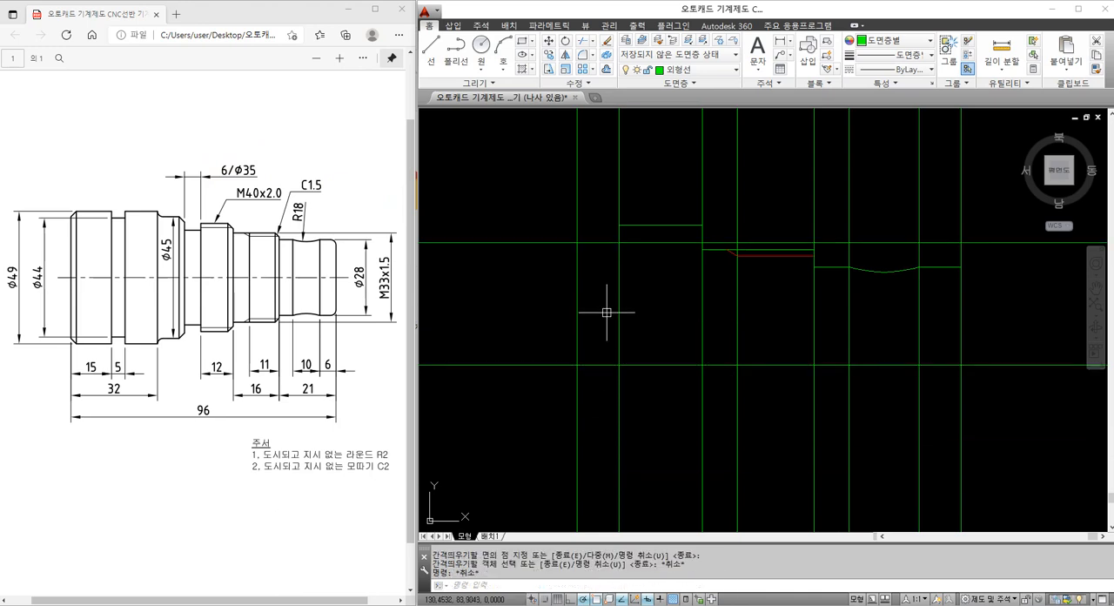
# Trim the Ø35 groove's upper line to the span between the groove's two vertical side lines
pyautogui.write('tr')
pyautogui.press('Return')
pyautogui.click(636, 273)
pyautogui.click(566, 265)
pyautogui.press('Return')
pyautogui.click(557, 244)
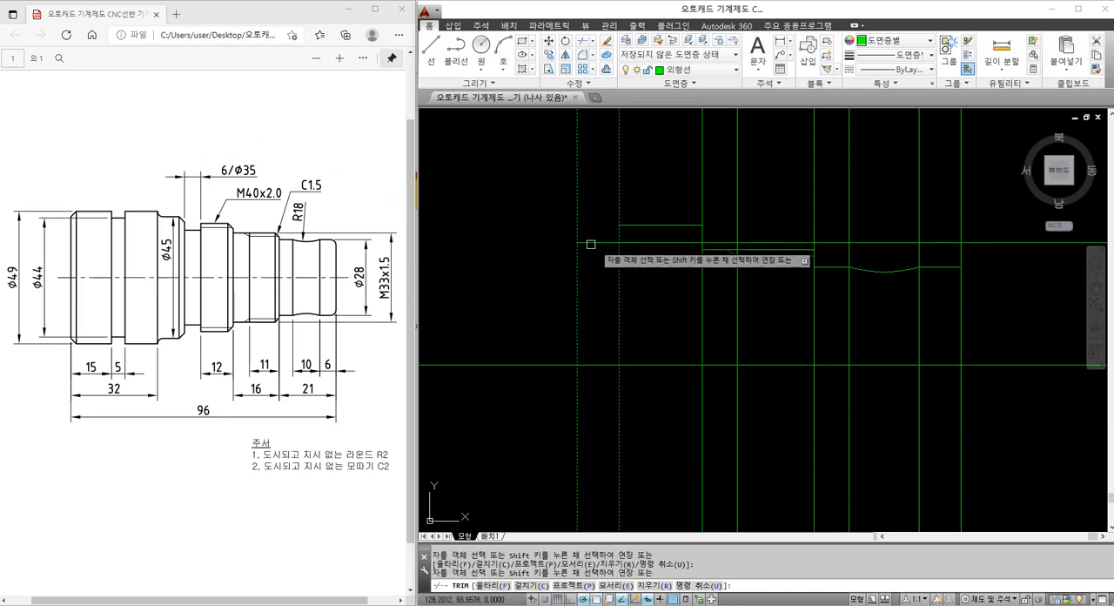
pyautogui.click(624, 244)
pyautogui.press('Escape')
# Check the Ø35 groove's width with a temporary linear dimension between its vertical side lines
pyautogui.write('dli')
pyautogui.press('Return')
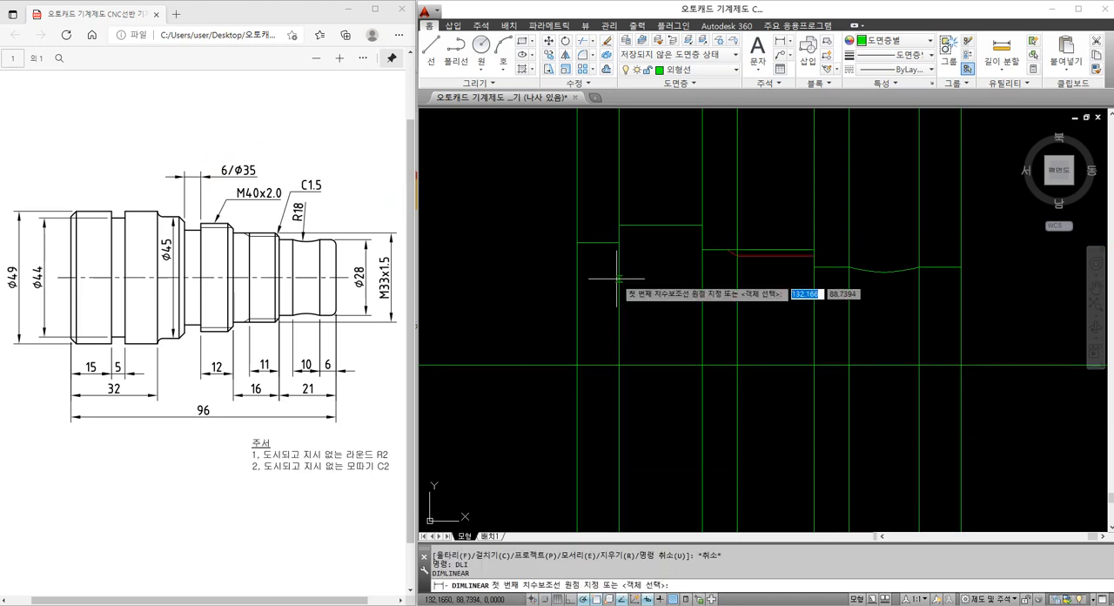
pyautogui.click(618, 278)
pyautogui.click(577, 275)
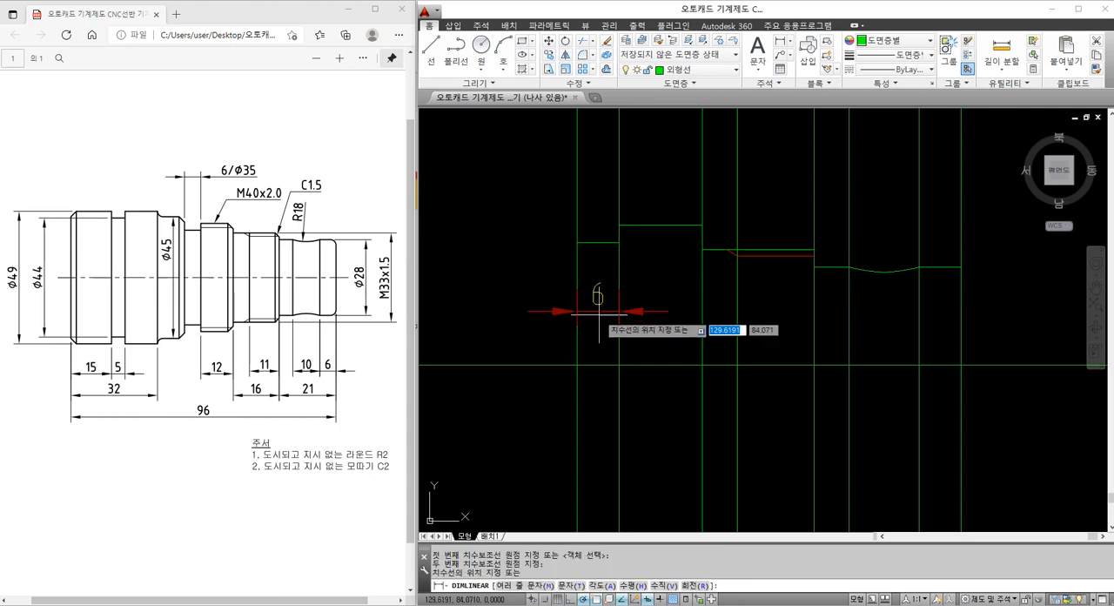
pyautogui.press('Escape')
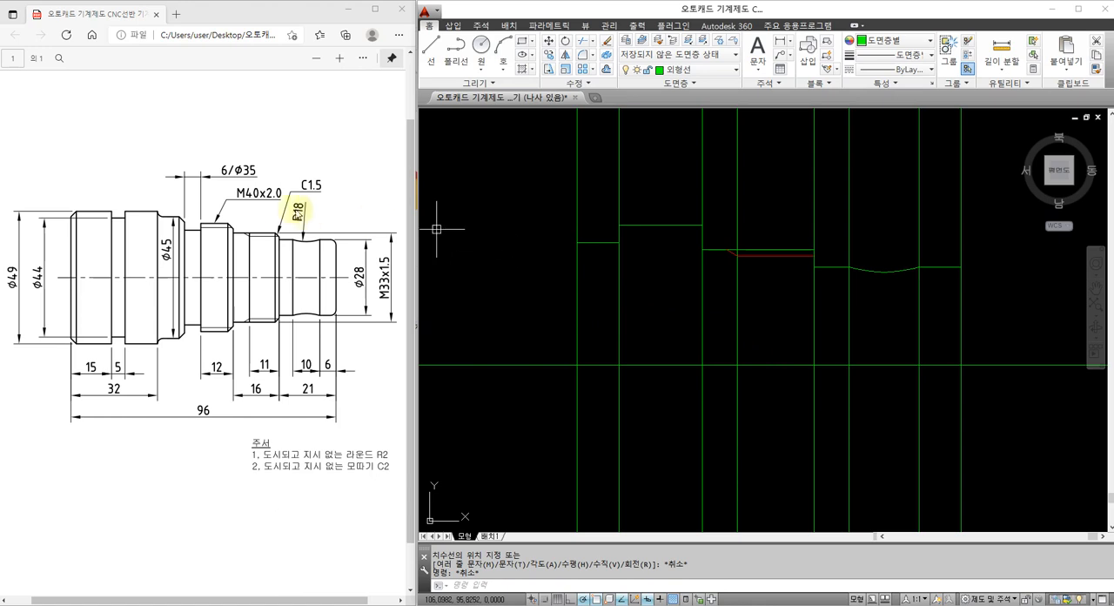
# Offset the shaft's leftmost end line 15 to the right
pyautogui.moveTo(482, 253); pyautogui.dragTo(549, 234, button='middle')
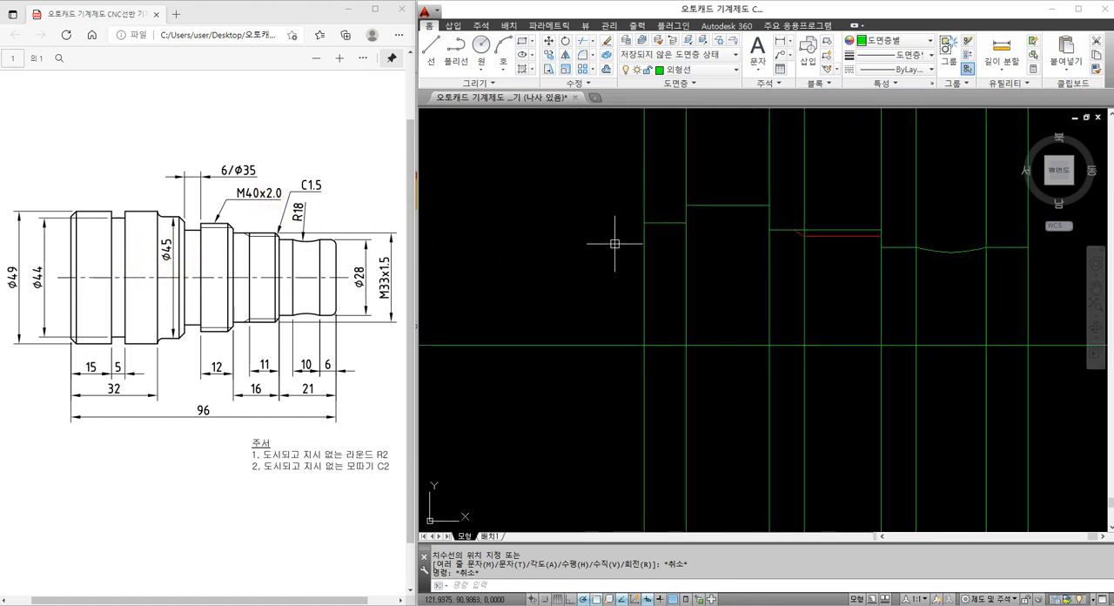
pyautogui.scroll(-3, 616, 244)
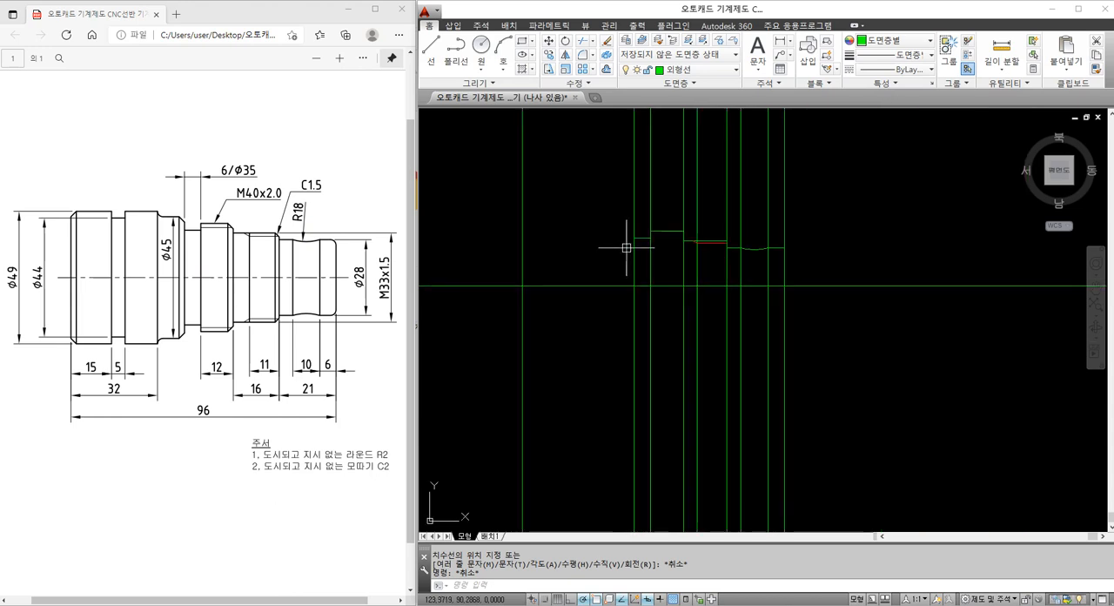
pyautogui.press('Return')
pyautogui.write('15')
pyautogui.press('Return')
pyautogui.click(523, 257)
pyautogui.click(552, 257)
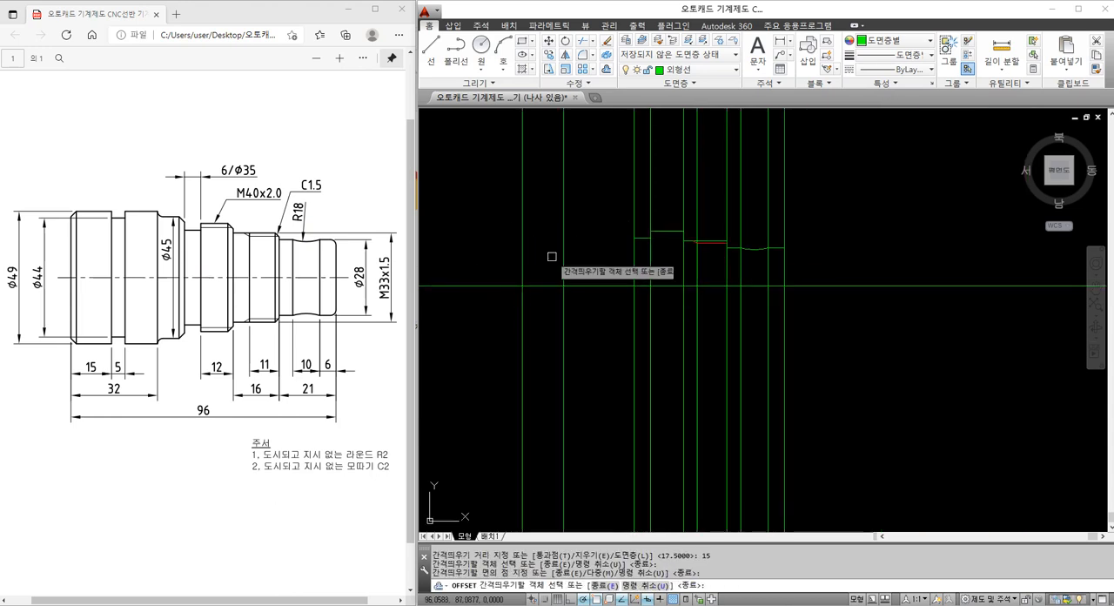
pyautogui.press('Return')
# Offset the vertical line 15 from the shaft's left end by 5 to the right for the groove width
pyautogui.press('Return')
pyautogui.write('5')
pyautogui.press('Return')
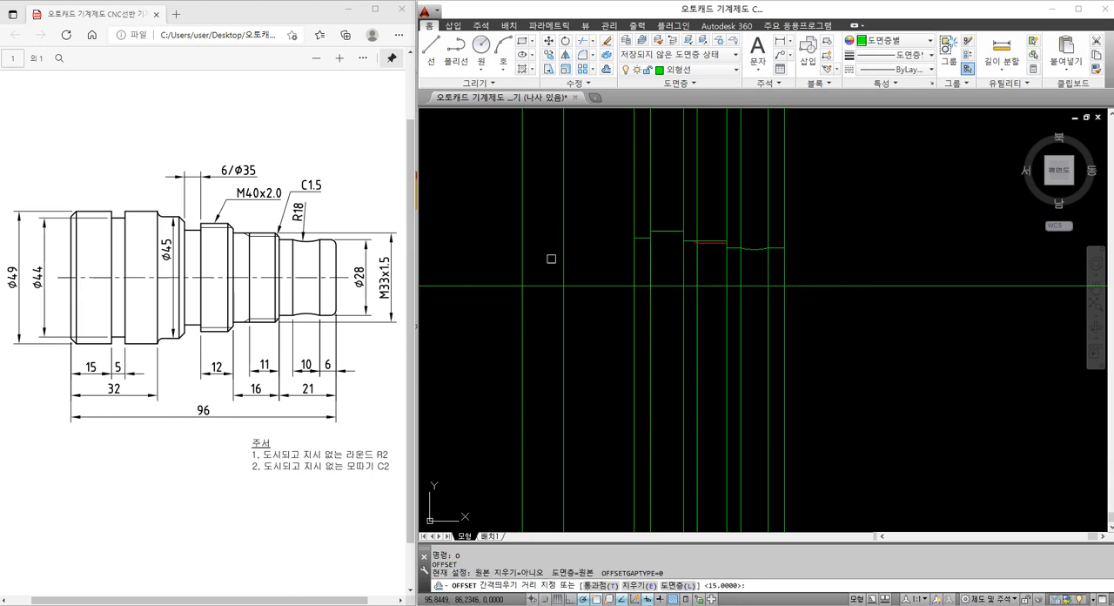
pyautogui.click(577, 251)
pyautogui.press('Escape')
pyautogui.press('Escape')
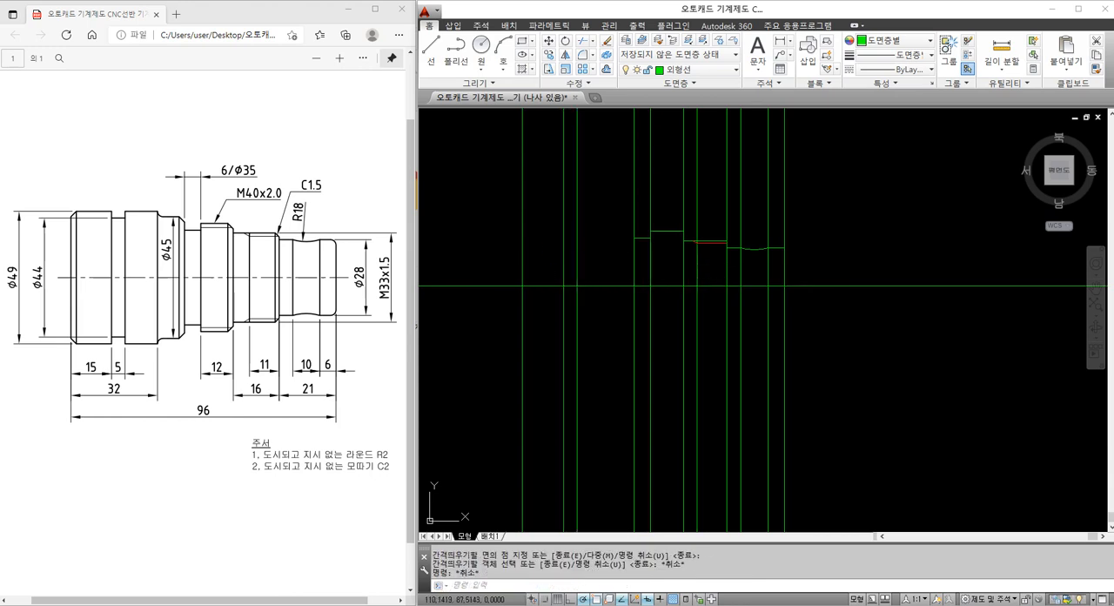
# Offset the shaft's leftmost end line 32 to the right for the end of the Ø49 section
pyautogui.press('Return')
pyautogui.write('32')
pyautogui.press('Return')
pyautogui.click(523, 254)
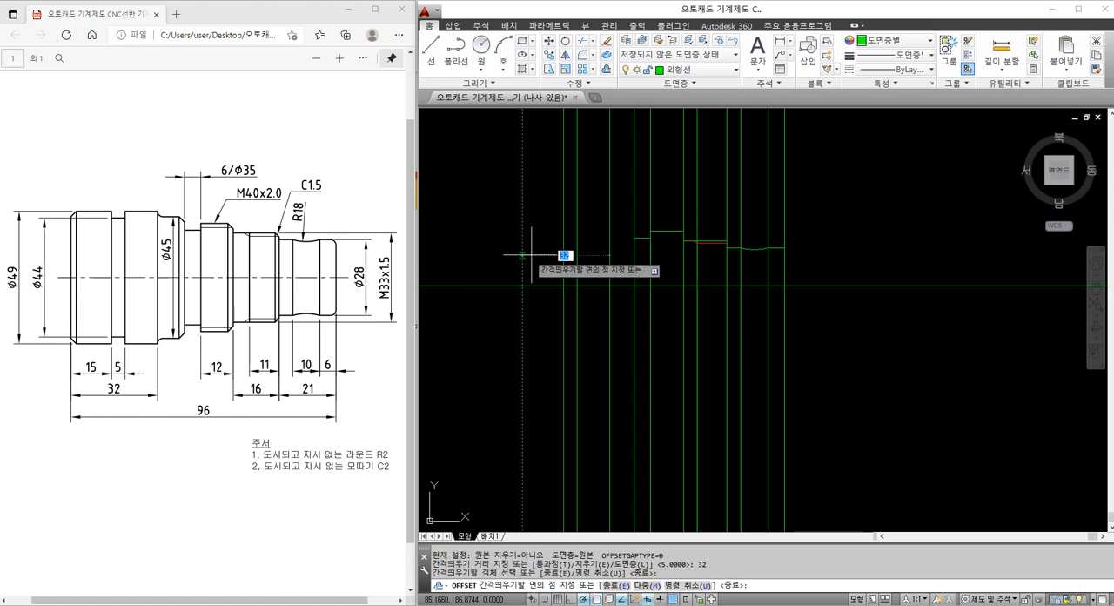
pyautogui.click(531, 254)
pyautogui.press('Escape')
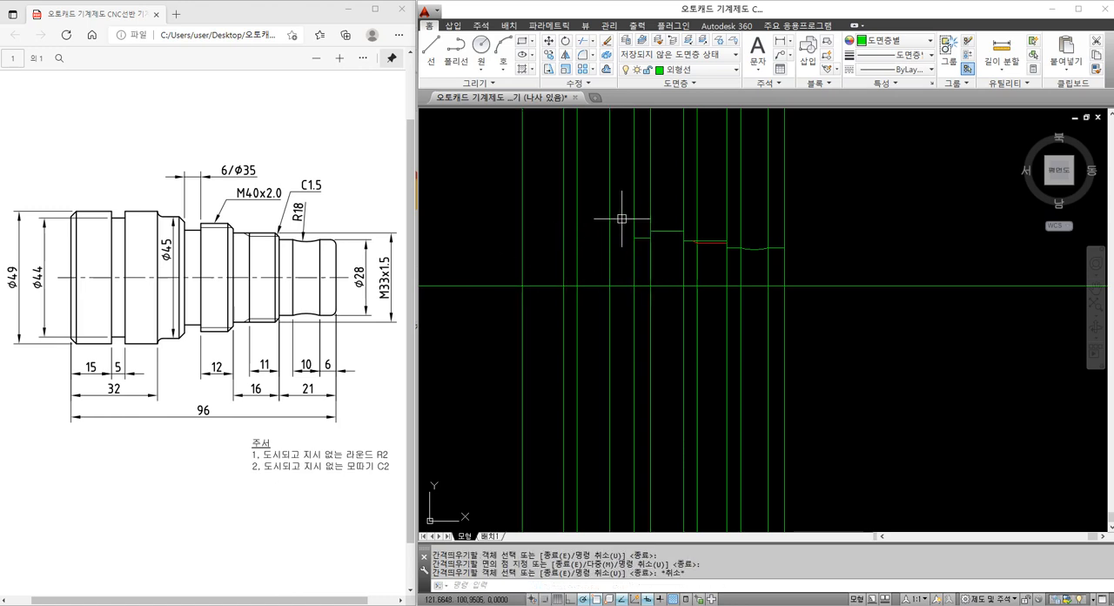
# Offset the horizontal centre line 49/2 upward for the Ø49 section's outline
pyautogui.press('Return')
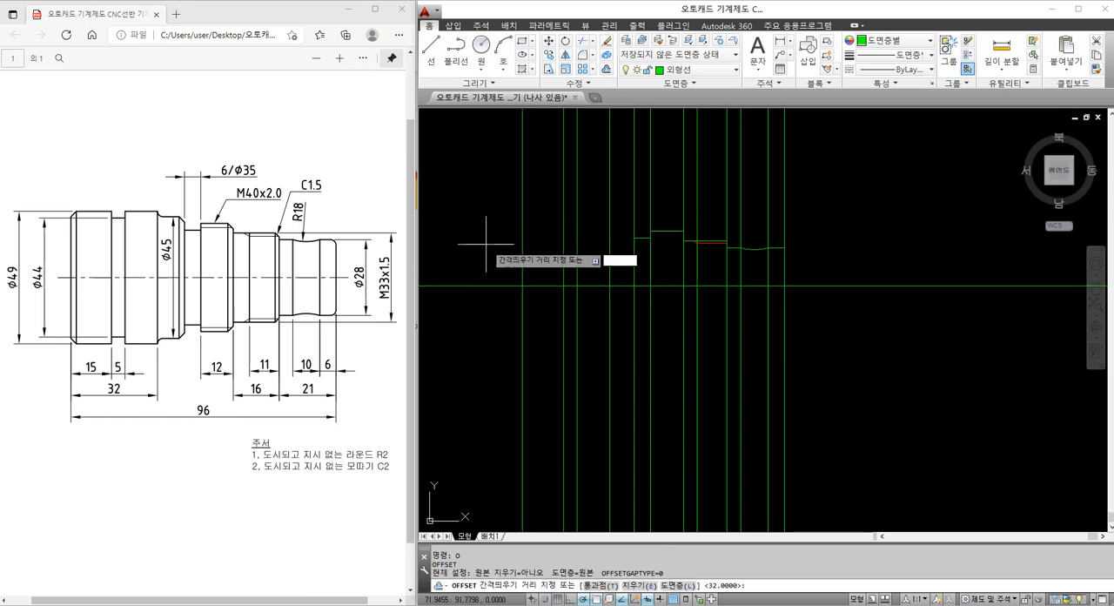
pyautogui.write('49/2')
pyautogui.press('Return')
pyautogui.click(510, 285)
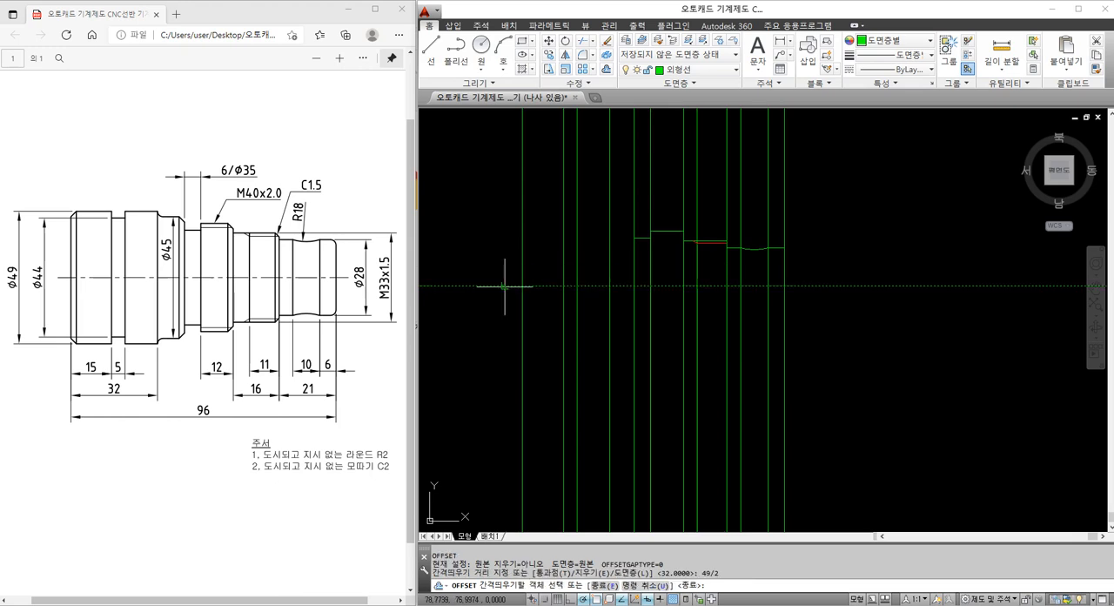
pyautogui.click(505, 261)
pyautogui.press('Escape')
# Offset the horizontal centre line 44/2 upward for the bottom of the Ø44 groove
pyautogui.write('O')
pyautogui.press('Return')
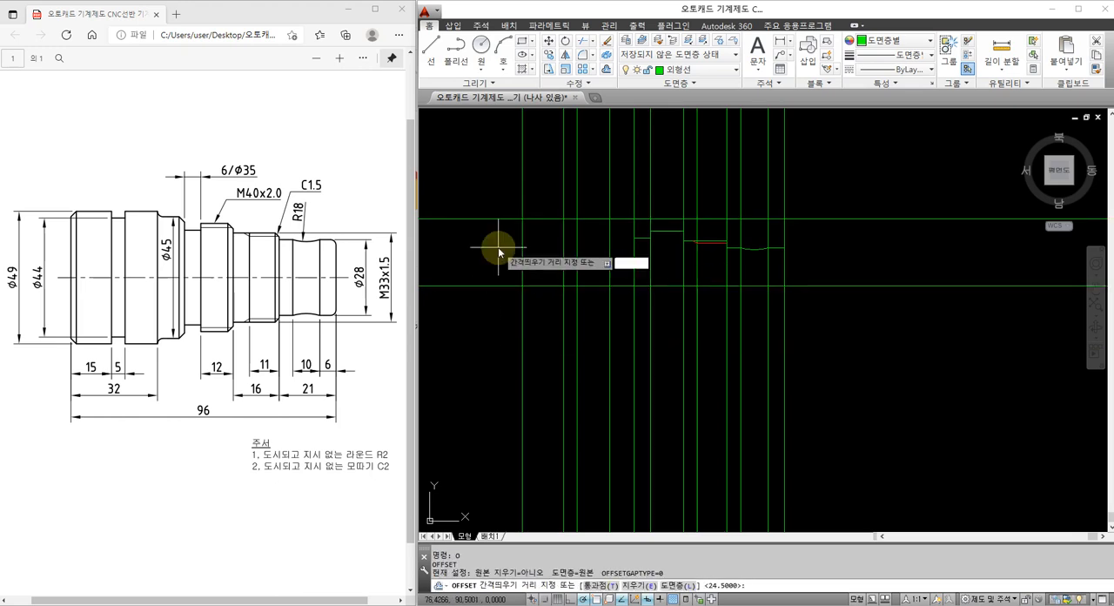
pyautogui.write('44/2')
pyautogui.press('Return')
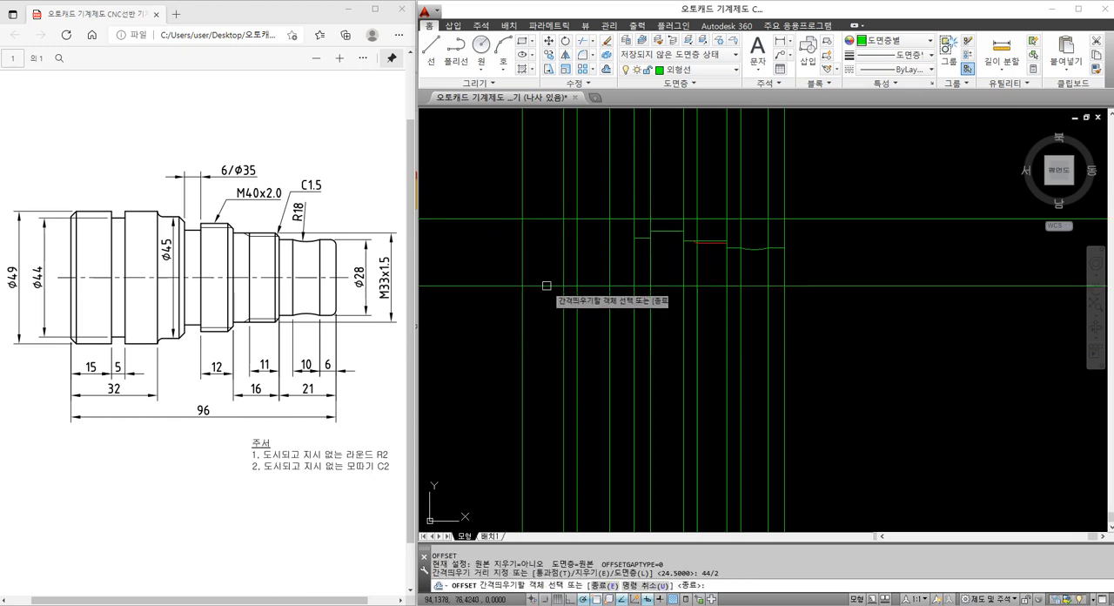
pyautogui.click(540, 287)
pyautogui.click(548, 251)
pyautogui.press('Escape')
# Trim the Ø44 line outside the 5-wide groove and the Ø49 line between the groove's side lines
pyautogui.scroll(2, 579, 229)
pyautogui.write('TR')
pyautogui.press('Return')
pyautogui.click(585, 233)
pyautogui.click(547, 239)
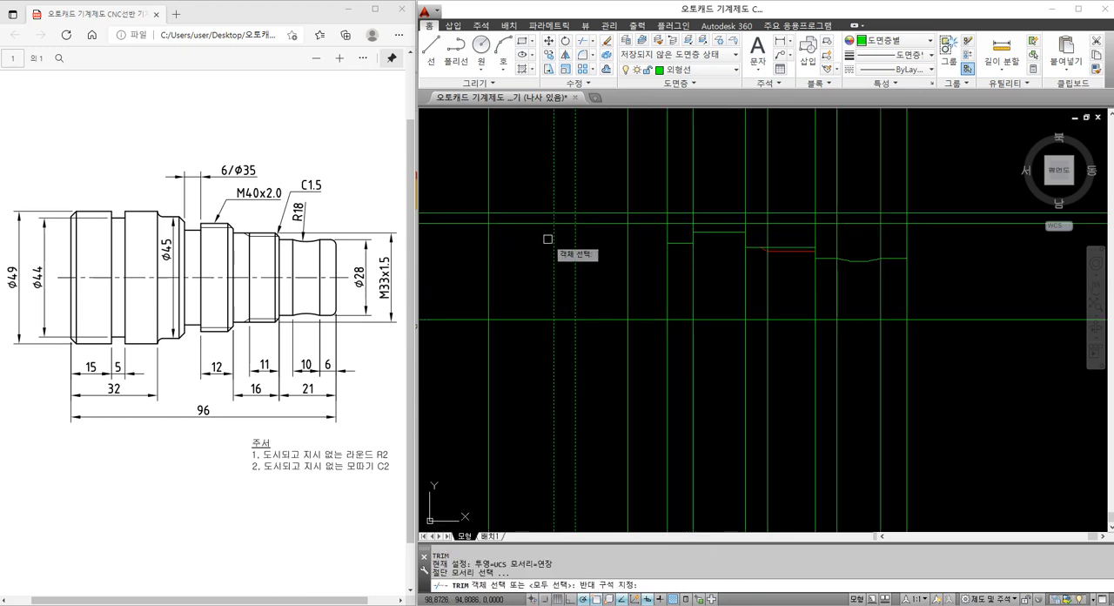
pyautogui.press('Return')
pyautogui.click(538, 225)
pyautogui.click(588, 222)
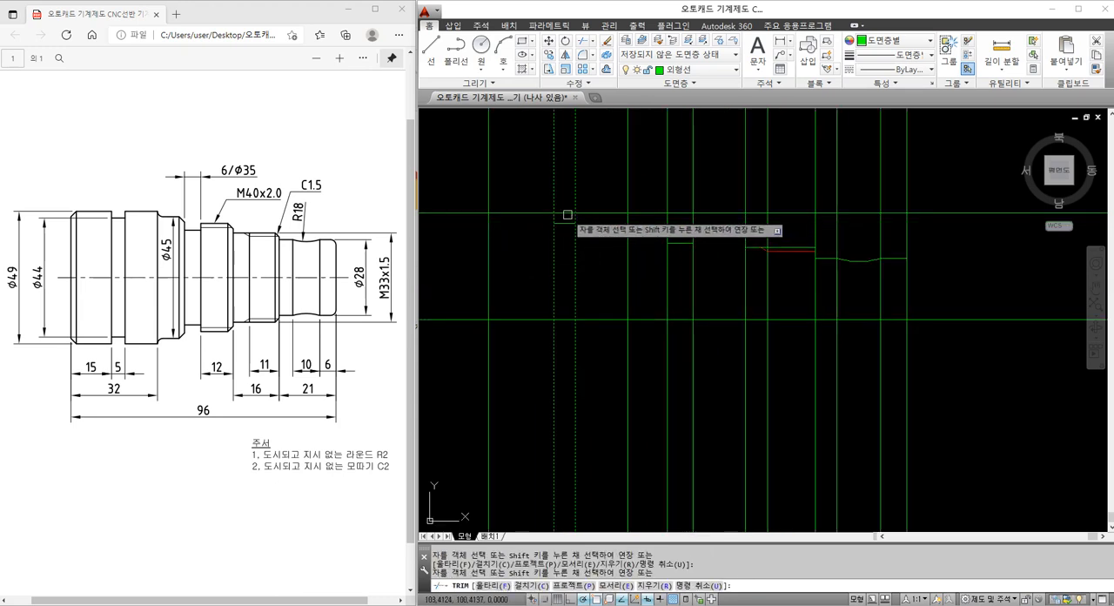
pyautogui.press('Escape')
# Trim the Ø49 line beyond the shaft's left end line and beyond the vertical line 32 from that end
pyautogui.rightClick(498, 238)
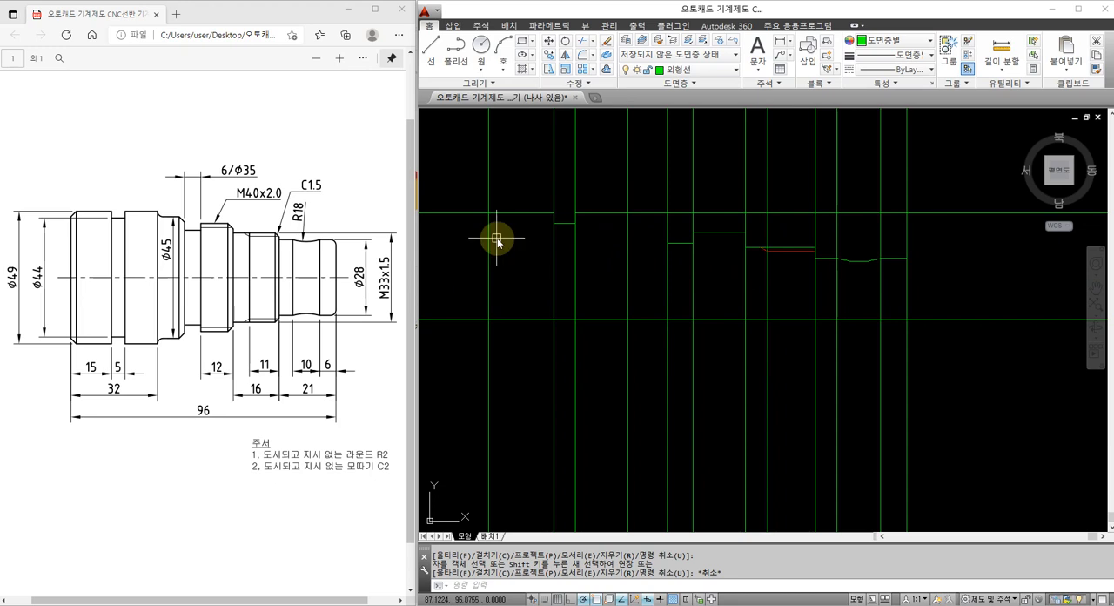
pyautogui.click(487, 236)
pyautogui.rightClick(485, 233)
pyautogui.click(471, 213)
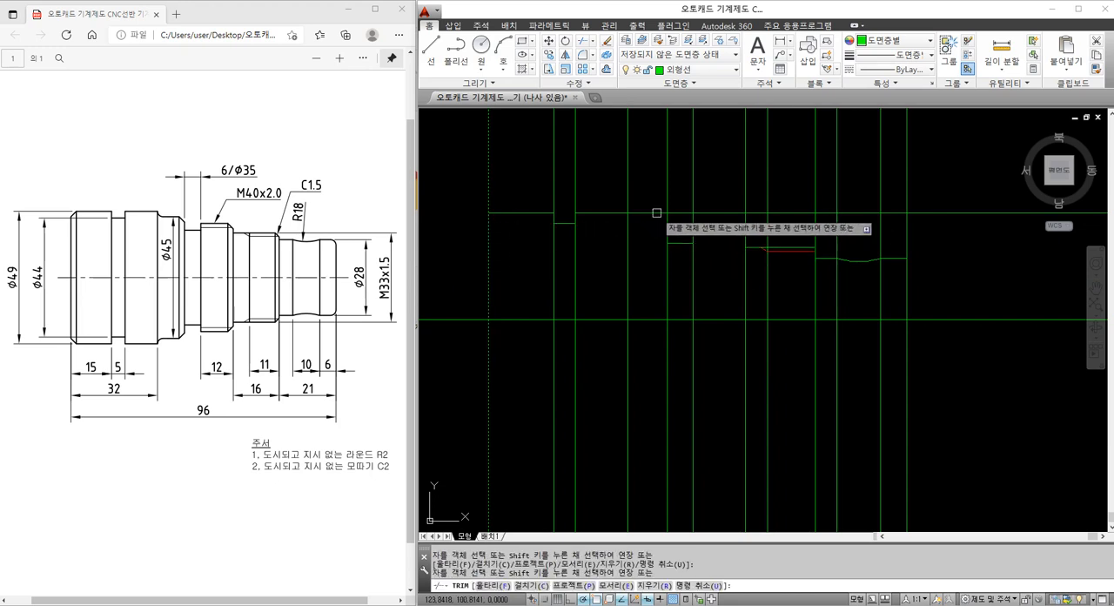
pyautogui.press('Escape')
pyautogui.rightClick(639, 224)
pyautogui.click(629, 224)
pyautogui.rightClick(629, 223)
pyautogui.click(634, 212)
pyautogui.press('Escape')
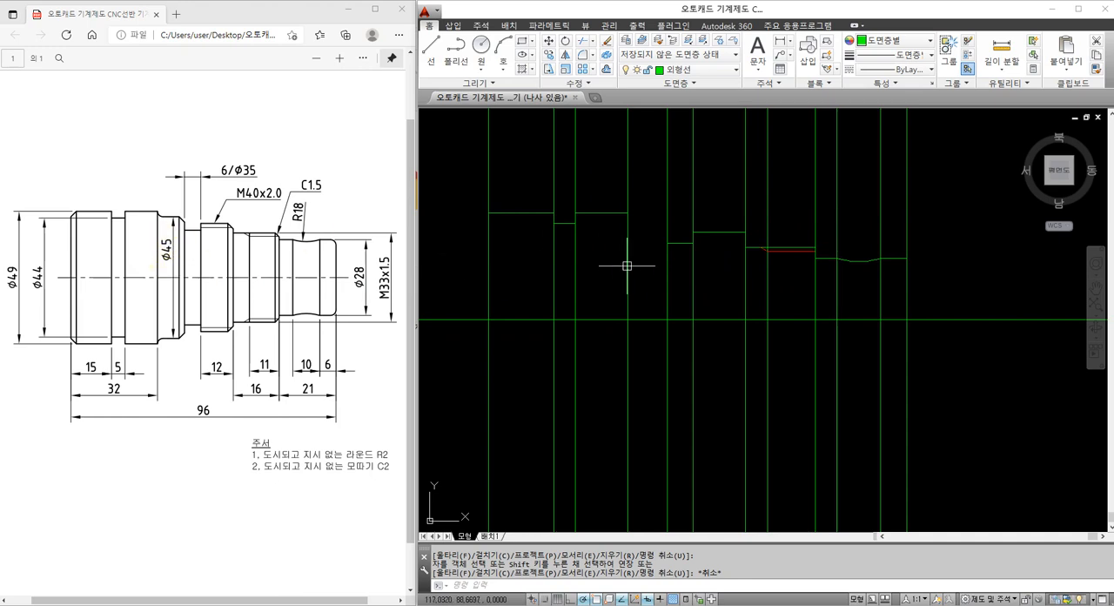
# Offset the horizontal centre line 45/2 upward for the Ø45 section's outline
pyautogui.press('Escape')
pyautogui.press('Escape')
pyautogui.write('o')
pyautogui.press('Return')
pyautogui.write('45/2')
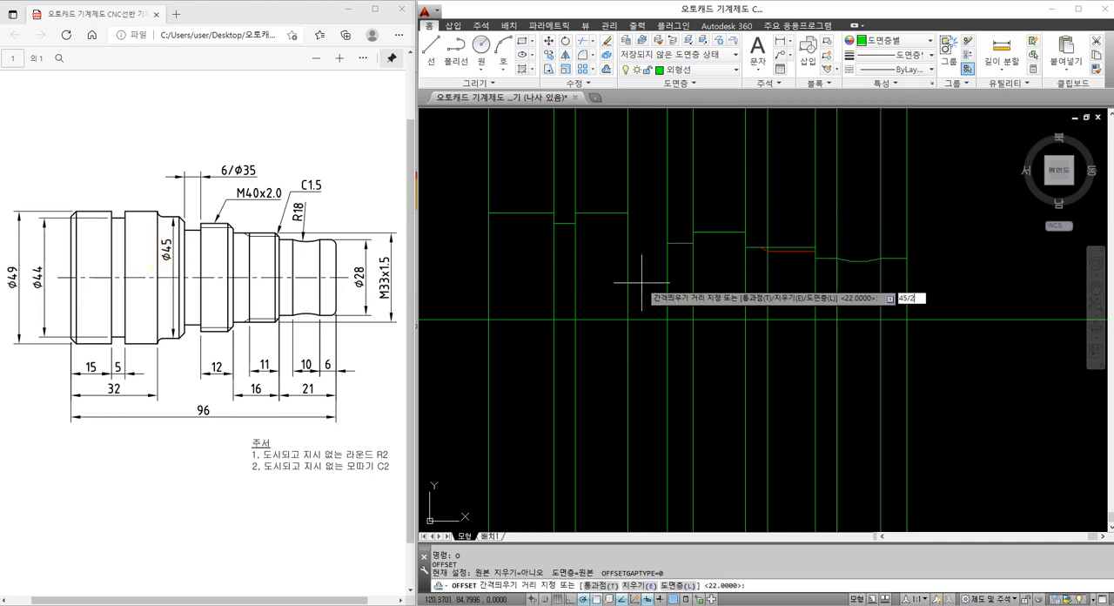
pyautogui.press('Return')
pyautogui.click(641, 319)
pyautogui.click(644, 300)
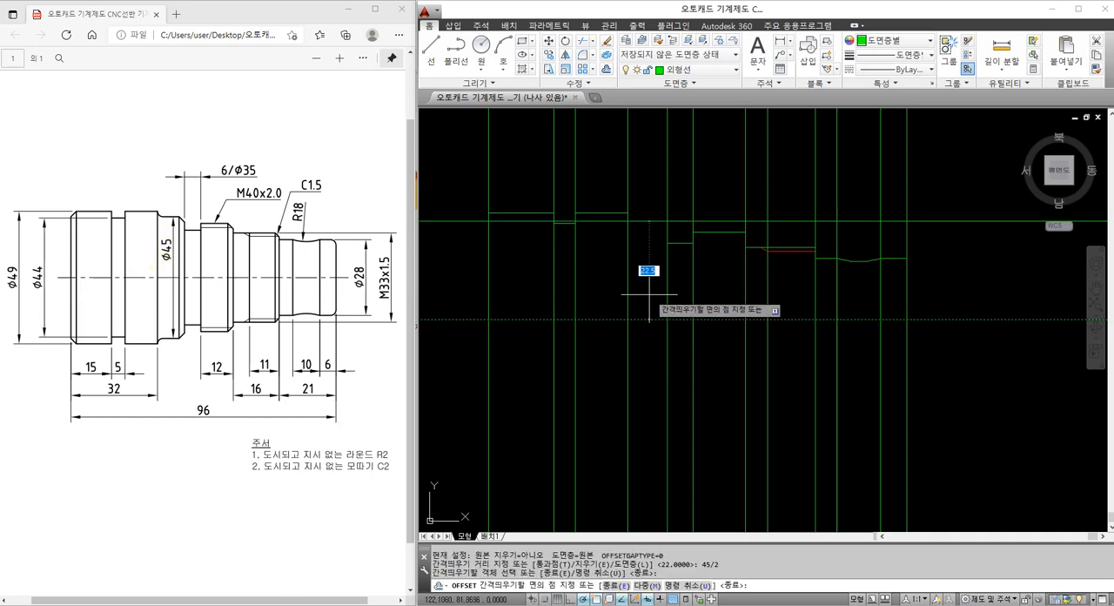
pyautogui.press('Escape')
# Trim the Ø45 line so only the part between the Ø49 section's end and the Ø35 groove is kept
pyautogui.write('tr')
pyautogui.press('Return')
pyautogui.click(676, 257)
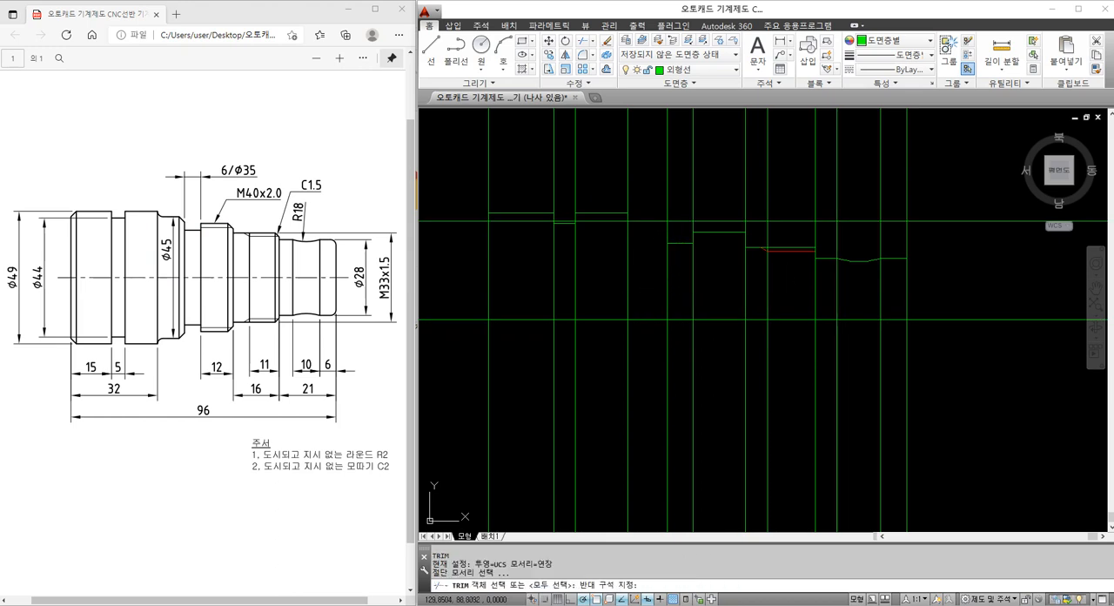
pyautogui.click(607, 252)
pyautogui.press('Return')
pyautogui.click(607, 220)
pyautogui.click(683, 222)
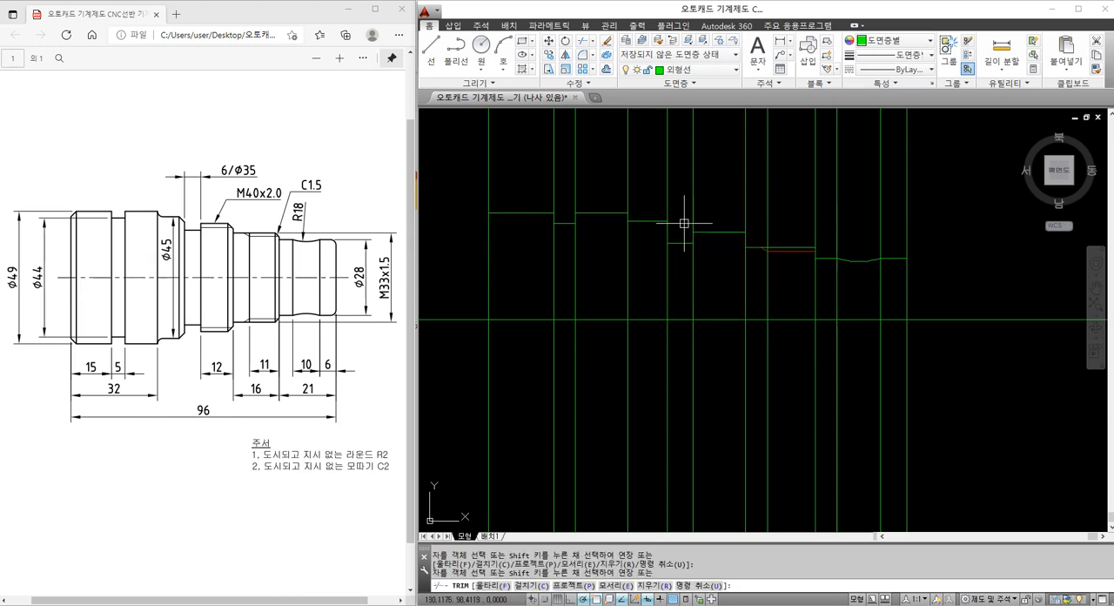
pyautogui.press('Escape')
pyautogui.moveTo(601, 313); pyautogui.dragTo(598, 312, button='middle')
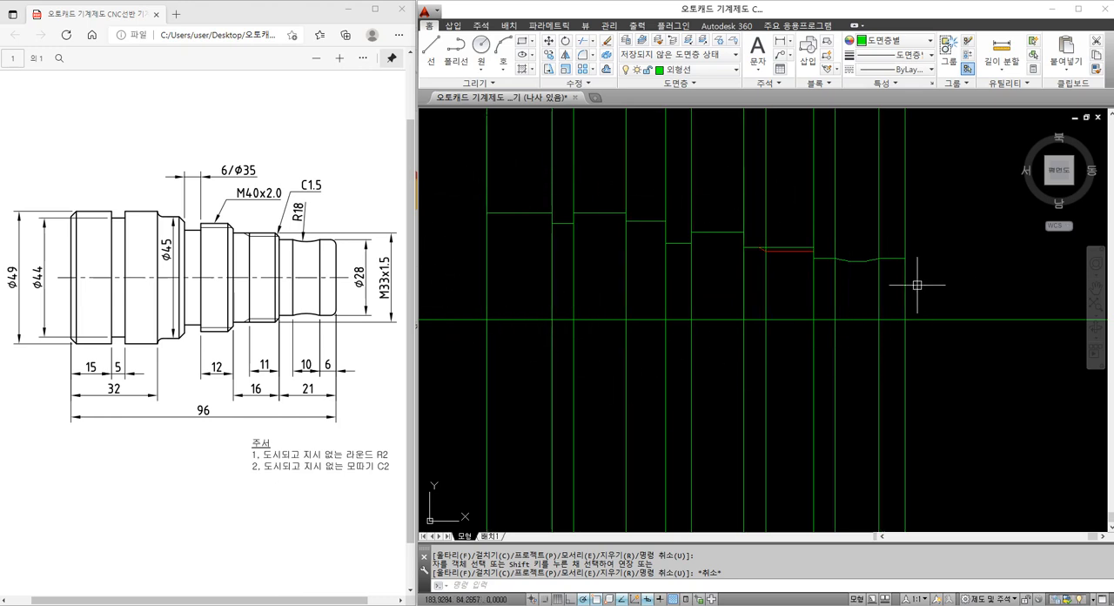
pyautogui.moveTo(926, 278)
pyautogui.mouseDown(button='middle')
pyautogui.moveTo(786, 276)
pyautogui.moveTo(751, 252)
pyautogui.mouseUp(button='middle')
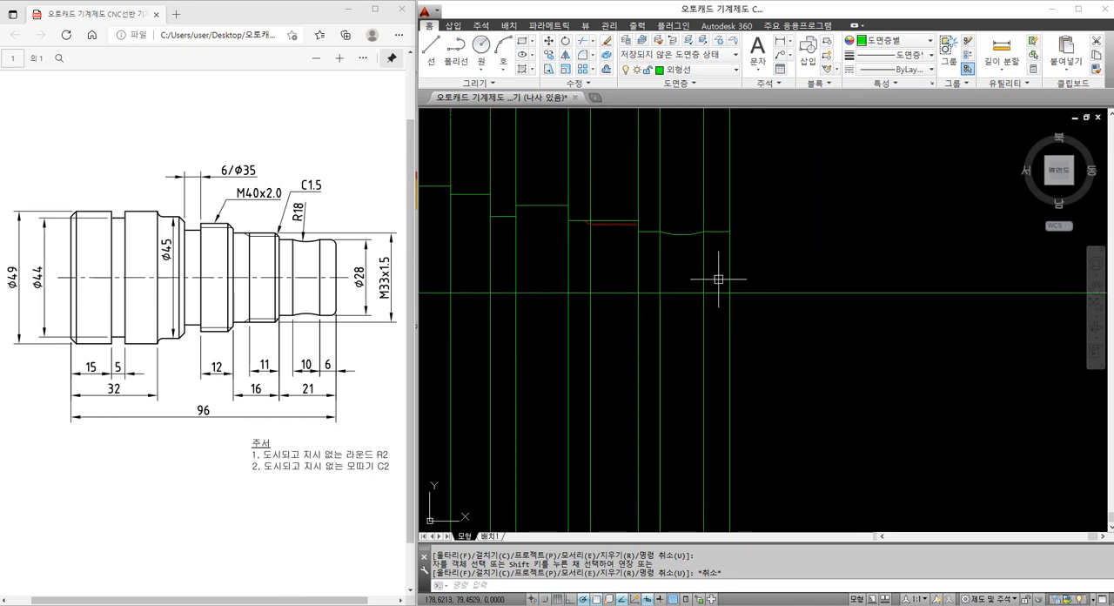
pyautogui.scroll(2, 719, 238)
pyautogui.scroll(-4, 740, 235)
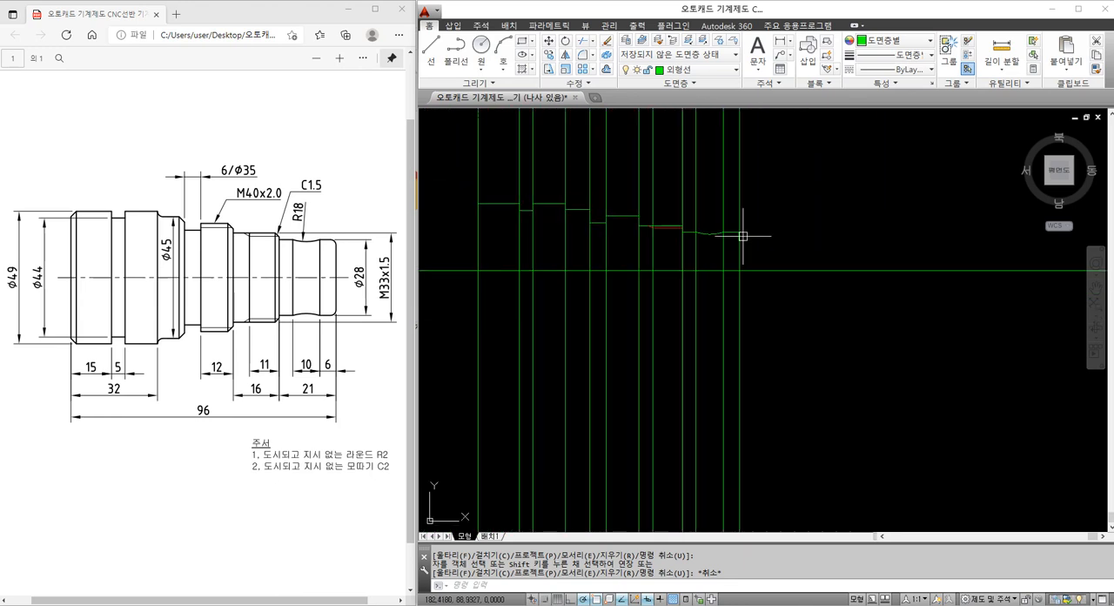
pyautogui.moveTo(656, 262); pyautogui.dragTo(754, 321, button='middle')
pyautogui.scroll(2, 794, 320)
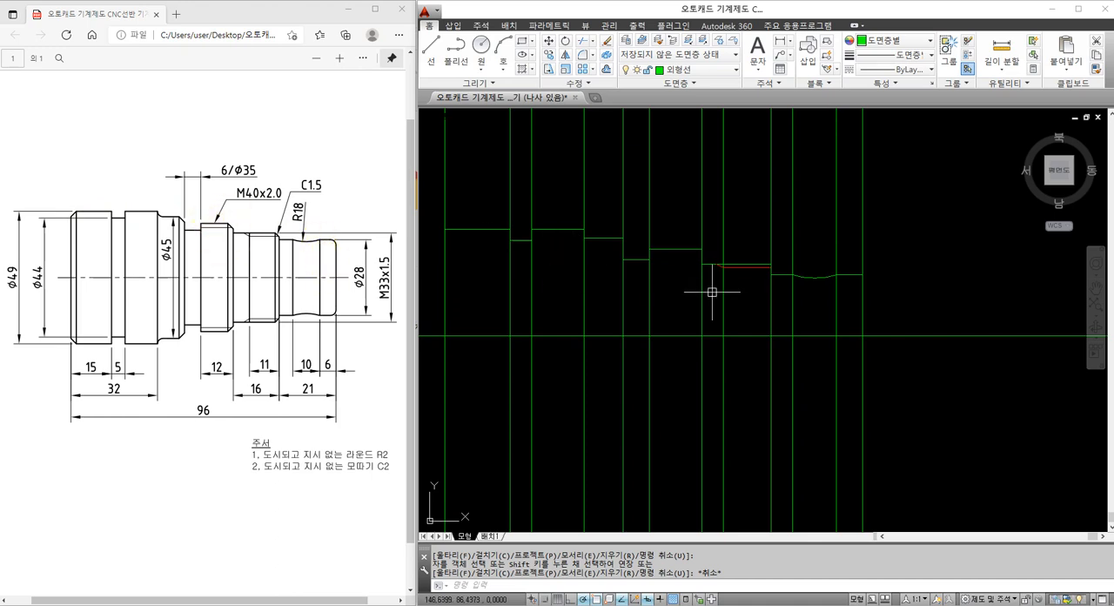
pyautogui.press('Escape')
pyautogui.press('Escape')
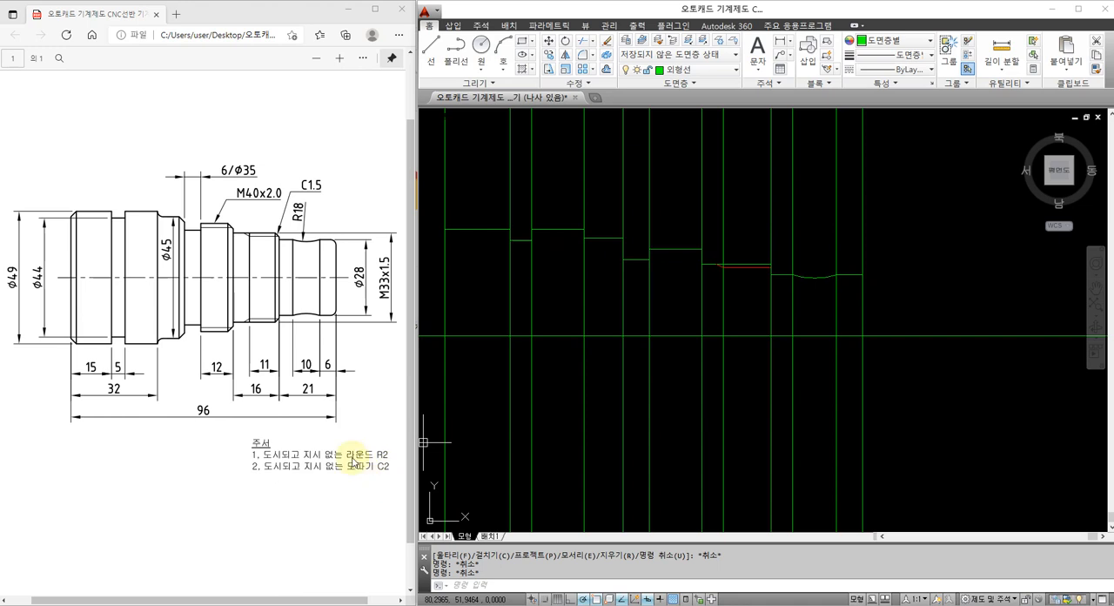
# Fillet the upper corner of the Ø28 section at the shaft's right end with radius 2
pyautogui.write('f')
pyautogui.press('Return')
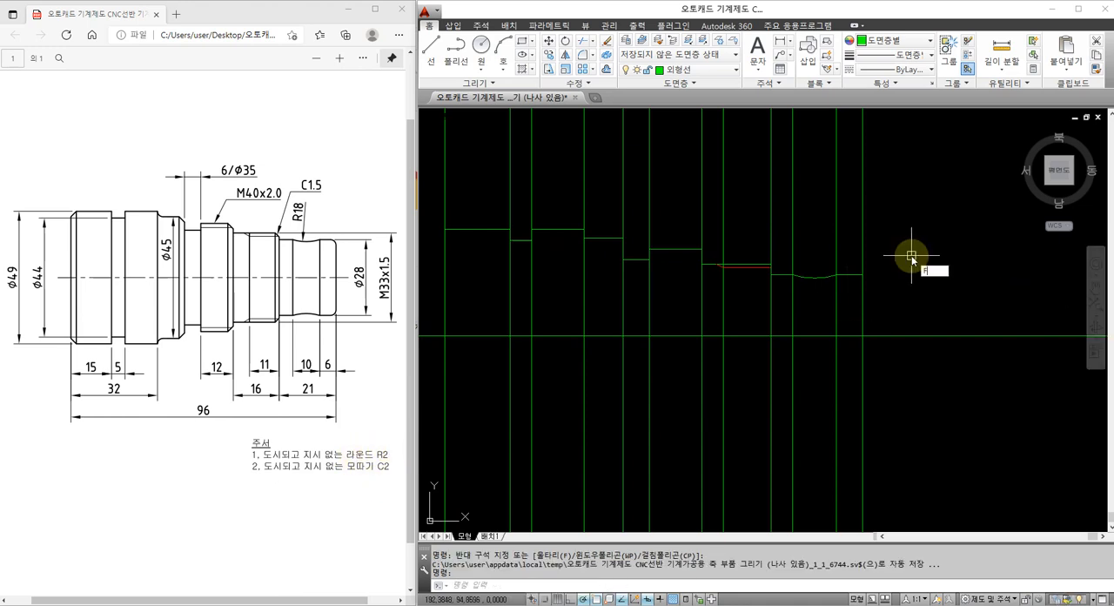
pyautogui.write('r')
pyautogui.press('Return')
pyautogui.write('2')
pyautogui.press('Return')
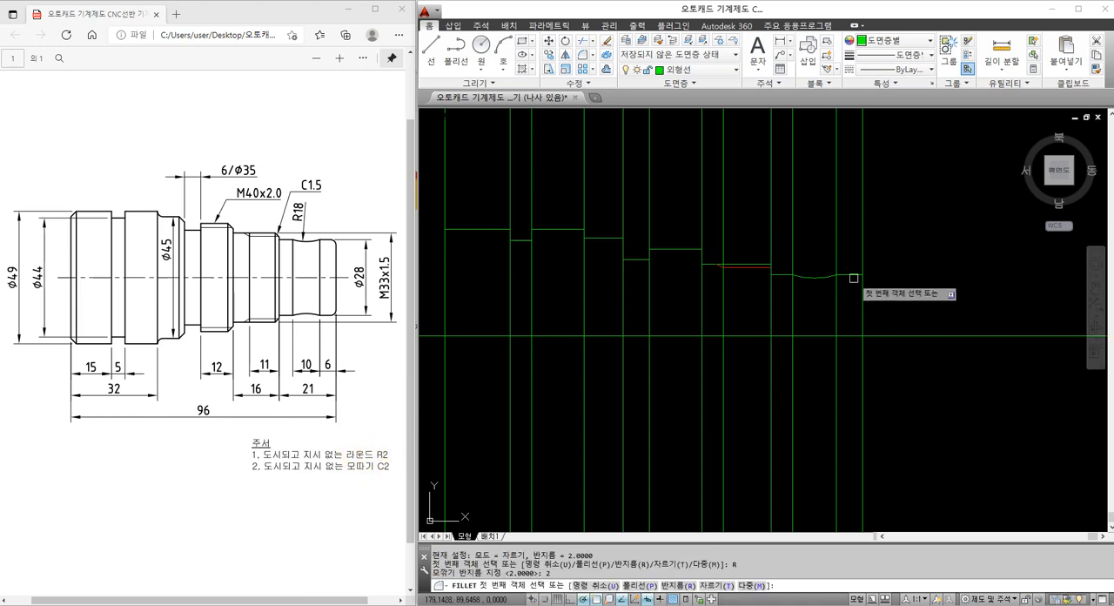
pyautogui.click(856, 275)
pyautogui.click(859, 290)
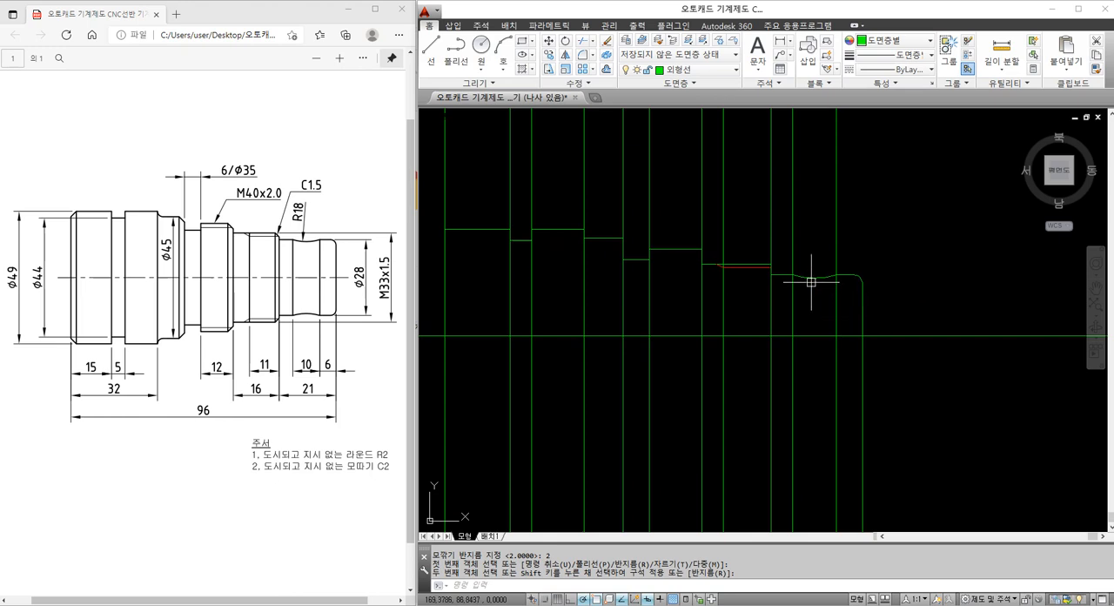
# Trim the vertical lines at the R18 recess and the right end above the Ø28 profile
pyautogui.write('TR')
pyautogui.press('Return')
pyautogui.press('Return')
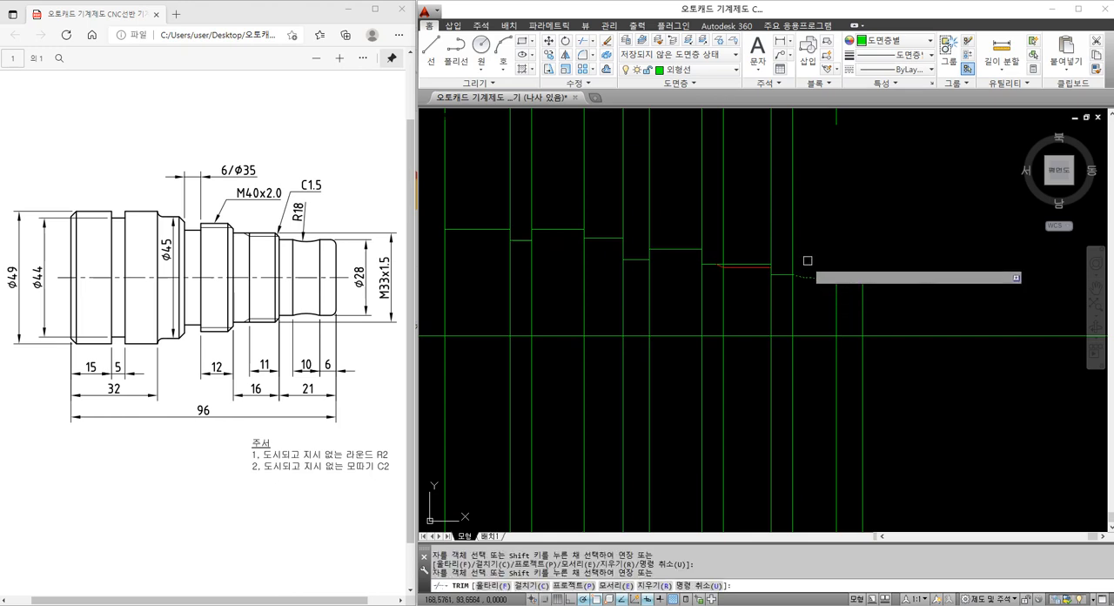
pyautogui.press('Escape')
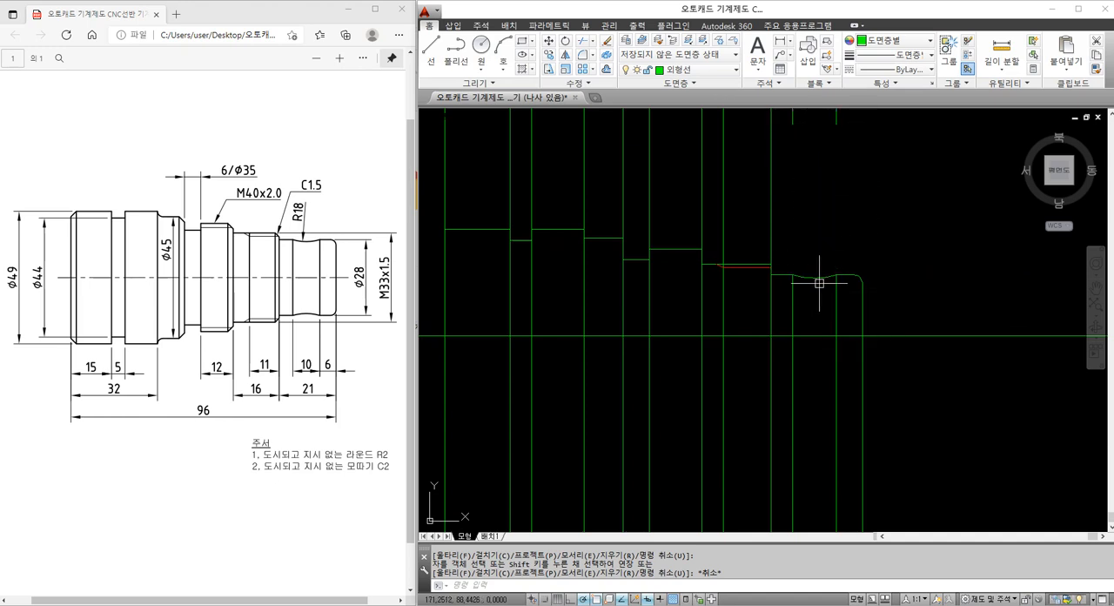
# Try to extend the R18 arc past its right end, and undo the extension
pyautogui.write('EX')
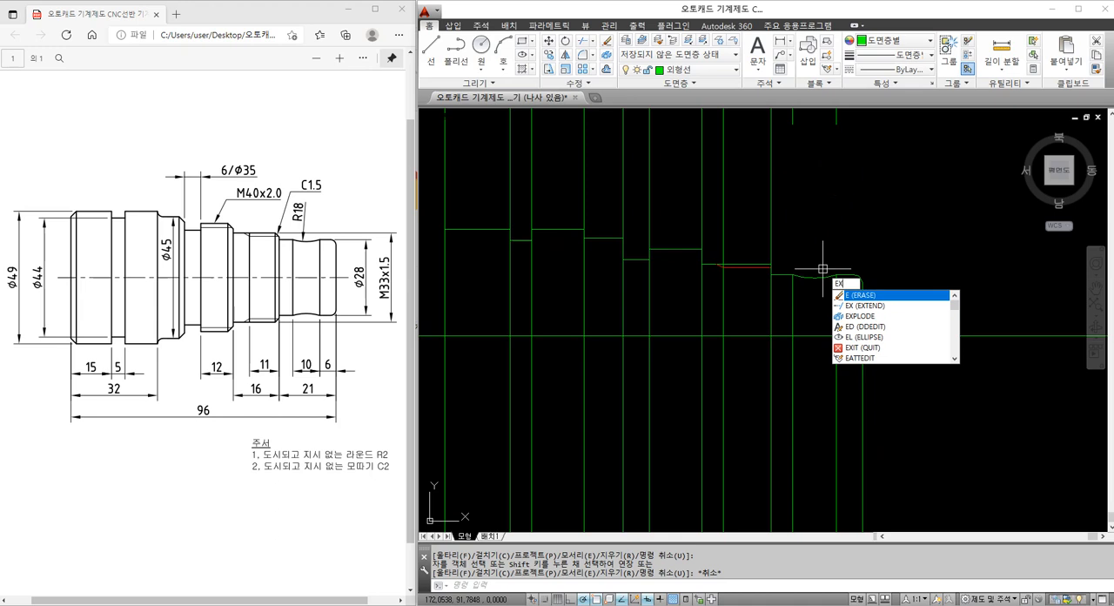
pyautogui.press('Return')
pyautogui.press('Return')
pyautogui.click(824, 275)
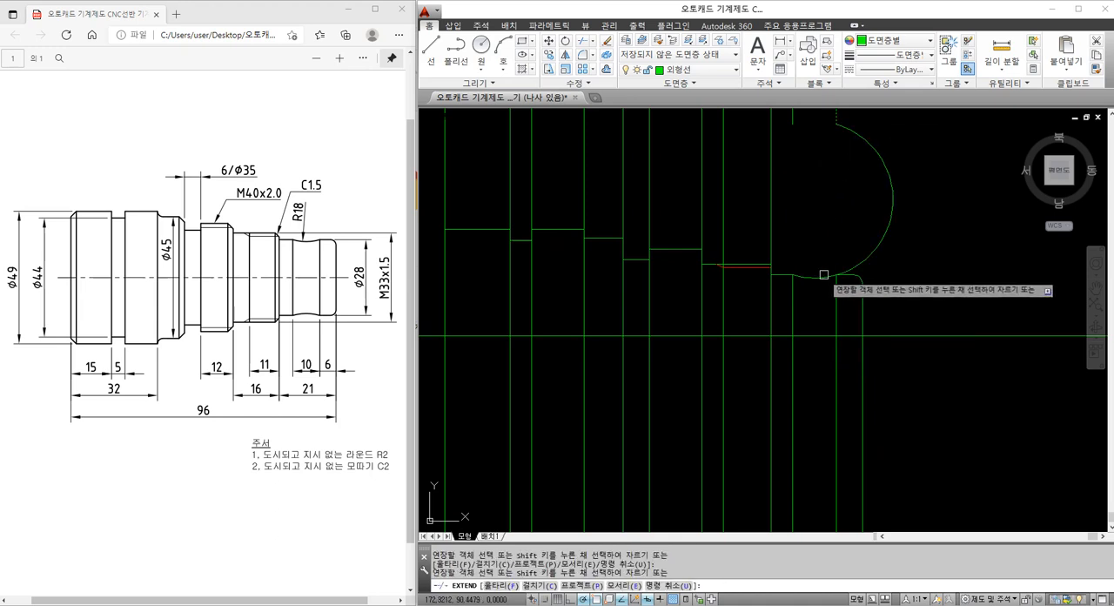
pyautogui.press('Escape')
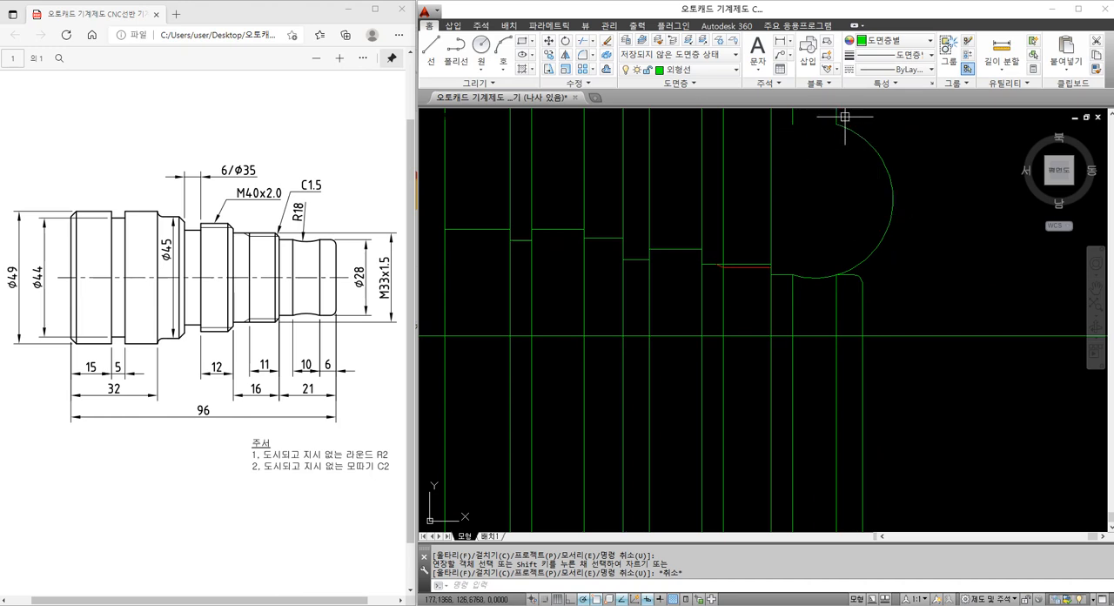
pyautogui.hotkey('ctrl', 'z')
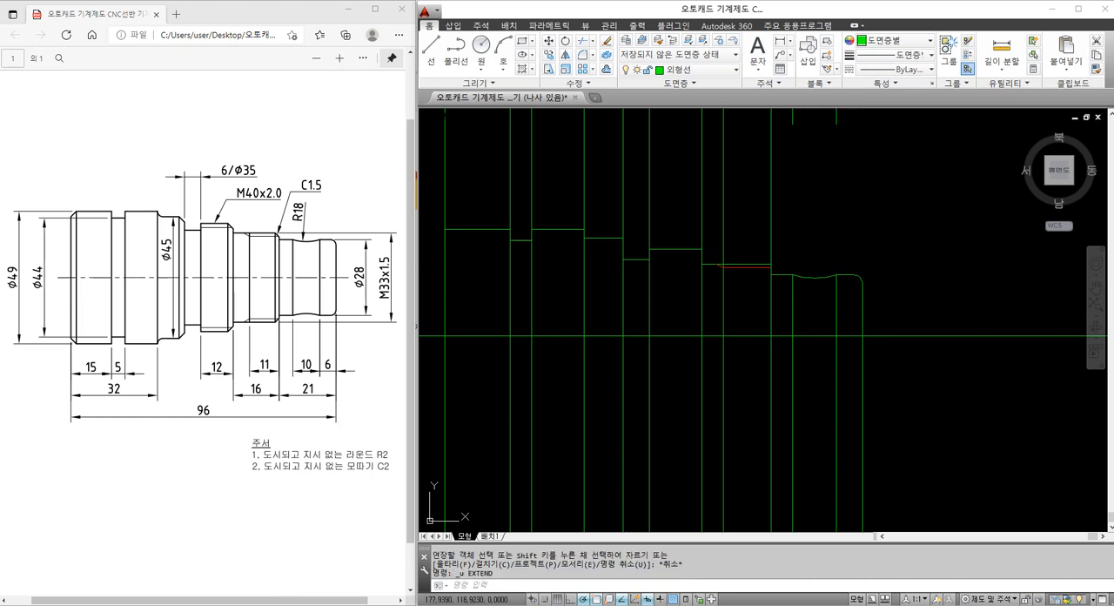
# Erase the two leftover vertical line pieces above the R18 recess
pyautogui.moveTo(873, 149); pyautogui.dragTo(754, 110)
pyautogui.write('e')
pyautogui.press('Return')
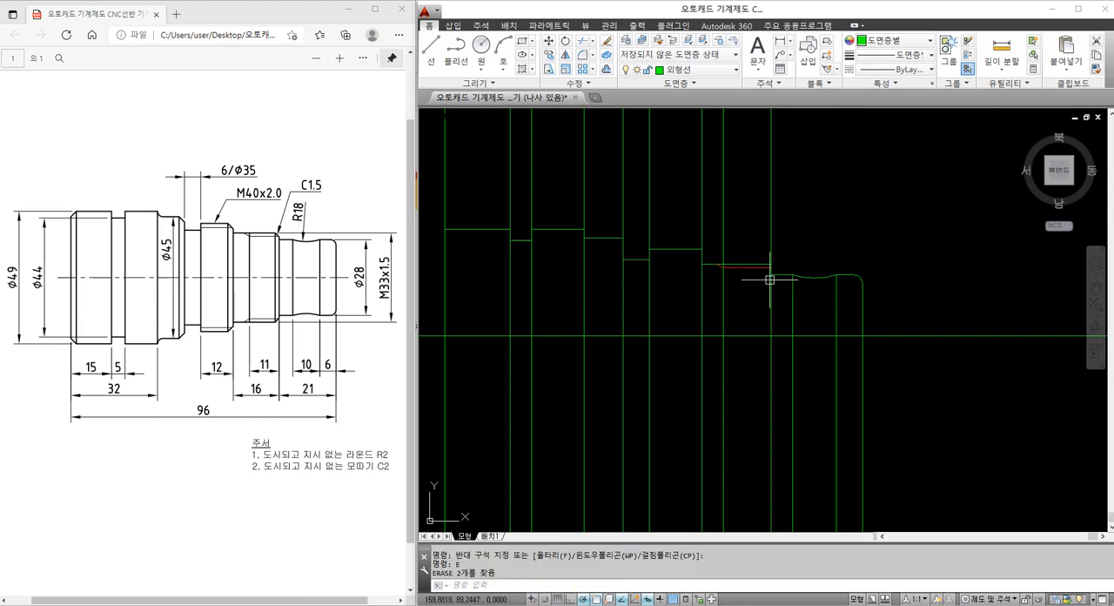
# Chamfer the M33 section's upper right corner with both distances set to 1.5
pyautogui.scroll(2, 769, 280)
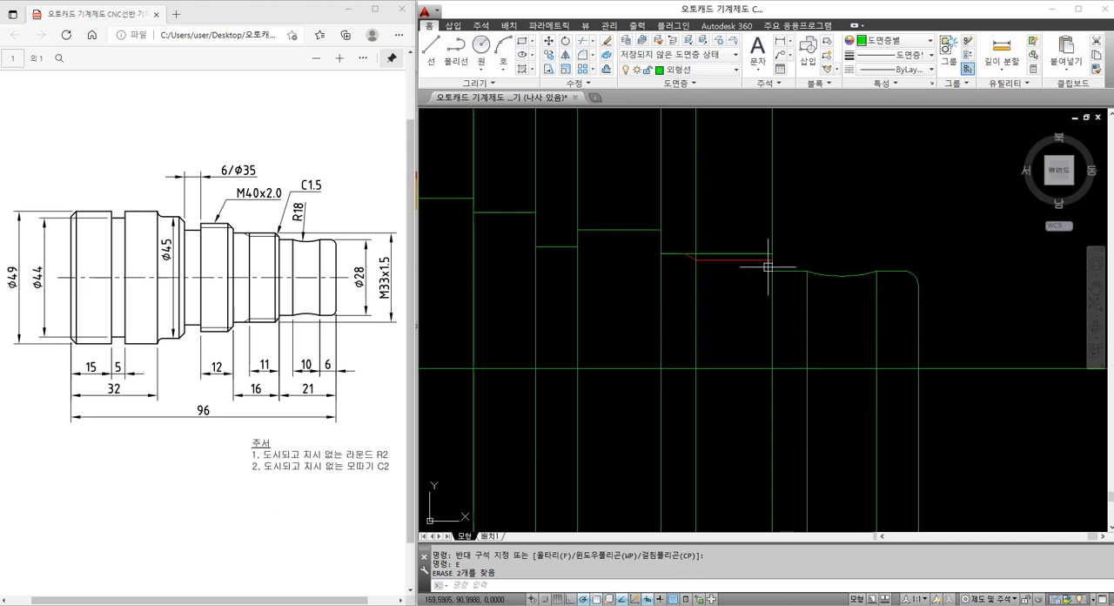
pyautogui.write('cha')
pyautogui.press('Return')
pyautogui.write('D')
pyautogui.press('Return')
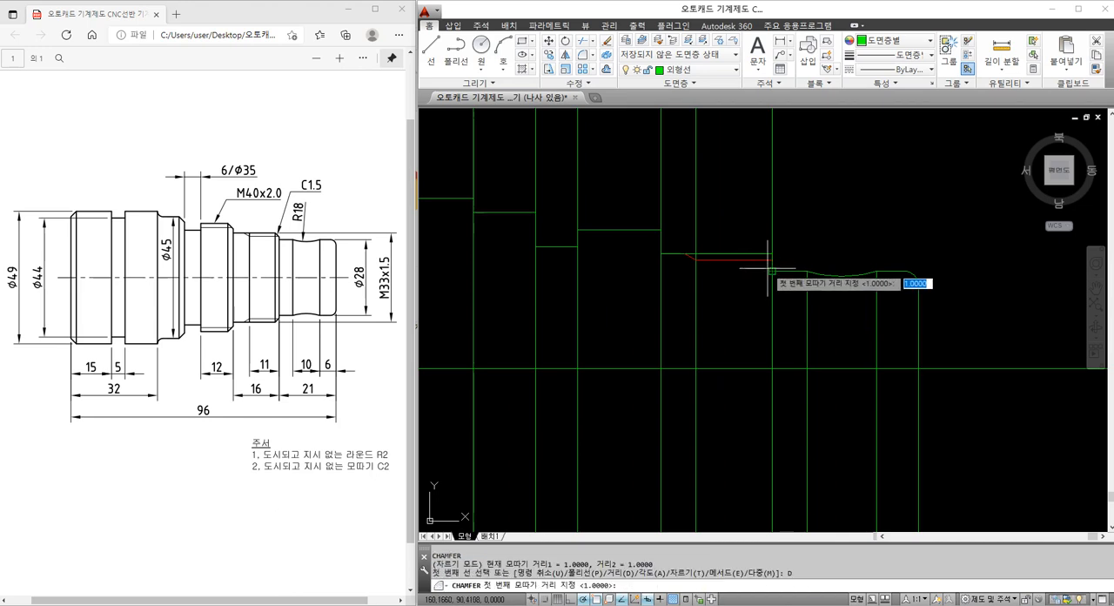
pyautogui.write('1.5')
pyautogui.press('Return')
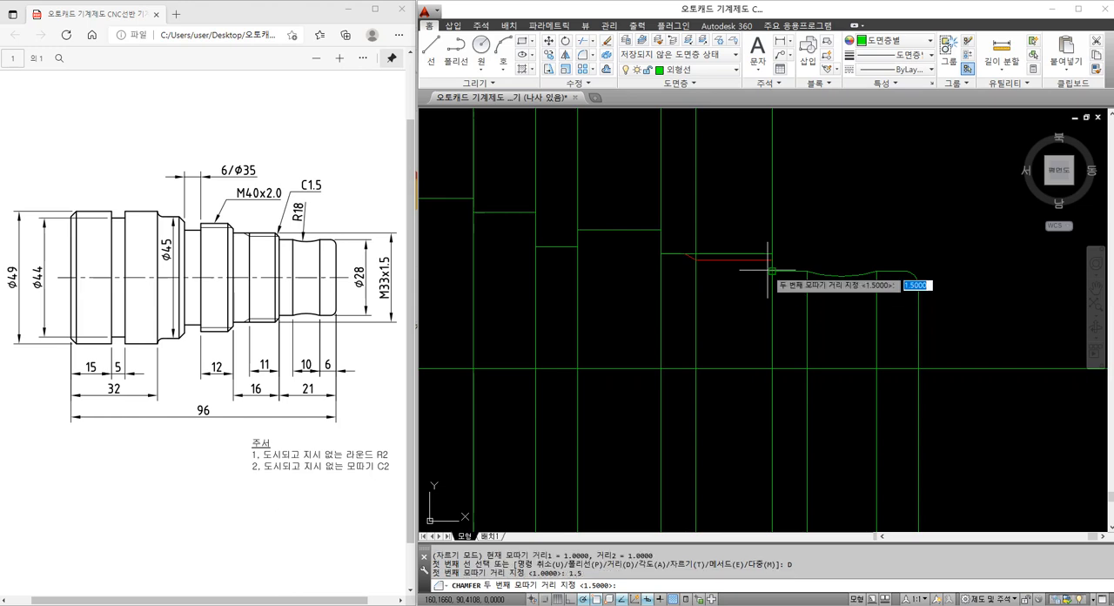
pyautogui.press('Return')
pyautogui.scroll(2, 768, 252)
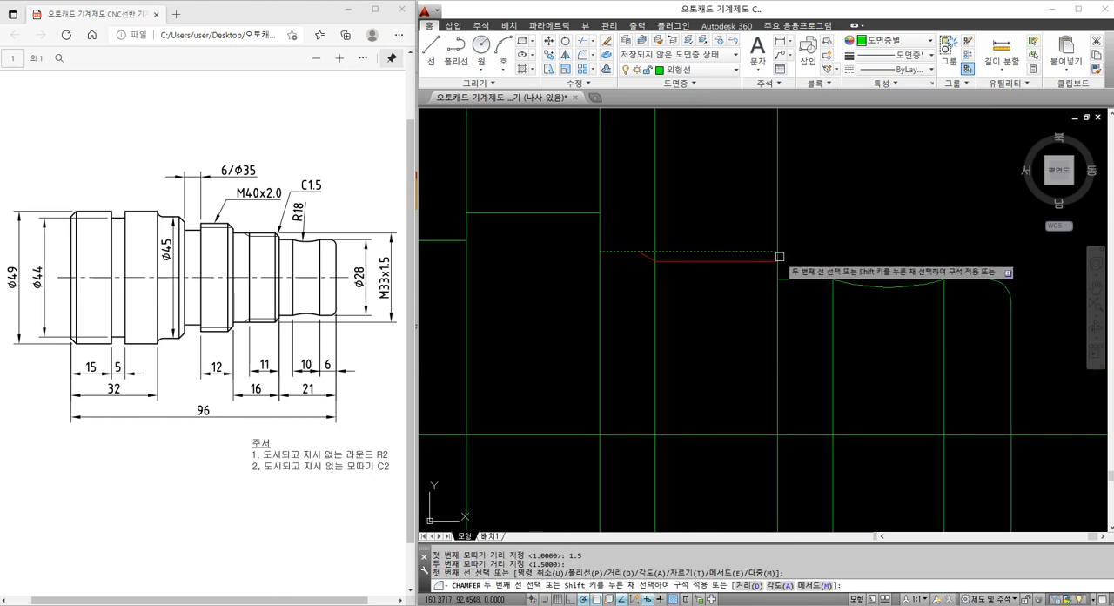
pyautogui.click(777, 257)
pyautogui.press('Escape')
# Trim the M33 section's red thread line where it passes beyond the new chamfer
pyautogui.scroll(4, 786, 268)
pyautogui.write('tr')
pyautogui.press('Return')
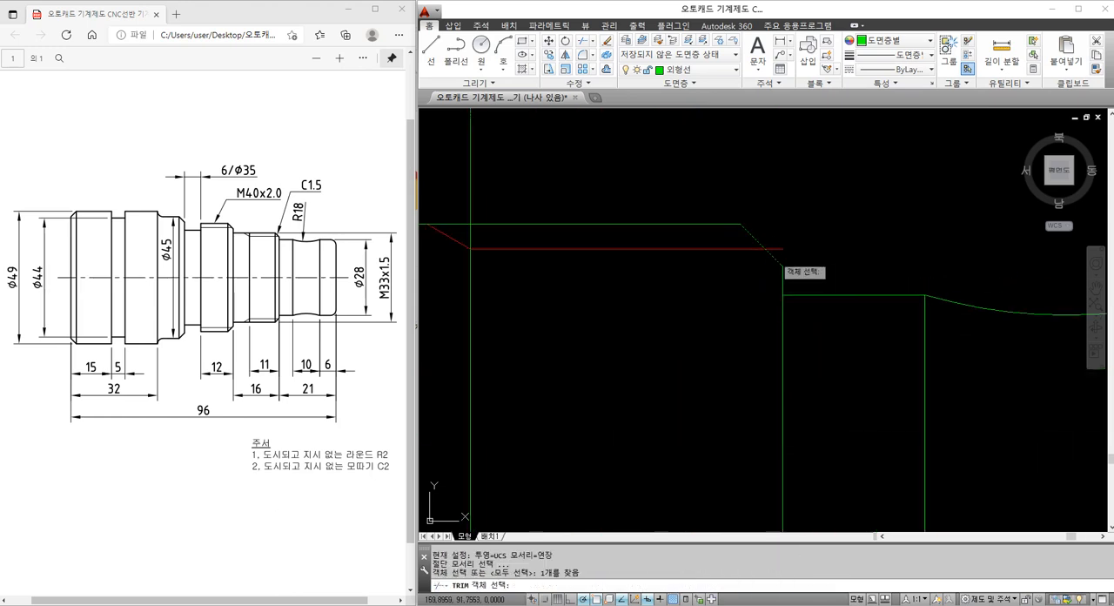
pyautogui.press('Return')
pyautogui.click(776, 249)
pyautogui.press('Escape')
pyautogui.scroll(-4, 776, 239)
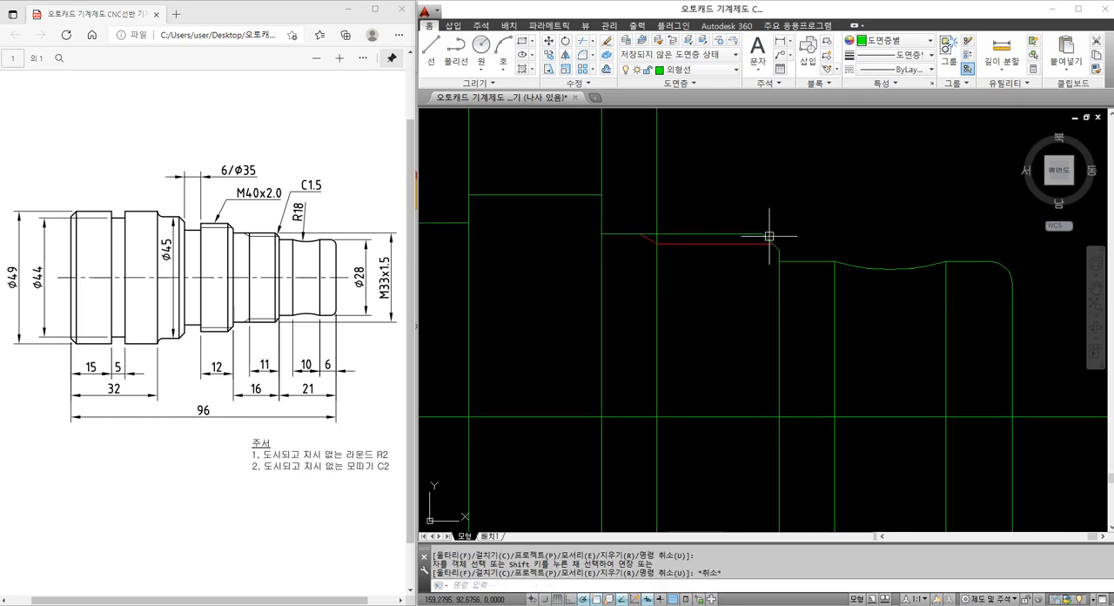
# Draw a vertical construction line through the start of the shaft's right-end fillet, and erase it
pyautogui.write('xl')
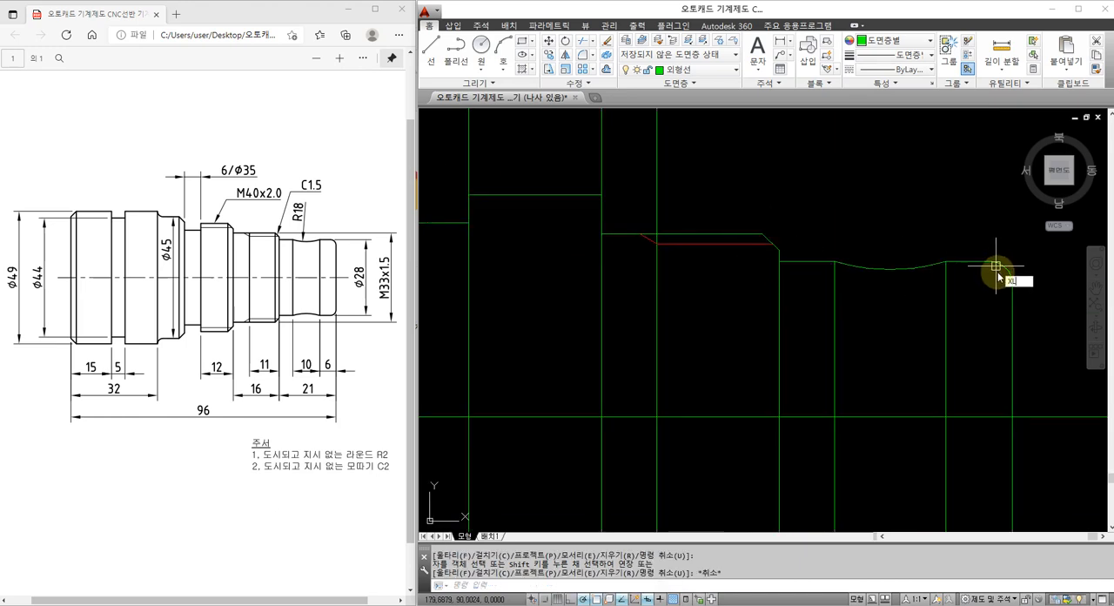
pyautogui.press('Return')
pyautogui.click(989, 282)
pyautogui.click(989, 225)
pyautogui.press('Return')
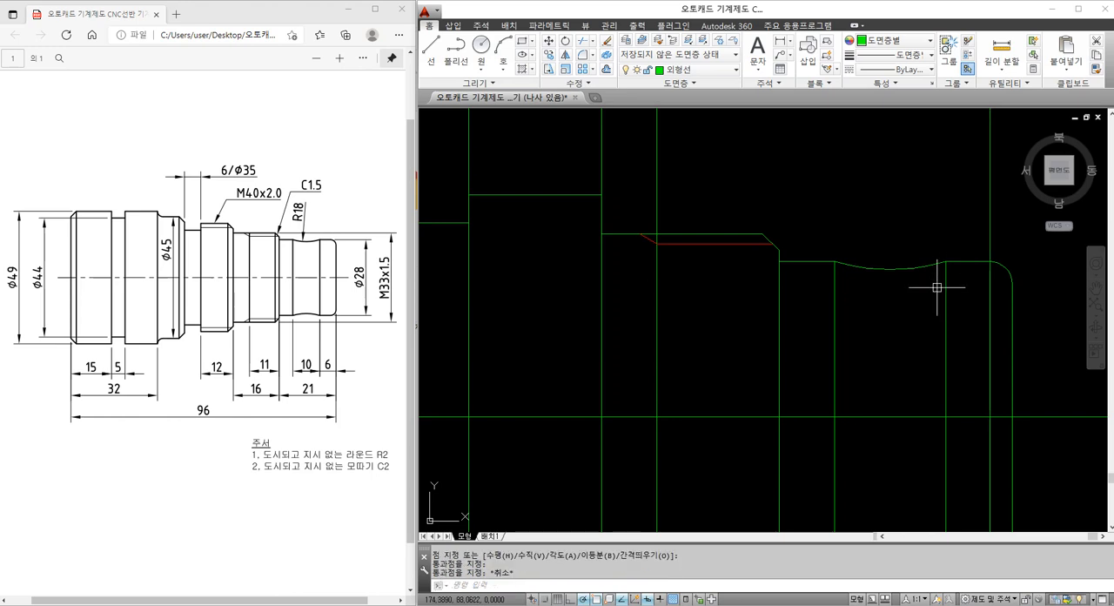
pyautogui.click(990, 249)
pyautogui.write('e')
pyautogui.press('Return')
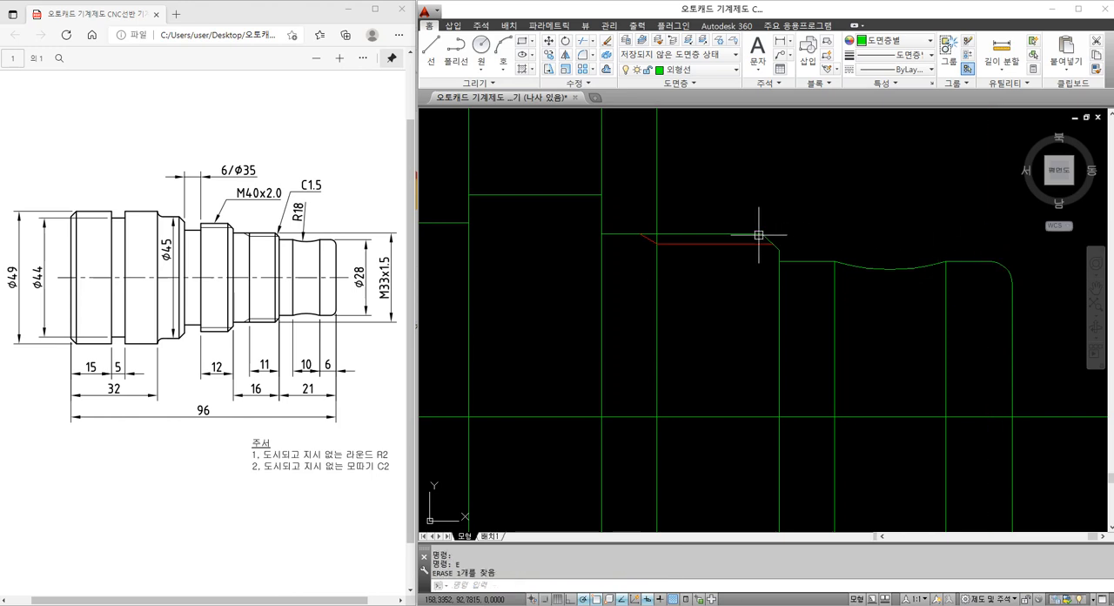
# Draw a vertical construction line through the upper end of the M33 section's chamfer
pyautogui.write('xl')
pyautogui.press('Return')
pyautogui.click(762, 234)
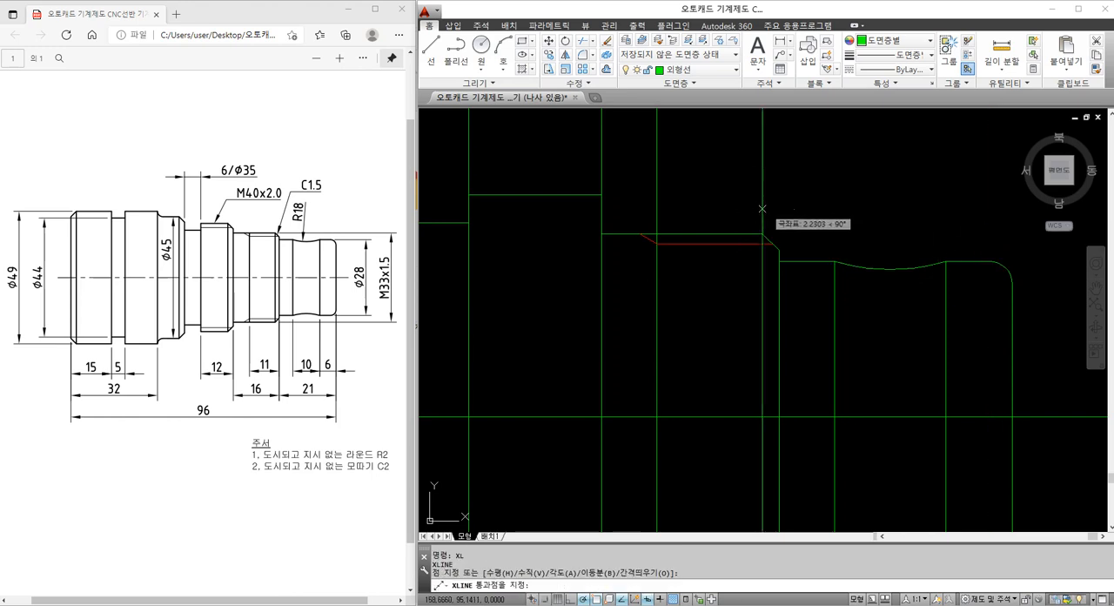
pyautogui.click(763, 209)
pyautogui.press('Escape')
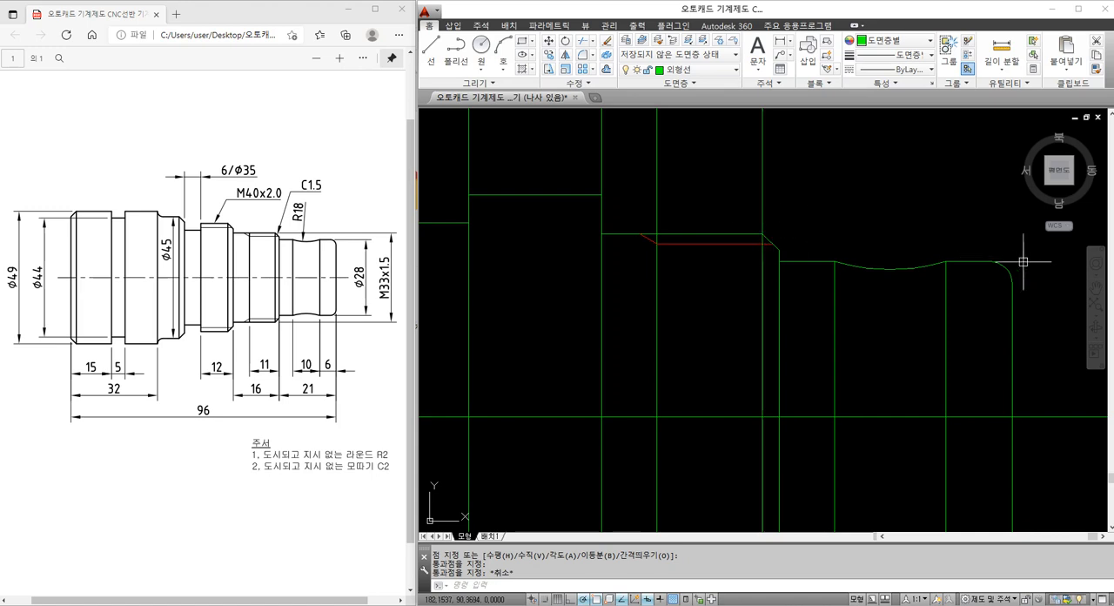
# Trim the M33 chamfer's vertical line above the section's top edge
pyautogui.write('tr')
pyautogui.press('Return')
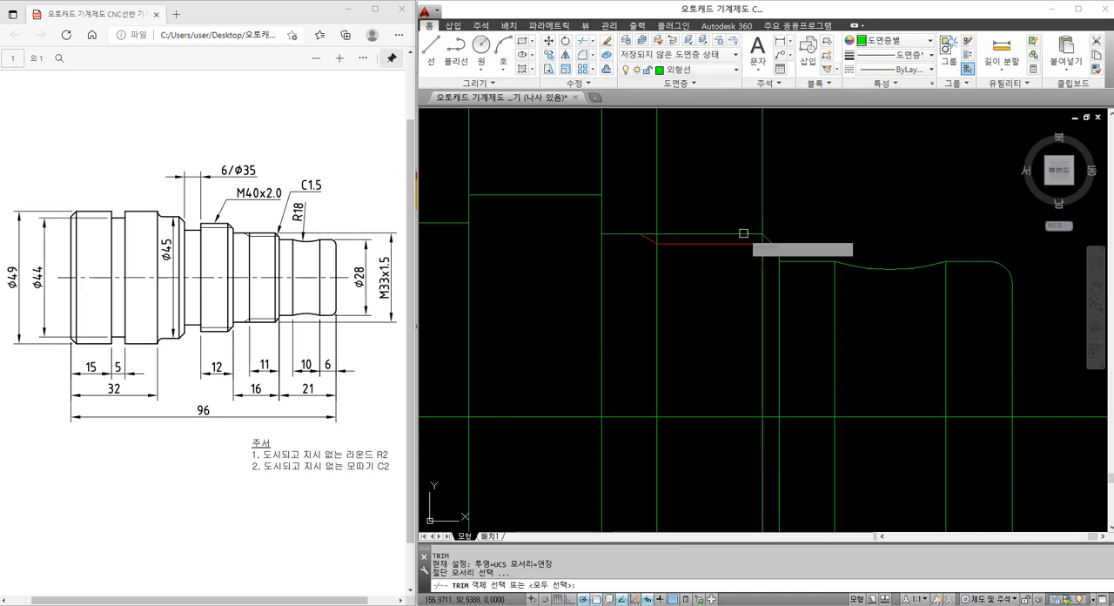
pyautogui.click(743, 233)
pyautogui.press('Return')
pyautogui.click(762, 221)
pyautogui.press('Escape')
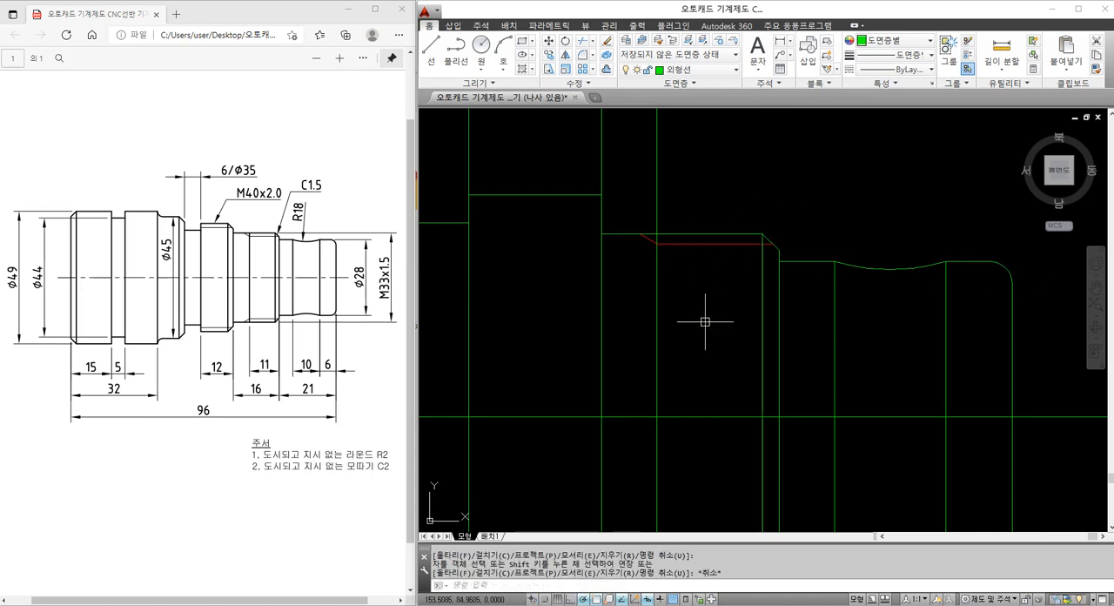
# Try matching the M33 chamfer's vertical line to the red thread line's properties, and undo the match
pyautogui.click(761, 285)
pyautogui.press('Escape')
pyautogui.write('ma')
pyautogui.press('Return')
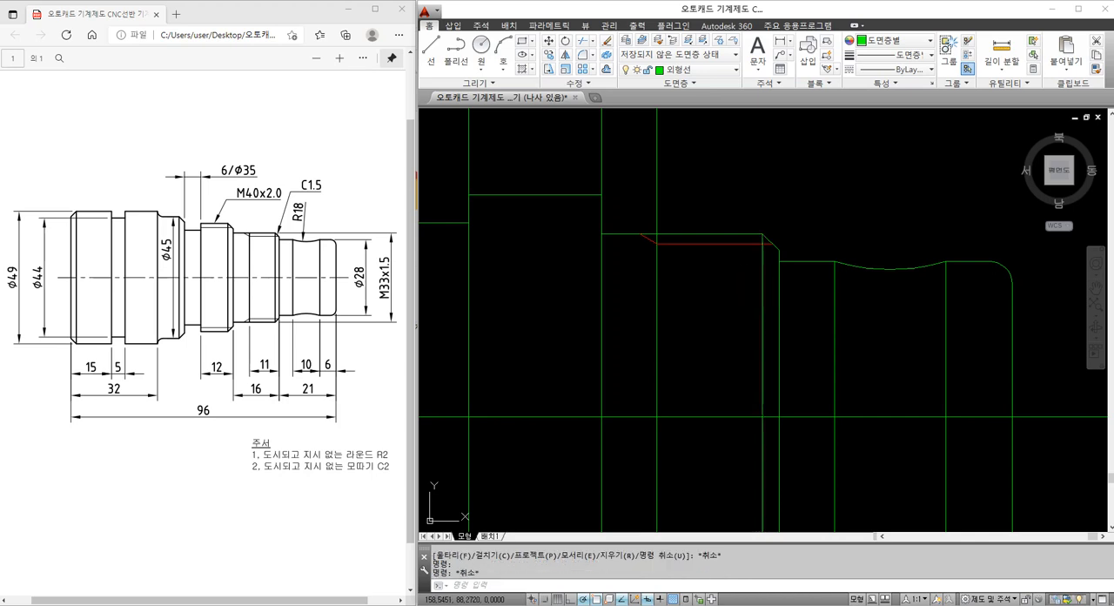
pyautogui.click(745, 244)
pyautogui.click(761, 268)
pyautogui.press('Escape')
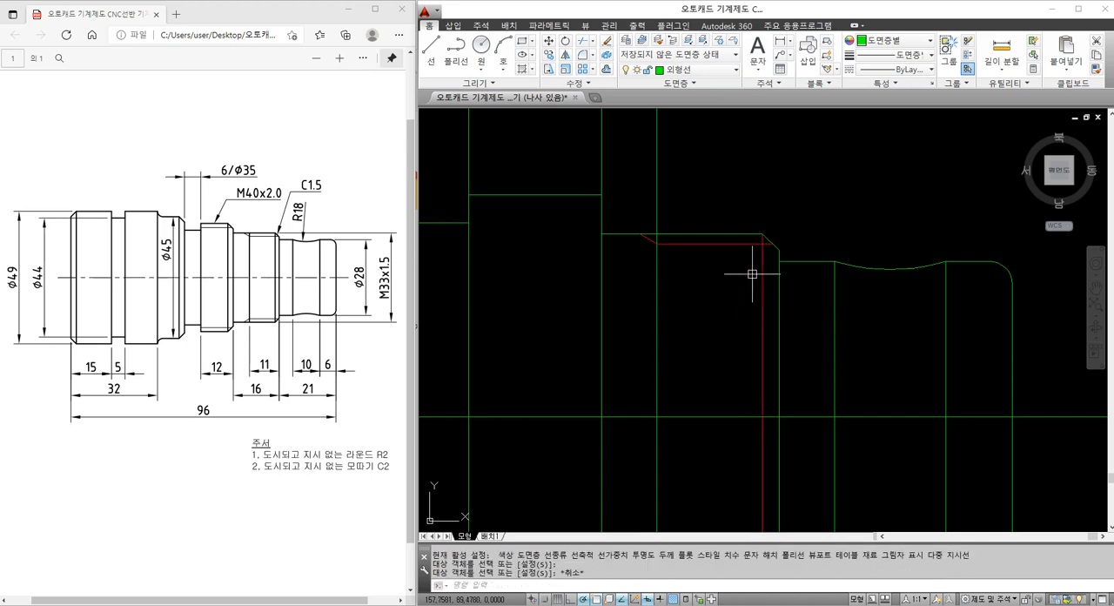
pyautogui.click(763, 307)
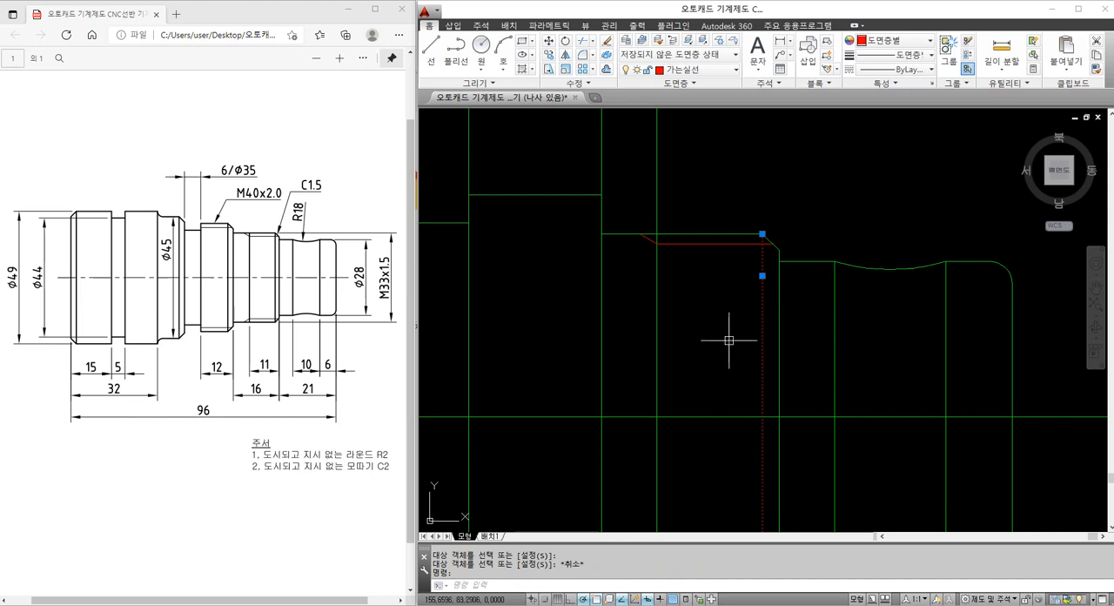
pyautogui.hotkey('ctrl', 'z')
# Trim the vertical thread-end line above the M33 section's top edge
pyautogui.scroll(-1, 682, 267)
pyautogui.moveTo(634, 279); pyautogui.dragTo(694, 311, button='middle')
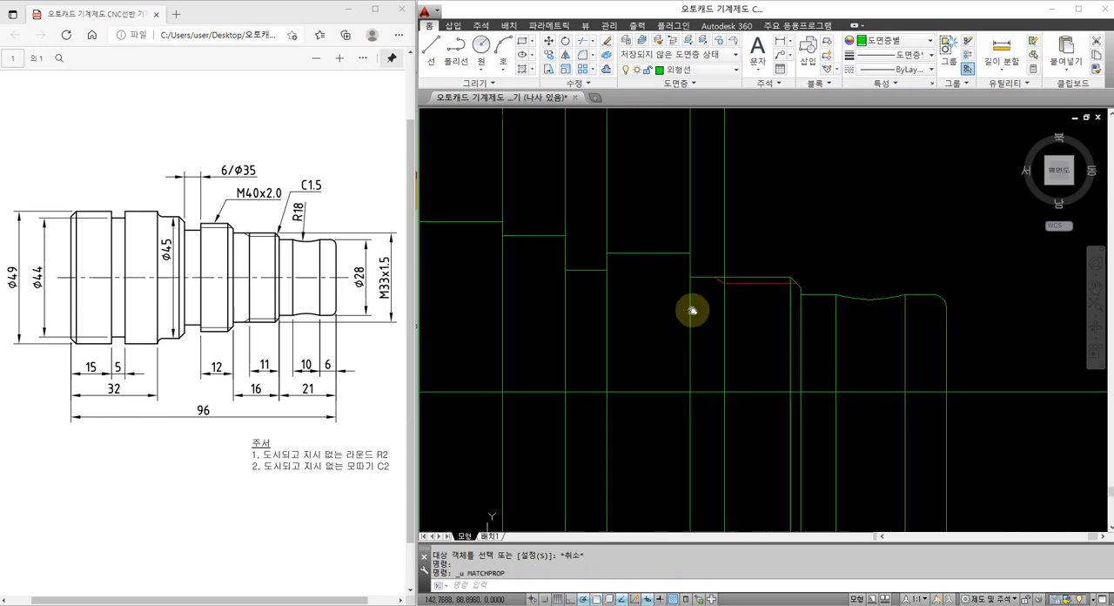
pyautogui.write('tr')
pyautogui.press('Return')
pyautogui.press('Return')
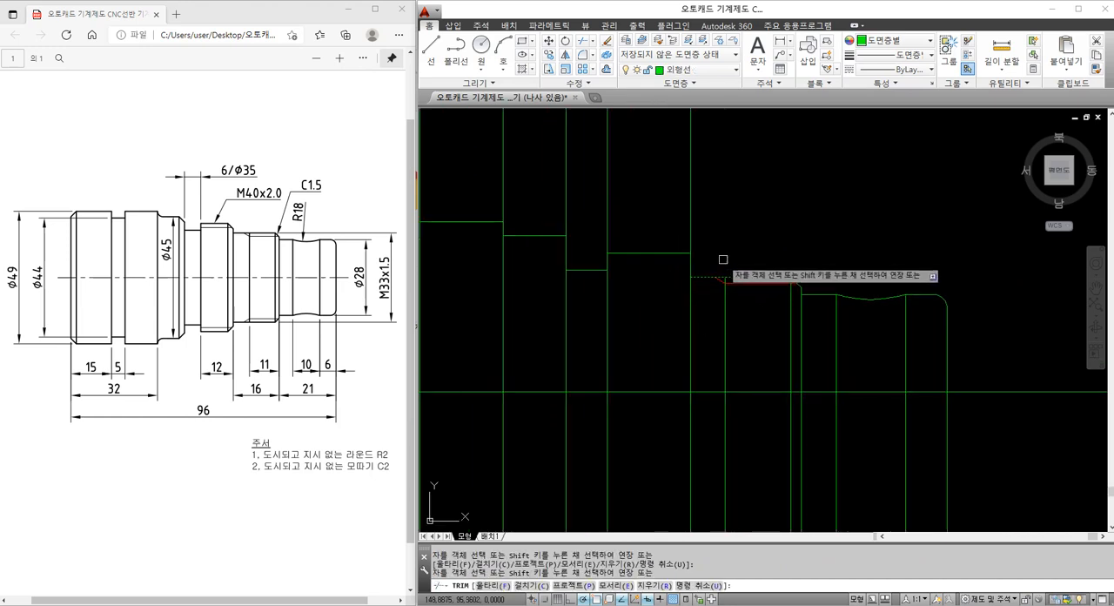
pyautogui.press('Escape')
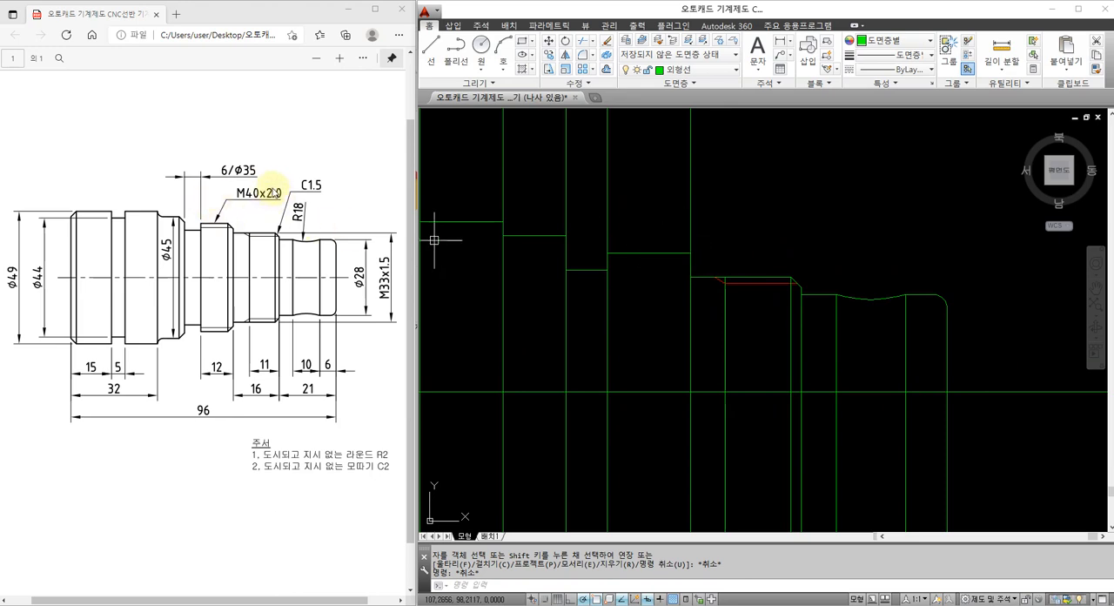
pyautogui.click(761, 276)
pyautogui.click(755, 283)
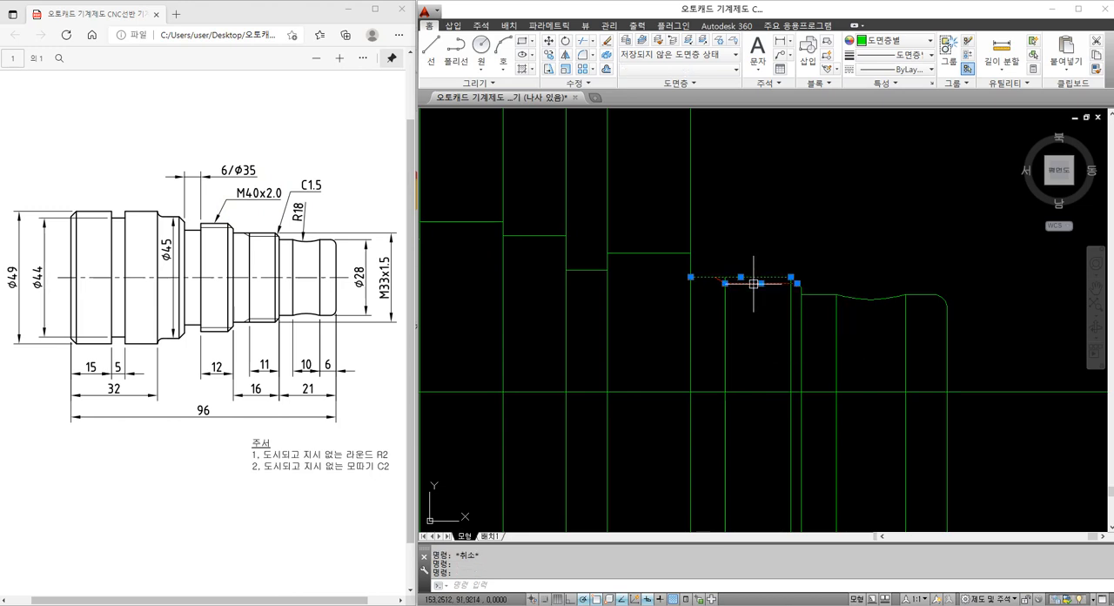
pyautogui.press('Escape')
pyautogui.press('Escape')
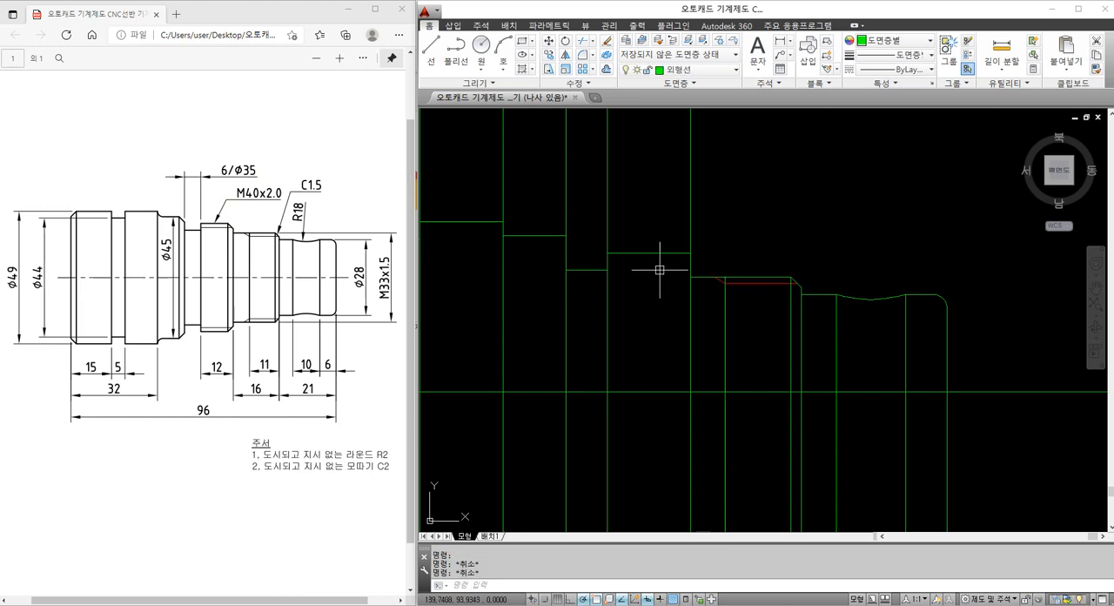
# Offset the M40 section's top edge 1.19 downward to make its thread line
pyautogui.write('o')
pyautogui.press('Return')
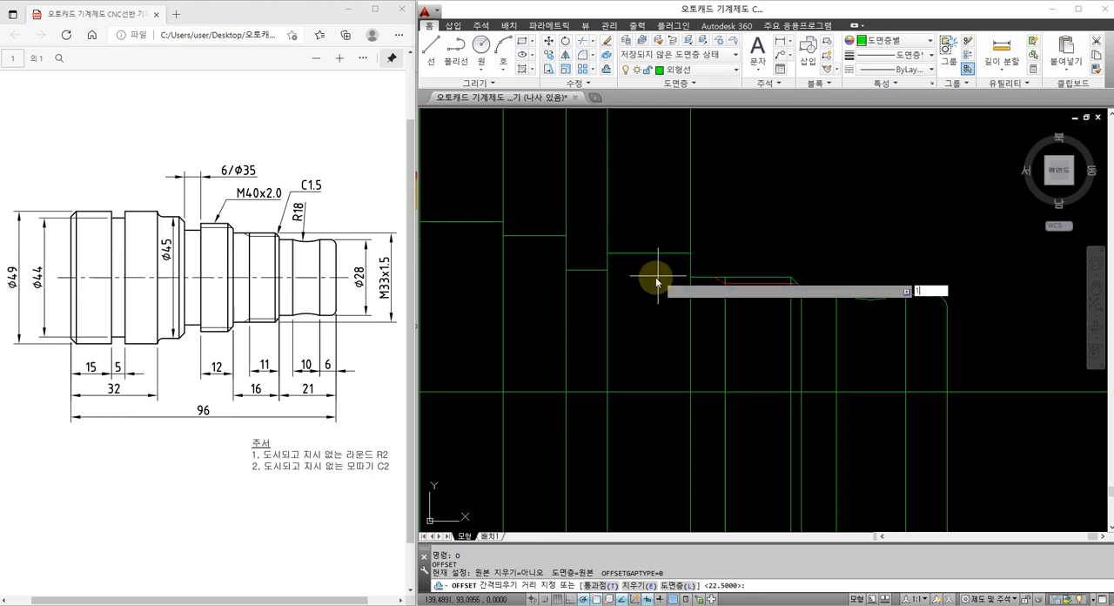
pyautogui.write('1.19')
pyautogui.press('Return')
pyautogui.click(662, 253)
pyautogui.click(661, 264)
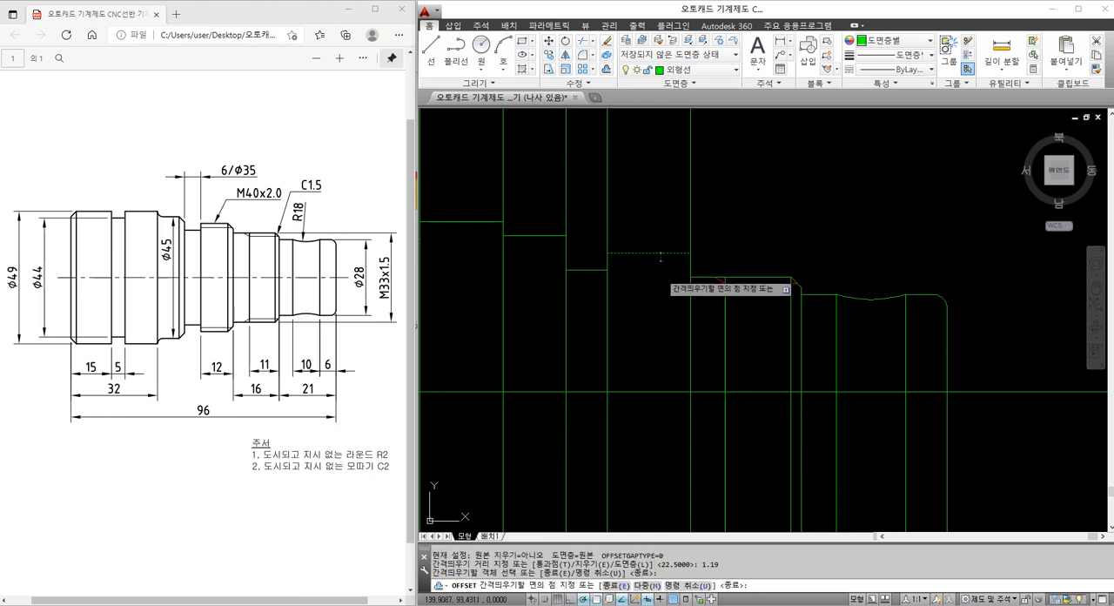
pyautogui.press('Escape')
# Chamfer the M40 section's upper right corner with both distances set to 2
pyautogui.write('CHA')
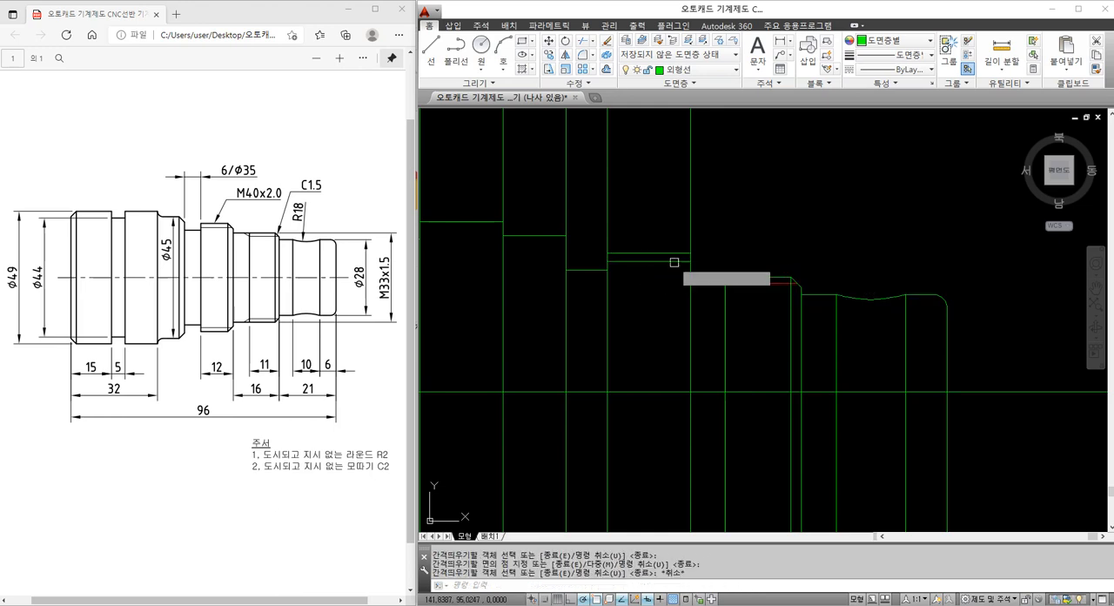
pyautogui.press('Return')
pyautogui.write('d')
pyautogui.press('Return')
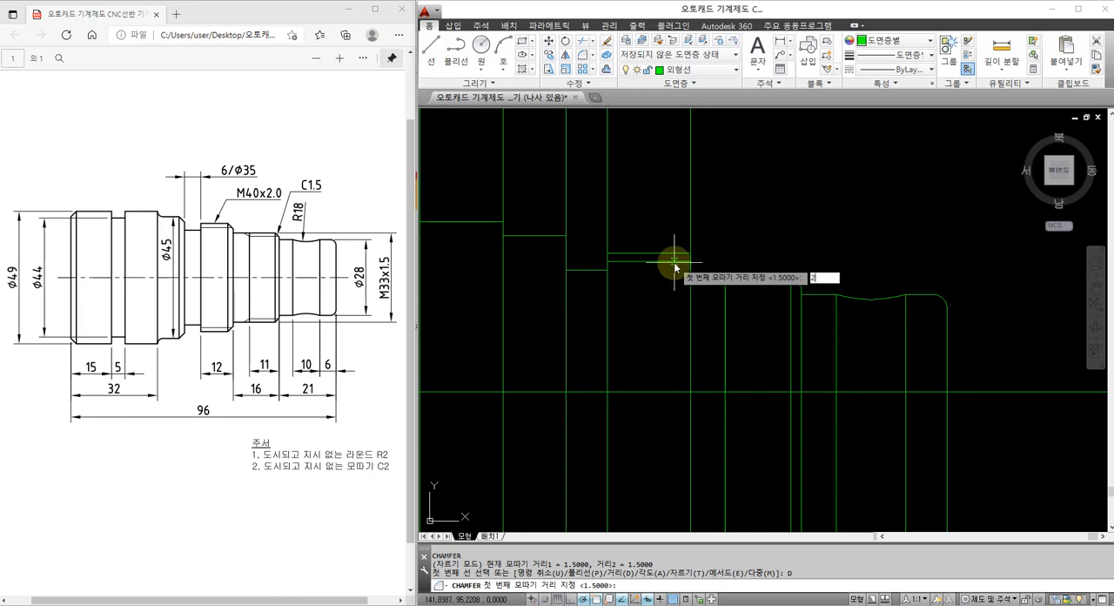
pyautogui.press('Return')
pyautogui.press('Return')
pyautogui.click(681, 254)
pyautogui.click(690, 266)
pyautogui.press('Escape')
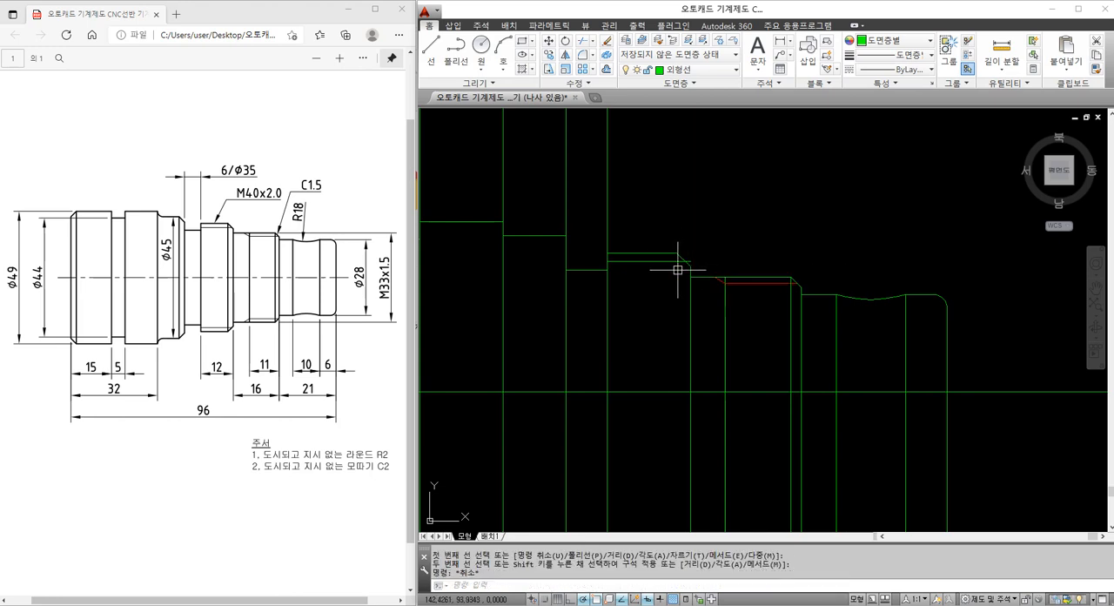
# Trim the M40 section's offset thread line where it passes beyond the chamfer
pyautogui.scroll(2, 676, 270)
pyautogui.write('tr')
pyautogui.press('Return')
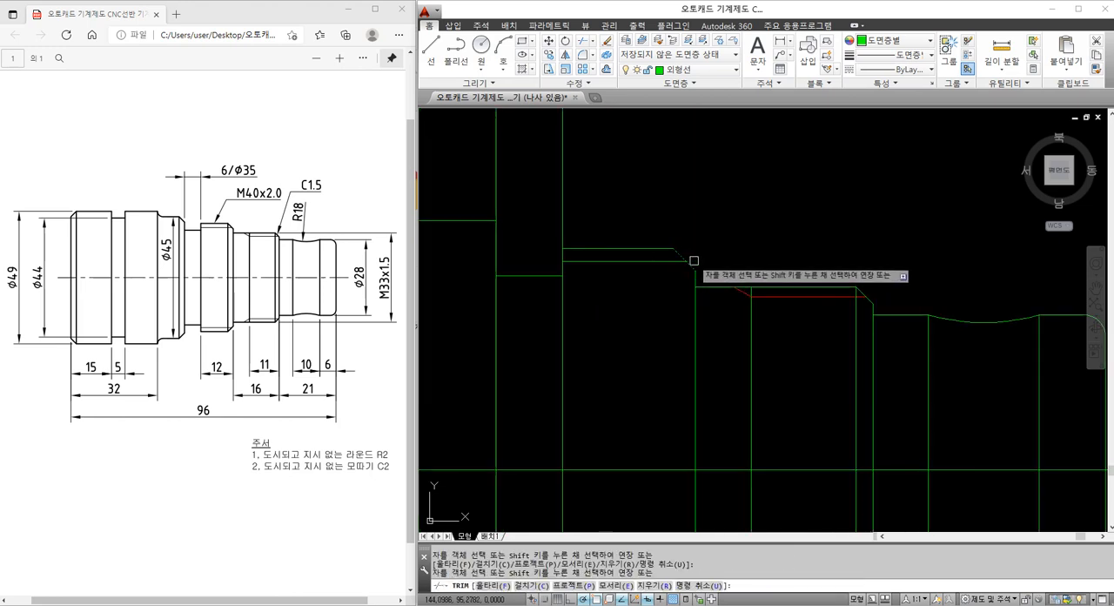
pyautogui.press('Escape')
# Move the M40 section's thread line to the 가는실선 layer
pyautogui.click(679, 260)
pyautogui.click(720, 70)
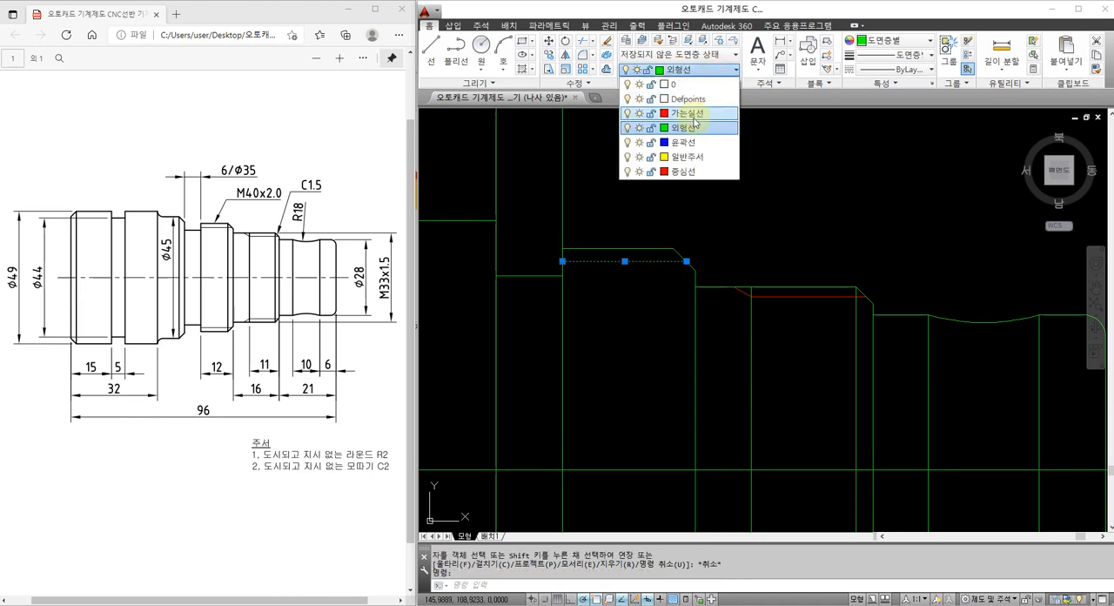
pyautogui.click(693, 113)
pyautogui.press('Escape')
# Draw a vertical construction line through the upper end of the M40 section's chamfer
pyautogui.write('xl')
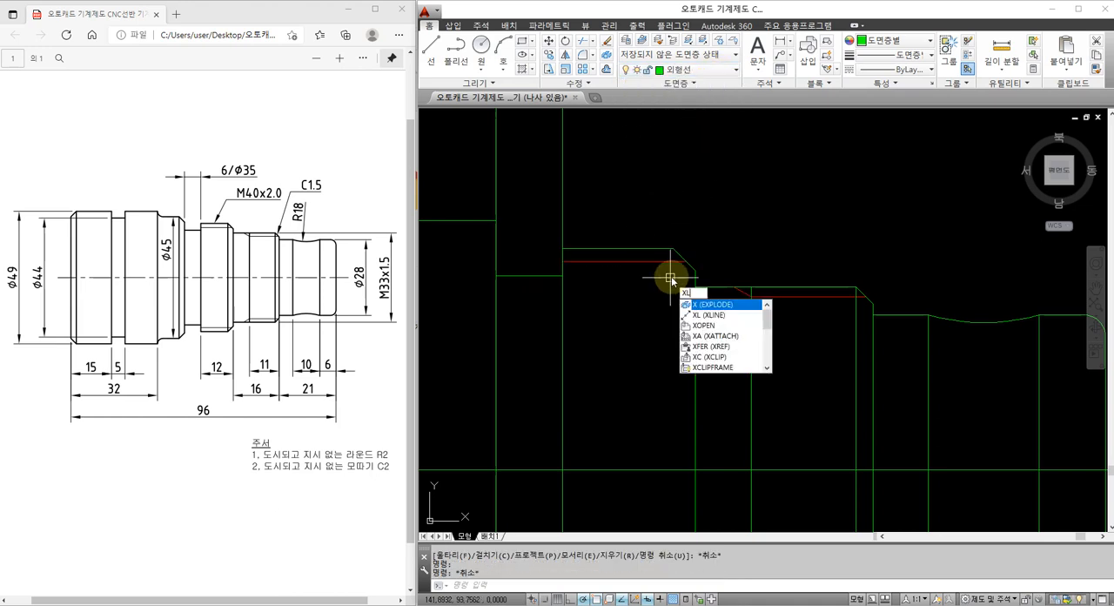
pyautogui.press('Return')
pyautogui.click(672, 249)
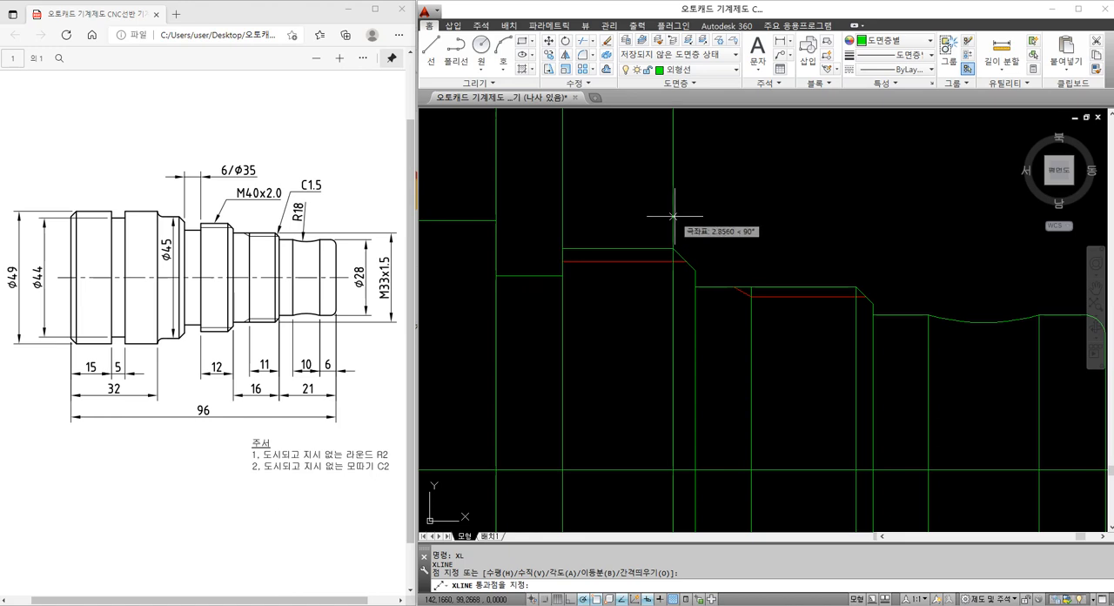
pyautogui.click(673, 218)
pyautogui.press('Escape')
# Trim the M40 chamfer's vertical line above the section's top edge
pyautogui.write('tr')
pyautogui.press('Return')
pyautogui.click(663, 248)
pyautogui.press('Return')
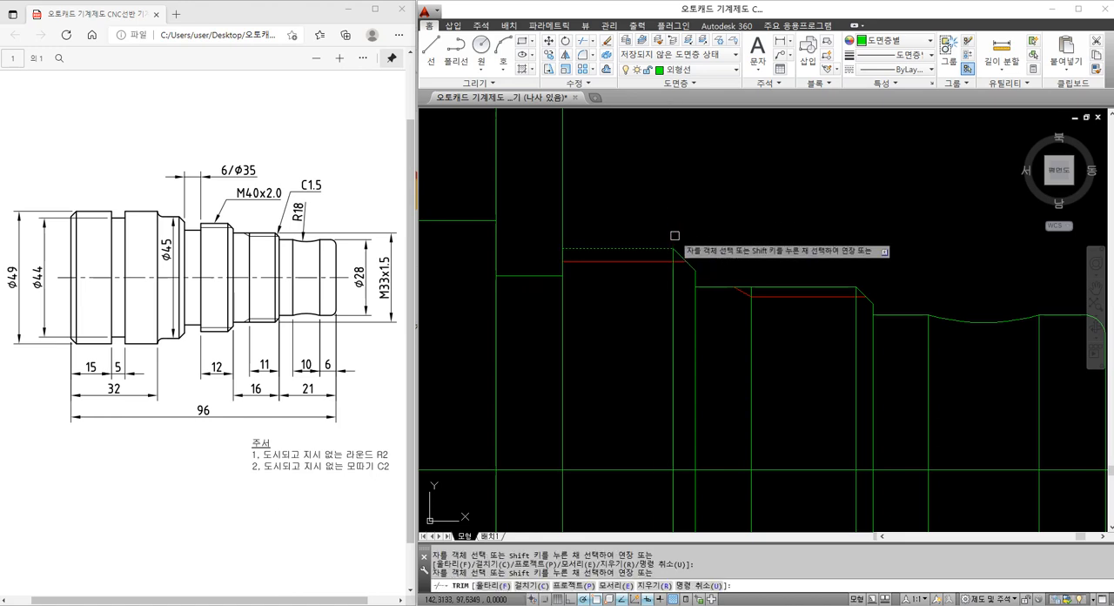
pyautogui.press('Escape')
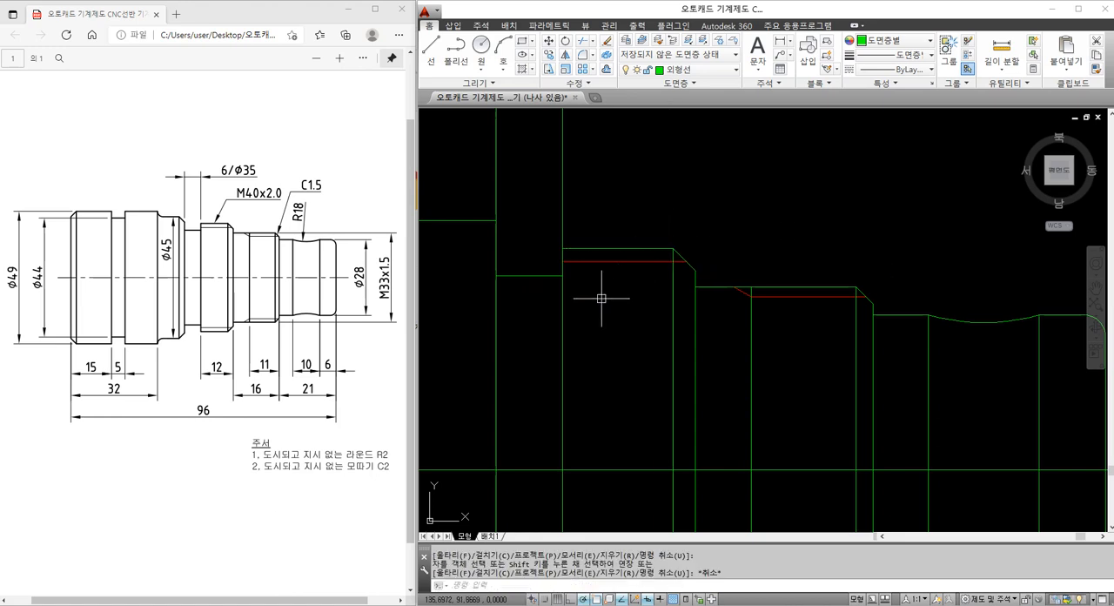
# Trim the vertical line at the M40 section's left end above its top edge
pyautogui.moveTo(568, 256); pyautogui.dragTo(637, 269, button='middle')
pyautogui.write('tr')
pyautogui.press('Return')
pyautogui.click(645, 262)
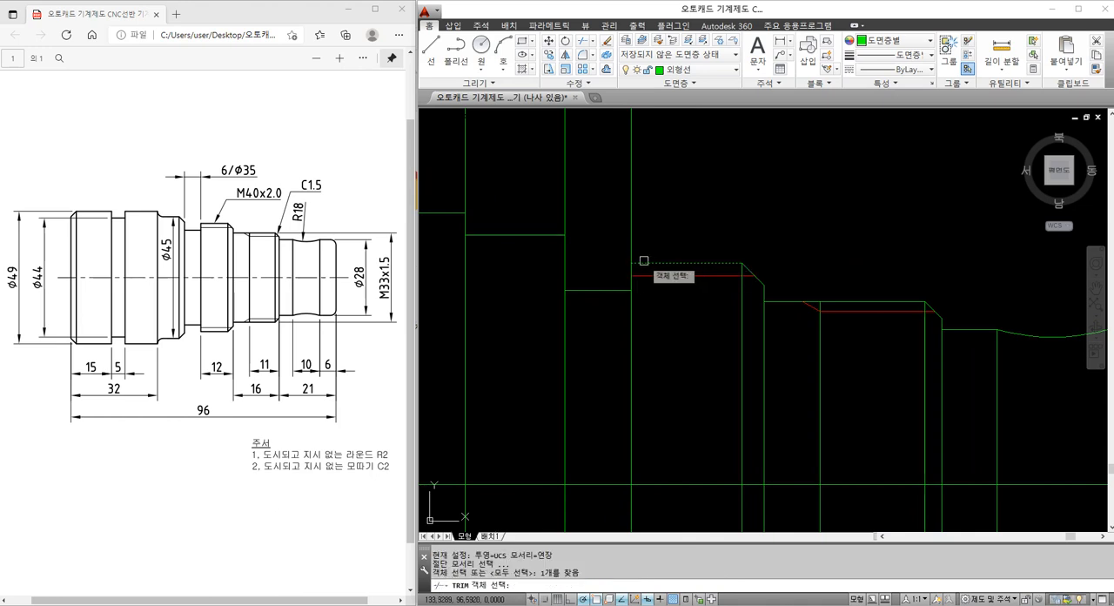
pyautogui.press('Return')
pyautogui.click(633, 247)
pyautogui.press('Escape')
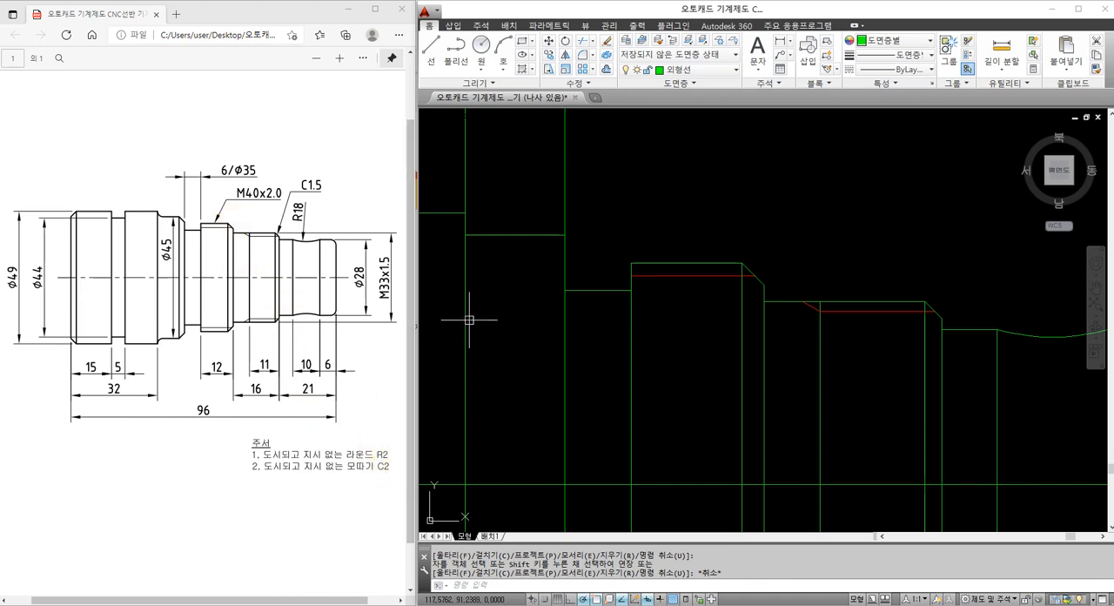
# Chamfer the Ø45 section's upper right corner with both distances set to 2
pyautogui.moveTo(583, 227); pyautogui.dragTo(653, 241, button='middle')
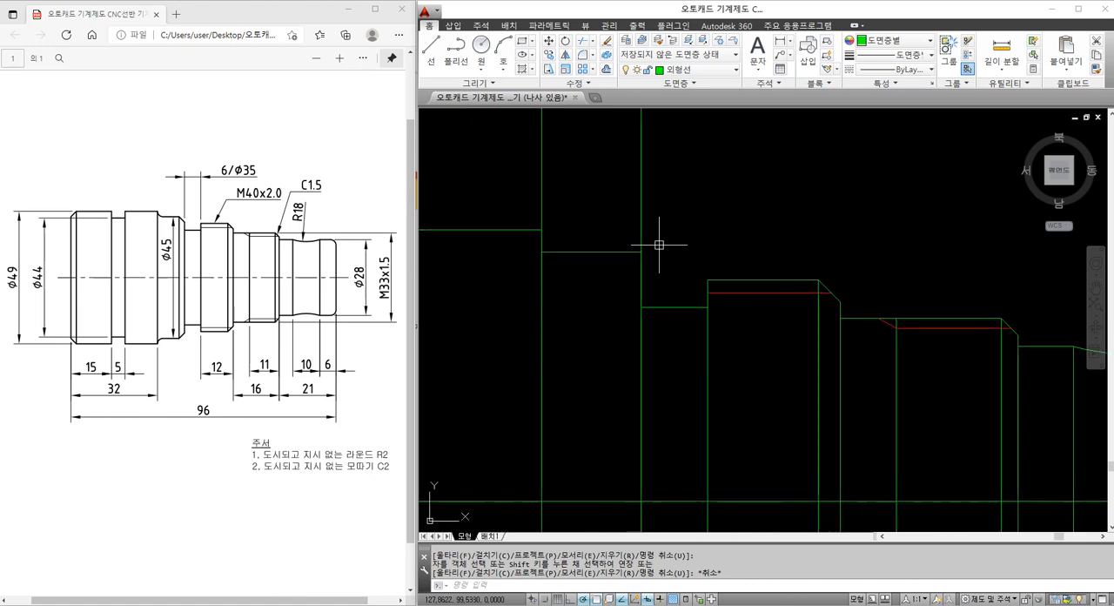
pyautogui.write('cha')
pyautogui.press('Return')
pyautogui.click(645, 253)
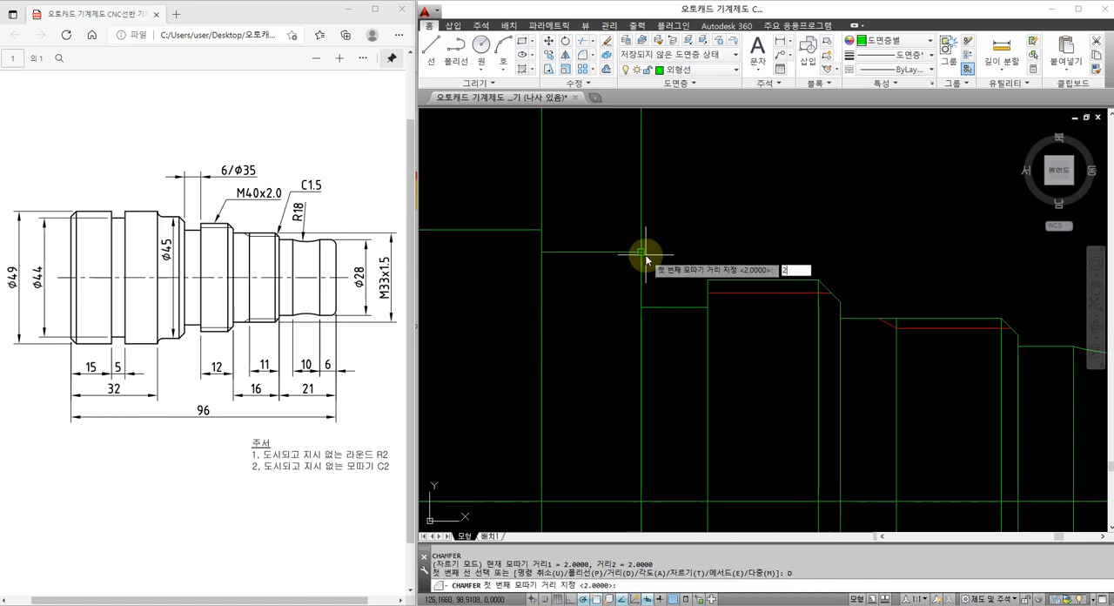
pyautogui.click(641, 265)
pyautogui.press('Escape')
# Draw a vertical construction line through the upper end of the Ø45 section's chamfer
pyautogui.write('cha')
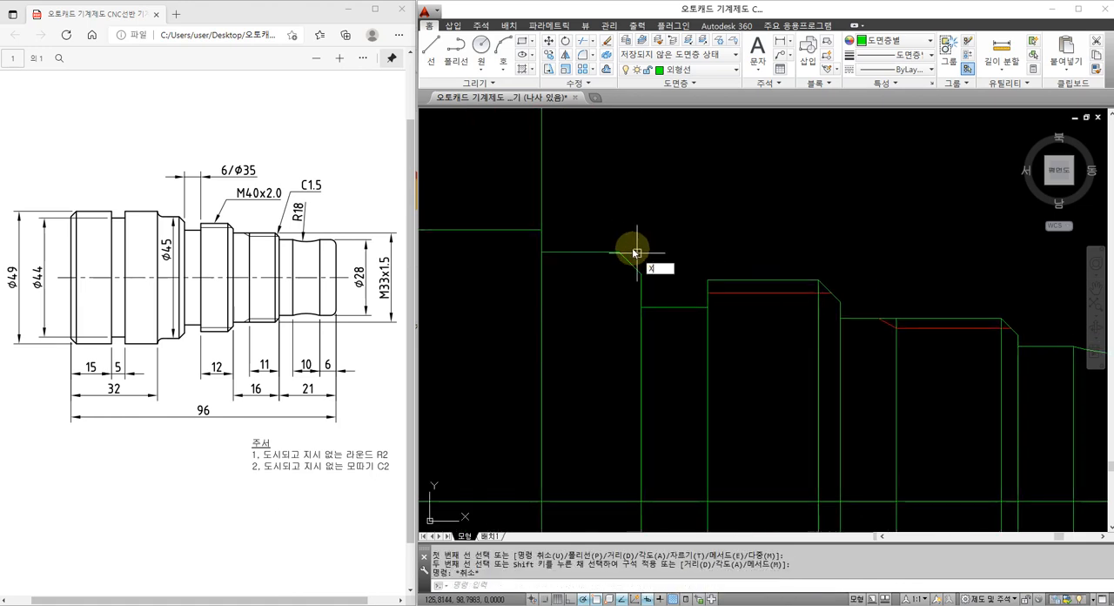
pyautogui.press('Escape')
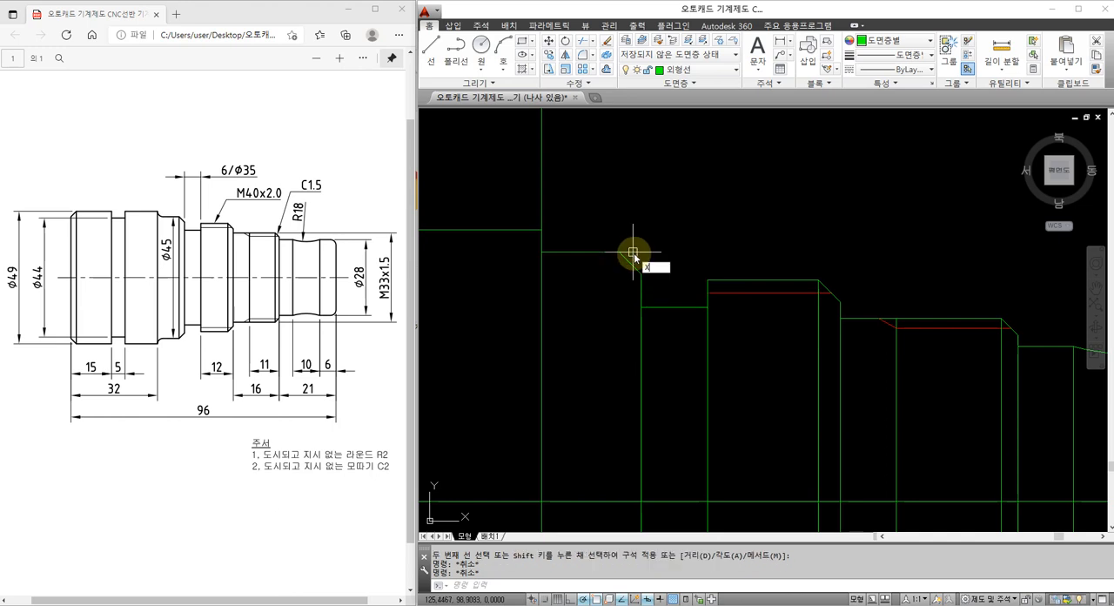
pyautogui.press('Escape')
pyautogui.write('xl')
pyautogui.press('Return')
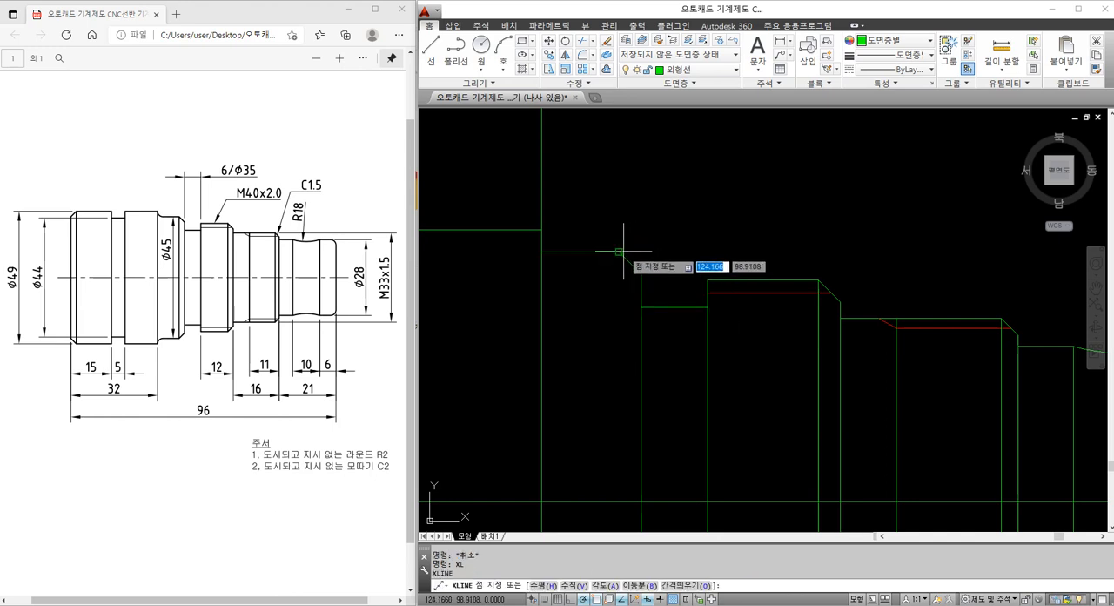
pyautogui.click(618, 253)
pyautogui.click(625, 209)
pyautogui.press('Escape')
# Trim the Ø45 chamfer's vertical line above the section's top edge
pyautogui.write('tr')
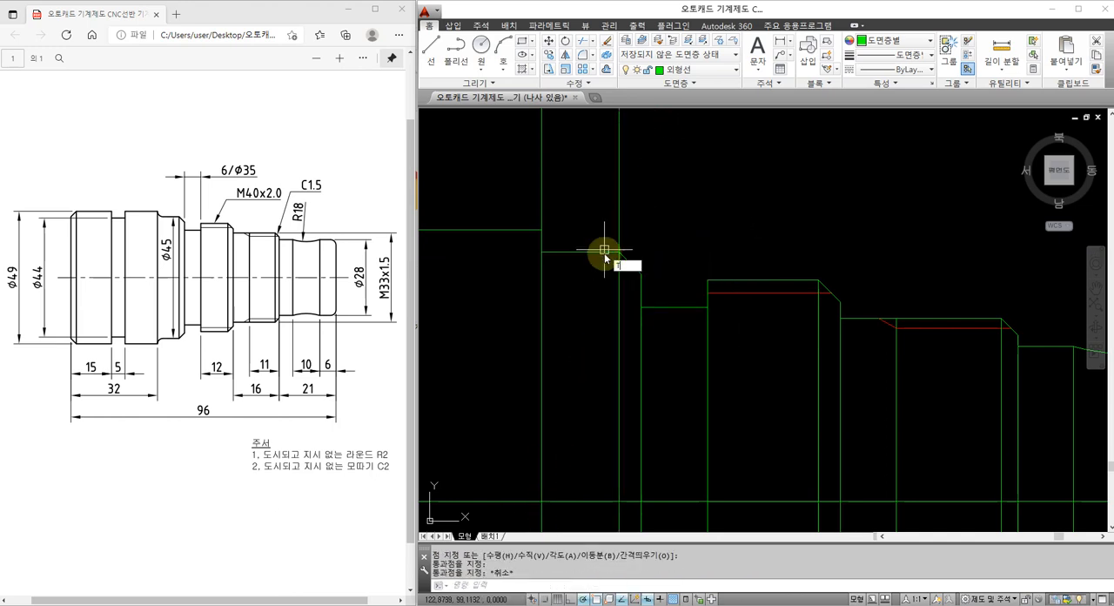
pyautogui.press('Return')
pyautogui.click(605, 252)
pyautogui.press('Return')
pyautogui.click(618, 237)
pyautogui.press('Escape')
pyautogui.moveTo(567, 241); pyautogui.dragTo(625, 244, button='middle')
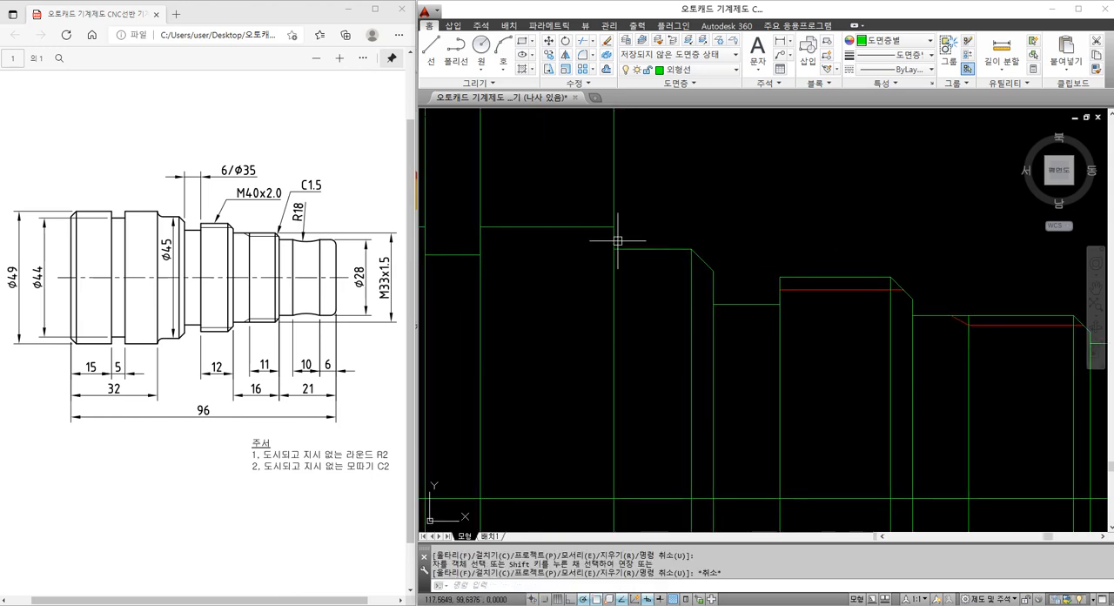
# Fillet the inner corner between the Ø49 section's right shoulder and the Ø45 section's top edge with radius 2
pyautogui.write('f')
pyautogui.press('Return')
pyautogui.write('r')
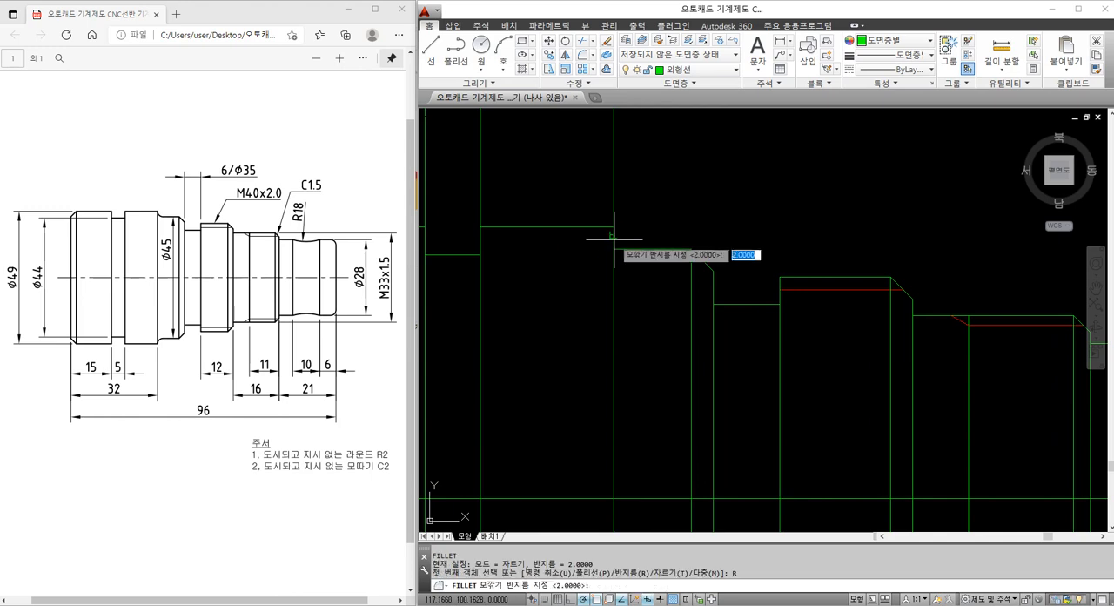
pyautogui.press('Return')
pyautogui.write('2')
pyautogui.press('Return')
pyautogui.click(613, 236)
pyautogui.click(616, 248)
pyautogui.press('Escape')
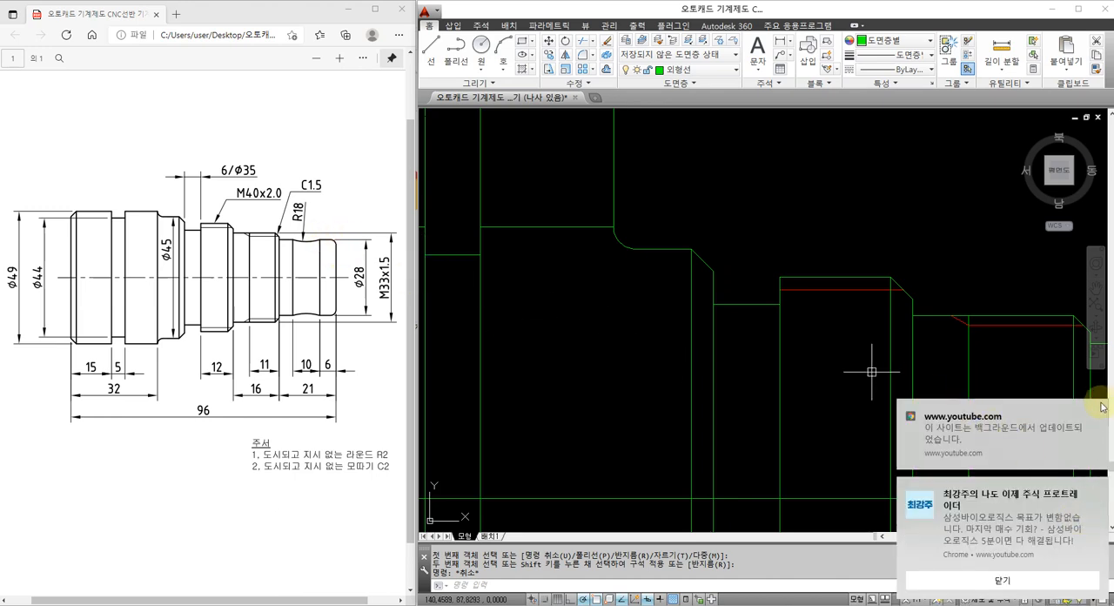
# Dismiss the pop-up notifications covering the drawing
pyautogui.click(1099, 410)
pyautogui.click(1097, 488)
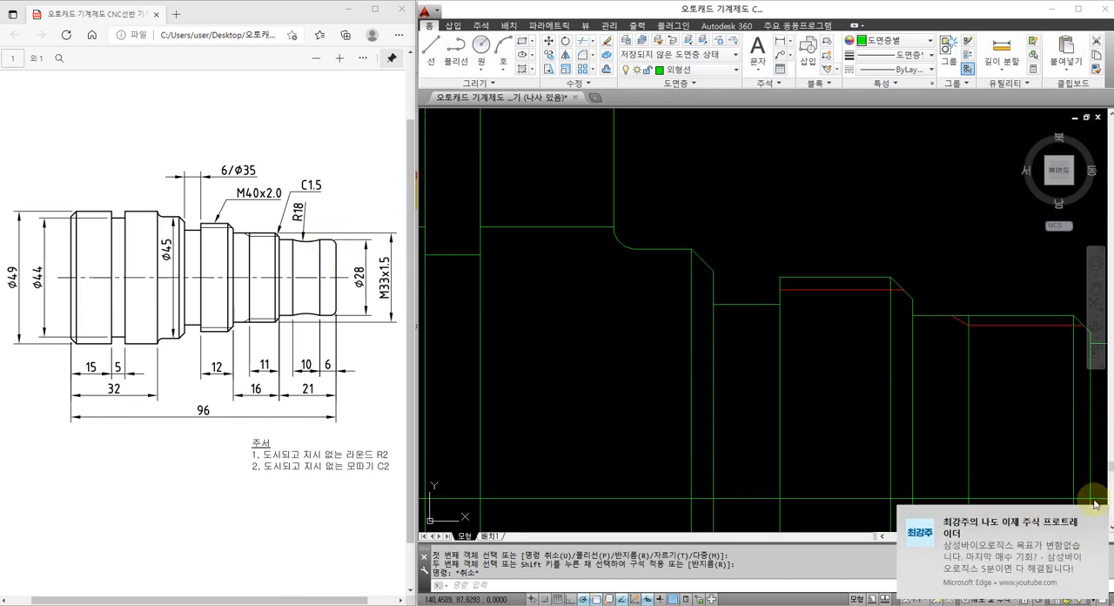
pyautogui.click(1097, 513)
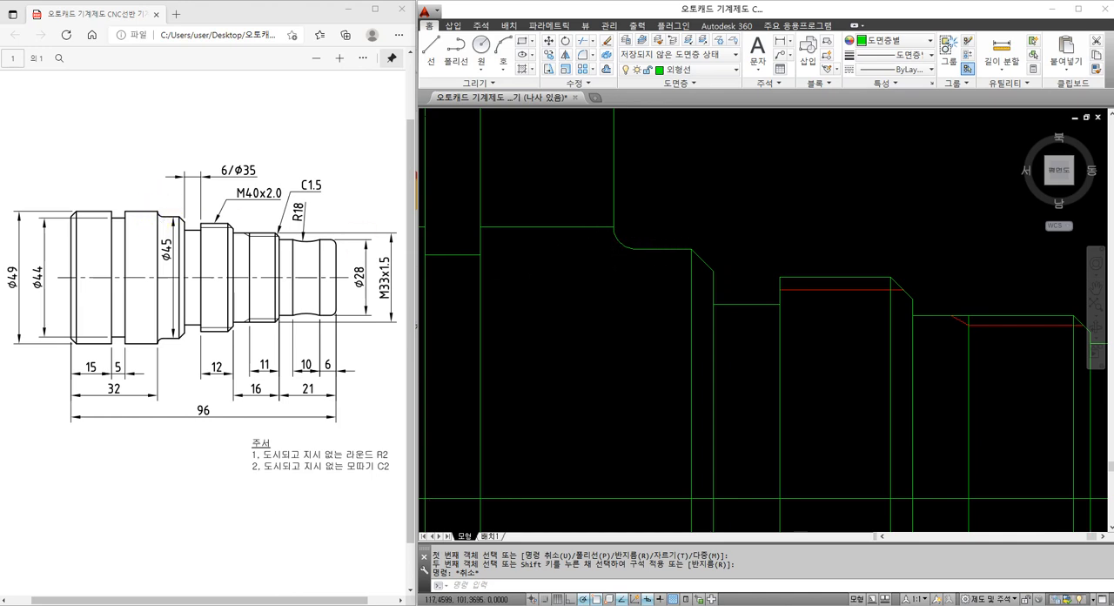
# Try to extend the shoulder's vertical line to the Ø49 section's top edge
pyautogui.scroll(-2, 615, 222)
pyautogui.write('EX')
pyautogui.press('Return')
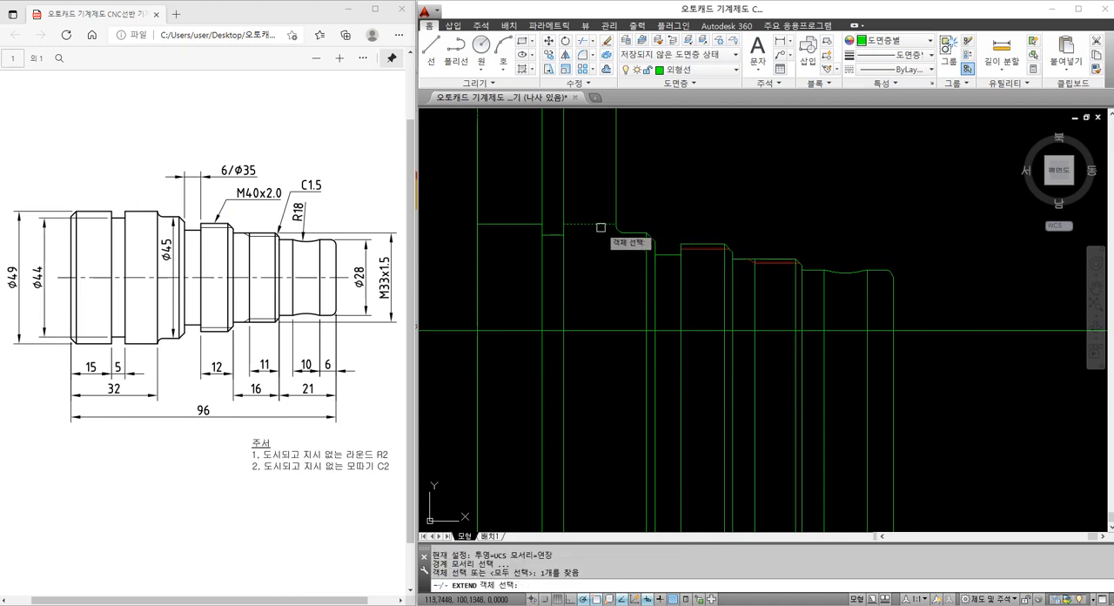
pyautogui.press('Return')
pyautogui.click(616, 213)
pyautogui.press('Escape')
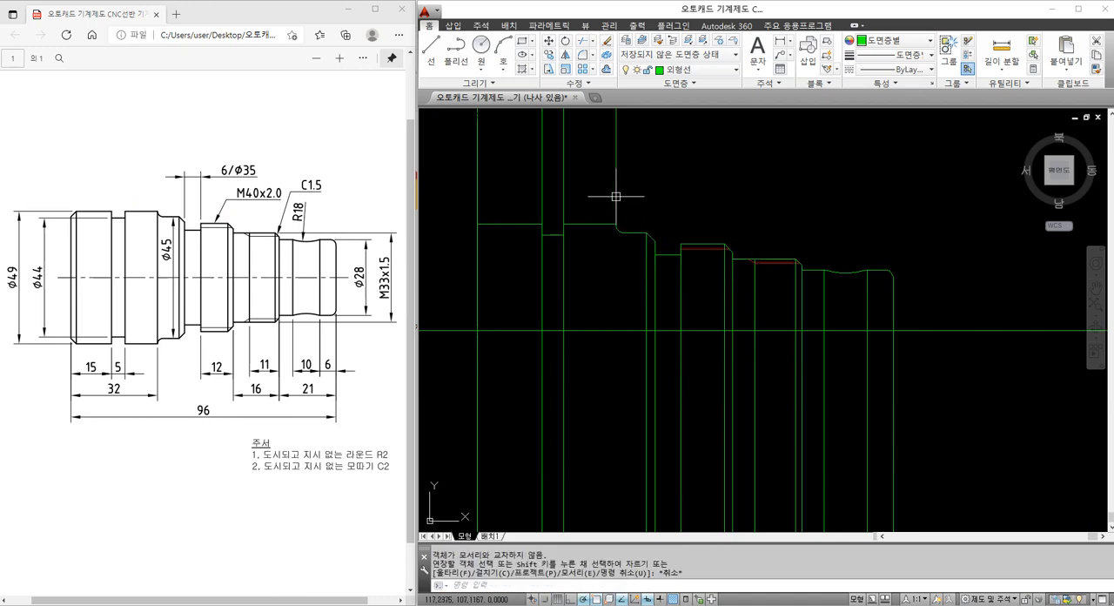
# Erase the shoulder's vertical line and draw a vertical construction line through the Ø49 section's upper right corner
pyautogui.click(618, 193)
pyautogui.write('XL')
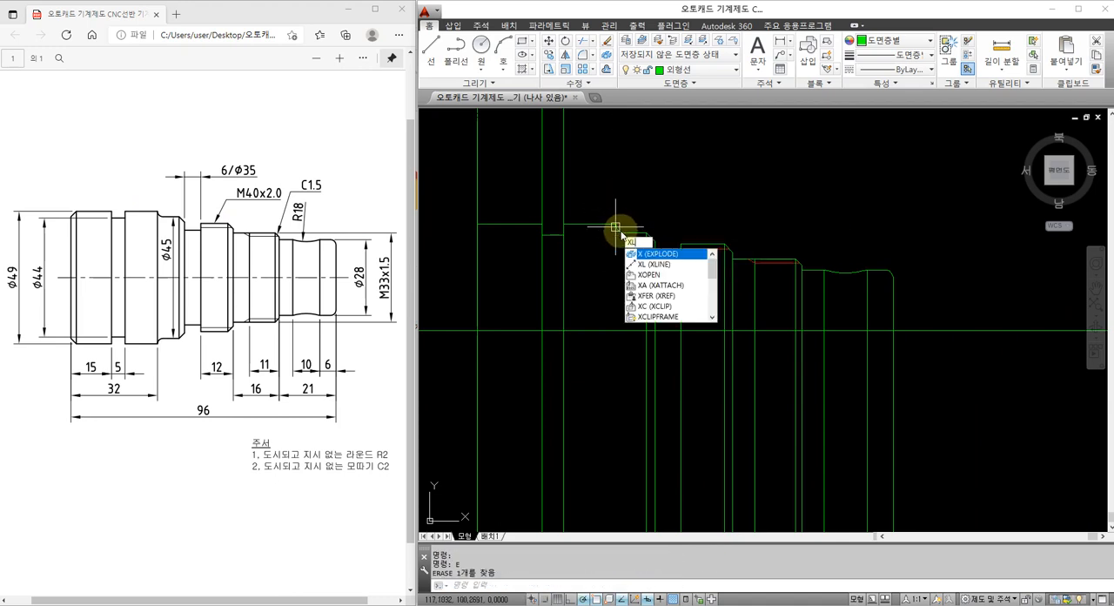
pyautogui.press('Return')
pyautogui.click(615, 220)
pyautogui.press('Escape')
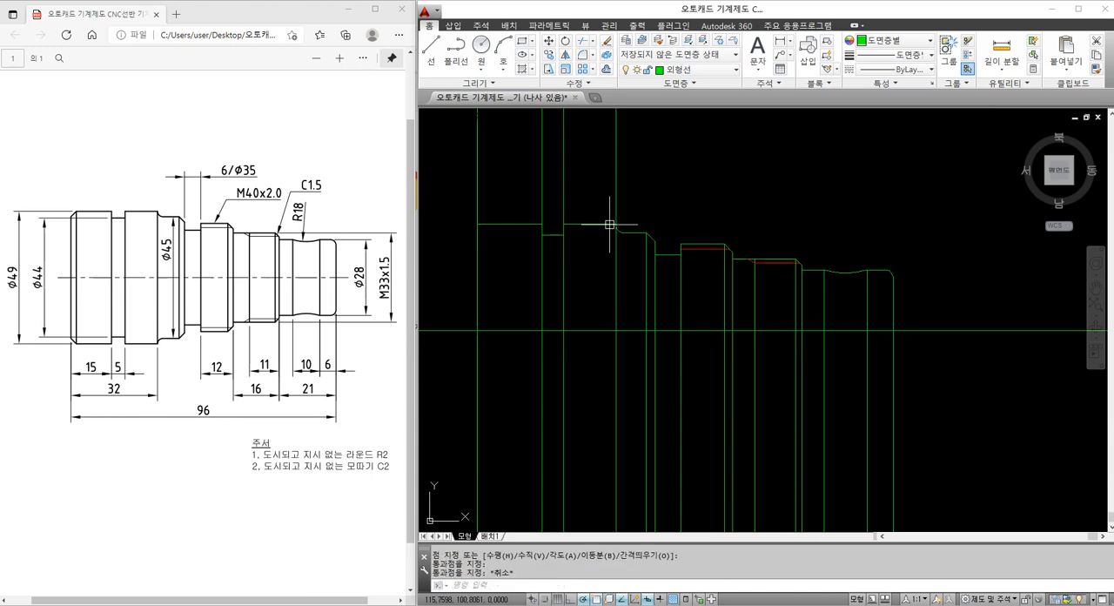
# Trim the shoulder's vertical line above the Ø49 section's top edge
pyautogui.write('TR')
pyautogui.press('Return')
pyautogui.click(609, 224)
pyautogui.press('Return')
pyautogui.click(617, 214)
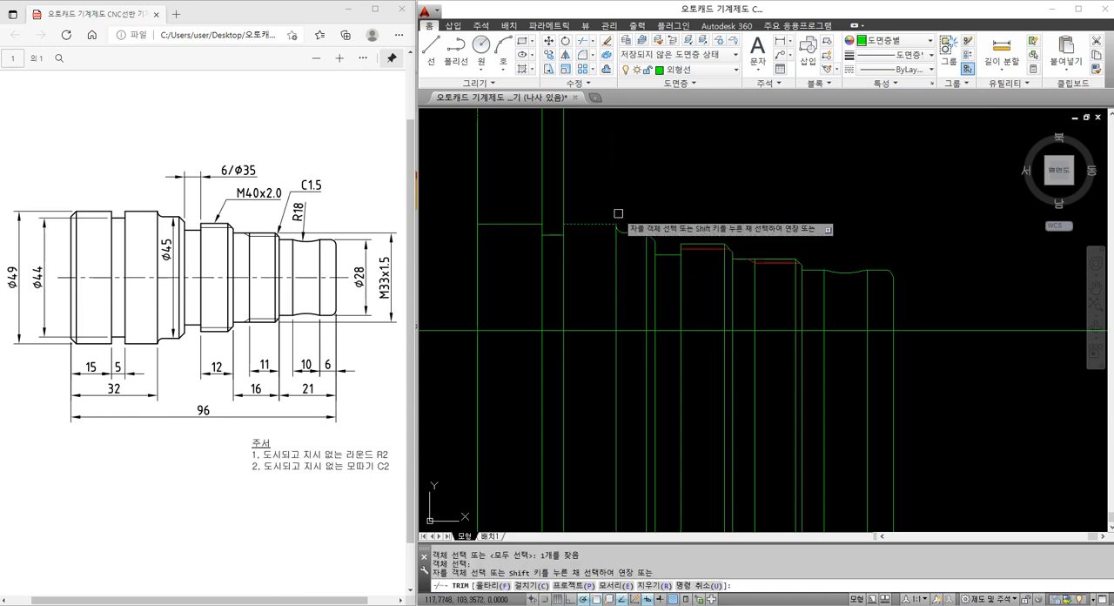
pyautogui.press('Escape')
# Trim the two vertical lines of the 5 mm wide Ø44 groove above the Ø49 section's top edge
pyautogui.write('J')
pyautogui.press('Return')
pyautogui.click(574, 223)
pyautogui.press('Return')
pyautogui.click(563, 212)
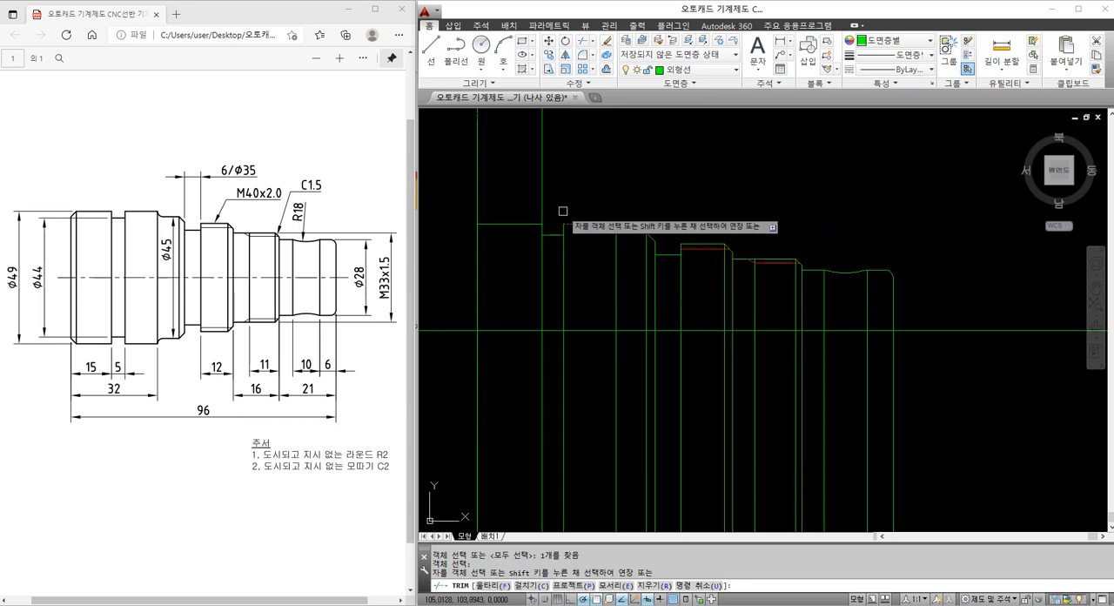
pyautogui.click(543, 209)
pyautogui.press('Escape')
pyautogui.moveTo(517, 229); pyautogui.dragTo(531, 230, button='middle')
pyautogui.write('CHA')
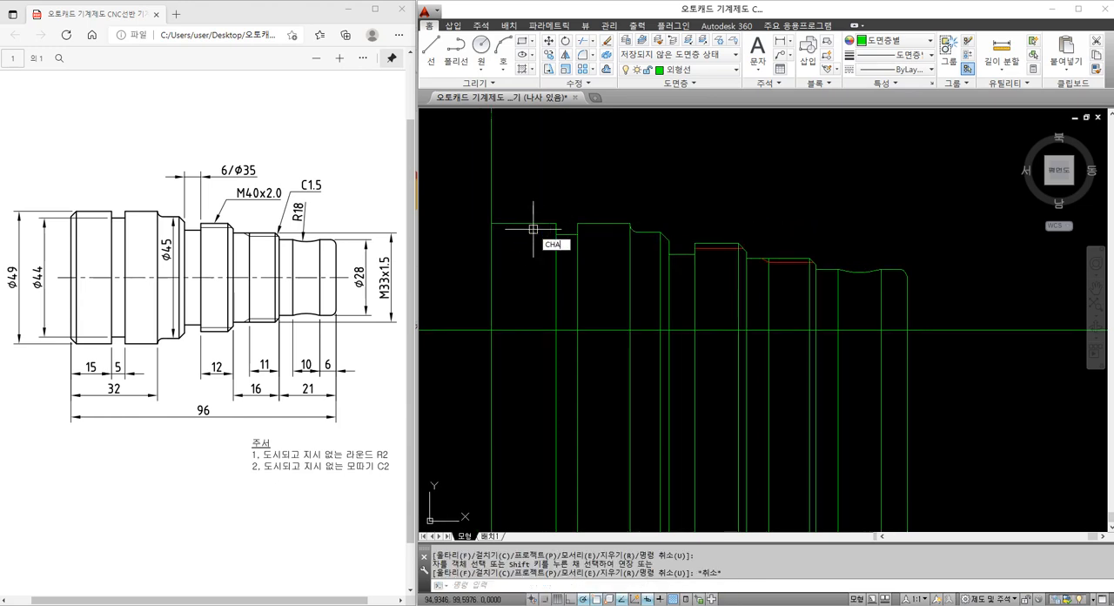
pyautogui.press('Return')
# Chamfer the Ø49 section's upper left corner with both distances set to 2
pyautogui.press('Return')
pyautogui.press('Return')
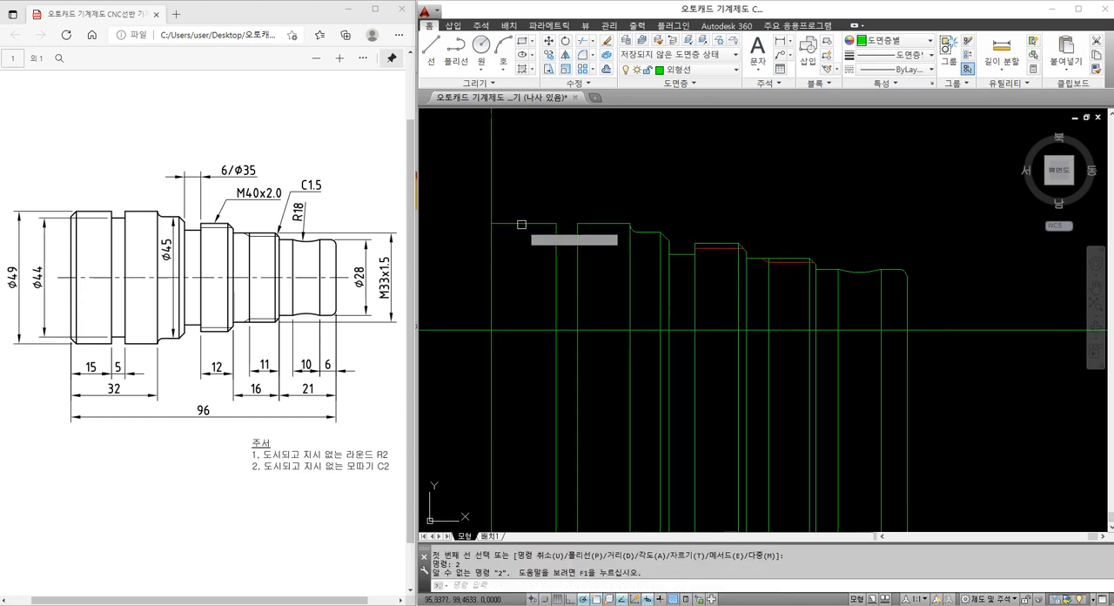
pyautogui.press('Escape')
pyautogui.press('Escape')
pyautogui.write('CHA')
pyautogui.press('Return')
pyautogui.write('d')
pyautogui.press('Return')
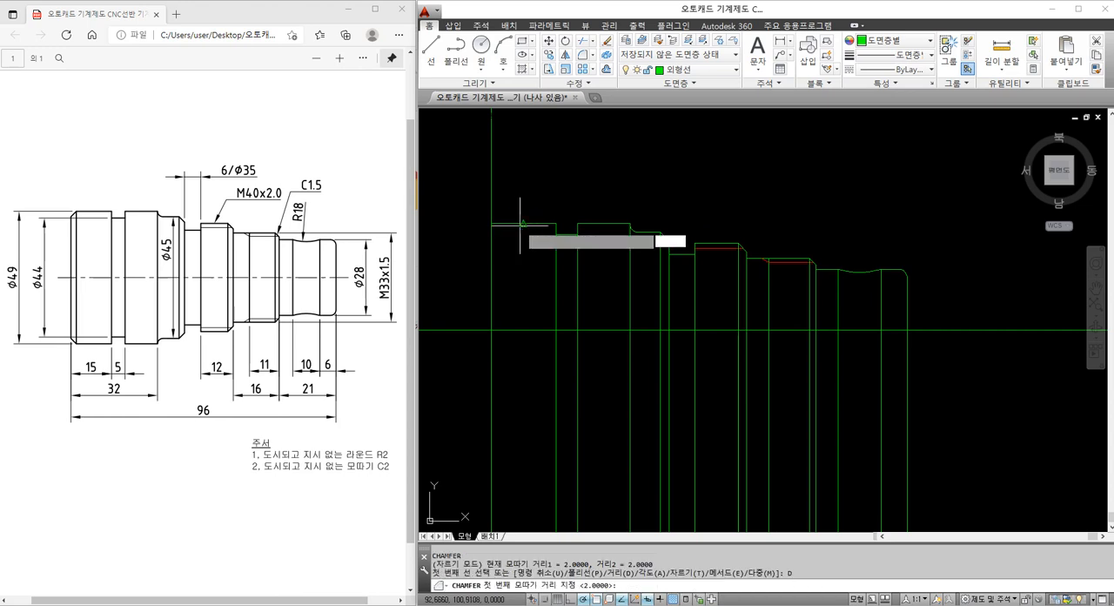
pyautogui.write('2')
pyautogui.press('Return')
pyautogui.press('Return')
pyautogui.click(512, 225)
pyautogui.click(494, 235)
pyautogui.press('Escape')
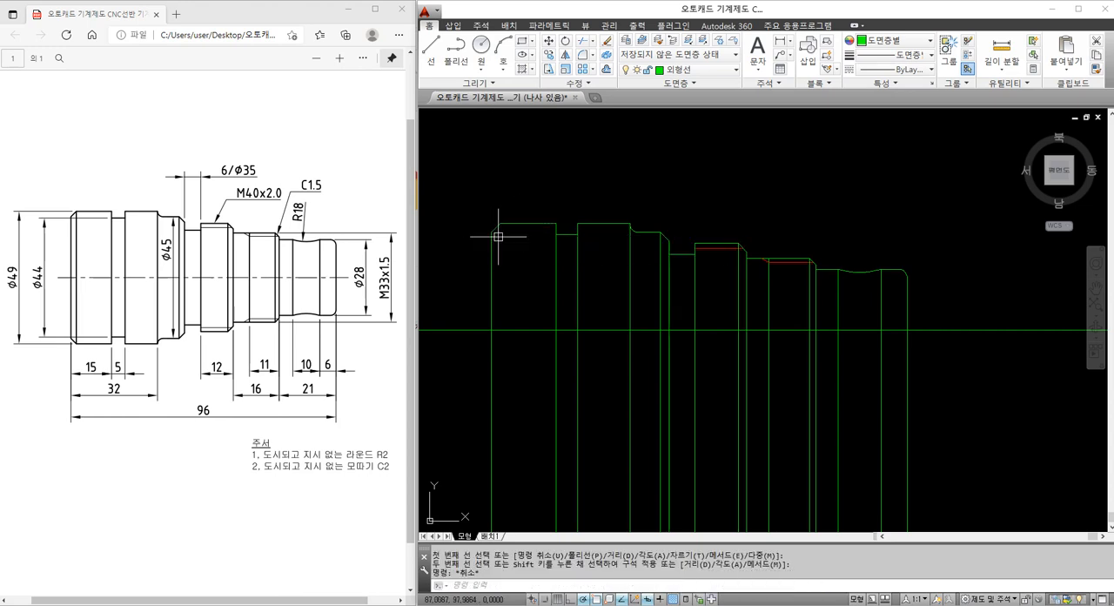
# Draw a vertical construction line through the upper end of the Ø49 section's left chamfer
pyautogui.write('xl')
pyautogui.press('Return')
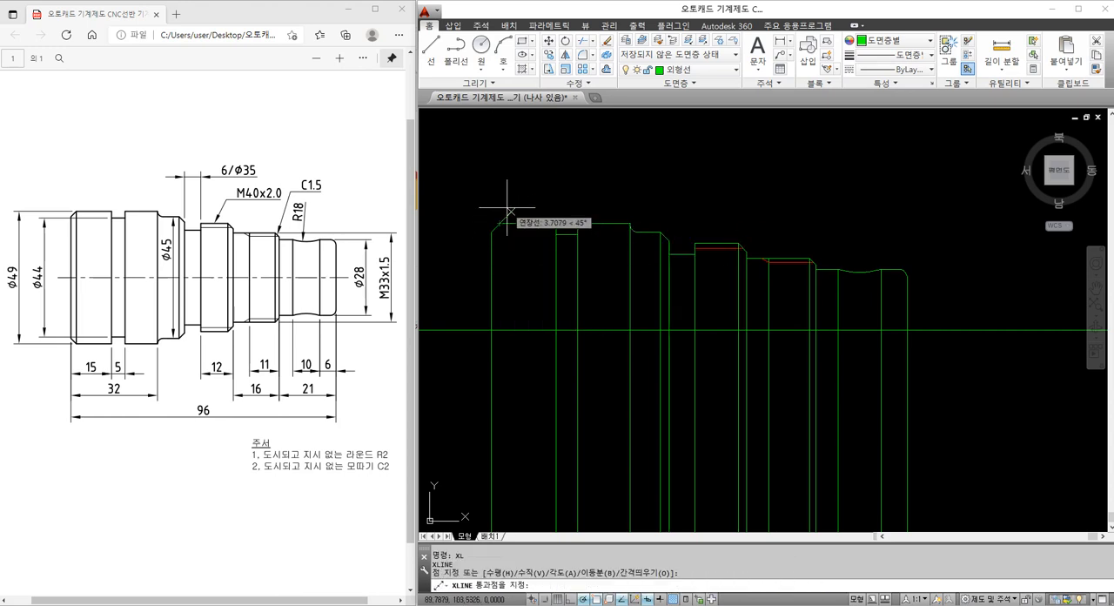
pyautogui.click(499, 224)
pyautogui.click(499, 197)
pyautogui.press('Escape')
pyautogui.click(517, 212)
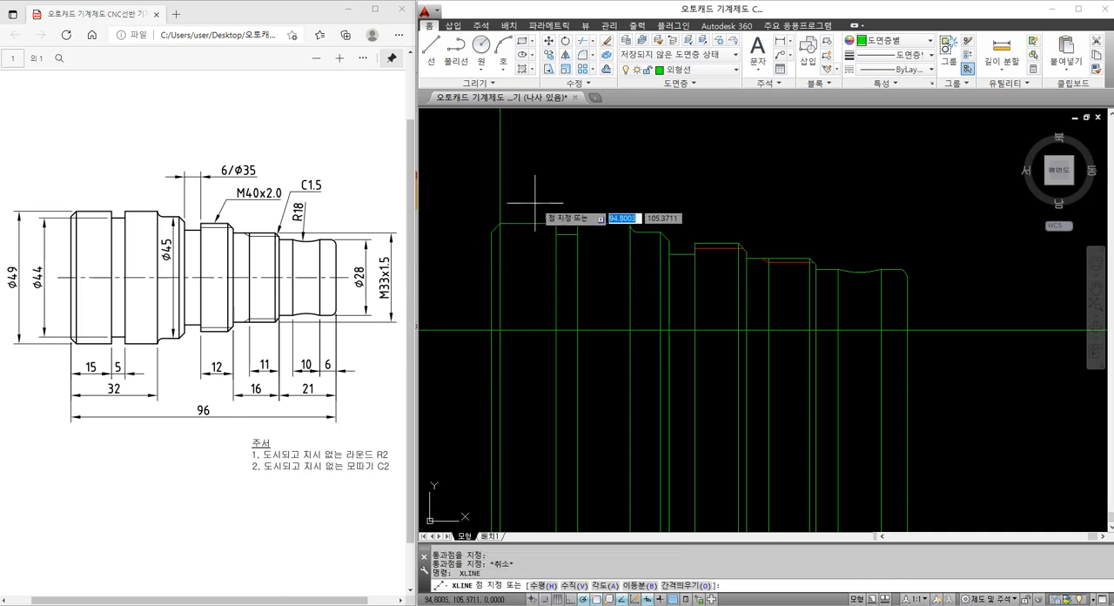
pyautogui.press('Escape')
pyautogui.press('Escape')
pyautogui.write('ㄴ')
pyautogui.press('Return')
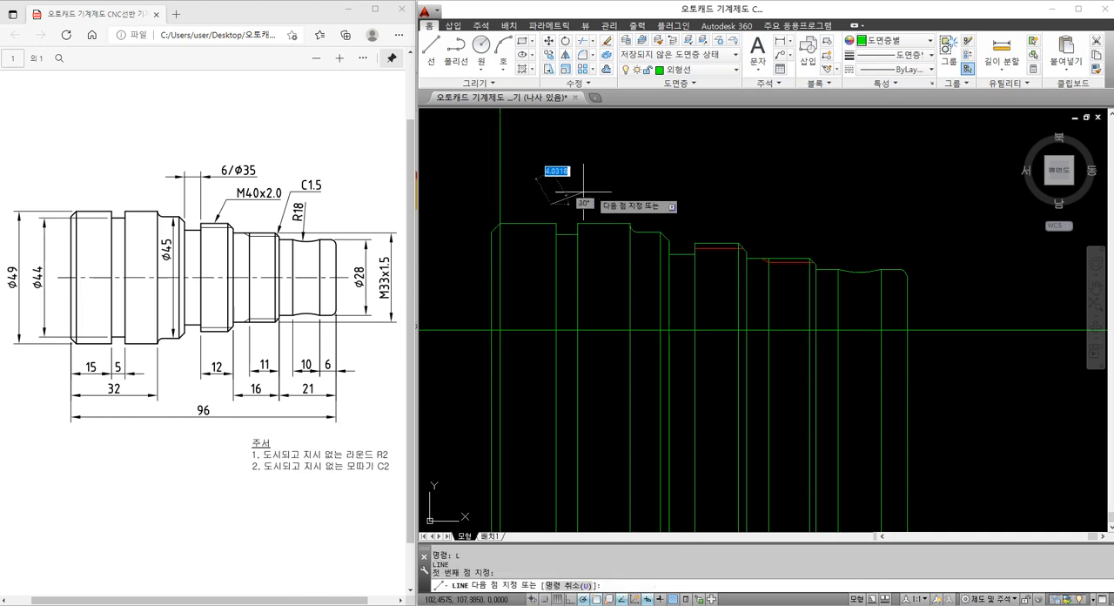
pyautogui.click(556, 179)
pyautogui.press('Escape')
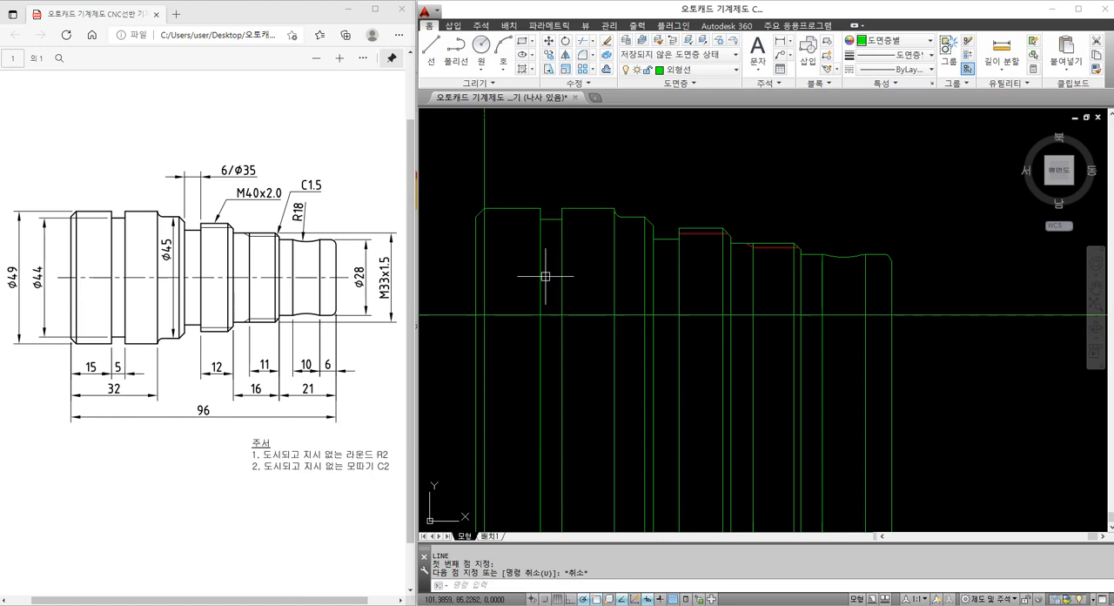
# Trim the Ø49 chamfer's vertical line above the section's top edge
pyautogui.write('tr')
pyautogui.press('Return')
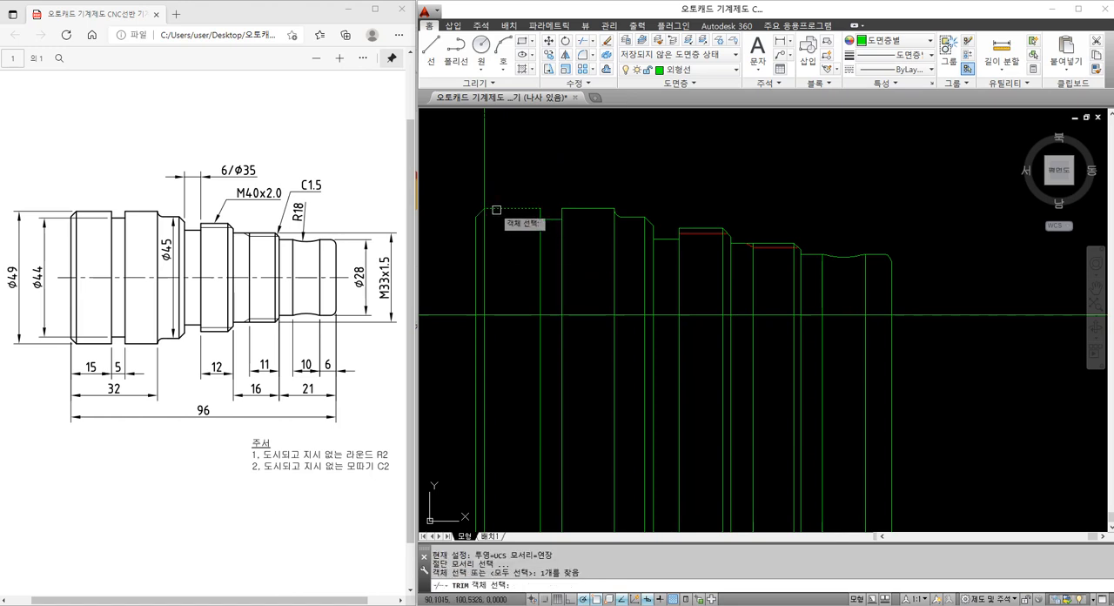
pyautogui.press('Return')
pyautogui.click(485, 193)
pyautogui.press('Escape')
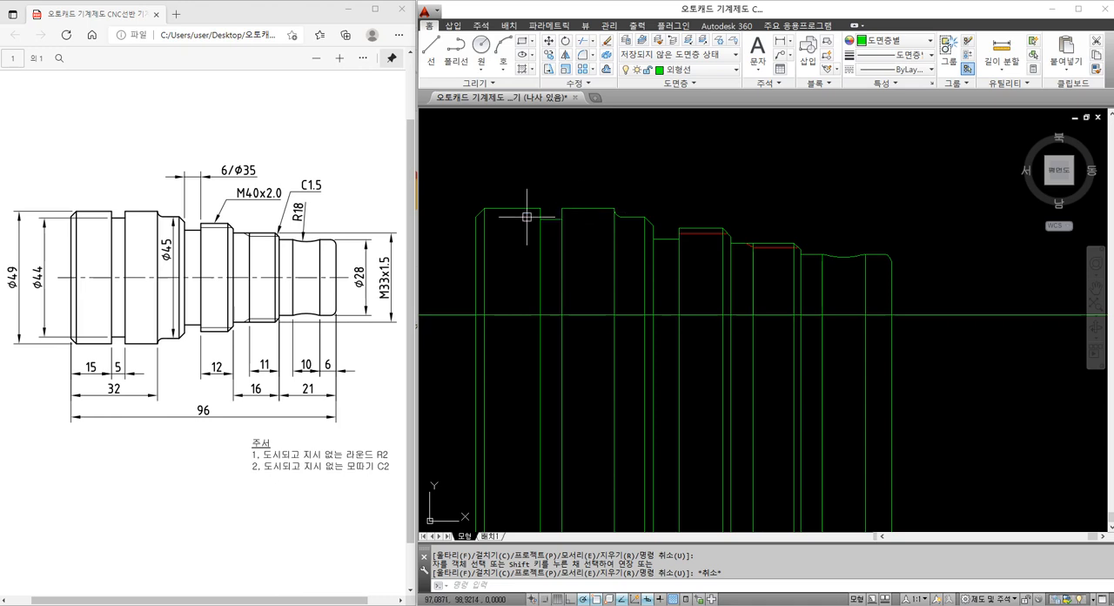
# Mirror the complete upper profile, including the thread lines, about the shaft's horizontal centre line and keep the original
pyautogui.moveTo(600, 269); pyautogui.dragTo(613, 275, button='middle')
pyautogui.click(452, 153)
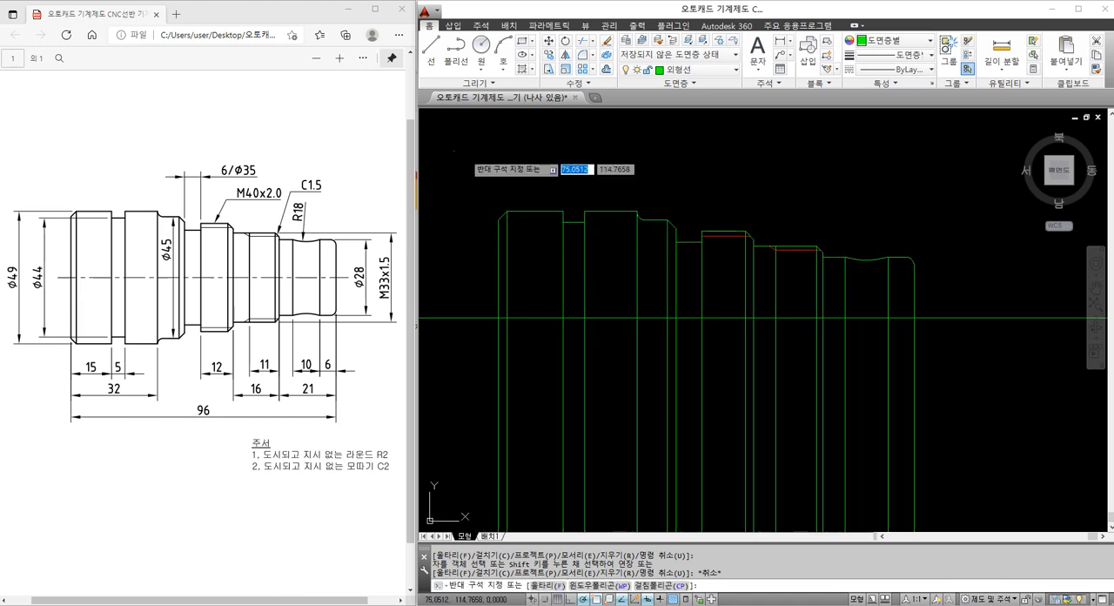
pyautogui.click(974, 364)
pyautogui.write('mi')
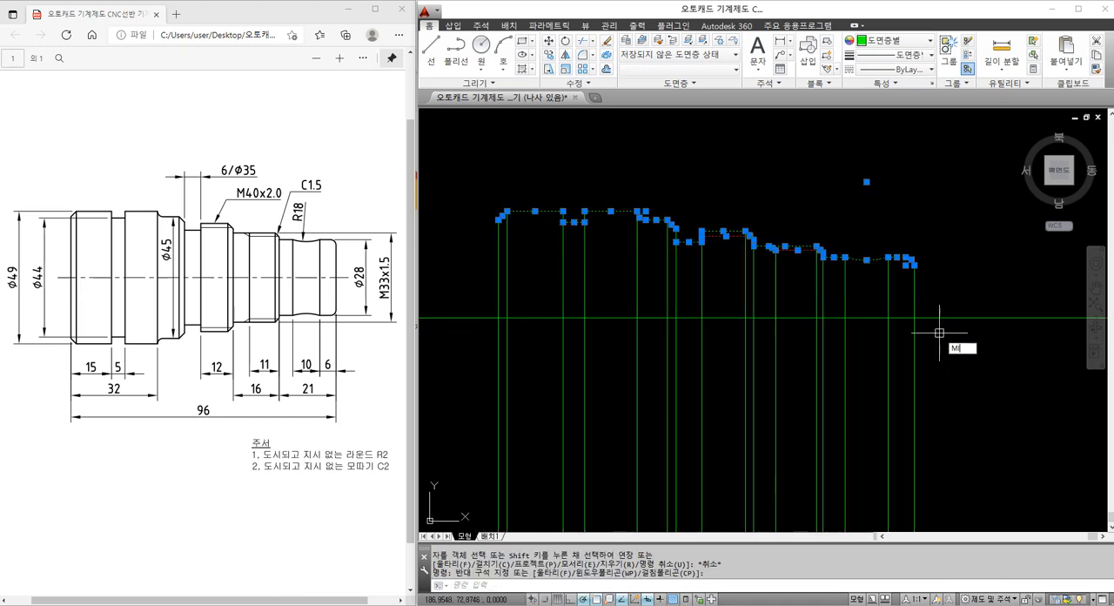
pyautogui.press('Return')
pyautogui.click(913, 318)
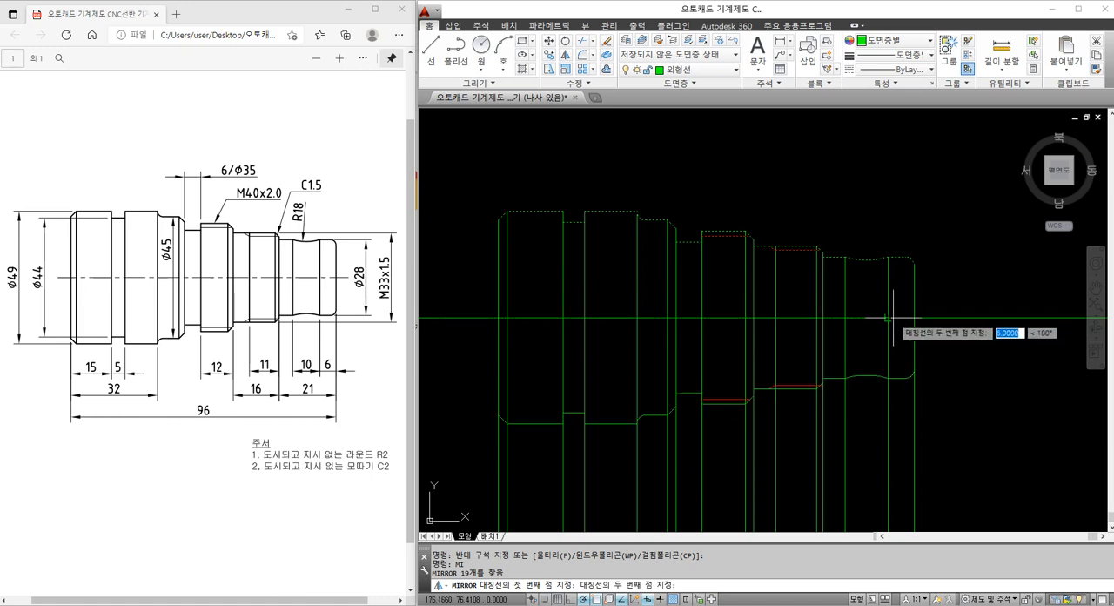
pyautogui.click(891, 318)
pyautogui.press('Return')
# Trim the shaft's right end line below the mirrored corner fillet
pyautogui.scroll(4, 911, 365)
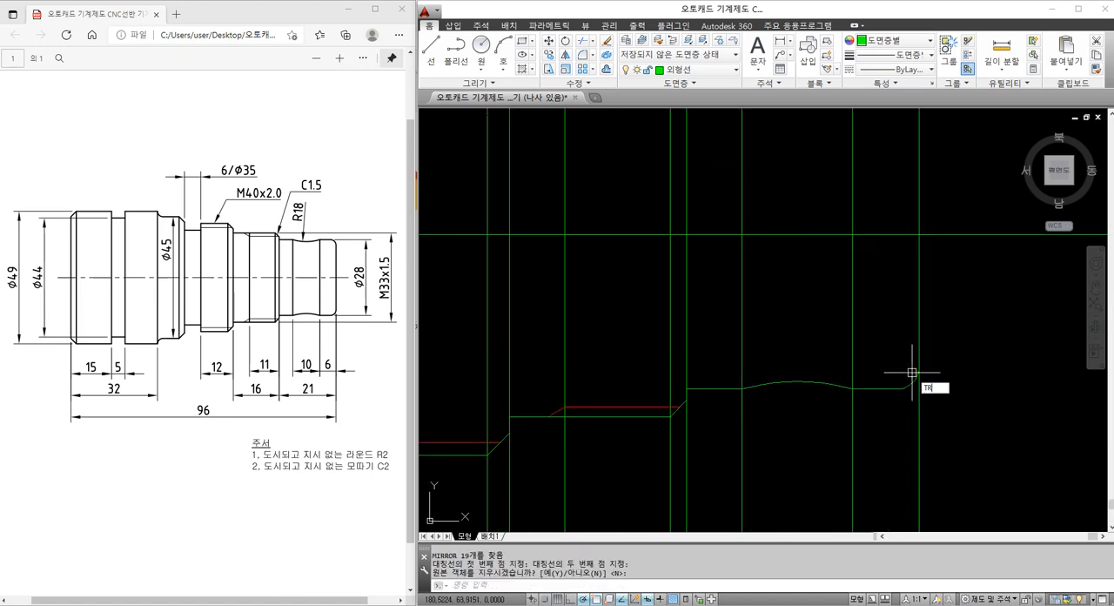
pyautogui.write('tr')
pyautogui.press('Return')
pyautogui.press('Escape')
# Trim the two vertical lines at the ends of the mirrored R18 arc, just below the arc
pyautogui.press('Return')
pyautogui.click(825, 383)
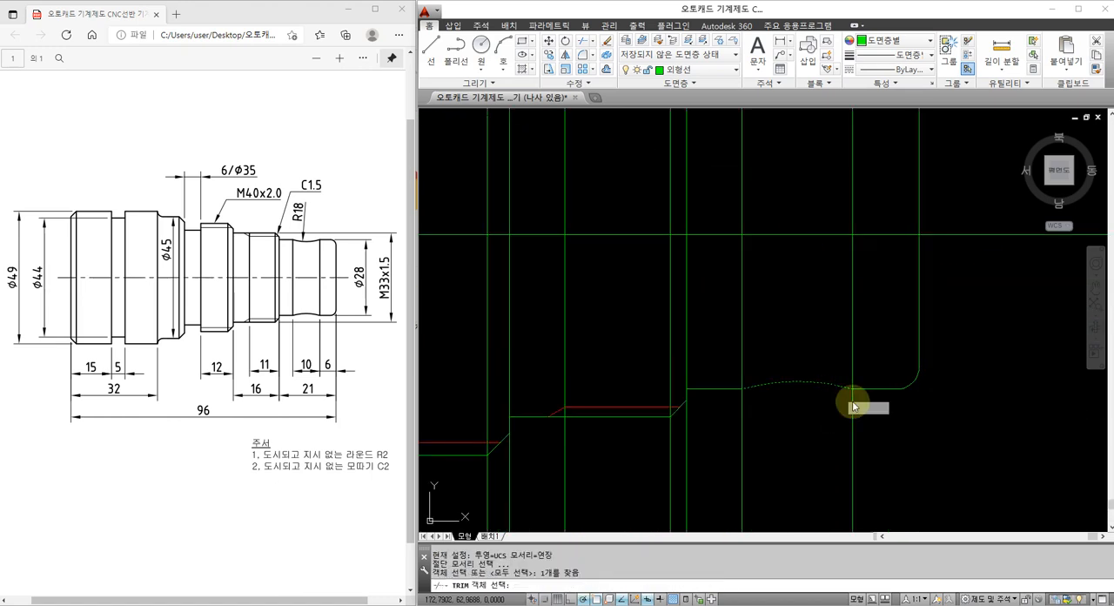
pyautogui.press('Return')
pyautogui.click(877, 418)
pyautogui.click(742, 416)
pyautogui.press('Escape')
# Erase the two leftover vertical line pieces below the R18 section
pyautogui.scroll(-6, 768, 379)
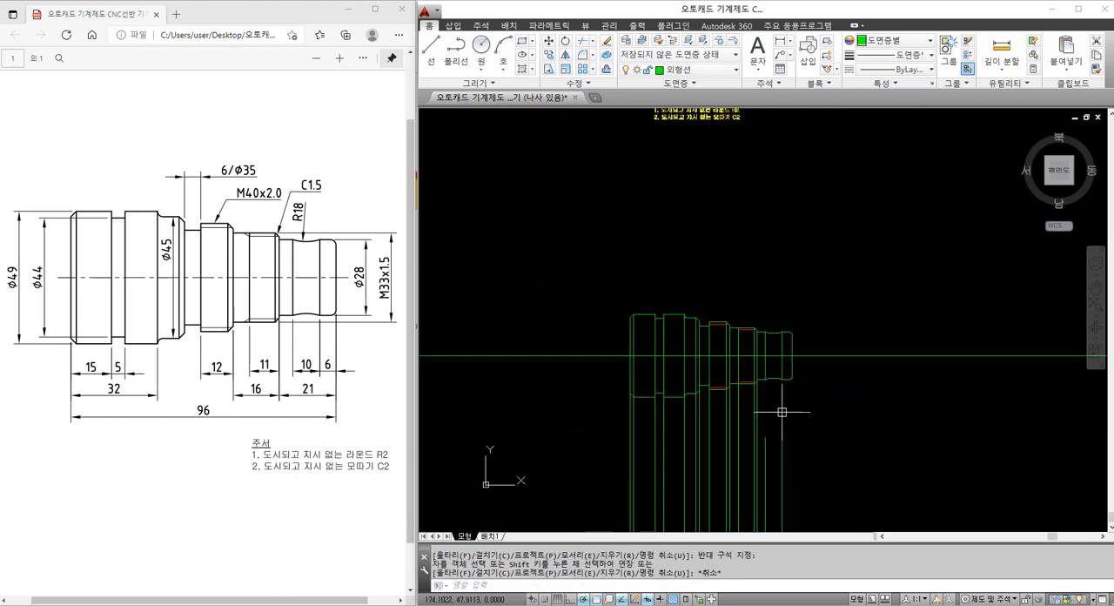
pyautogui.moveTo(799, 461); pyautogui.dragTo(805, 422, button='middle')
pyautogui.click(810, 426)
pyautogui.click(770, 392)
pyautogui.write('e')
pyautogui.press('Return')
pyautogui.scroll(11, 757, 346)
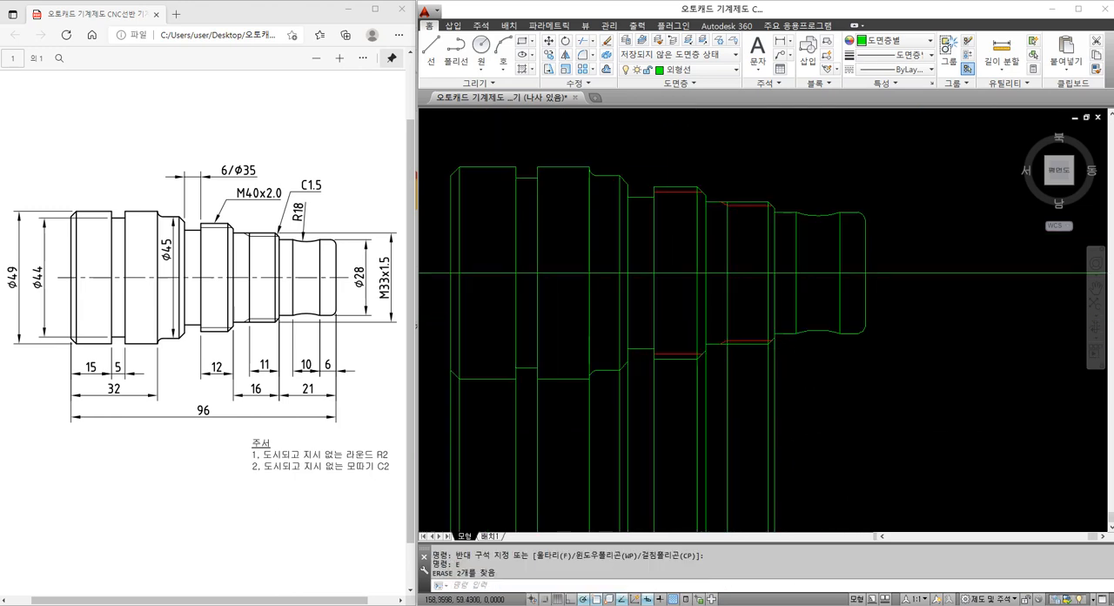
# Trim the M33x1.5 section's chamfer and thread-start vertical lines below its lower outline
pyautogui.write('tr')
pyautogui.press('Return')
pyautogui.click(785, 330)
pyautogui.press('Return')
pyautogui.click(849, 361)
pyautogui.click(763, 391)
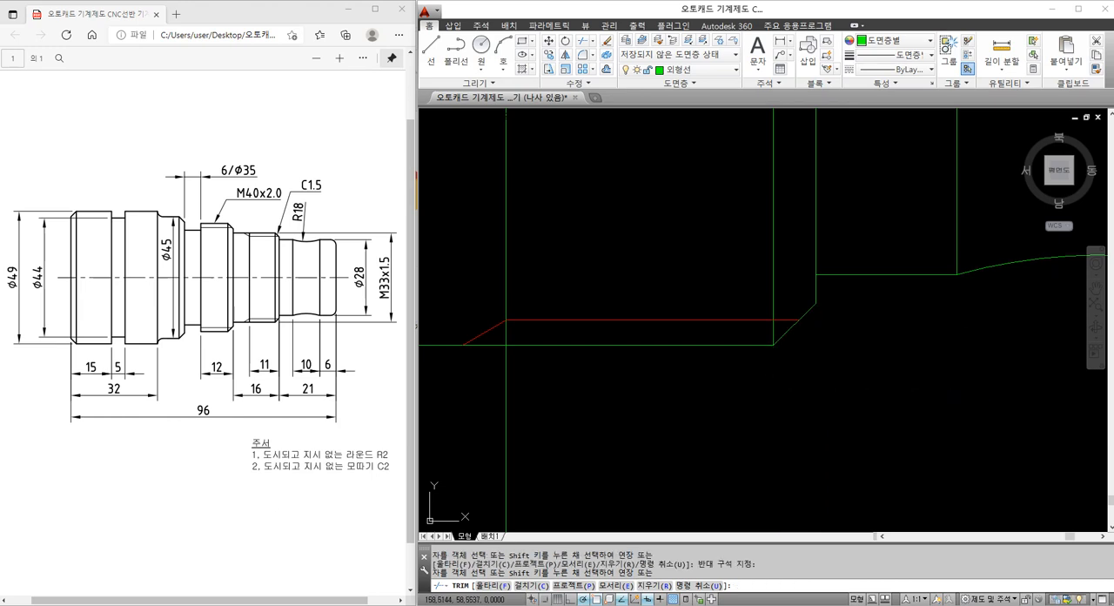
pyautogui.press('Escape')
pyautogui.scroll(-6, 770, 353)
# Trim the two vertical lines at the M40 section's right chamfer below the lower outline
pyautogui.press('Return')
pyautogui.click(600, 378)
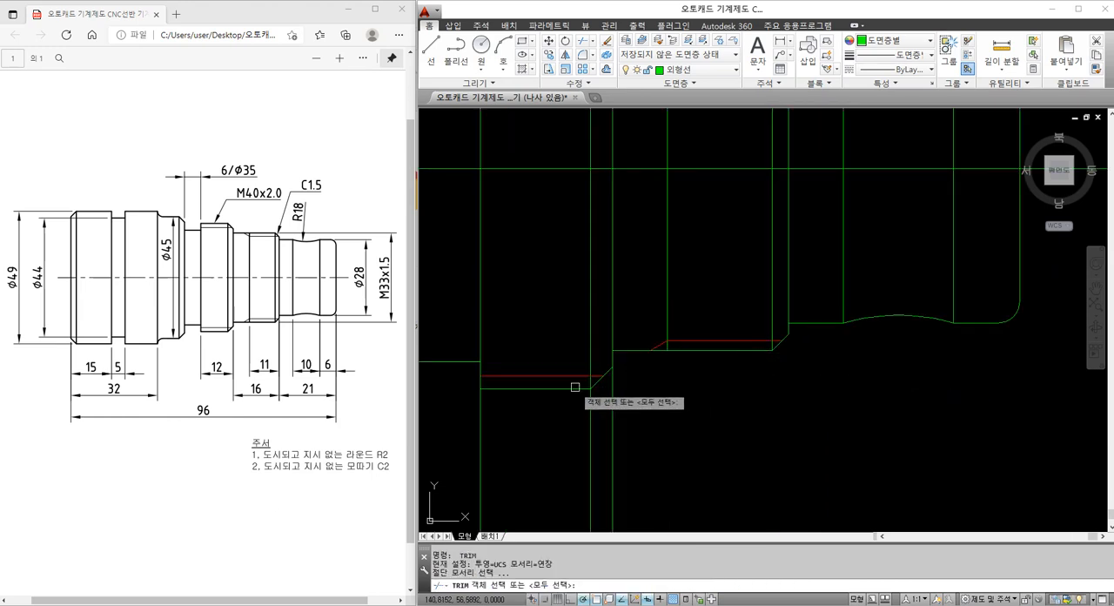
pyautogui.press('Return')
pyautogui.press('Escape')
pyautogui.press('Return')
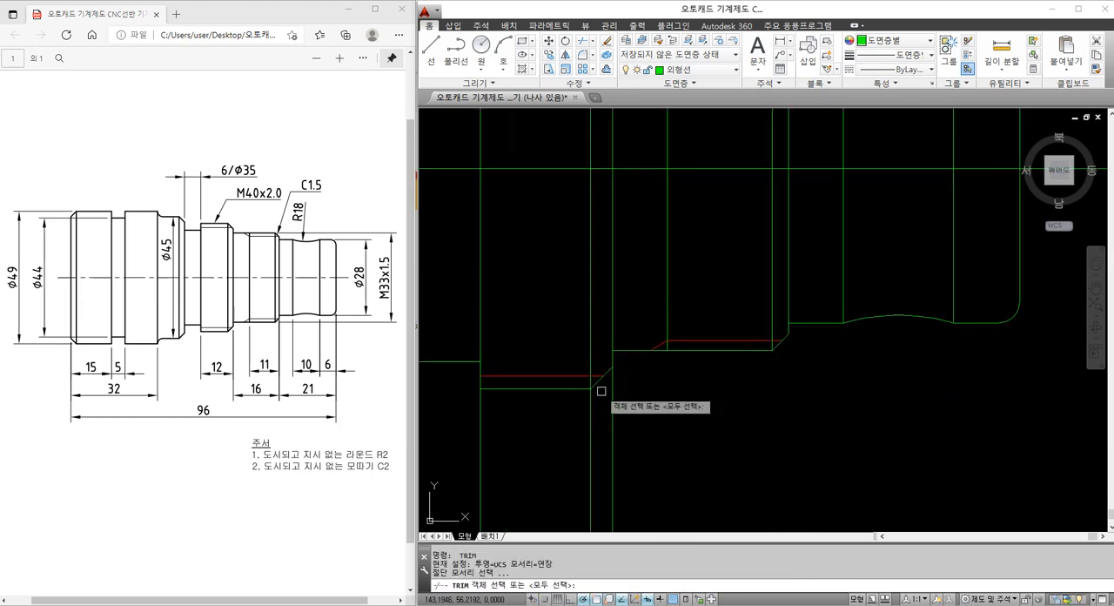
pyautogui.click(600, 385)
pyautogui.press('Return')
pyautogui.click(635, 418)
pyautogui.click(546, 404)
pyautogui.press('Escape')
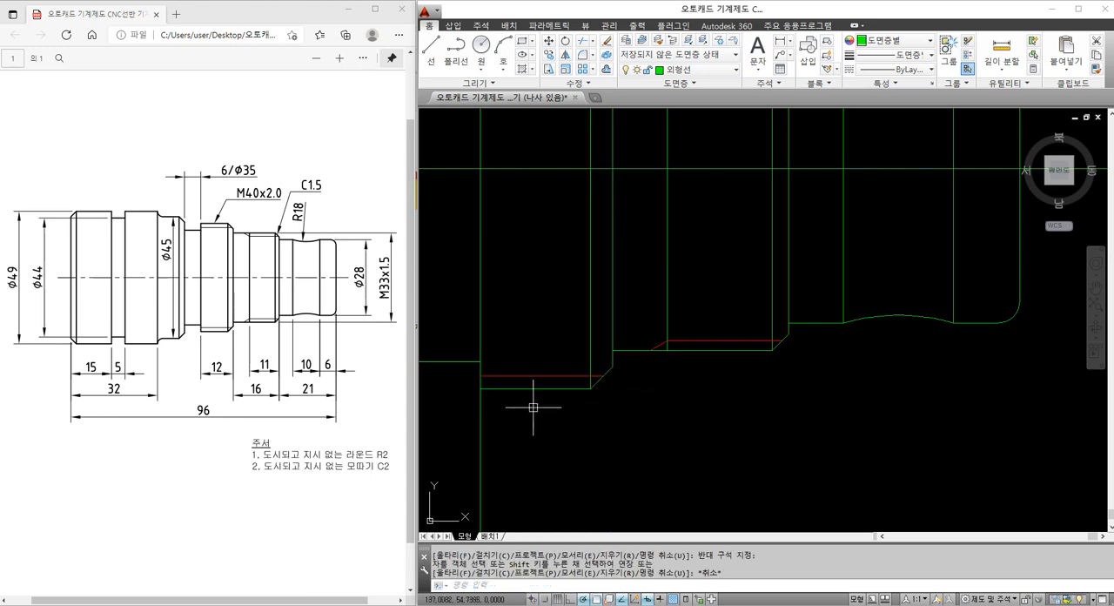
# Trim the M40 section's left vertical line and the Ø45 chamfer's two vertical lines below the lower outline
pyautogui.moveTo(518, 402); pyautogui.dragTo(628, 371, button='middle')
pyautogui.press('Return')
pyautogui.click(614, 358)
pyautogui.press('Return')
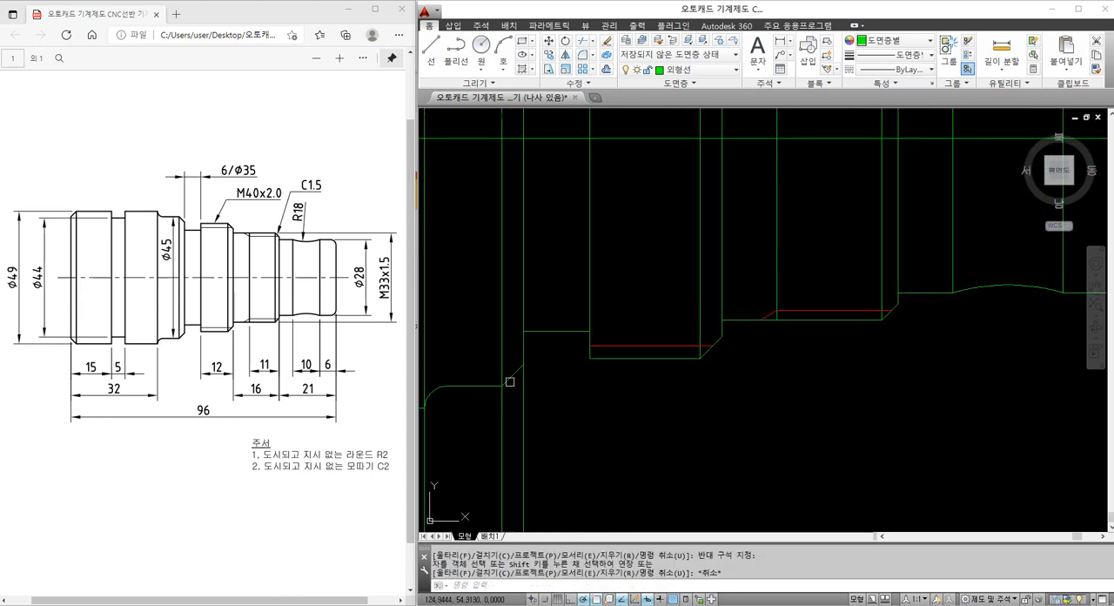
pyautogui.click(527, 385)
pyautogui.press('Escape')
# Trim the Ø49 section's right shoulder line below the section's bottom edge
pyautogui.scroll(-6, 540, 387)
pyautogui.moveTo(539, 388); pyautogui.dragTo(653, 390, button='middle')
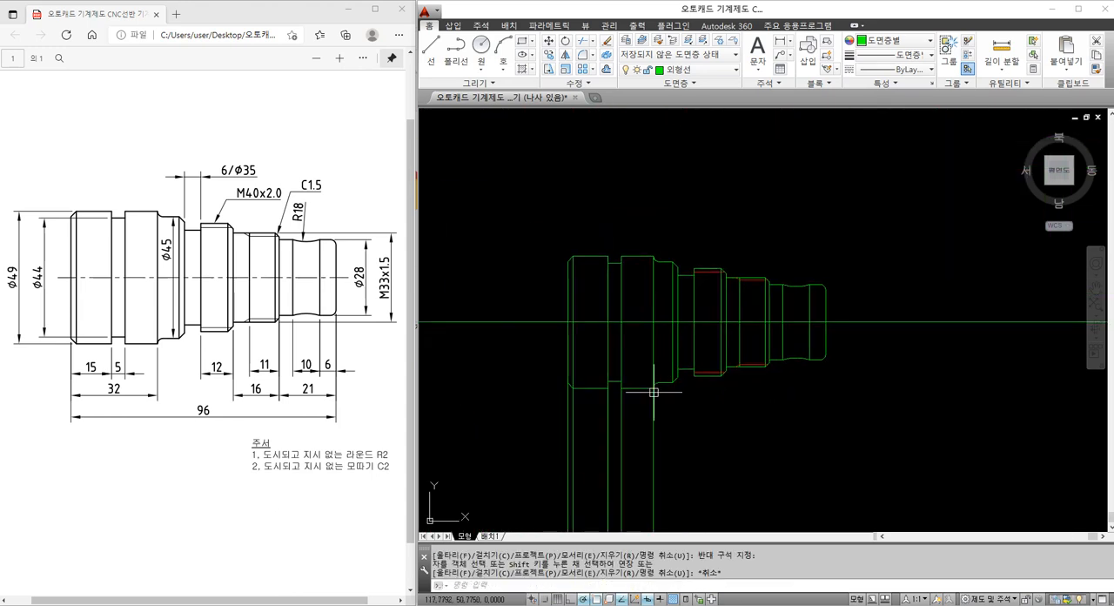
pyautogui.scroll(4, 653, 390)
pyautogui.write('tr')
pyautogui.press('Return')
pyautogui.click(638, 380)
pyautogui.press('Return')
pyautogui.click(661, 394)
pyautogui.click(646, 399)
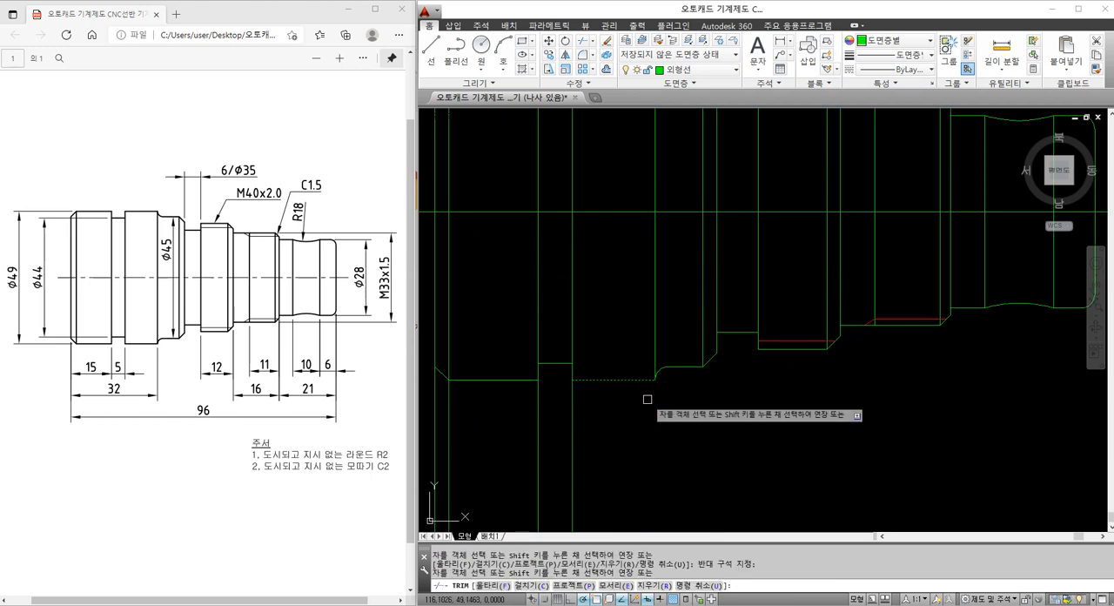
pyautogui.press('Escape')
# Trim the groove's two vertical lines below the Ø49 section's bottom edge
pyautogui.moveTo(503, 389); pyautogui.dragTo(576, 392, button='middle')
pyautogui.press('Return')
pyautogui.click(580, 386)
pyautogui.press('Return')
pyautogui.click(674, 424)
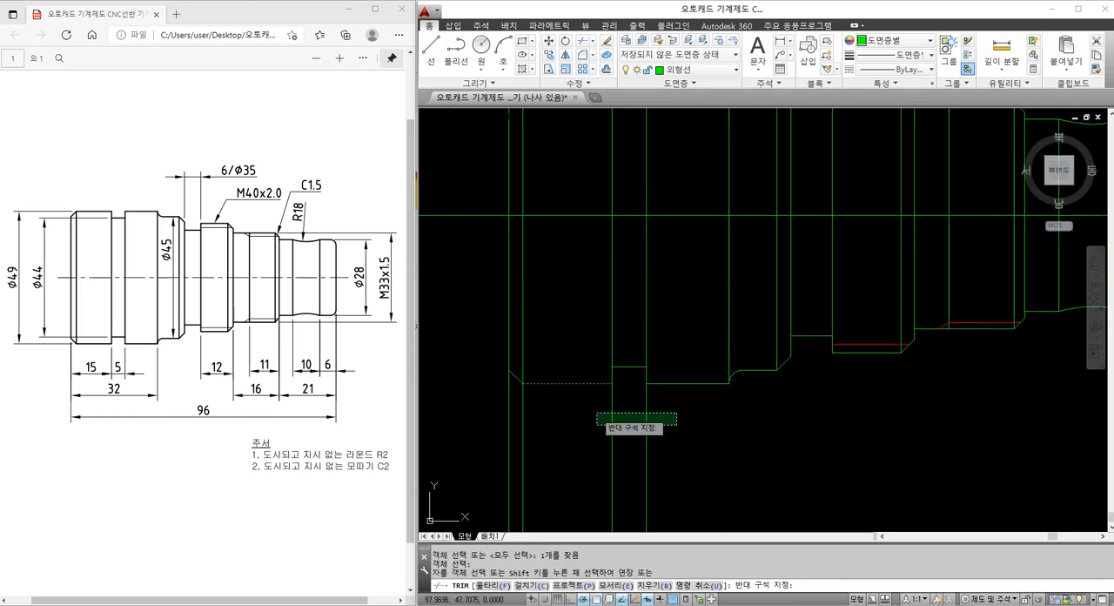
pyautogui.click(595, 412)
pyautogui.press('Escape')
# Trim the left end face line and its chamfer's vertical line below the lower-left chamfer
pyautogui.press('Return')
pyautogui.press('Return')
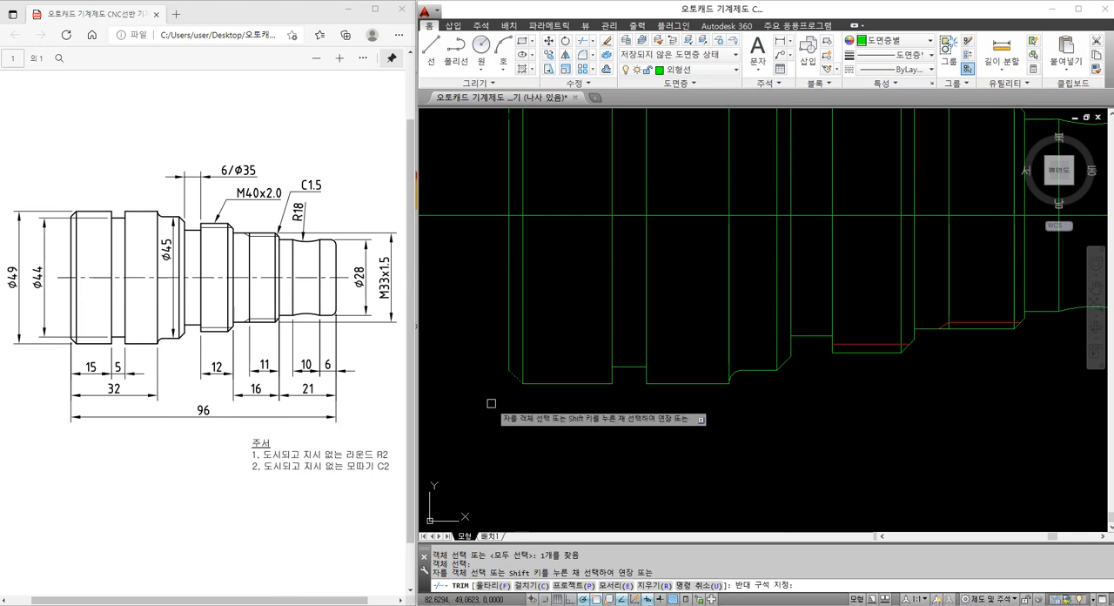
pyautogui.press('Escape')
# Move the shaft's horizontal centre line to the 중심선 layer
pyautogui.scroll(-4, 542, 393)
pyautogui.scroll(4, 538, 408)
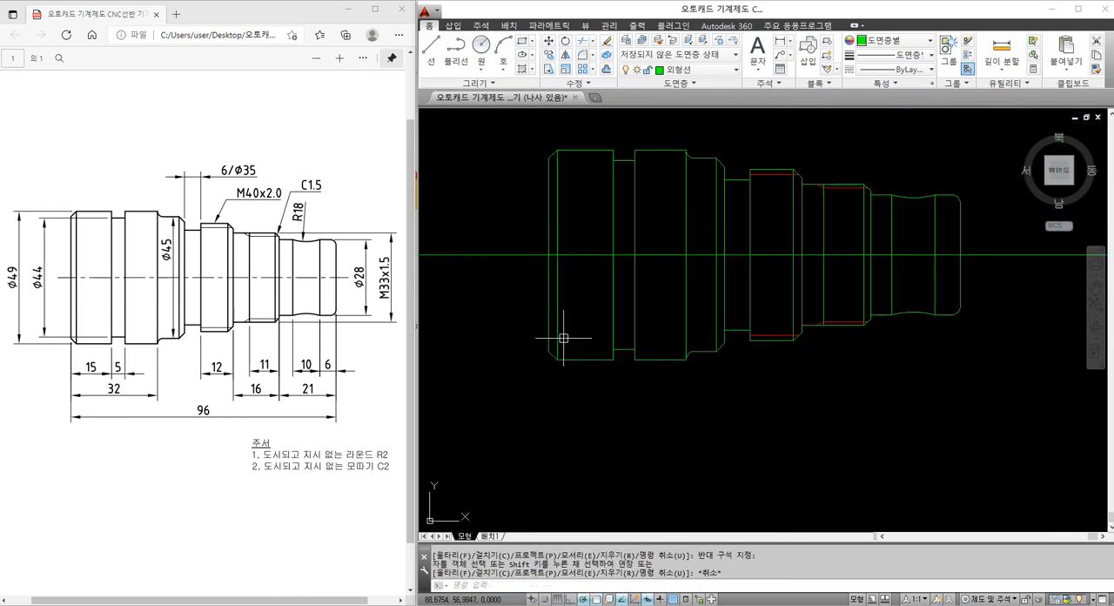
pyautogui.click(613, 256)
pyautogui.click(687, 70)
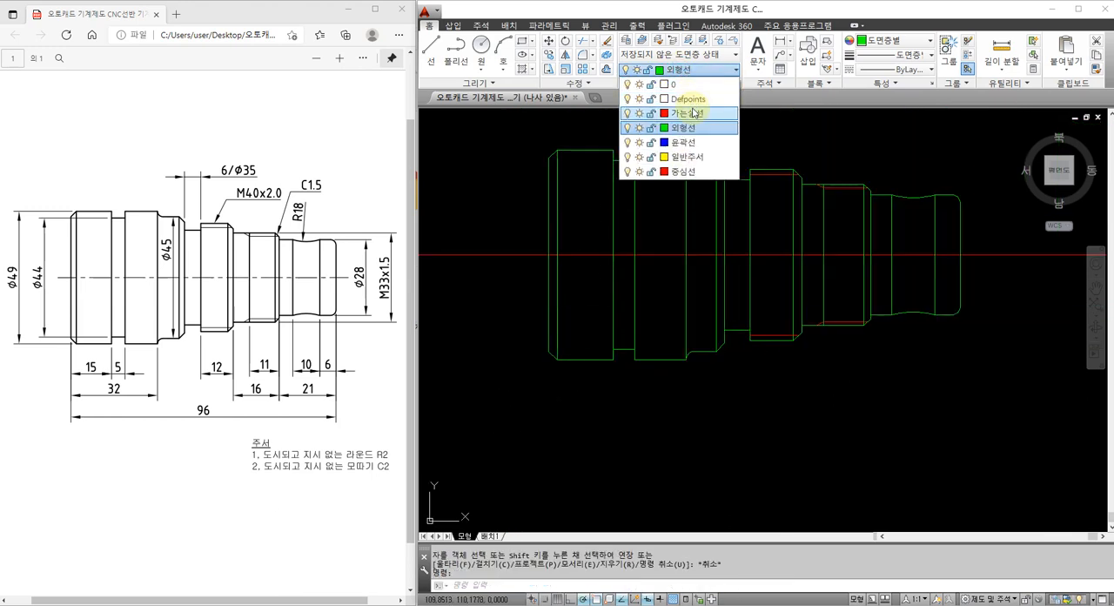
pyautogui.click(683, 171)
pyautogui.press('Escape')
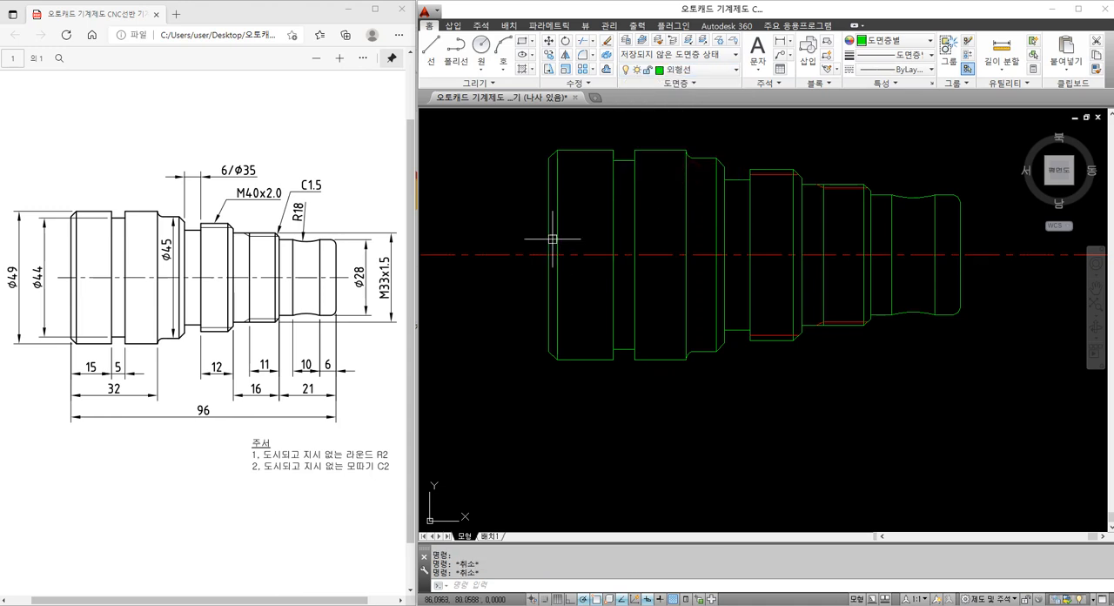
# Break the centre line a short distance beyond the shaft's left and right ends
pyautogui.write('br')
pyautogui.press('Return')
pyautogui.click(528, 254)
pyautogui.click(480, 283)
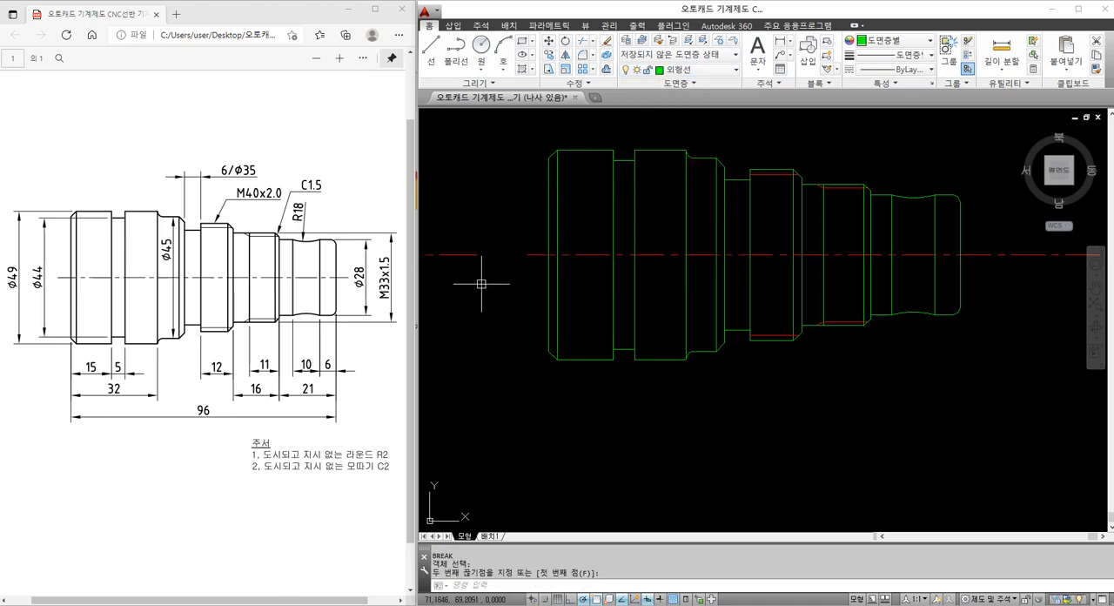
pyautogui.press('Return')
pyautogui.click(984, 254)
pyautogui.click(1015, 259)
pyautogui.press('Escape')
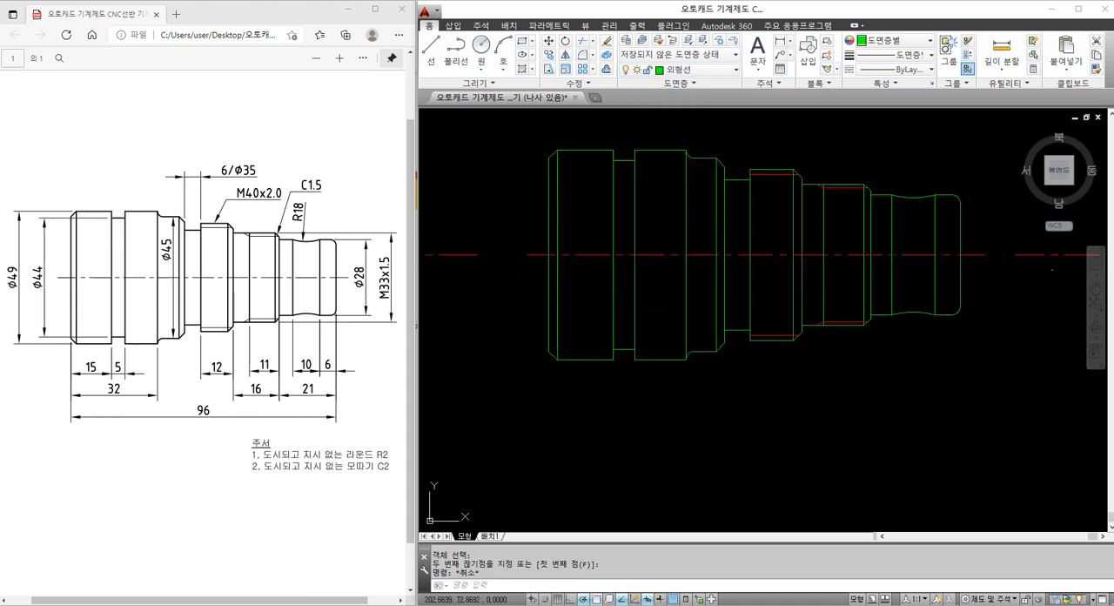
# Erase the two leftover outer pieces of the centre line beyond the breaks
pyautogui.click(1052, 270)
pyautogui.click(1025, 243)
pyautogui.write('e')
pyautogui.press('Return')
pyautogui.click(496, 281)
pyautogui.click(468, 245)
pyautogui.write('e')
pyautogui.press('Return')
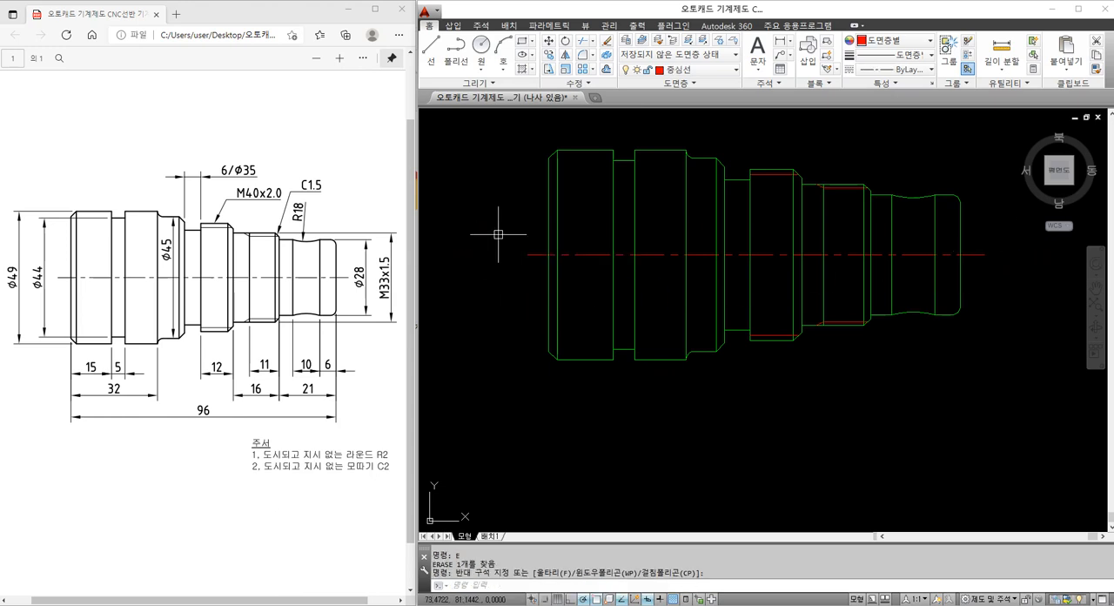
pyautogui.moveTo(619, 254); pyautogui.dragTo(596, 273, button='middle')
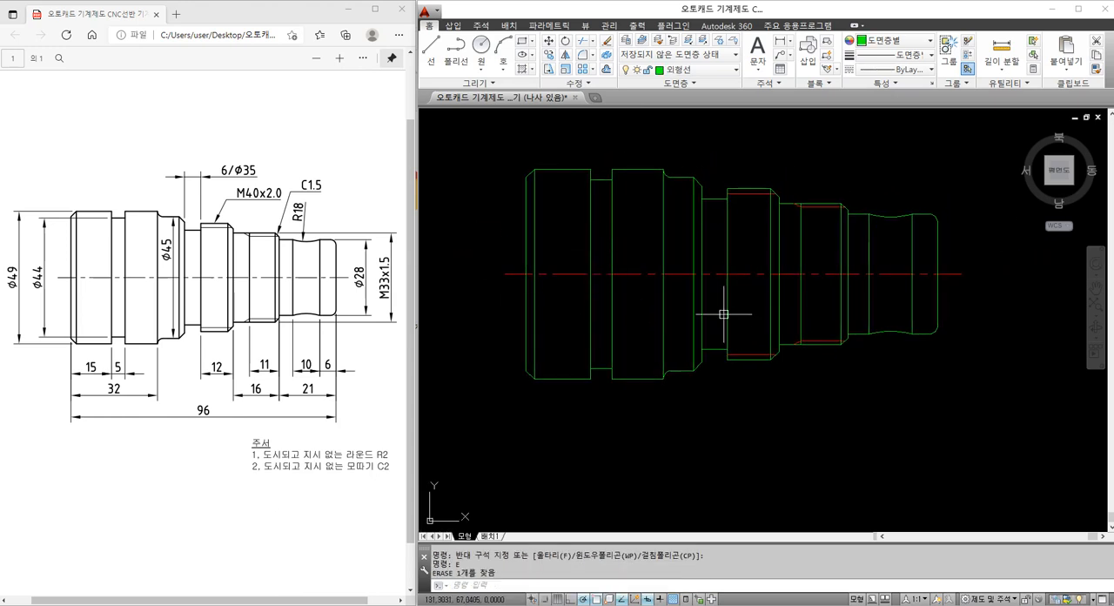
pyautogui.moveTo(683, 313); pyautogui.dragTo(617, 325, button='middle')
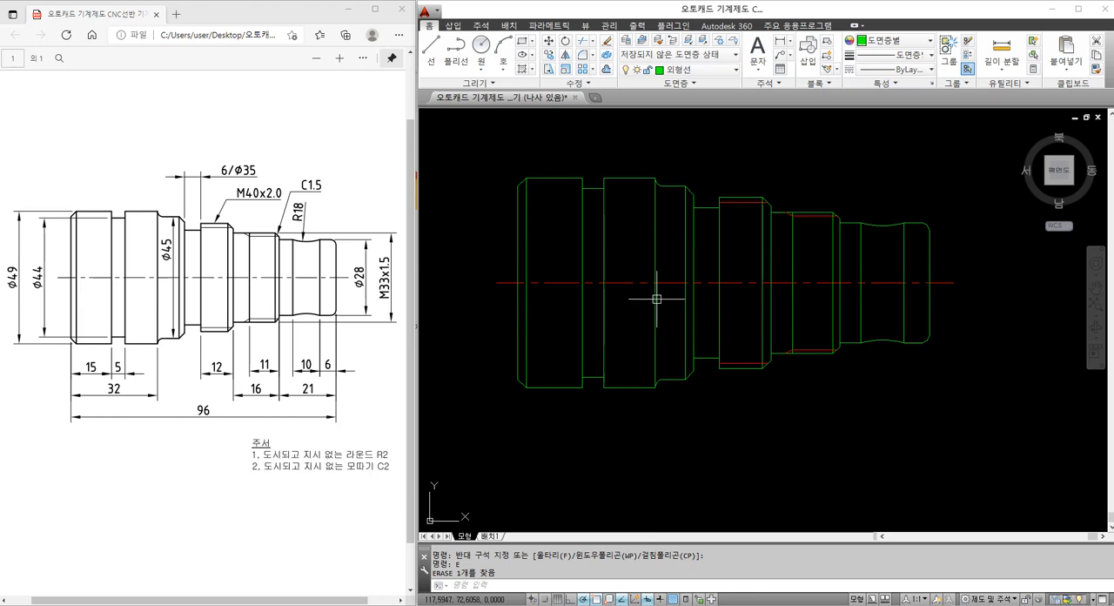
pyautogui.moveTo(619, 370); pyautogui.dragTo(630, 309, button='middle')
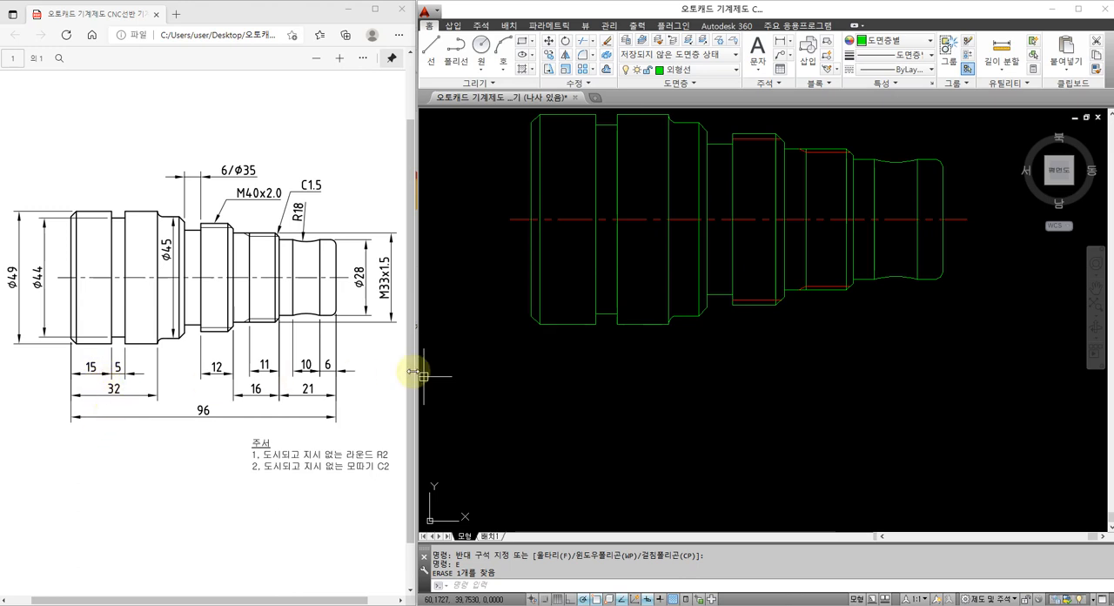
pyautogui.moveTo(581, 350); pyautogui.dragTo(567, 353, button='middle')
pyautogui.write('D')
pyautogui.press('Escape')
pyautogui.press('Escape')
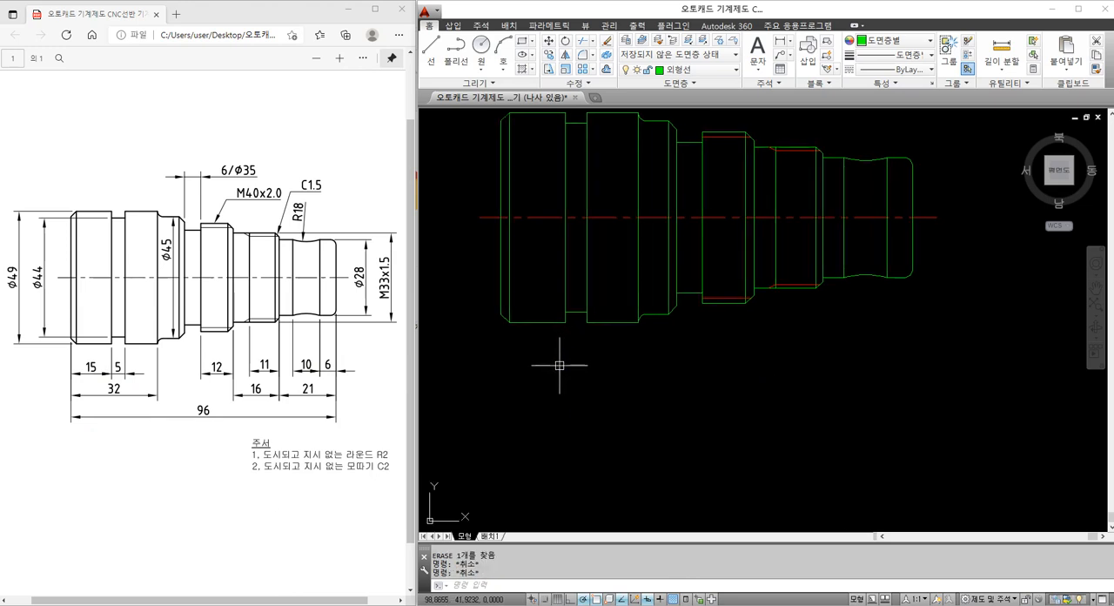
# Add linear dimensions below the shaft for the leftmost Ø49 section's length and the adjacent groove's width, aligned in one row
pyautogui.write('DLI')
pyautogui.press('Return')
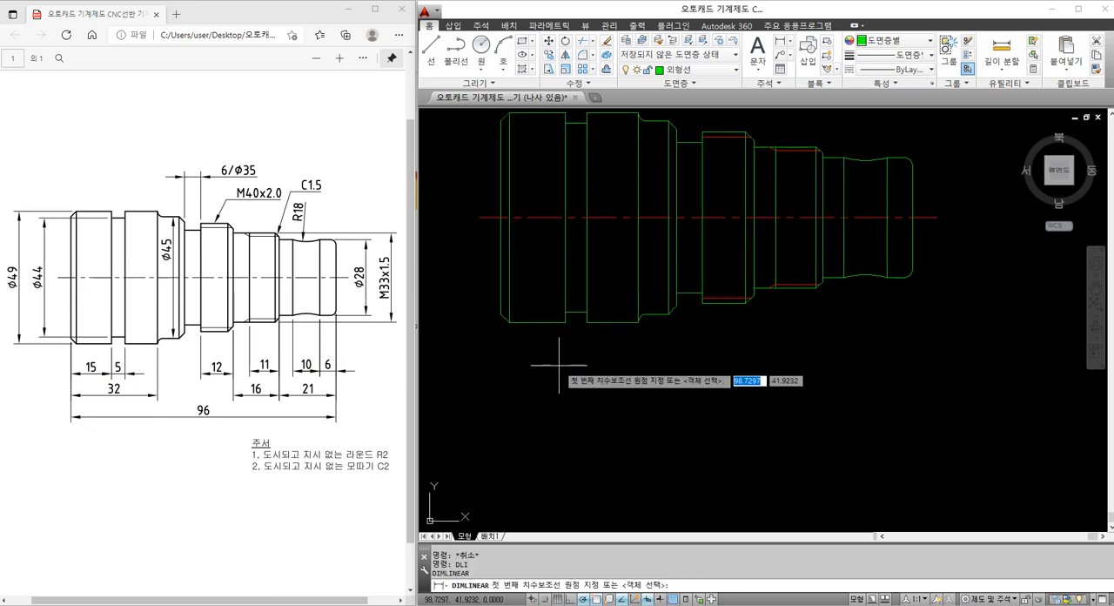
pyautogui.click(500, 315)
pyautogui.click(566, 313)
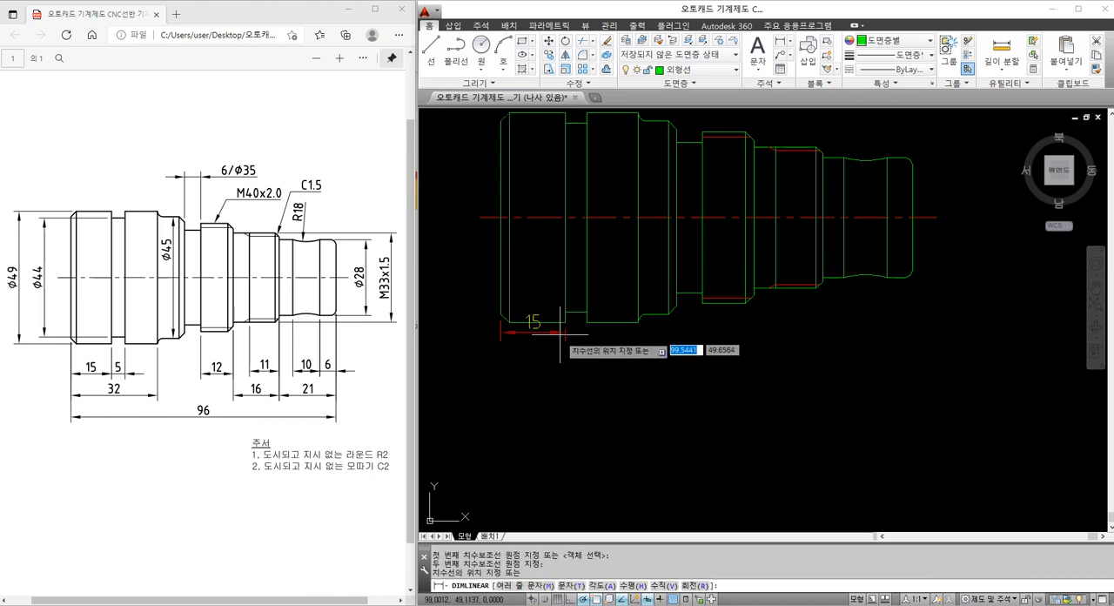
pyautogui.click(548, 374)
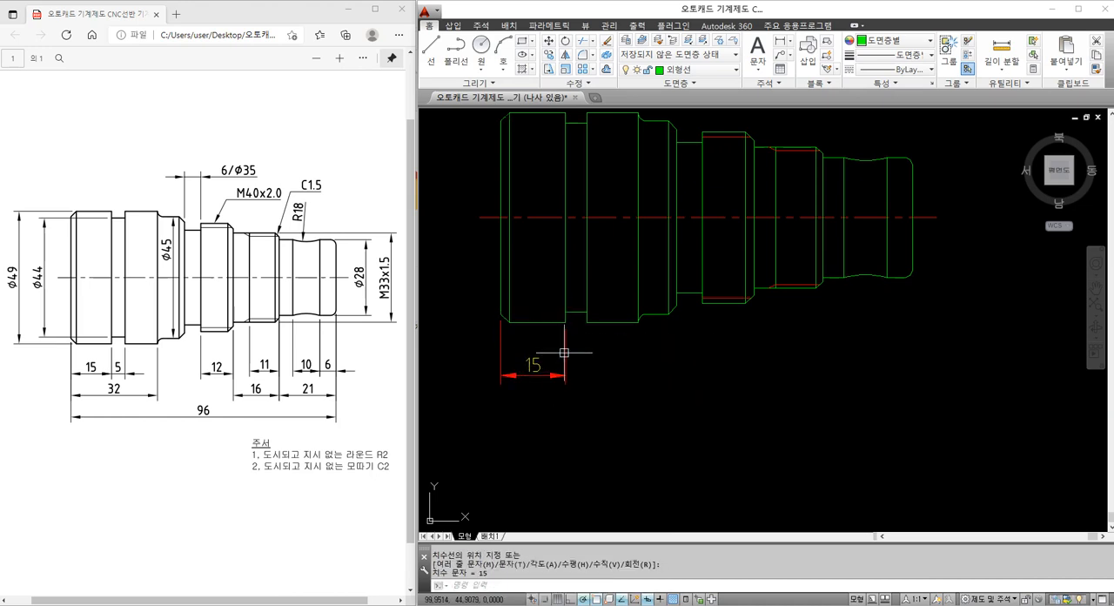
pyautogui.press('Return')
pyautogui.click(566, 322)
pyautogui.click(587, 322)
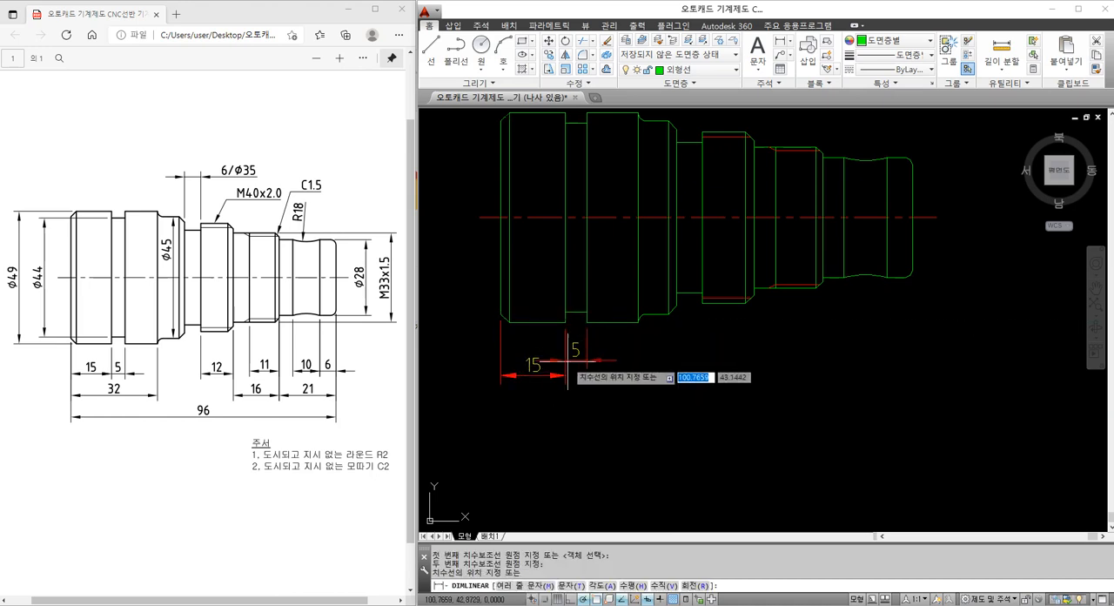
pyautogui.click(567, 375)
# Dimension from the left end face to the Ø49 section's right shoulder, and the shaft's overall length, on two successively lower rows
pyautogui.press('Return')
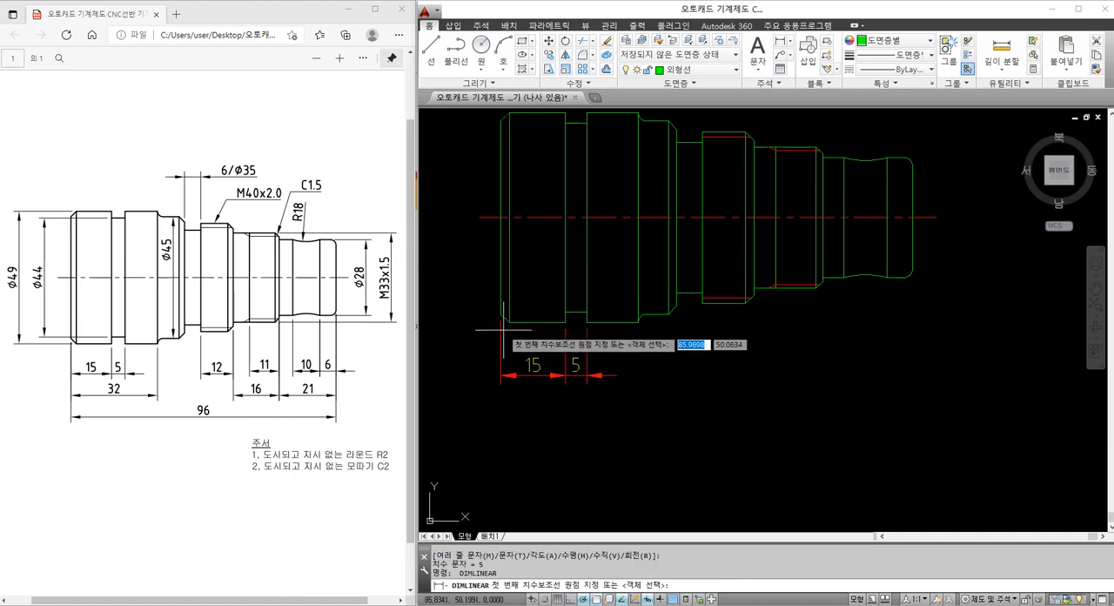
pyautogui.click(501, 316)
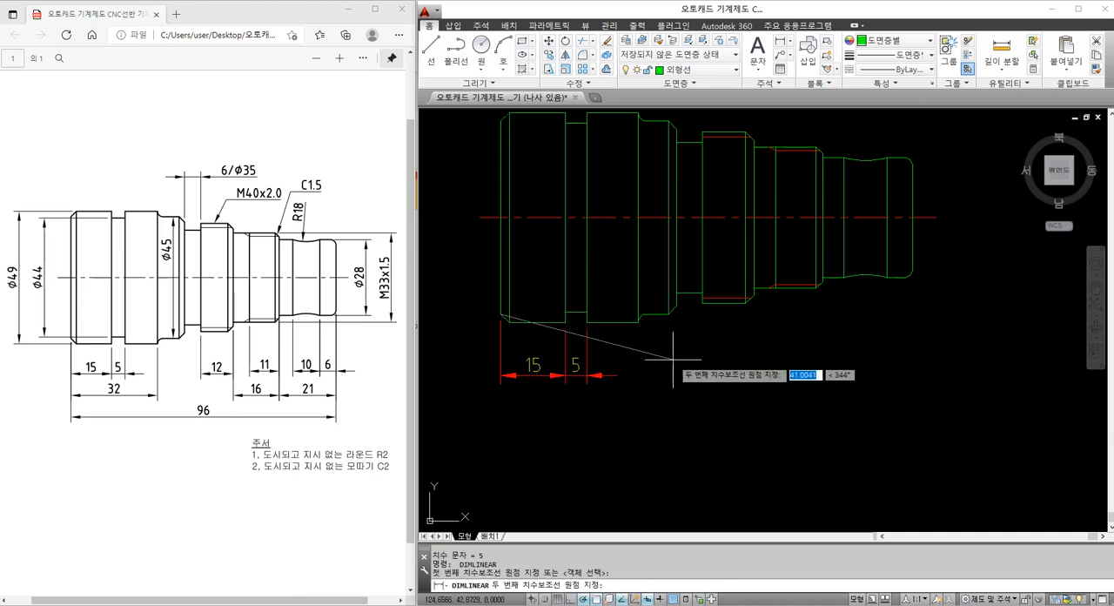
pyautogui.click(639, 322)
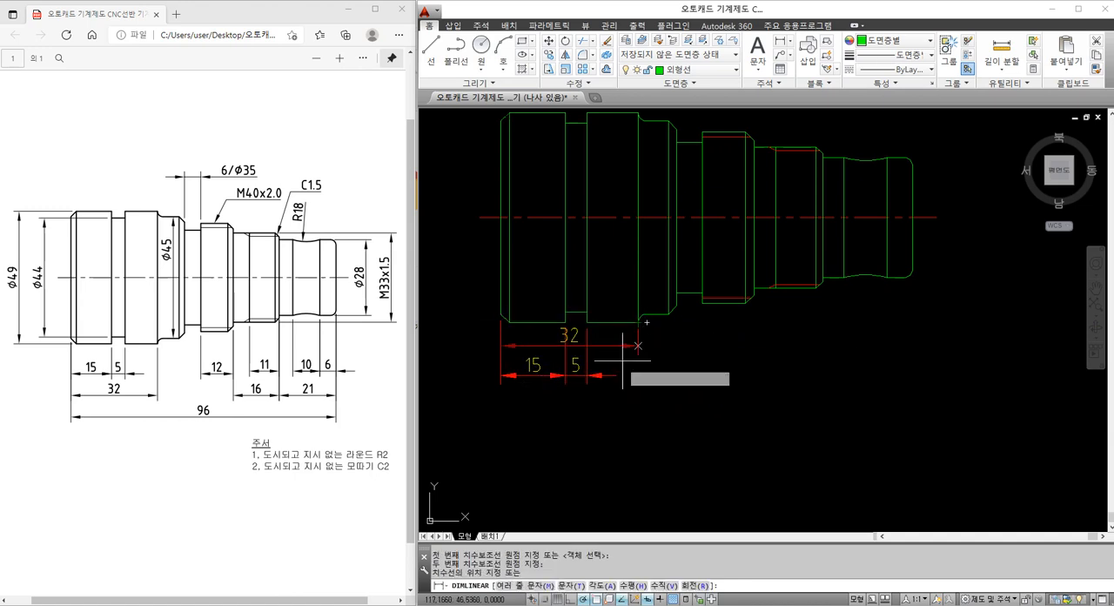
pyautogui.click(602, 412)
pyautogui.press('Return')
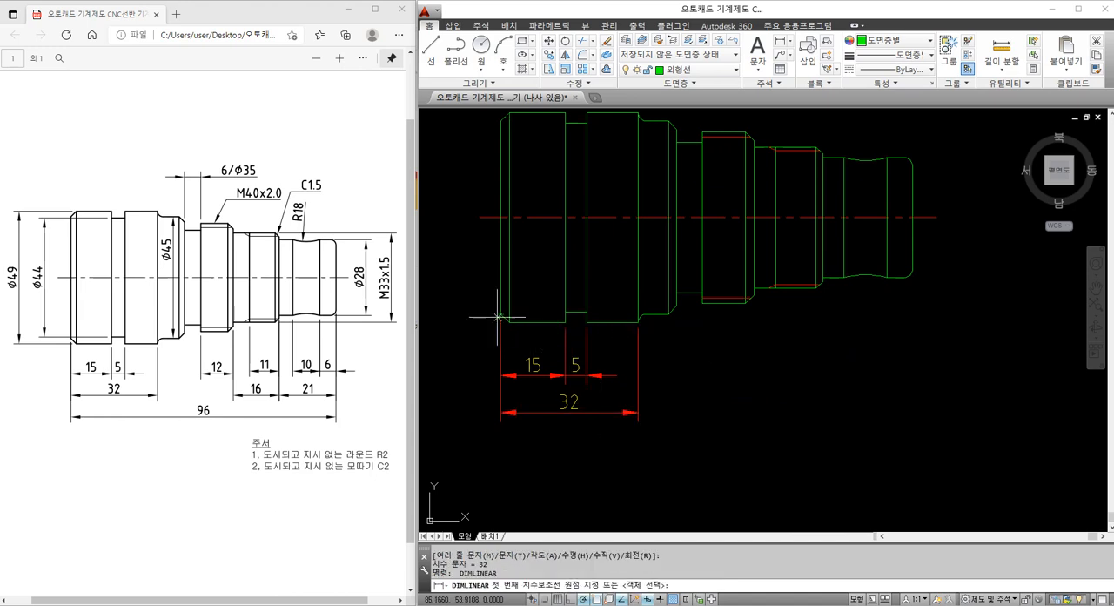
pyautogui.click(502, 316)
pyautogui.click(910, 275)
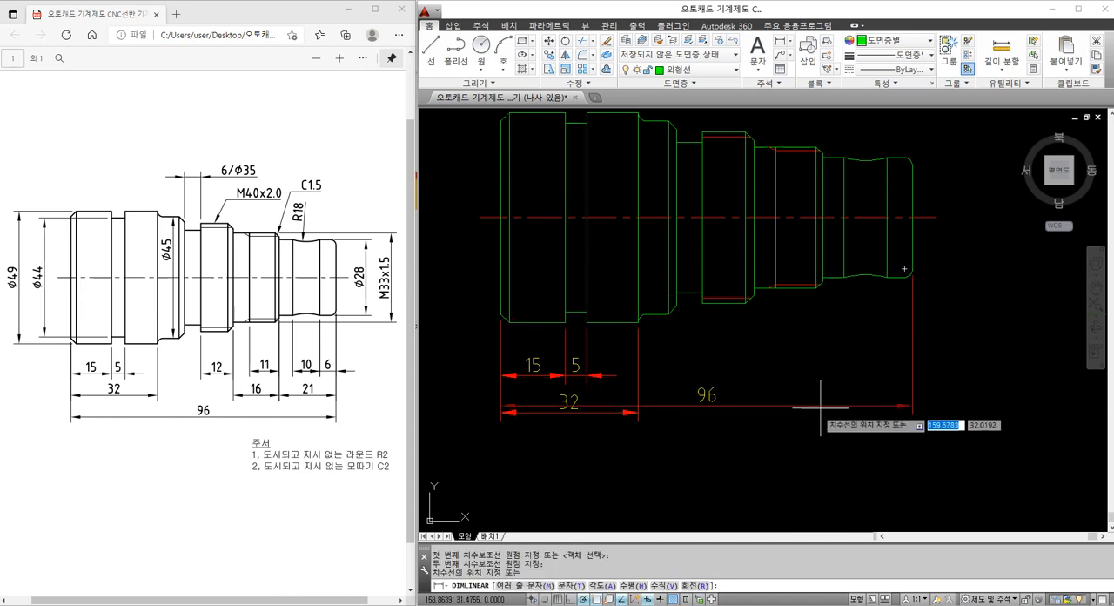
pyautogui.click(791, 449)
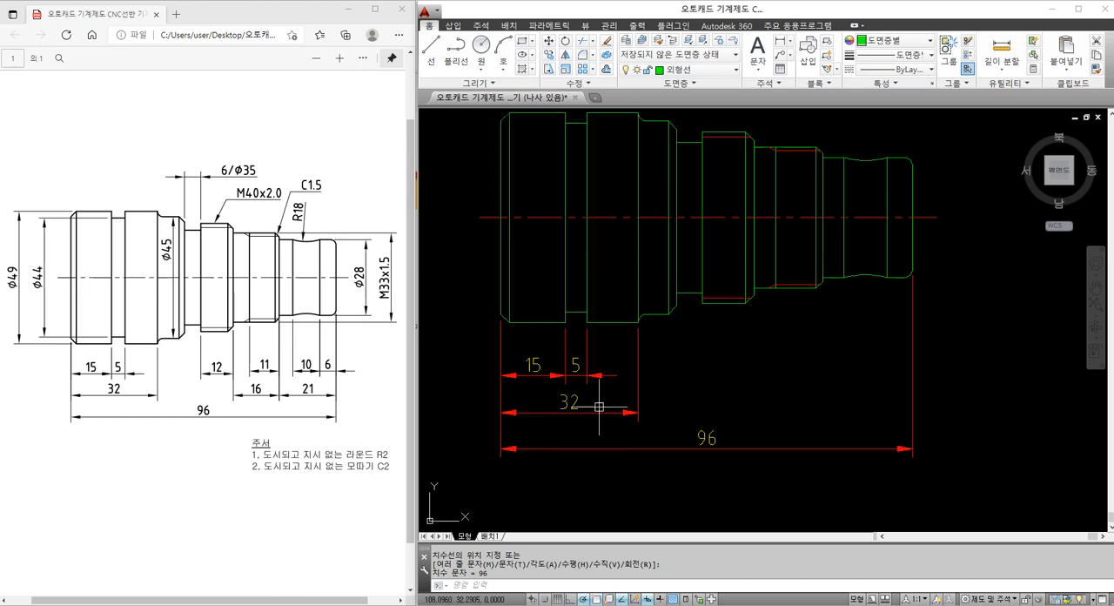
# Dimension the right end section's length and the R18 arc section's width in line with the first dimension row
pyautogui.moveTo(773, 315); pyautogui.dragTo(696, 309, button='middle')
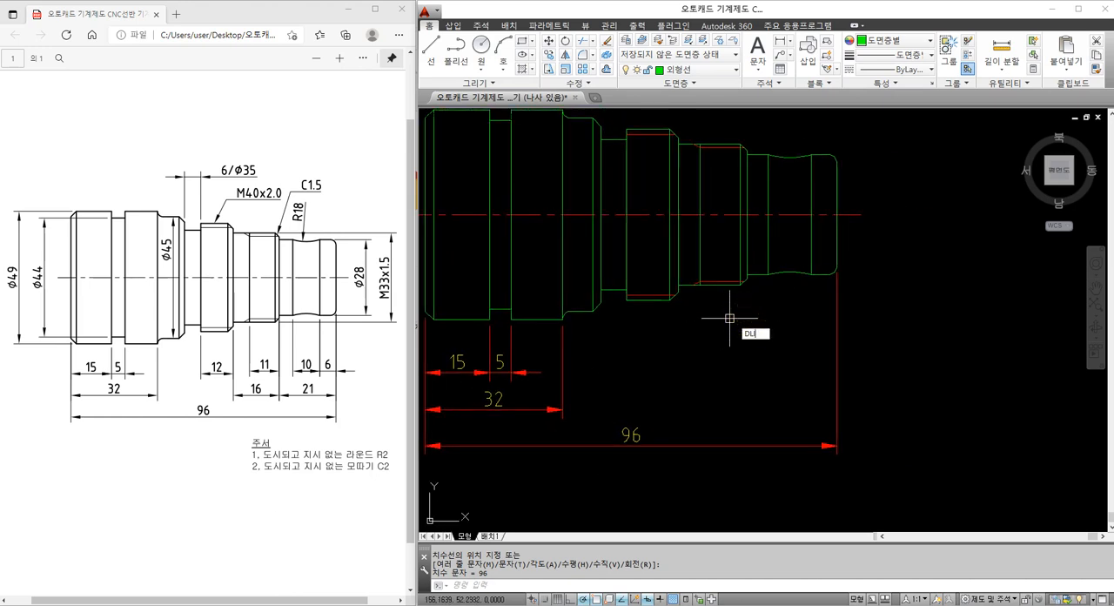
pyautogui.press('Return')
pyautogui.click(828, 266)
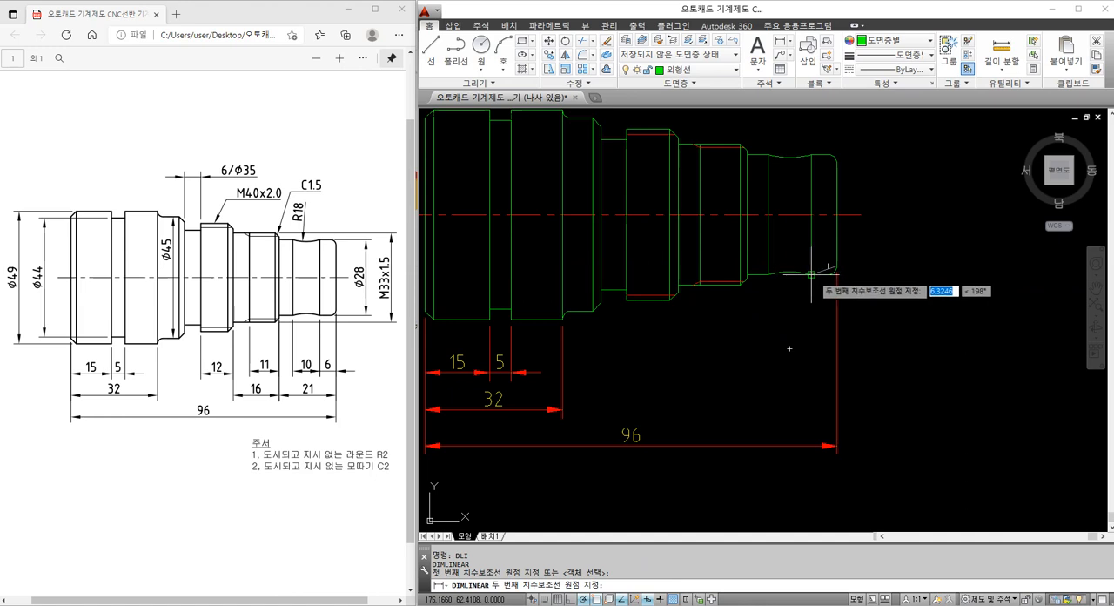
pyautogui.click(812, 277)
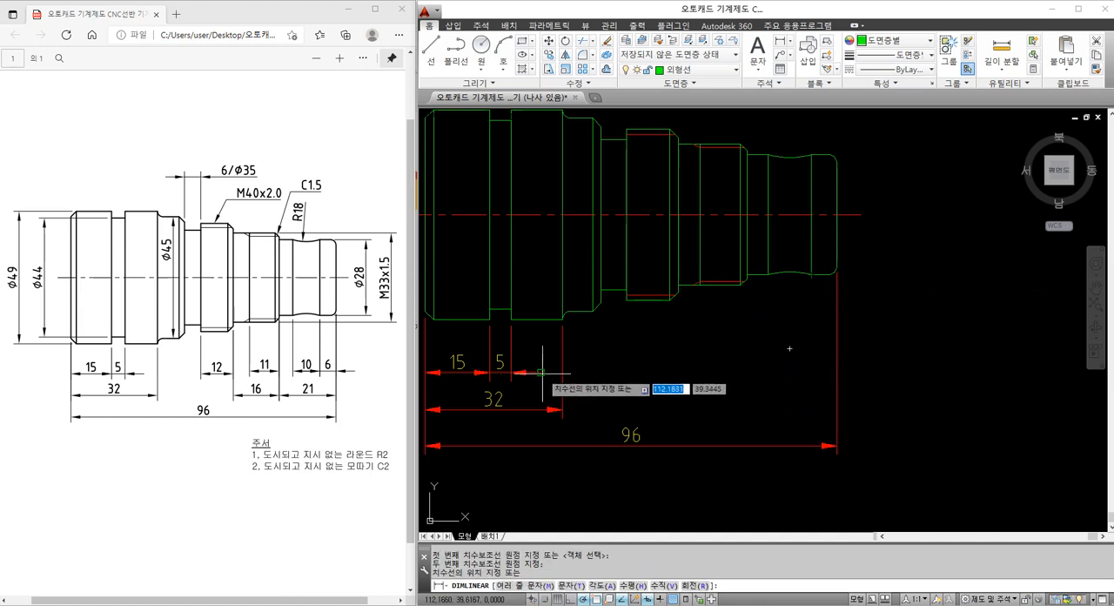
pyautogui.click(823, 363)
pyautogui.press('Return')
pyautogui.click(786, 268)
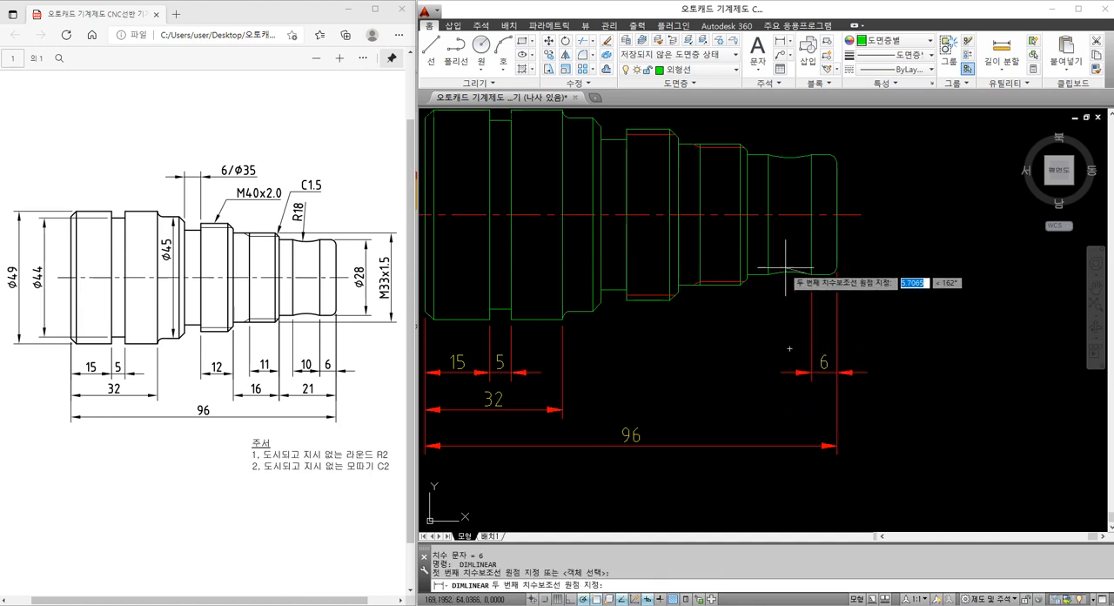
pyautogui.click(769, 278)
pyautogui.click(781, 372)
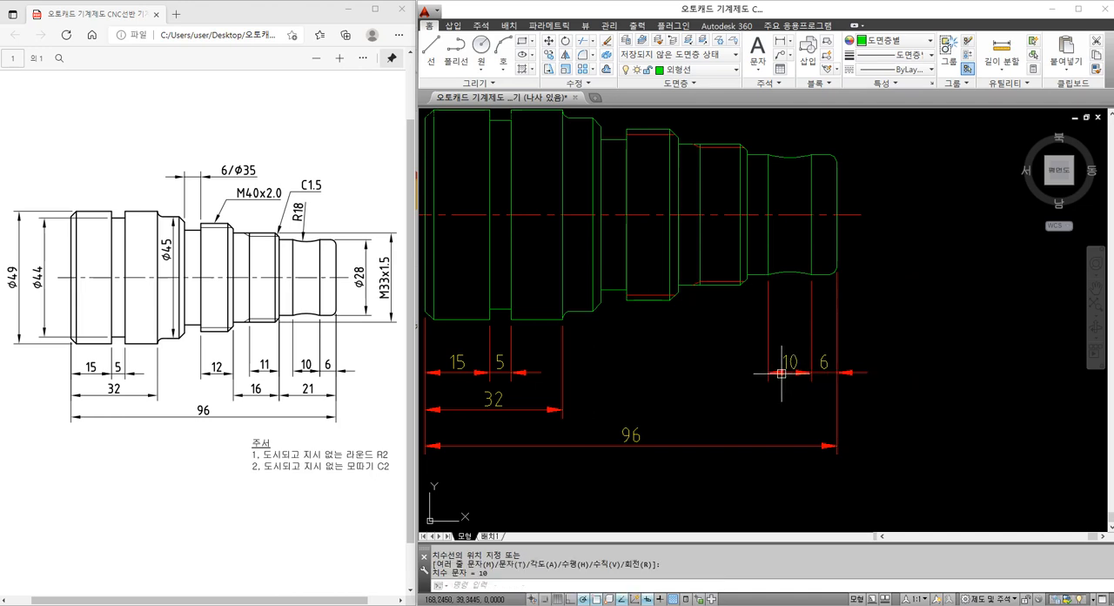
# Dimension the full Ø28 section from the M33 shoulder to the right end face, aligned with the second dimension row
pyautogui.press('Return')
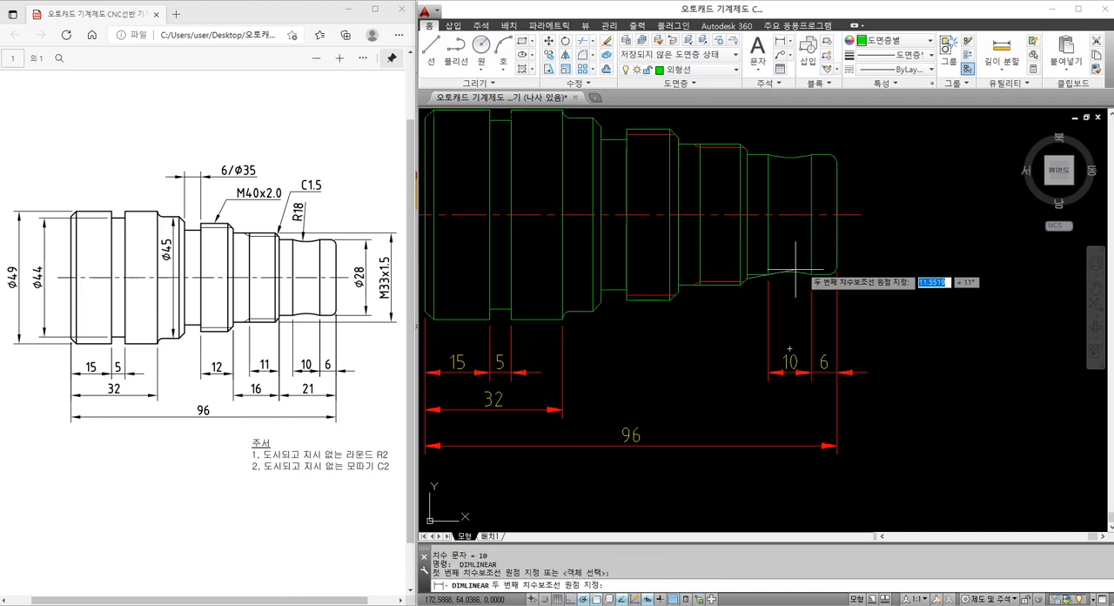
pyautogui.click(747, 282)
pyautogui.click(836, 272)
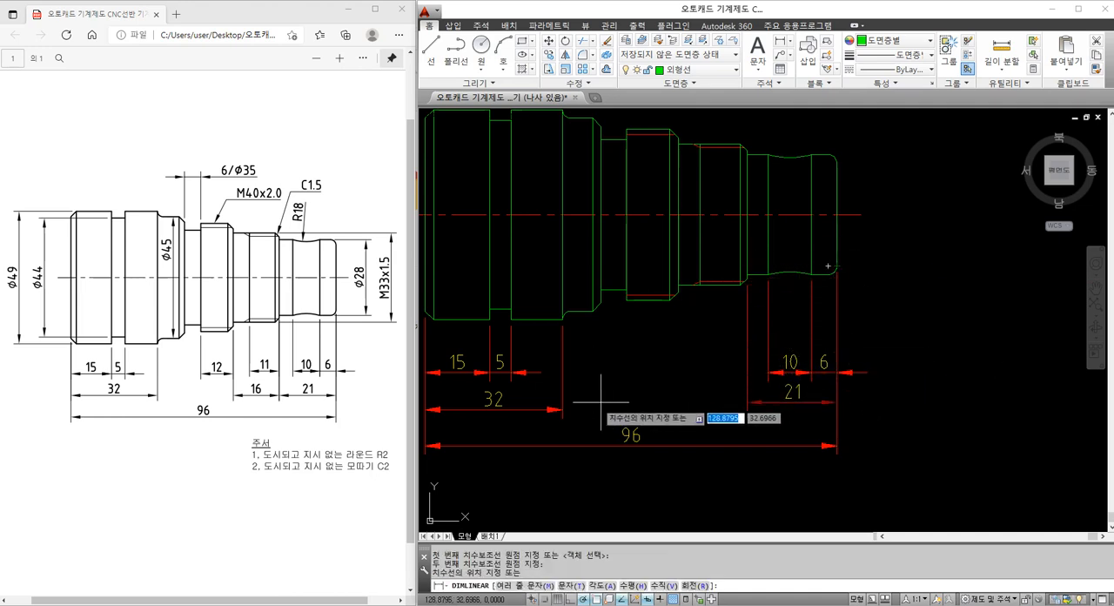
pyautogui.click(522, 408)
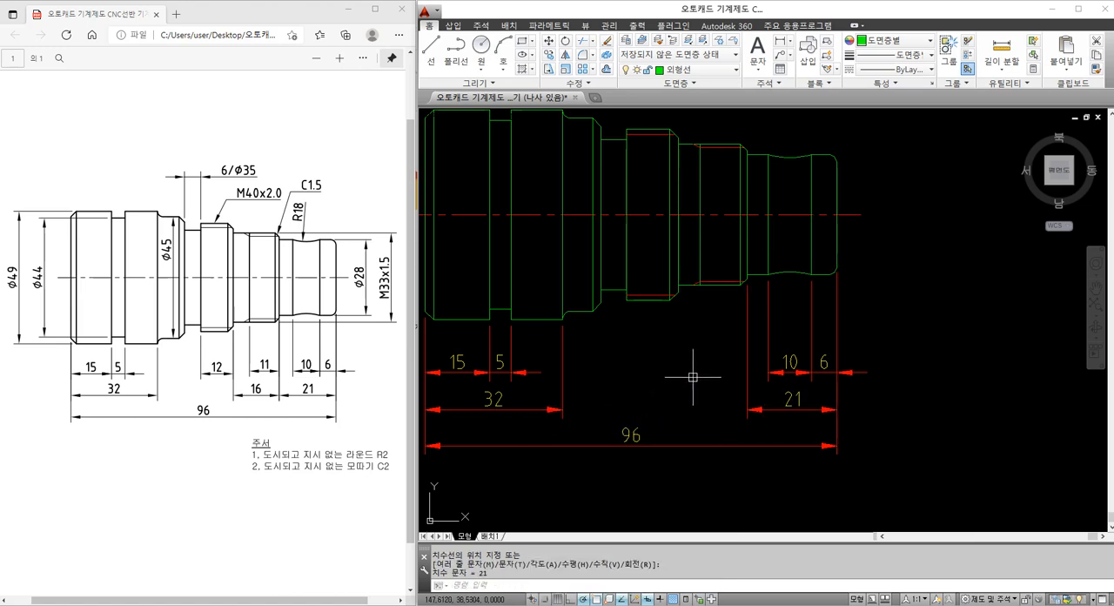
# Dimension the M33x1.5 thread length on the first row and the full section from the M40 shoulder on the second row
pyautogui.press('Return')
pyautogui.click(746, 281)
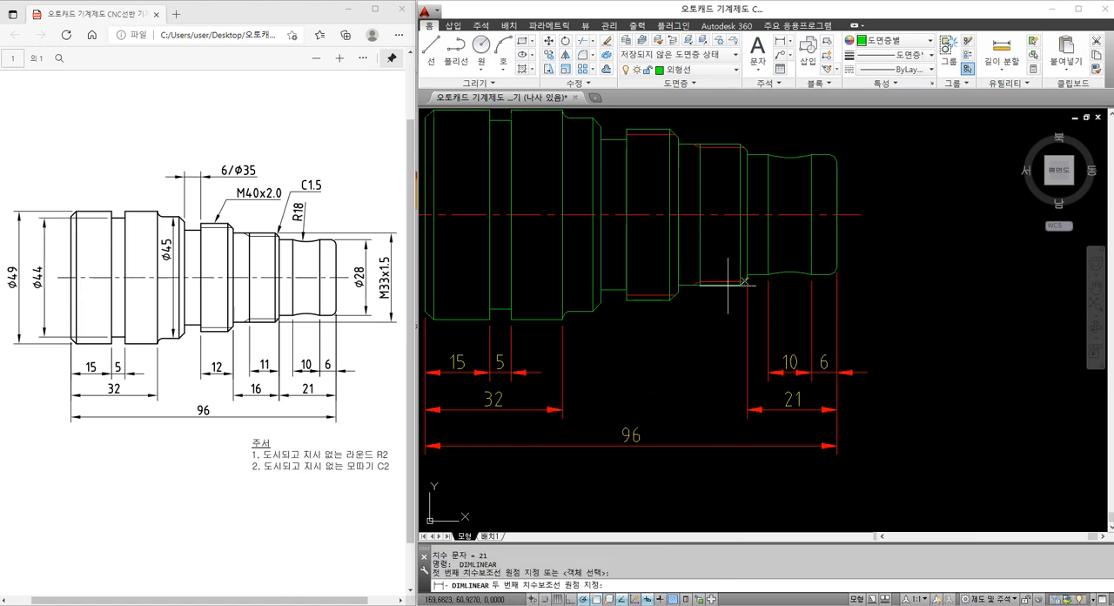
pyautogui.click(701, 284)
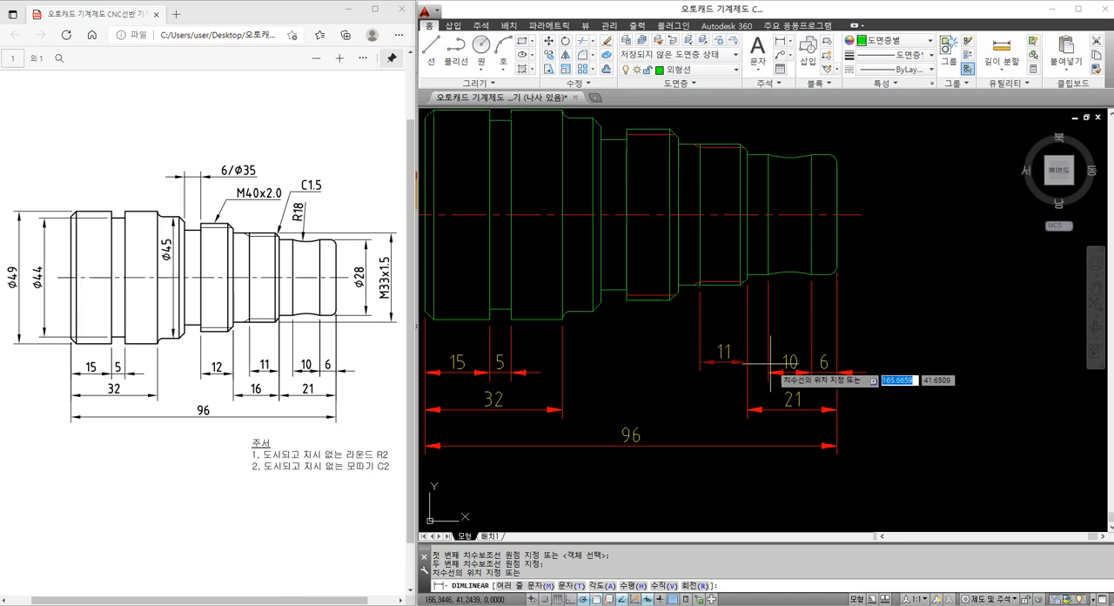
pyautogui.click(860, 372)
pyautogui.press('Return')
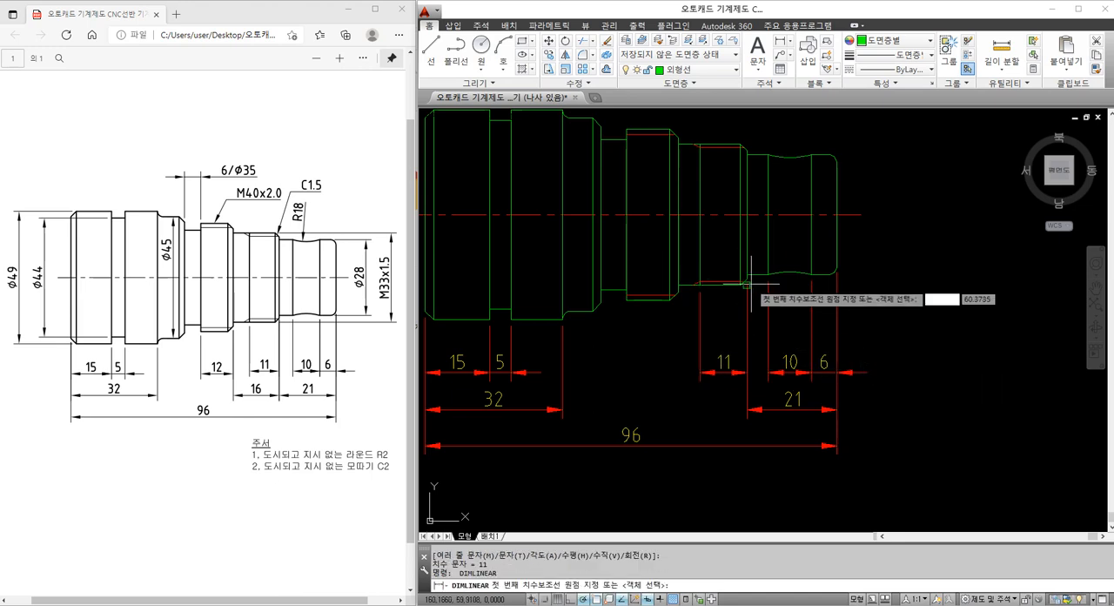
pyautogui.click(745, 281)
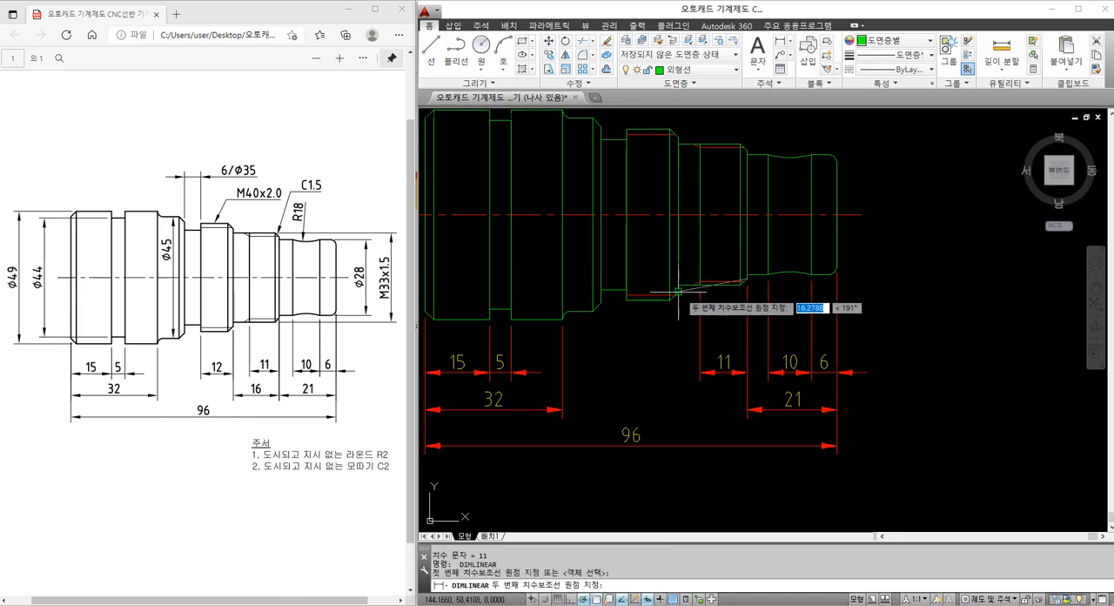
pyautogui.click(676, 290)
pyautogui.click(792, 406)
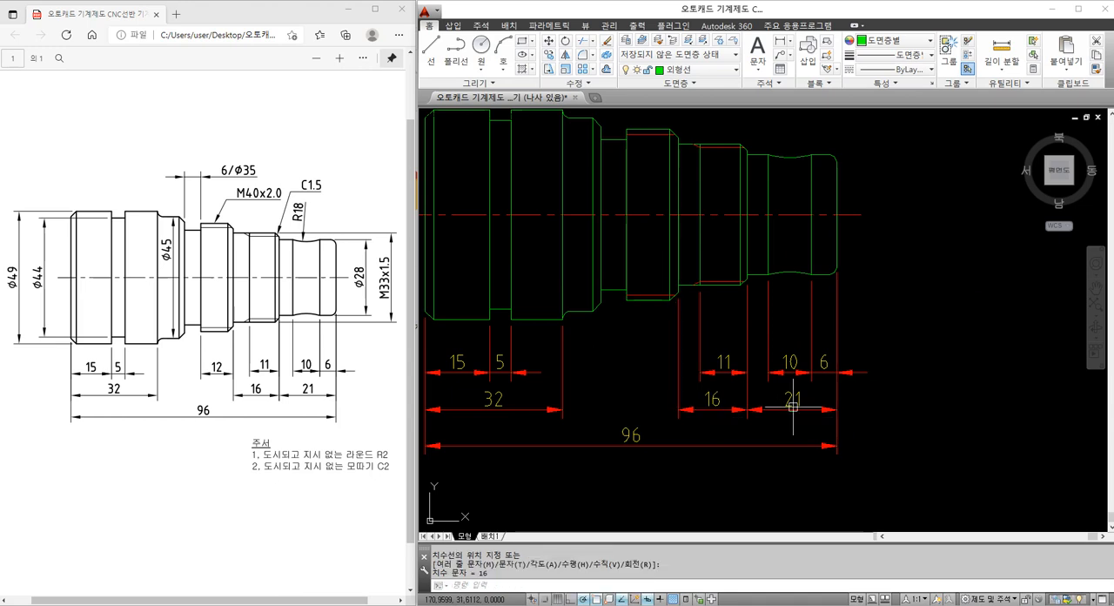
# Dimension the M40x2.0 threaded section's width below the shaft, in line with the first dimension row
pyautogui.press('Return')
pyautogui.click(677, 287)
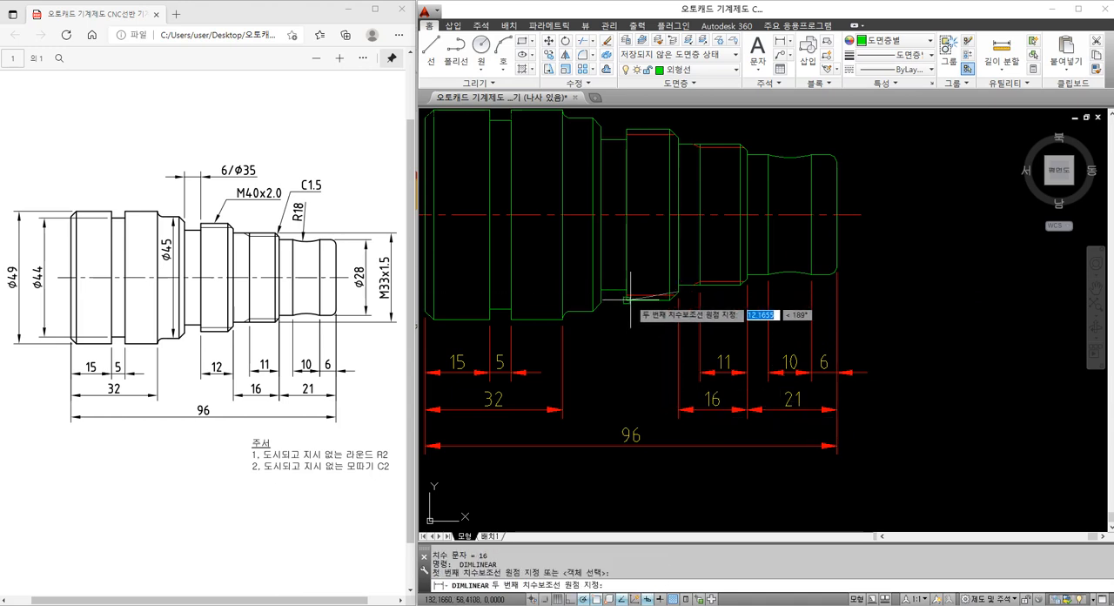
pyautogui.click(627, 299)
pyautogui.click(668, 380)
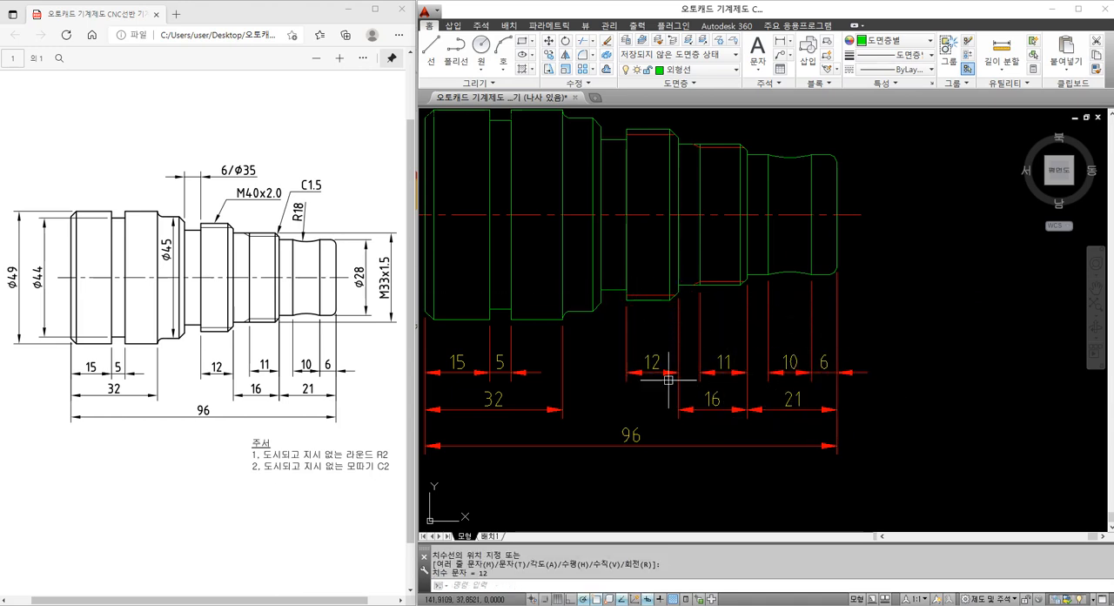
# Dimension the relief groove before the M40 thread above the shaft, extending its dimension text to read 6/Ø35
pyautogui.moveTo(692, 273); pyautogui.dragTo(795, 267, button='middle')
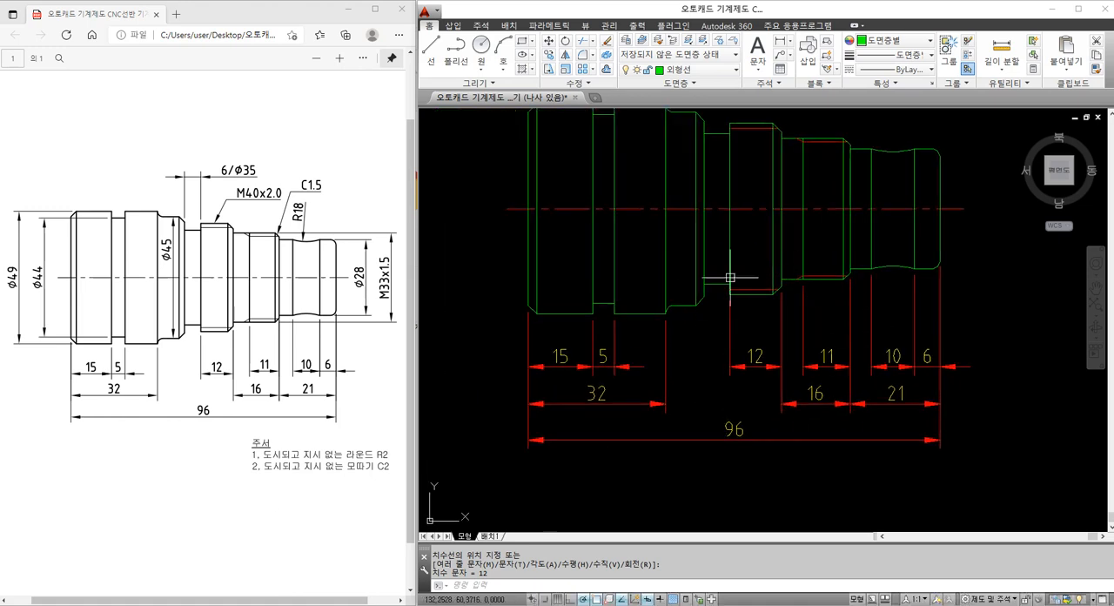
pyautogui.moveTo(729, 278); pyautogui.dragTo(708, 322, button='middle')
pyautogui.moveTo(718, 184); pyautogui.dragTo(672, 214, button='middle')
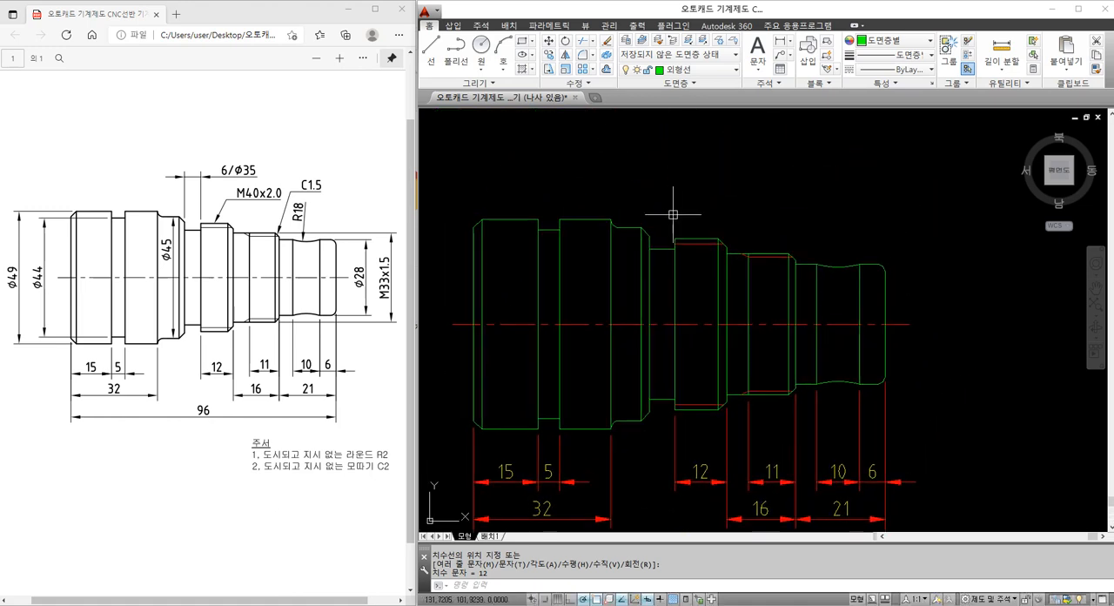
pyautogui.write('DLI')
pyautogui.press('Return')
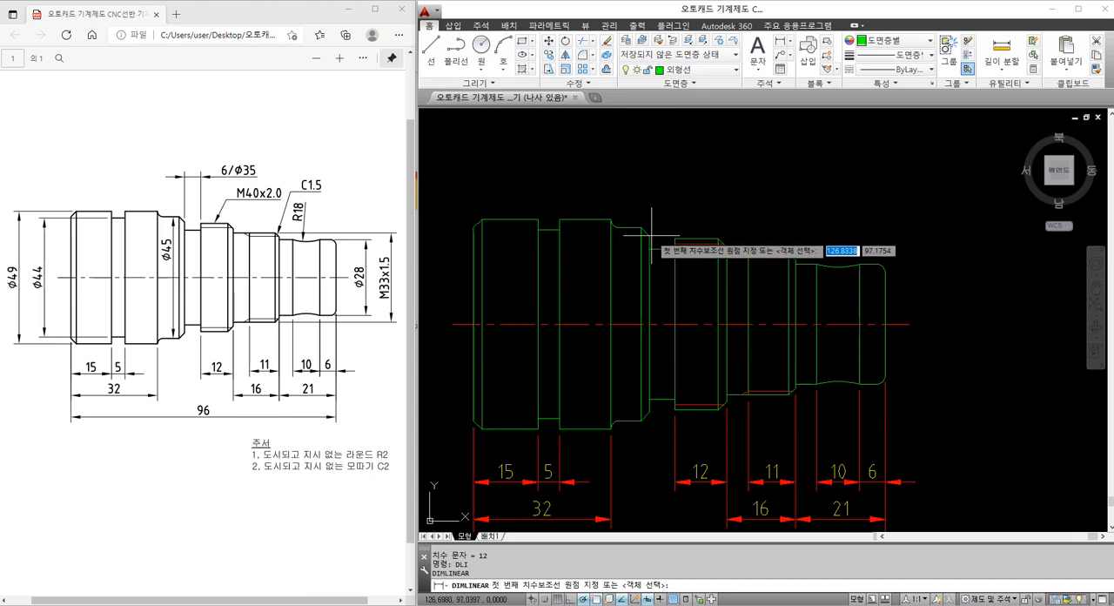
pyautogui.click(650, 235)
pyautogui.click(675, 249)
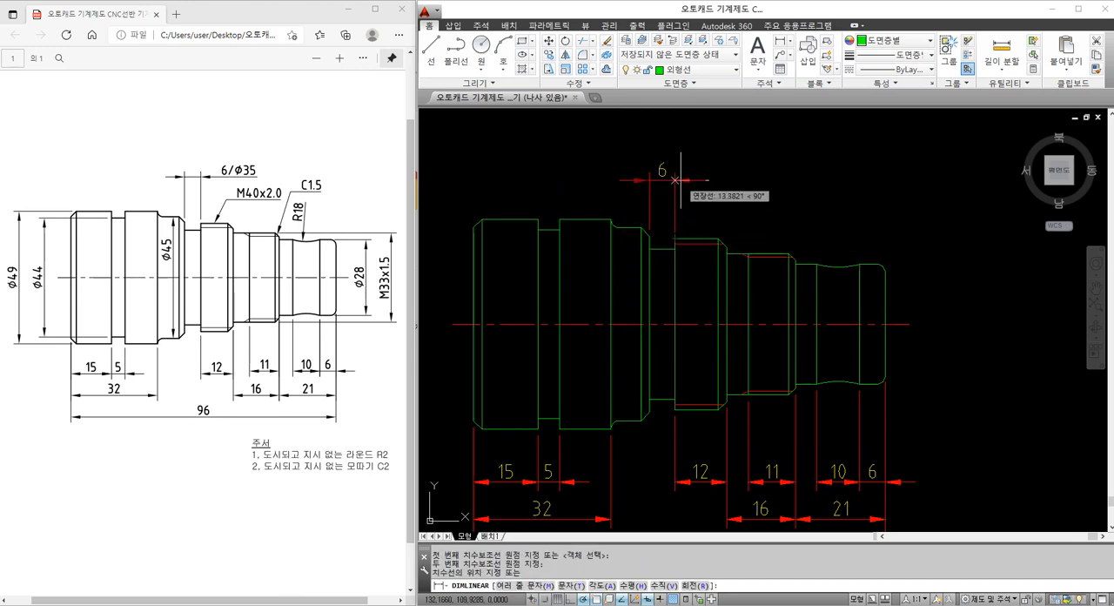
pyautogui.write('m')
pyautogui.press('Return')
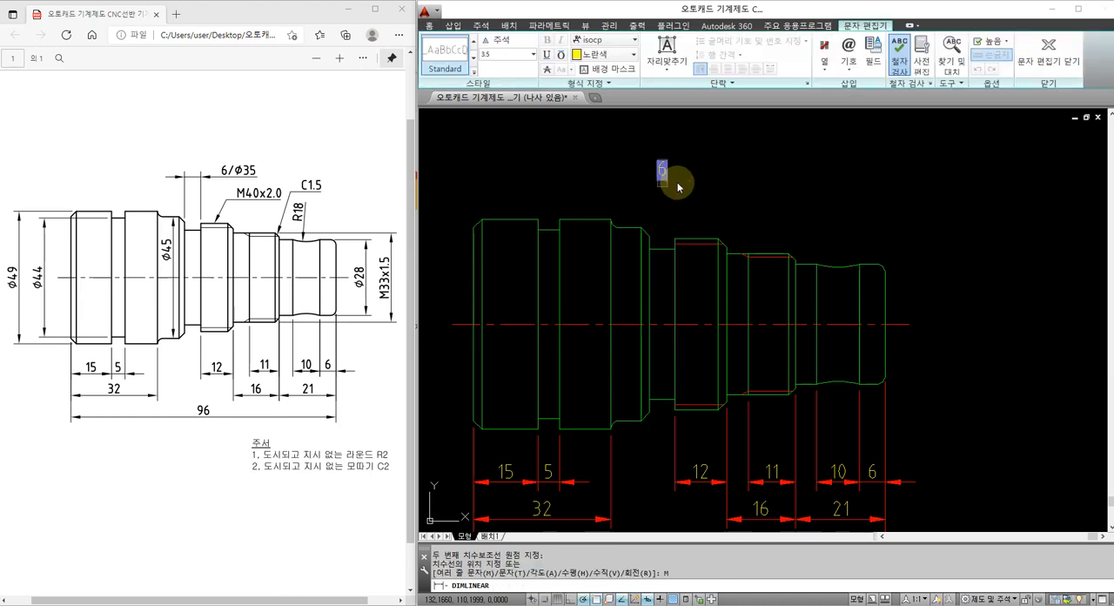
pyautogui.write('/%%')
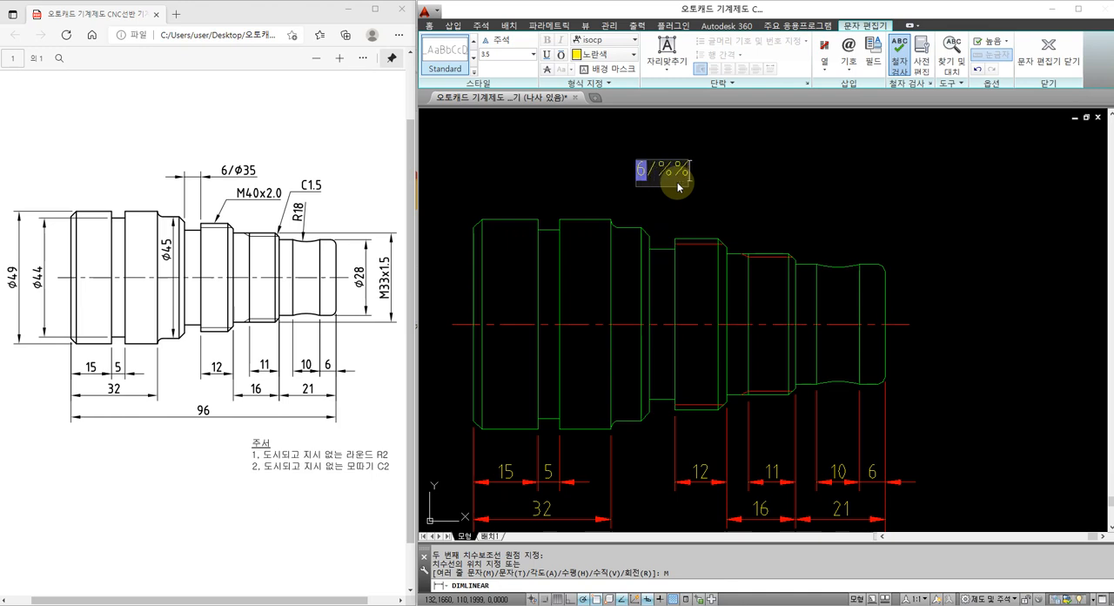
pyautogui.write('c35')
pyautogui.click(746, 172)
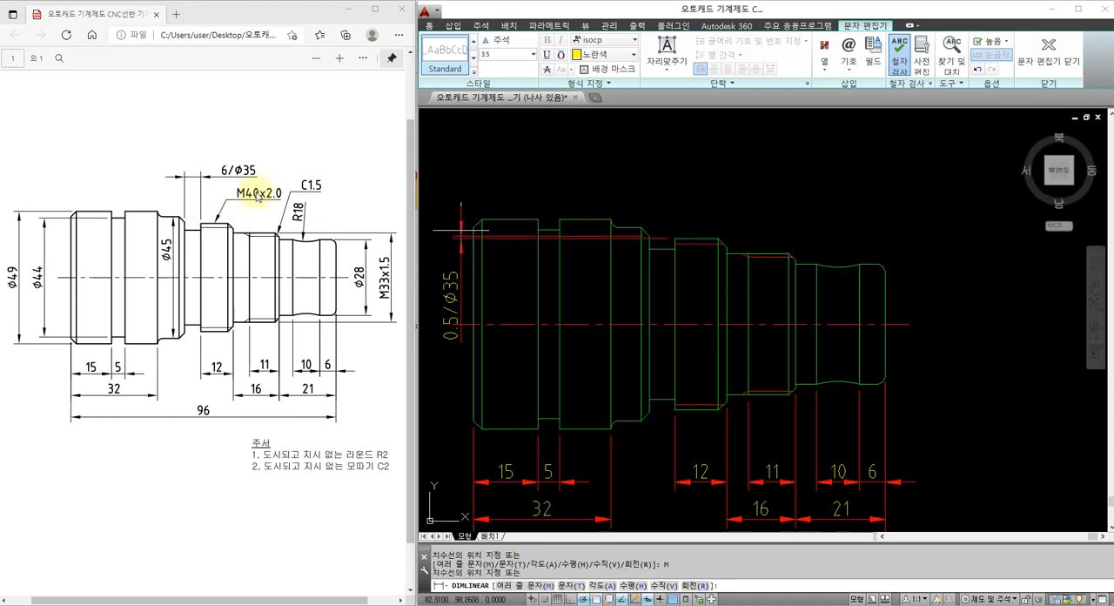
pyautogui.click(667, 159)
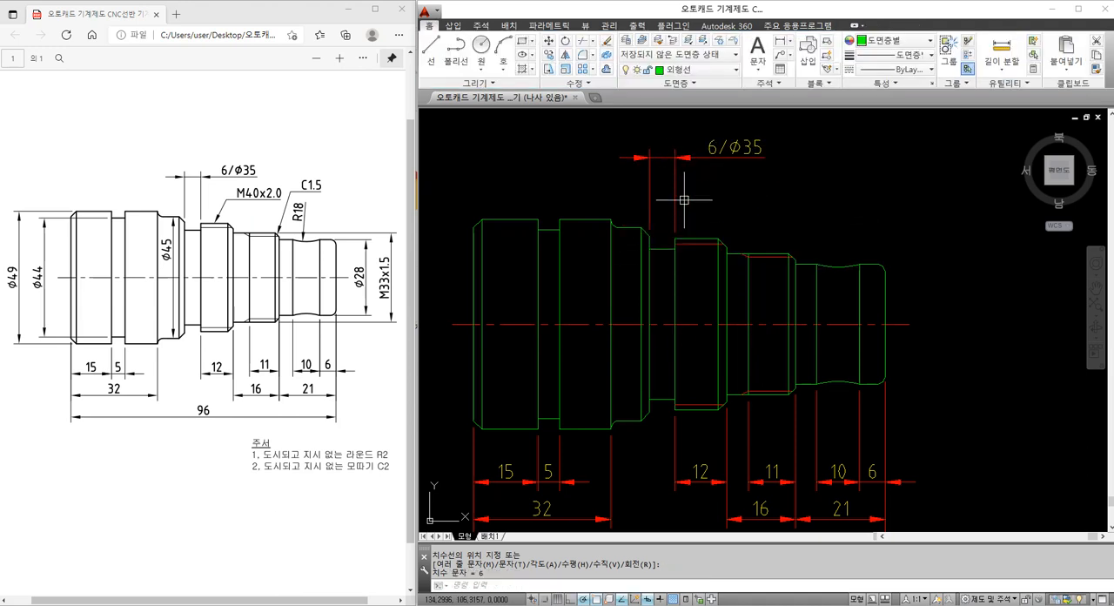
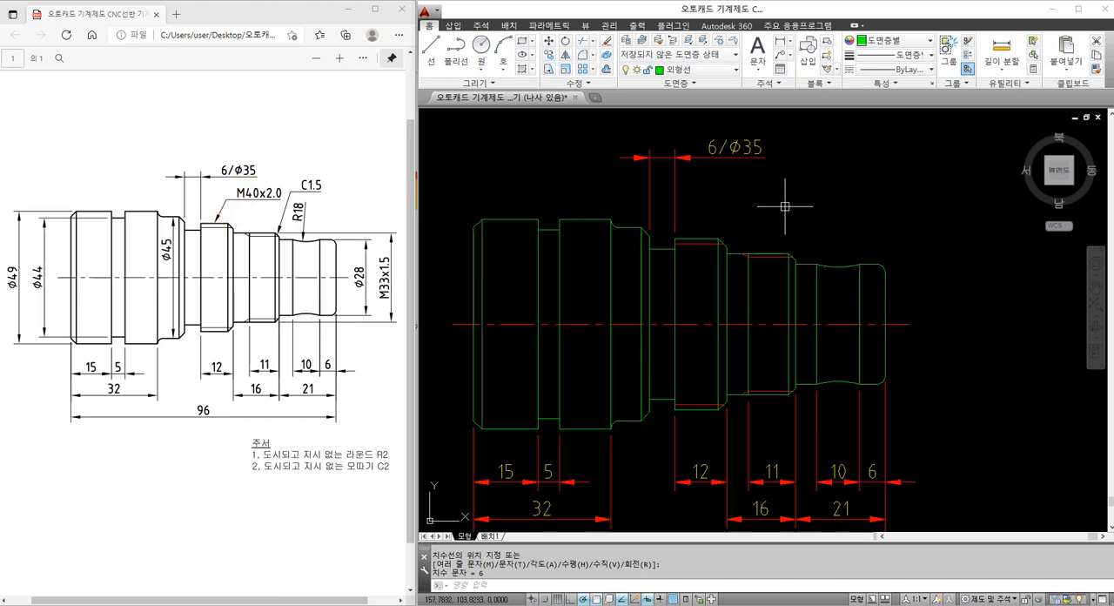
# Start a quick leader and configure its multiline text attachment to underline the bottom line
pyautogui.write('LE')
pyautogui.click(785, 206)
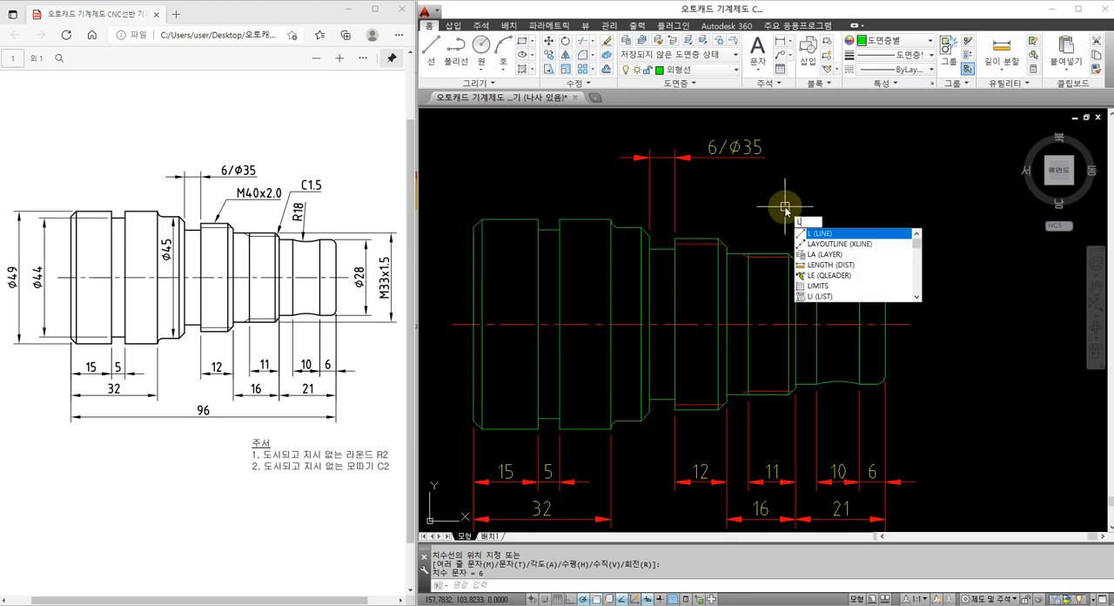
pyautogui.press('Return')
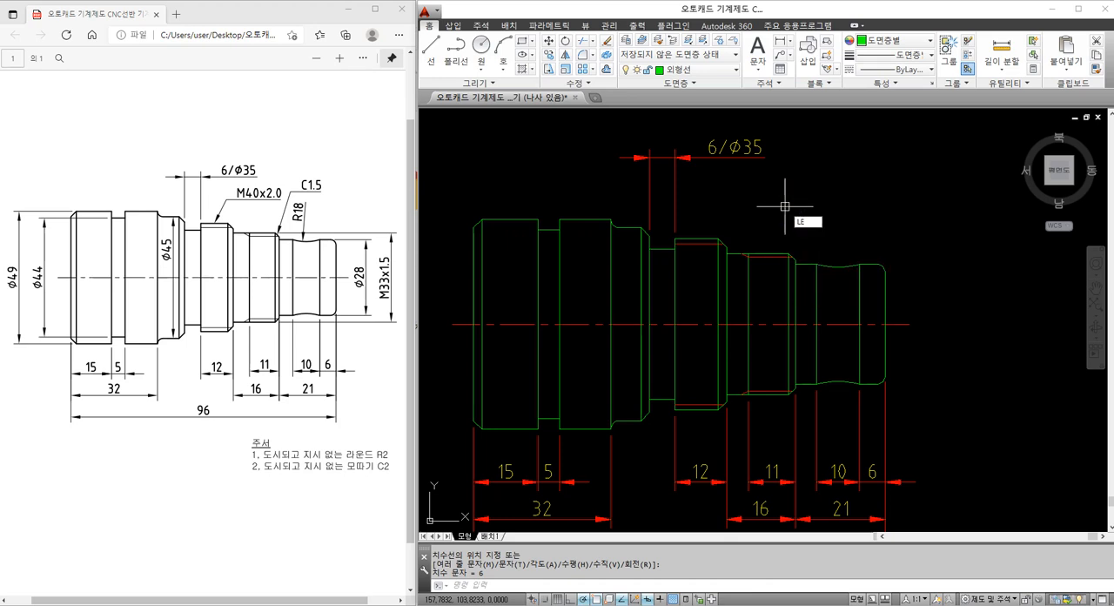
pyautogui.press('Return')
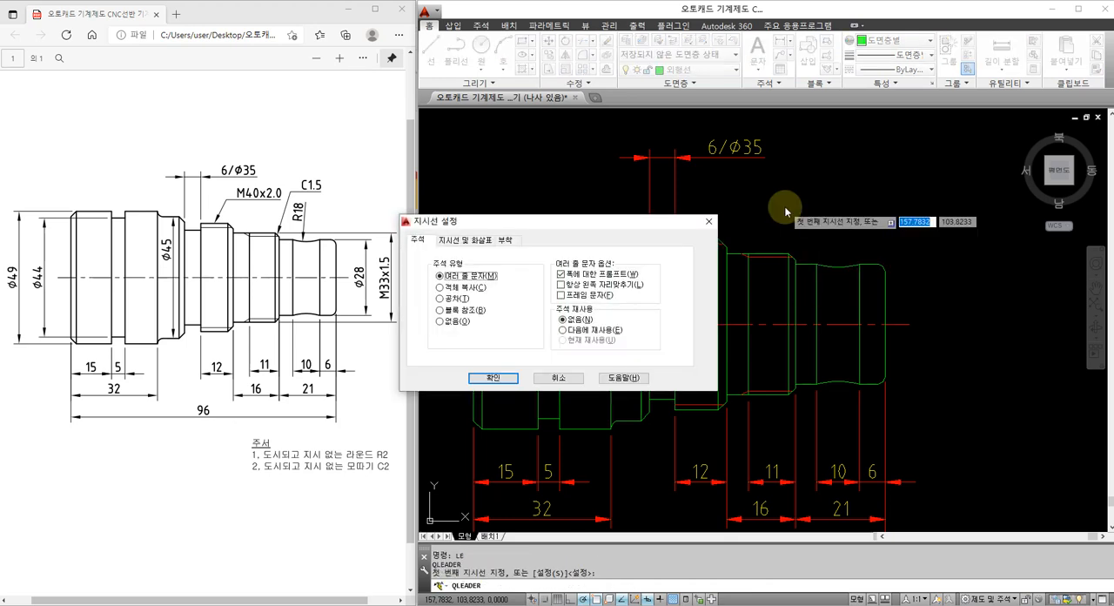
pyautogui.click(504, 239)
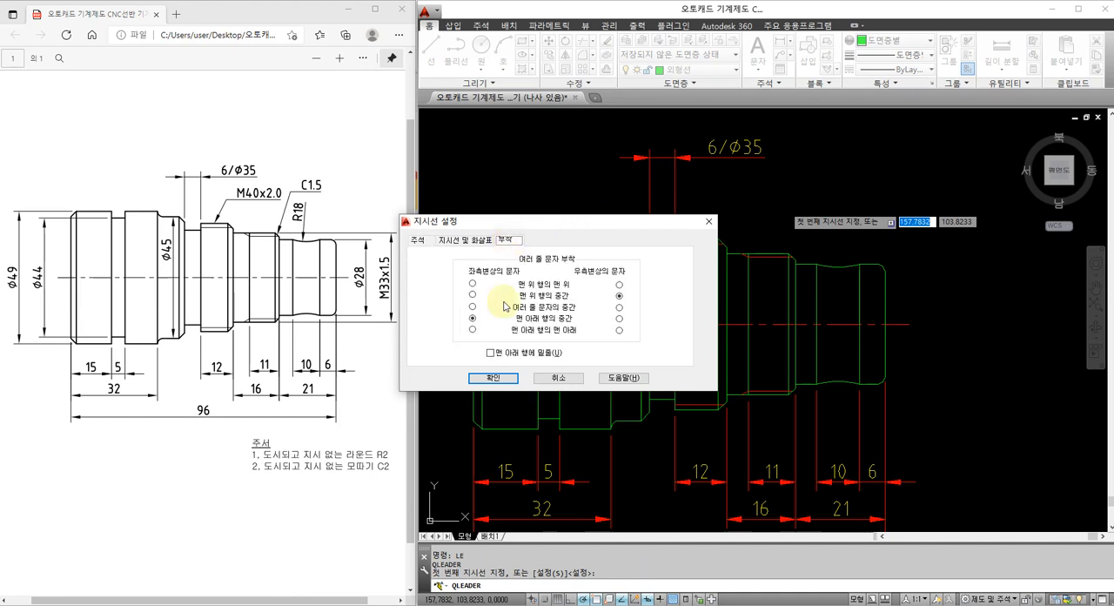
pyautogui.click(490, 353)
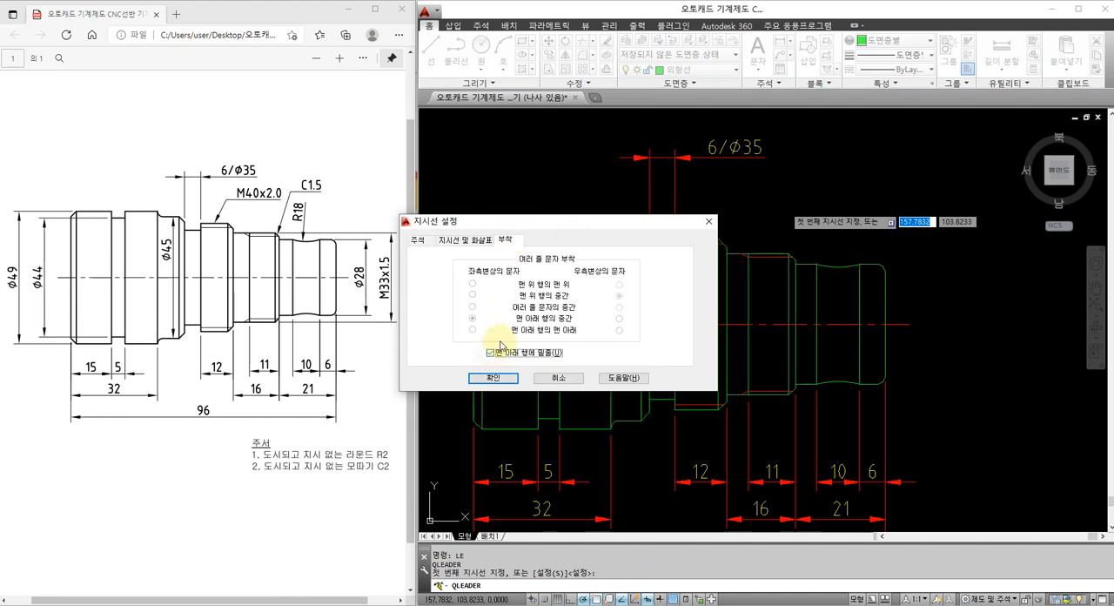
pyautogui.click(491, 378)
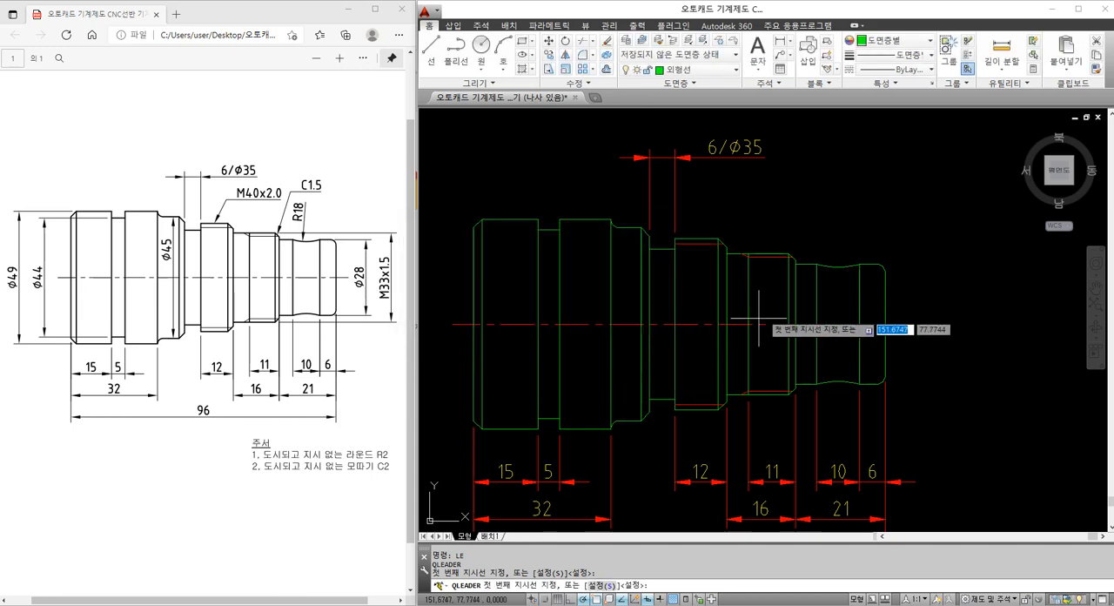
# Add a leader from the upper edge of the wider threaded section, up and to the right, labelled M40x2.0
pyautogui.click(703, 237)
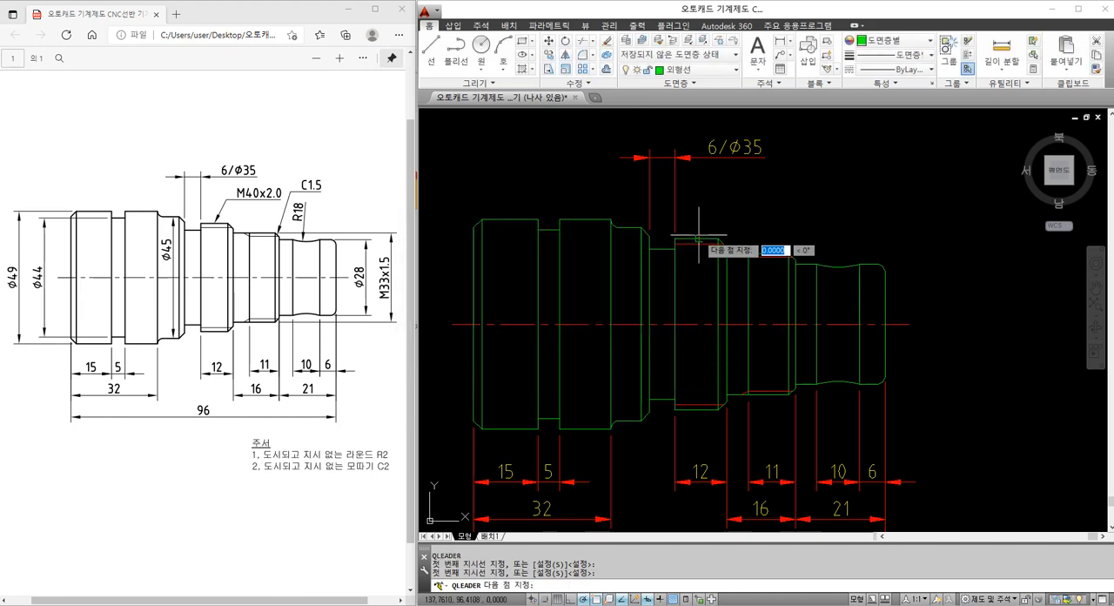
pyautogui.click(734, 193)
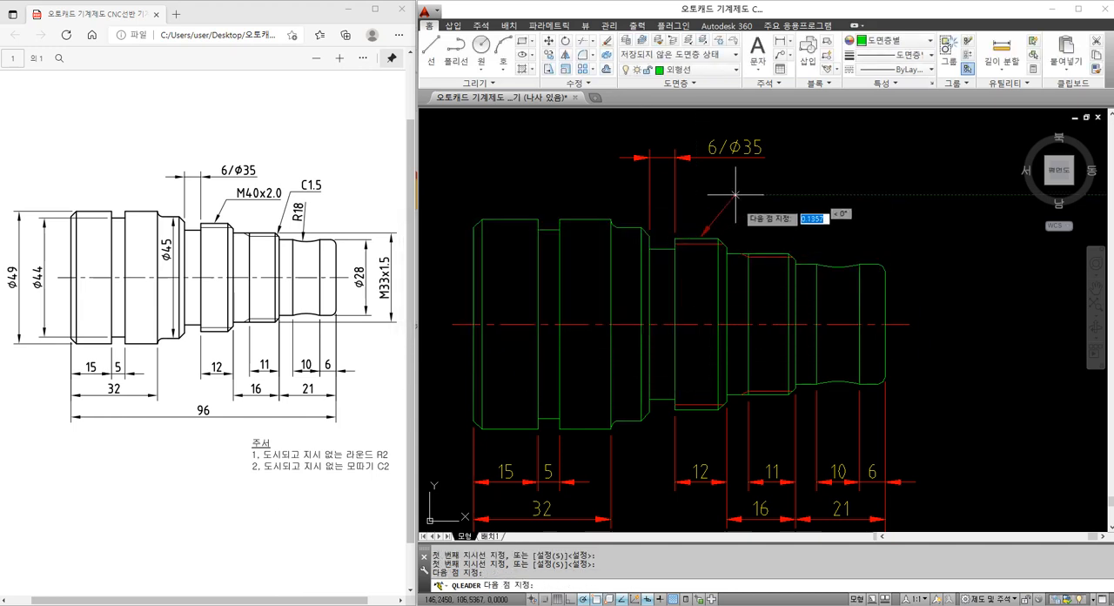
pyautogui.click(758, 181)
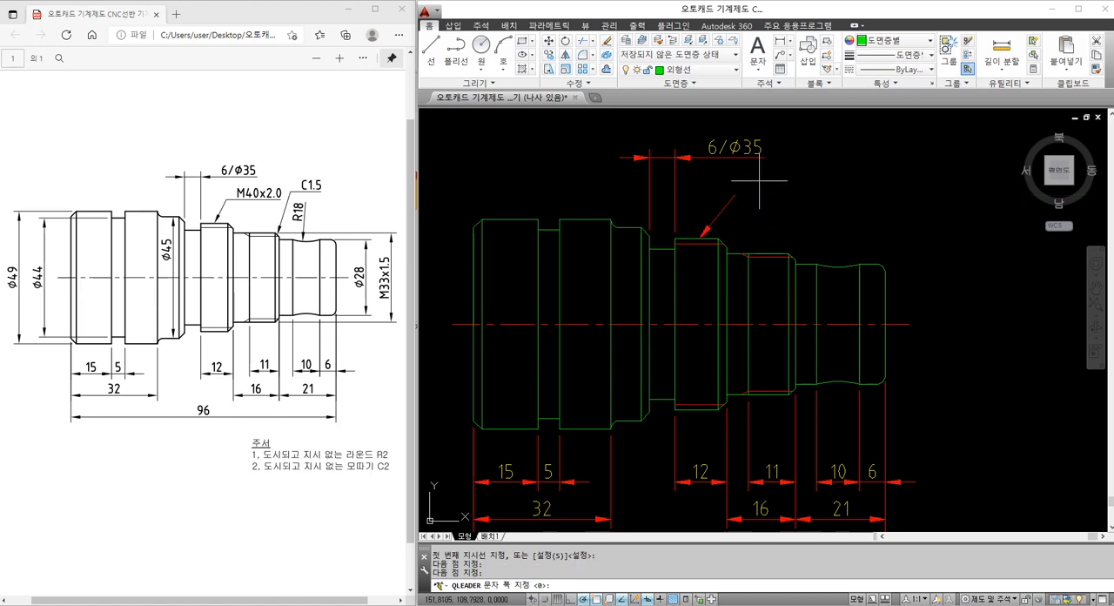
pyautogui.press('Return')
pyautogui.write('M')
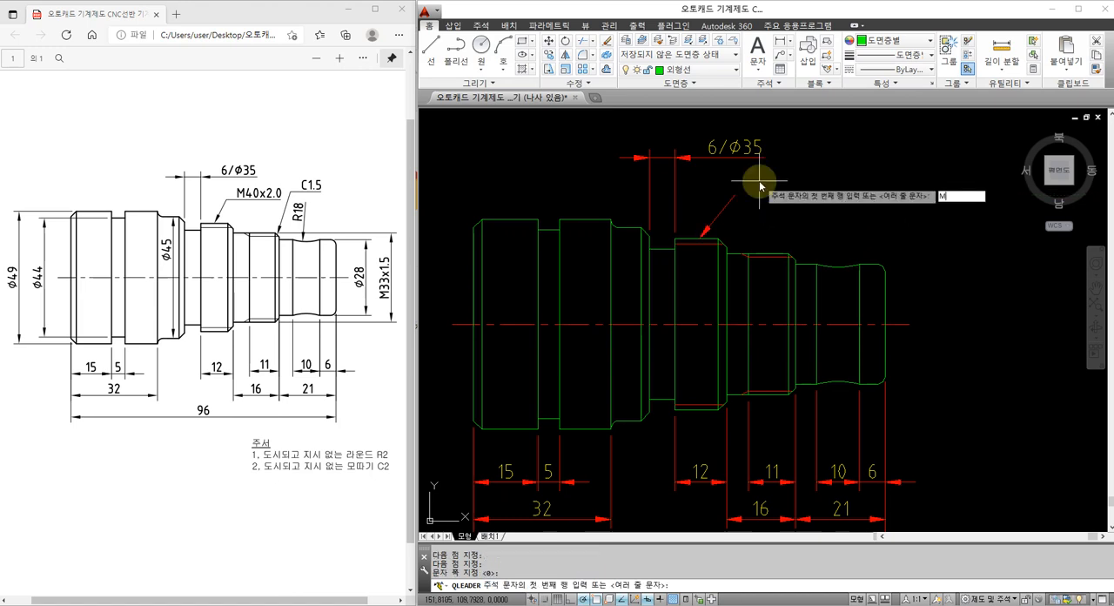
pyautogui.write('40')
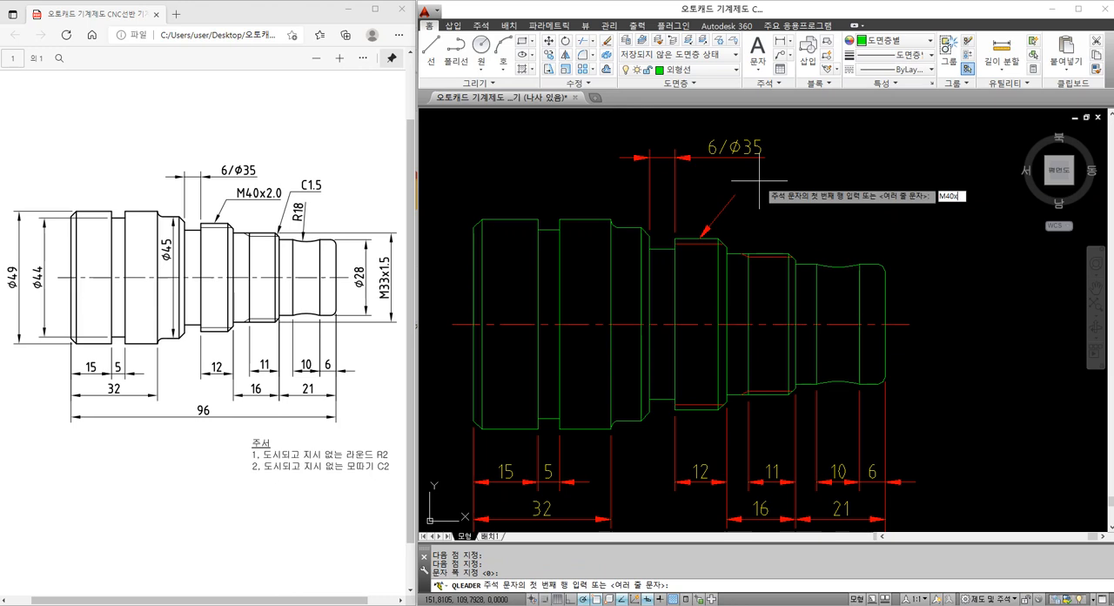
pyautogui.write('x2')
pyautogui.click(758, 184)
pyautogui.write('.0')
pyautogui.press('Return')
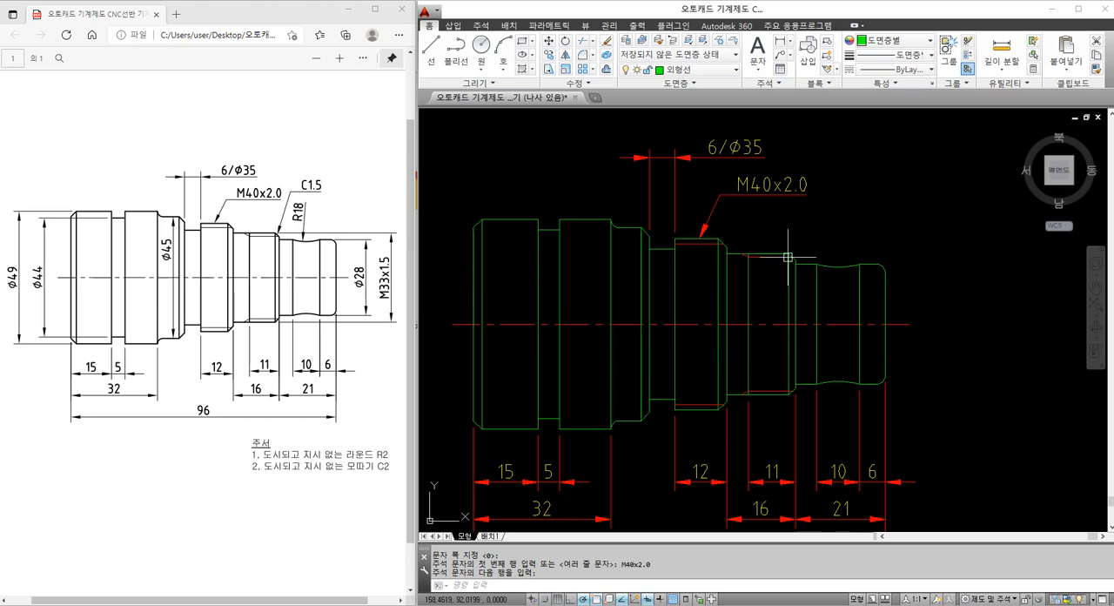
# Add a radius dimension to the concave arc on the upper edge of the Ø28 section, with its text above the shaft
pyautogui.write('dra')
pyautogui.press('Return')
pyautogui.click(831, 265)
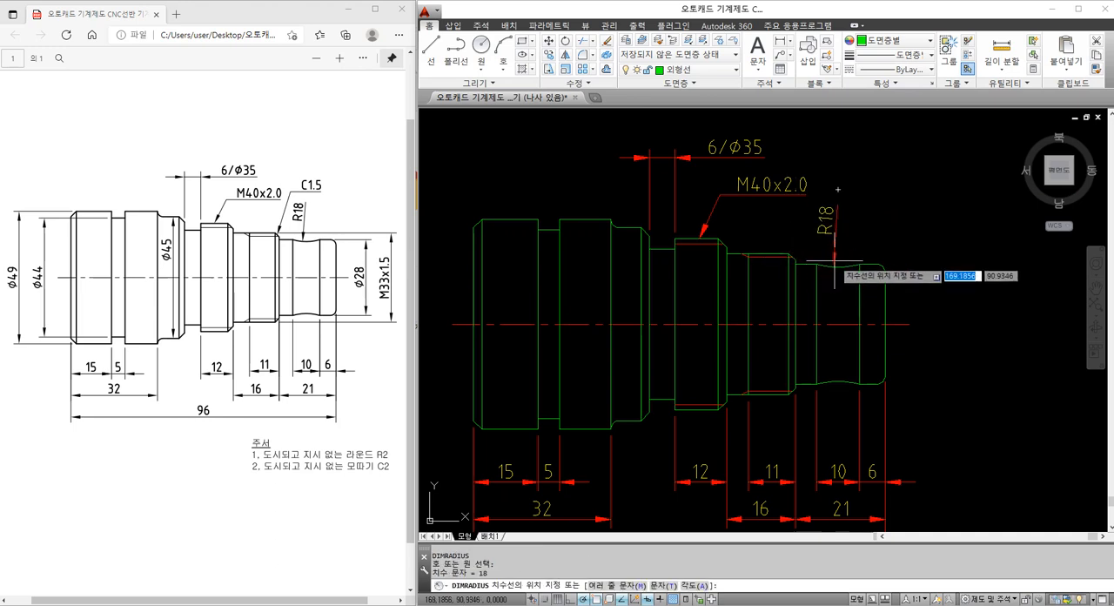
pyautogui.click(836, 261)
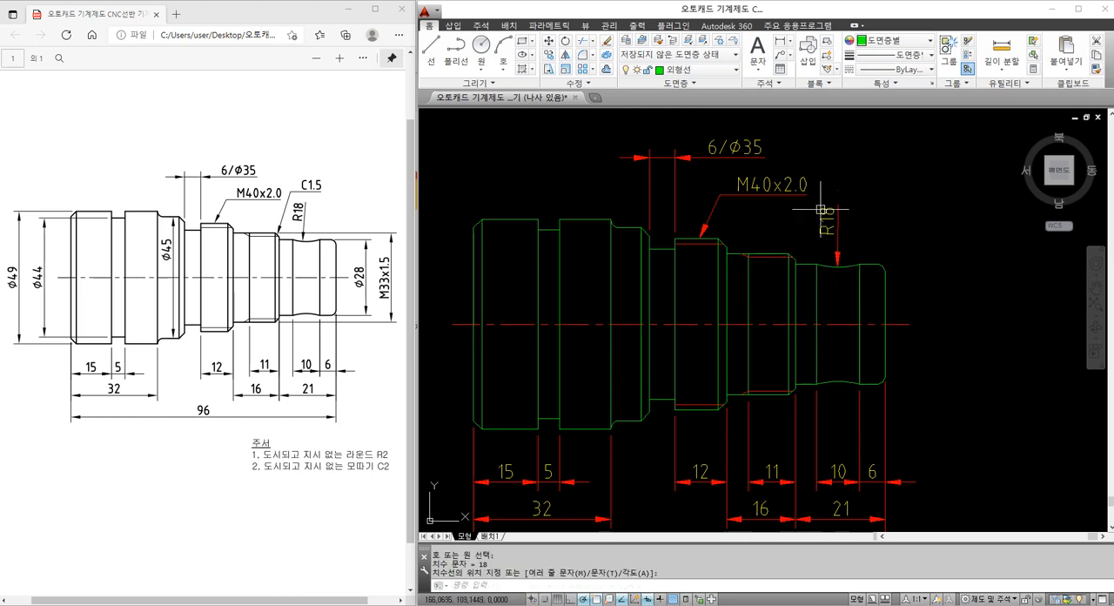
# Add a leader from the chamfer at the upper end of the M33 thread, labelled C1.5
pyautogui.write('le')
pyautogui.press('Return')
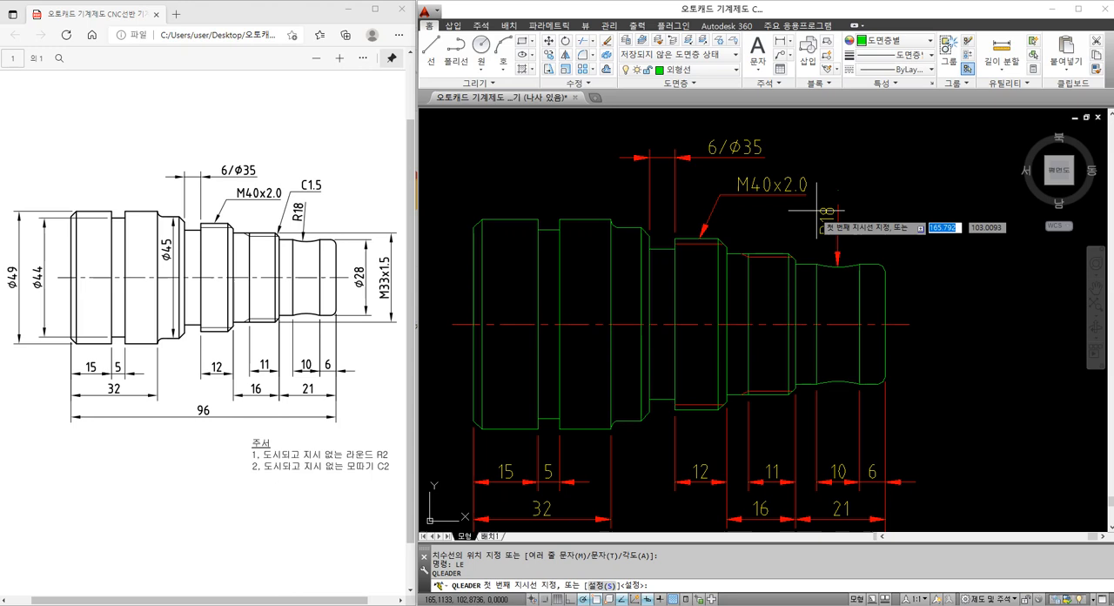
pyautogui.scroll(3, 799, 247)
pyautogui.click(790, 250)
pyautogui.scroll(-3, 790, 249)
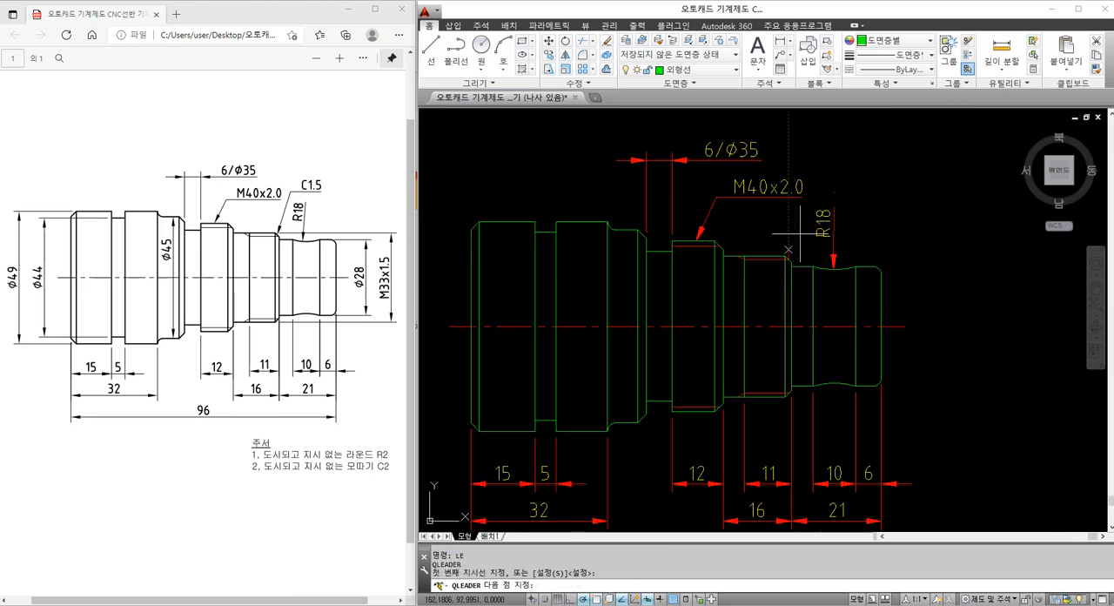
pyautogui.click(826, 172)
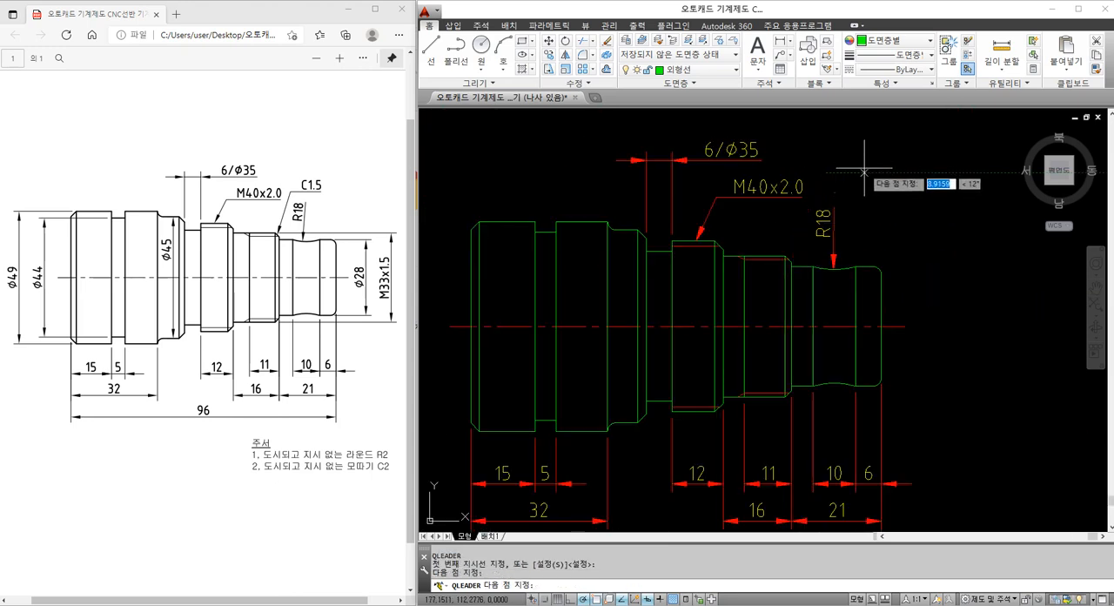
pyautogui.press('Return')
pyautogui.press('Return')
pyautogui.write('C1.5')
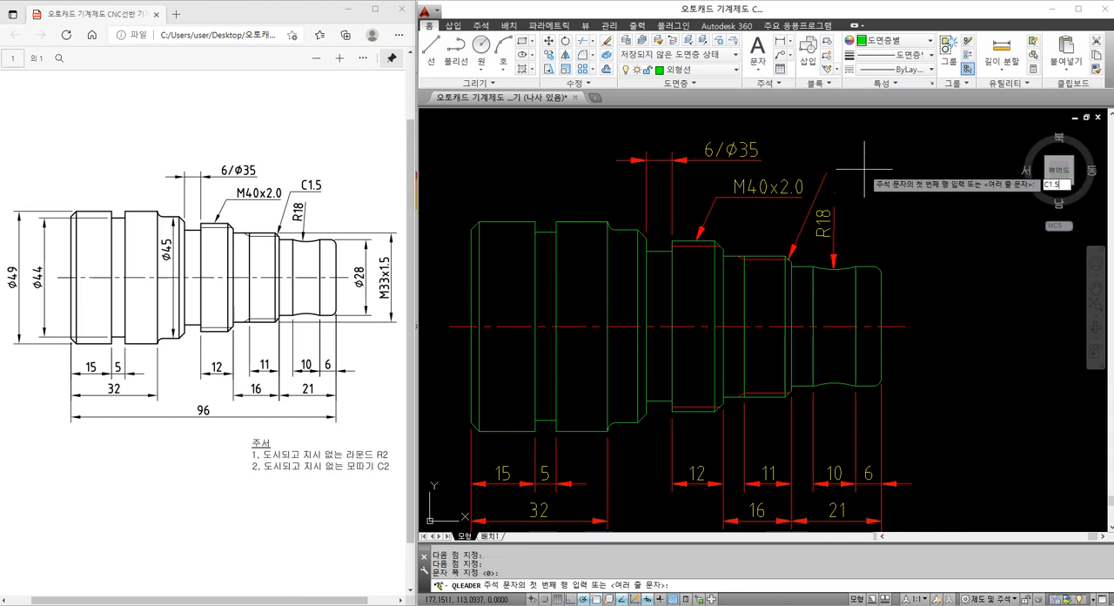
pyautogui.press('Return')
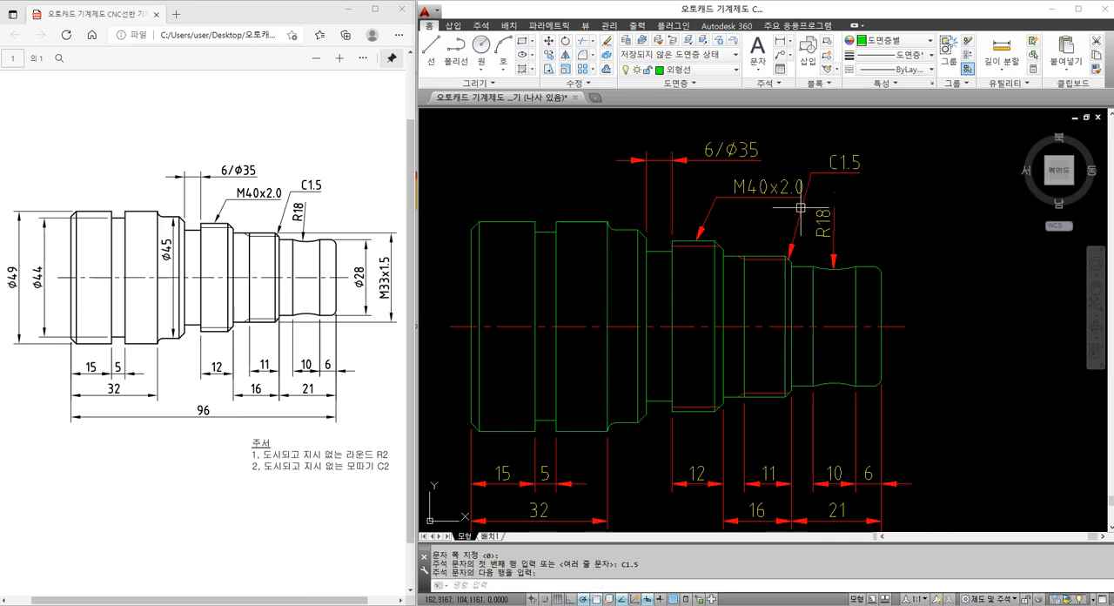
# Stretch the C1.5 label and its leader landing slightly down and to the right, keeping the arrowhead on the chamfer
pyautogui.scroll(2, 868, 156)
pyautogui.press('Return')
pyautogui.write('s')
pyautogui.press('Return')
pyautogui.click(885, 198)
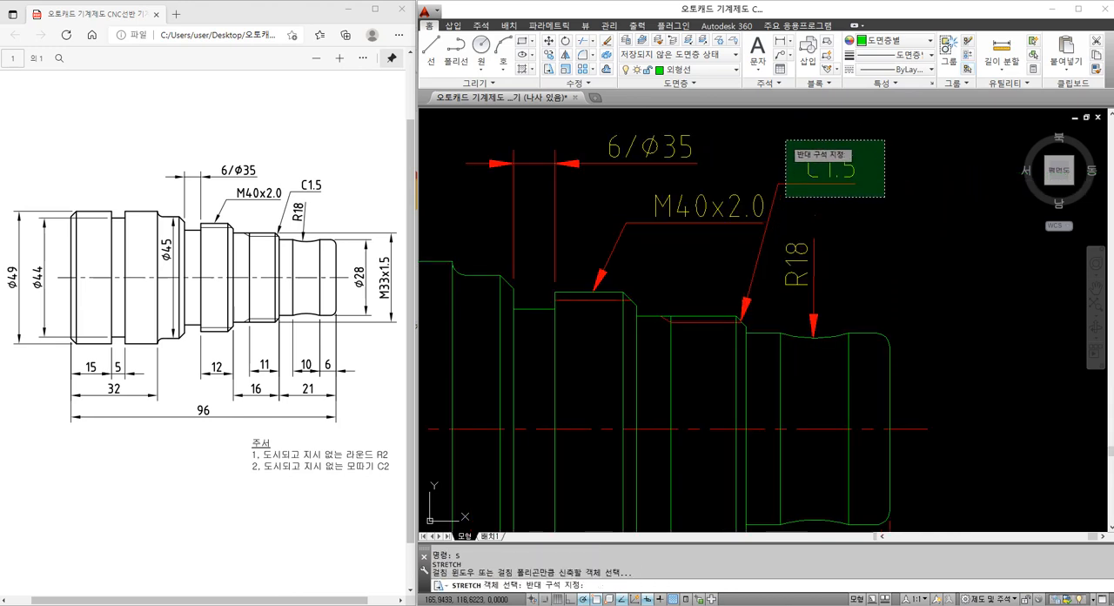
pyautogui.click(776, 137)
pyautogui.press('Return')
pyautogui.click(867, 206)
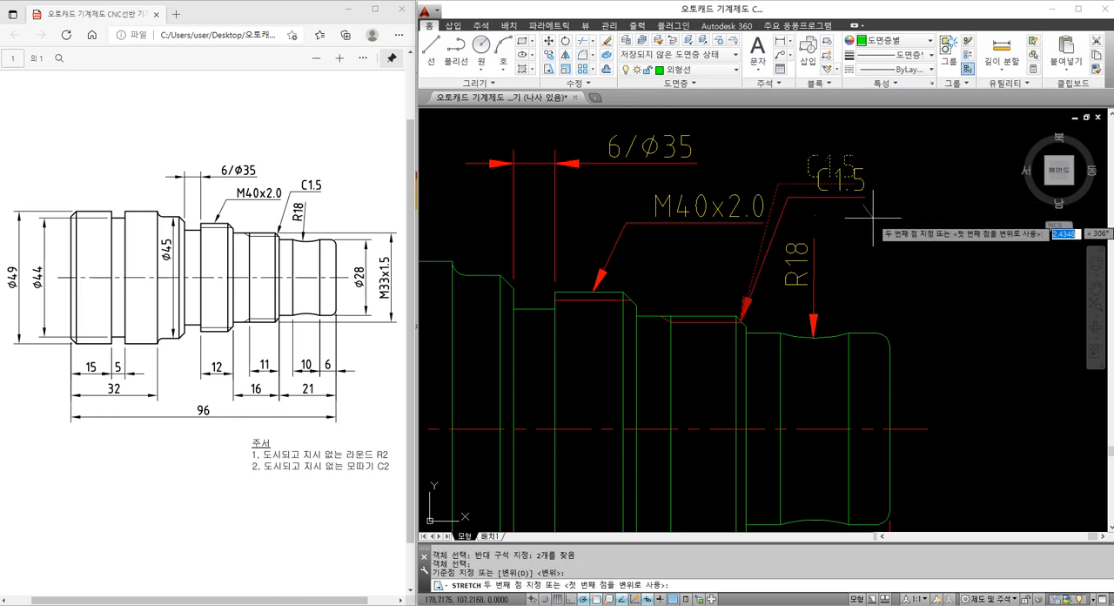
pyautogui.press('Escape')
pyautogui.scroll(-3, 886, 276)
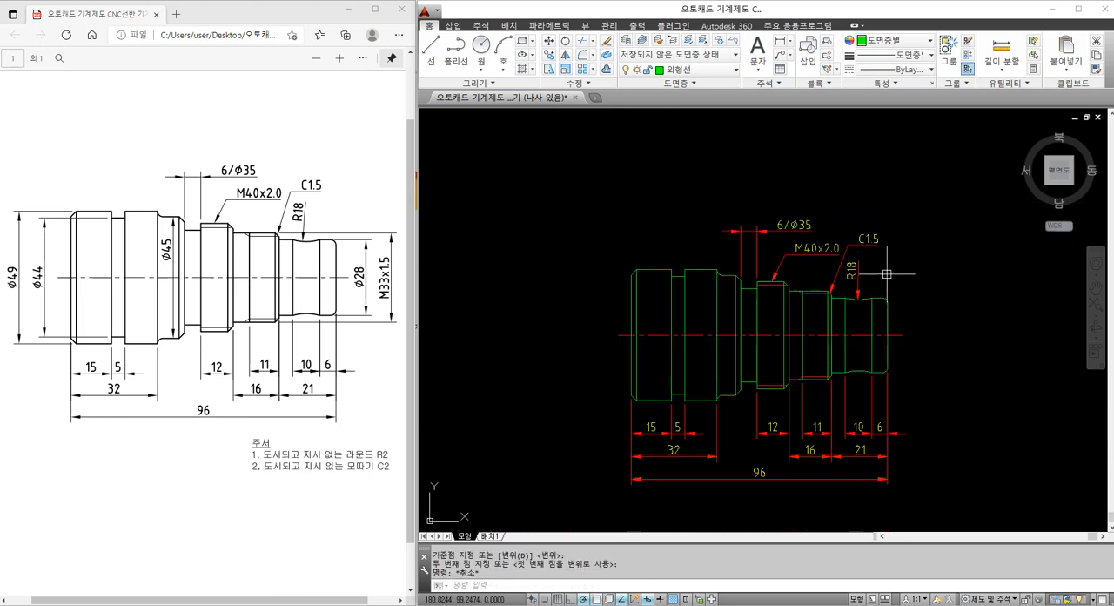
pyautogui.moveTo(707, 364); pyautogui.dragTo(697, 339, button='middle')
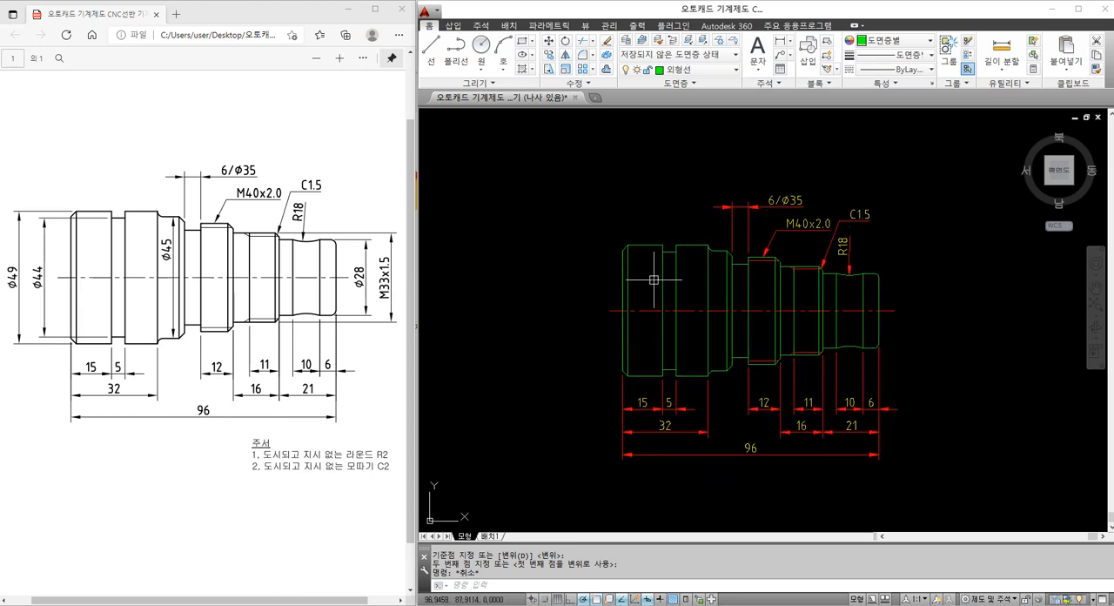
pyautogui.press('space')
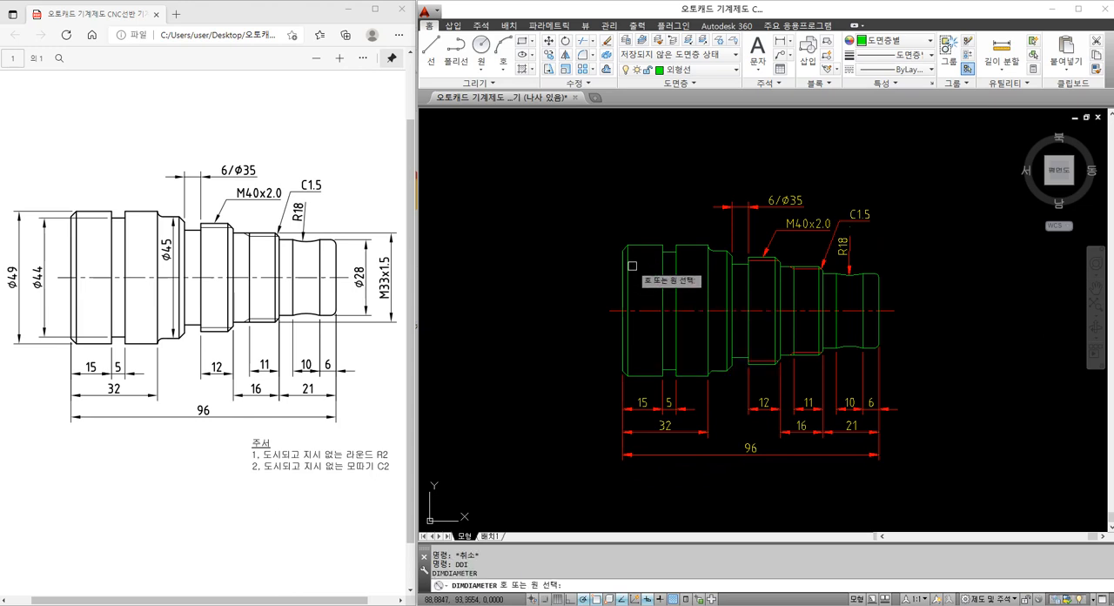
pyautogui.click(630, 258)
pyautogui.press('Escape')
pyautogui.press('Escape')
pyautogui.write('DD')
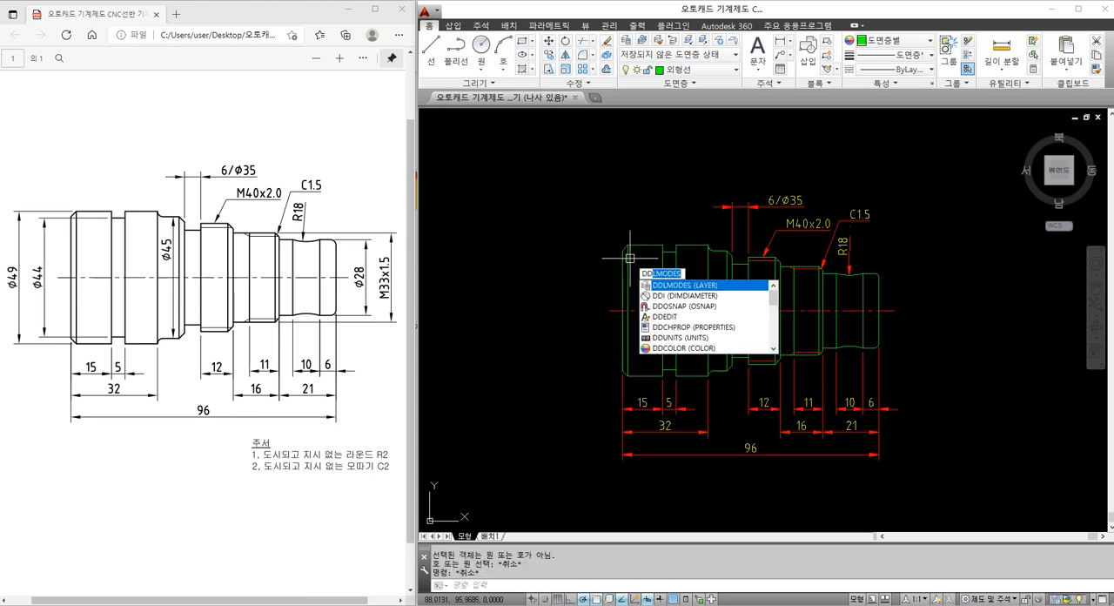
pyautogui.press('Escape')
pyautogui.click(630, 258)
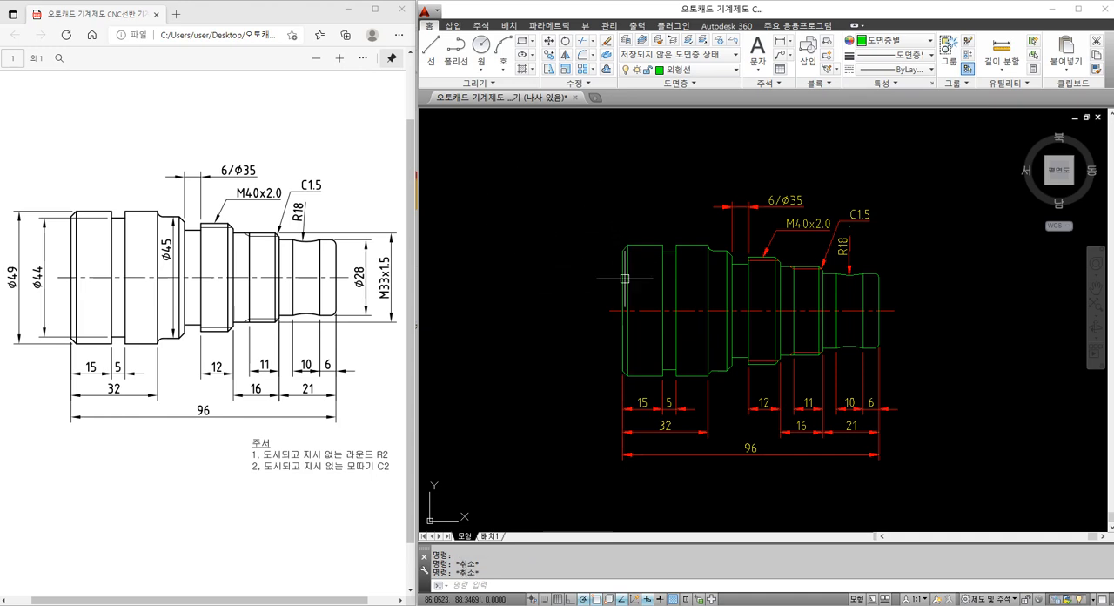
pyautogui.write('DLI')
pyautogui.press('Return')
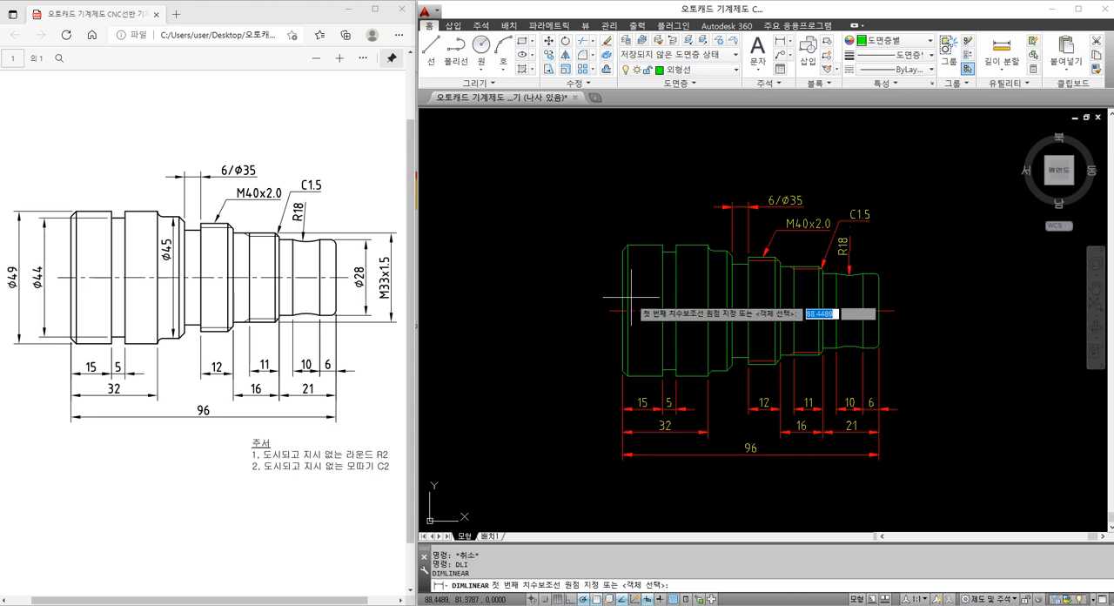
pyautogui.click(627, 376)
pyautogui.click(627, 246)
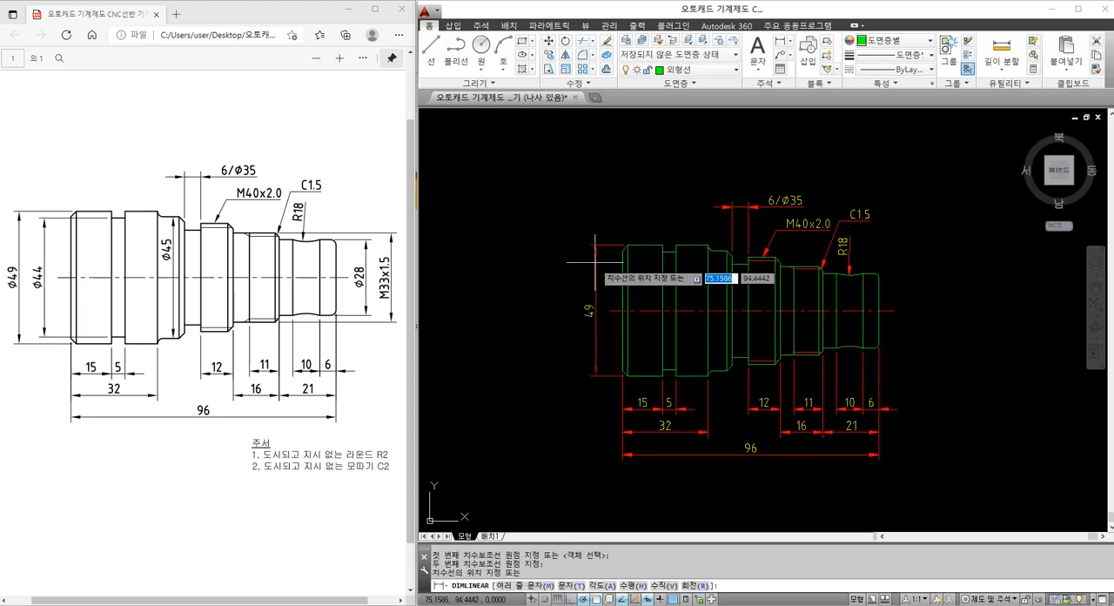
pyautogui.press('Escape')
# Dimension the diameter of the 5 mm wide groove vertically, placing the dimension line to the left of the shaft
pyautogui.scroll(2, 639, 322)
pyautogui.press('Return')
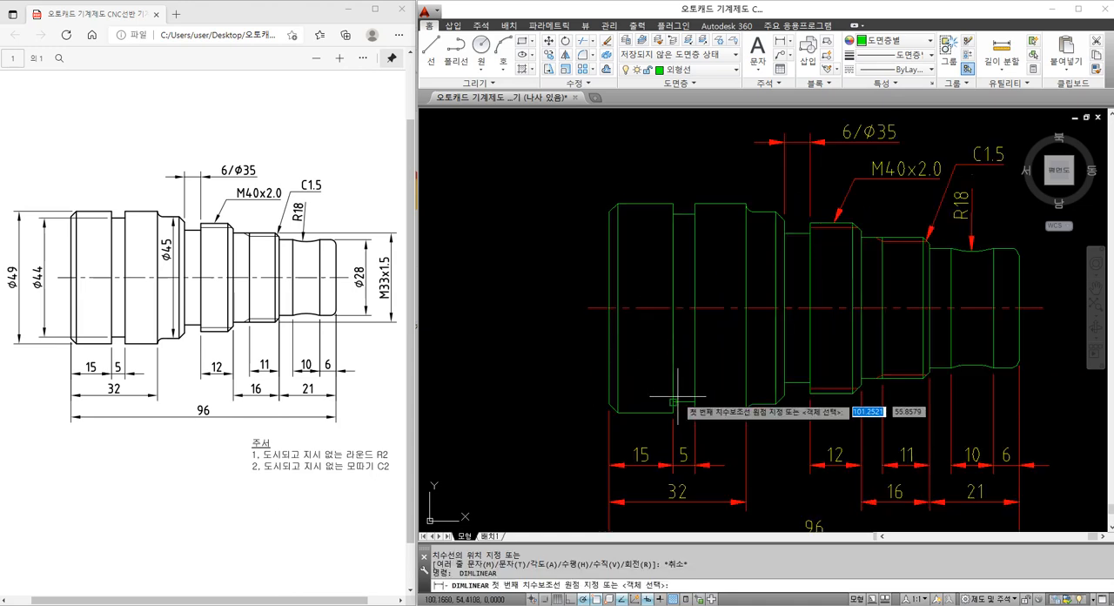
pyautogui.click(611, 401)
pyautogui.click(611, 214)
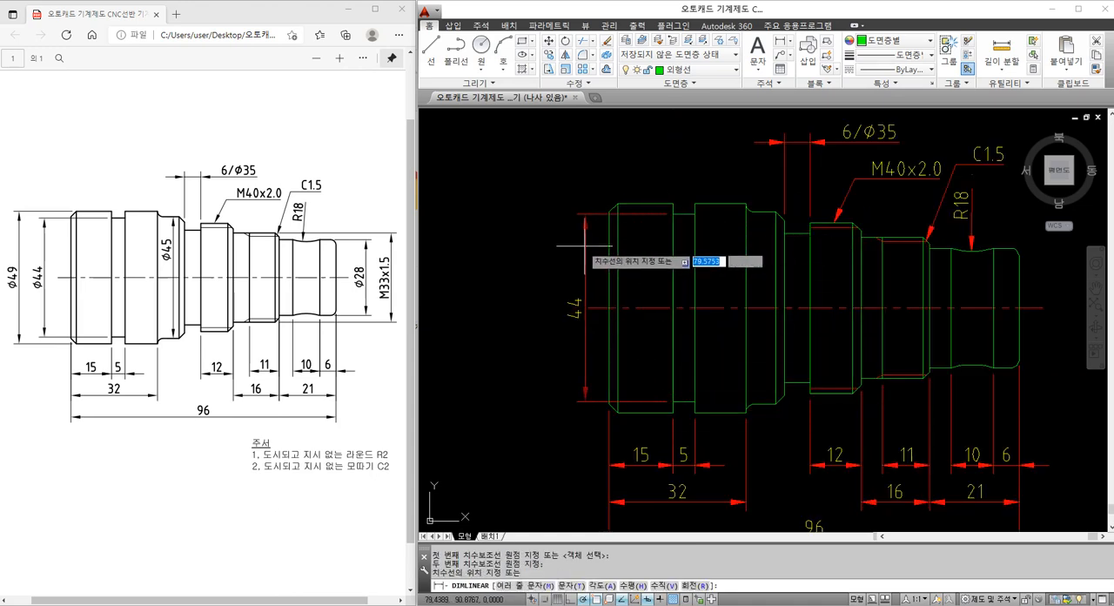
pyautogui.click(565, 253)
# Dimension the largest outer diameter at the shaft's left end, placing it outside the groove diameter dimension
pyautogui.press('Return')
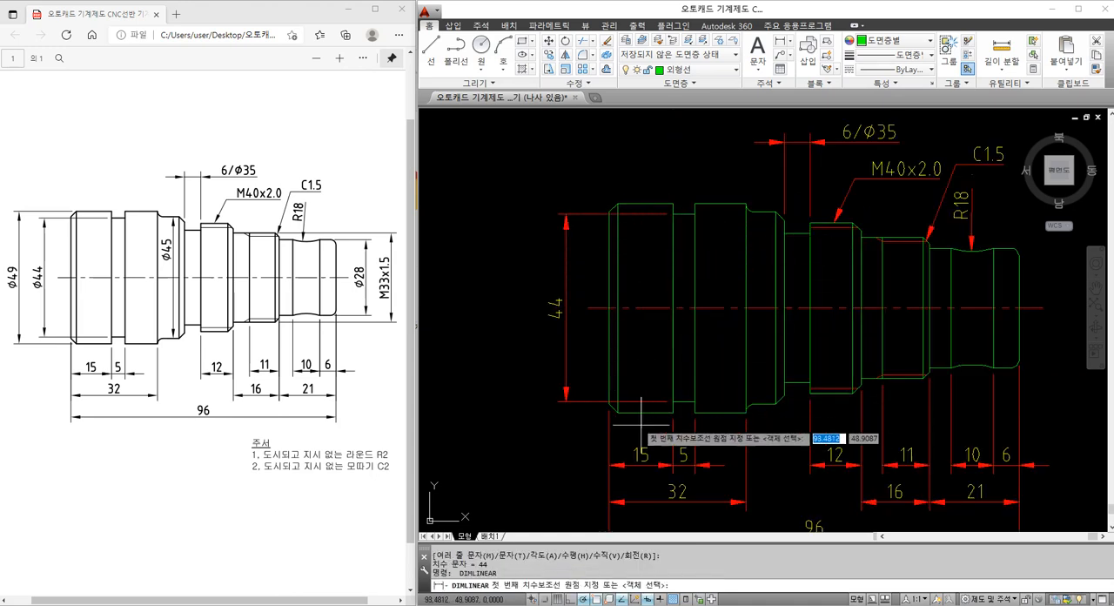
pyautogui.click(620, 413)
pyautogui.click(619, 203)
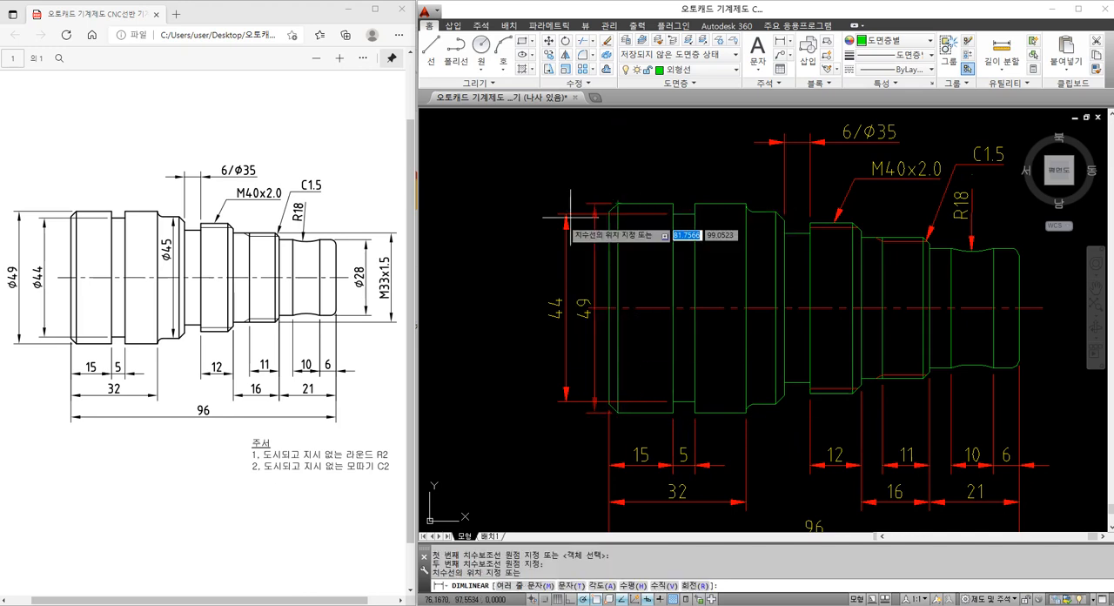
pyautogui.click(528, 252)
pyautogui.press('Escape')
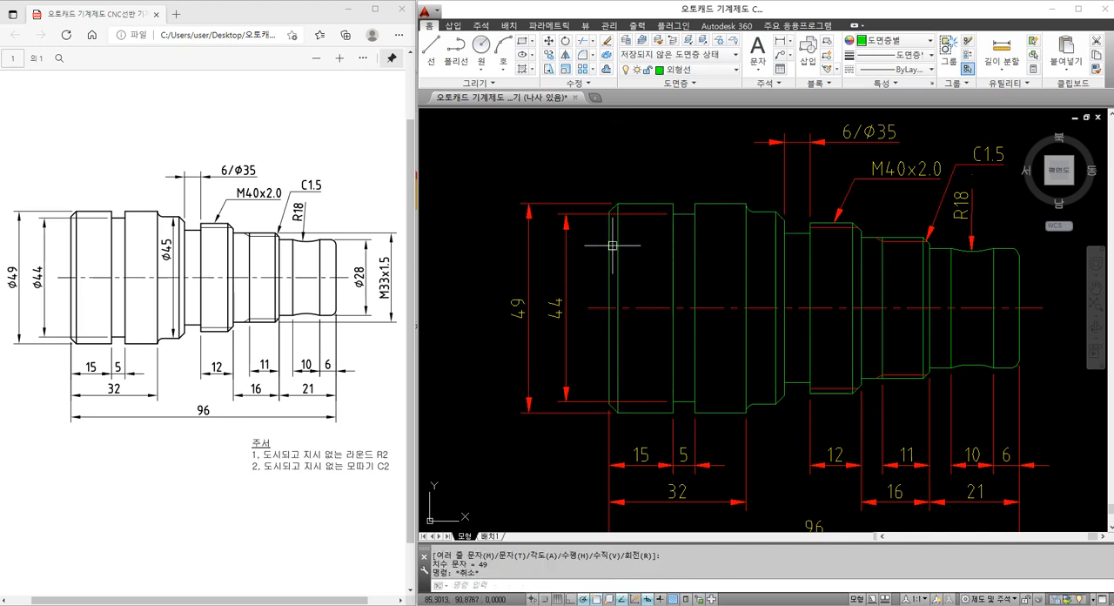
# Move the 5 mm groove's diameter dimension inside the shaft outline, with its dimension line just left of the groove
pyautogui.click(567, 291)
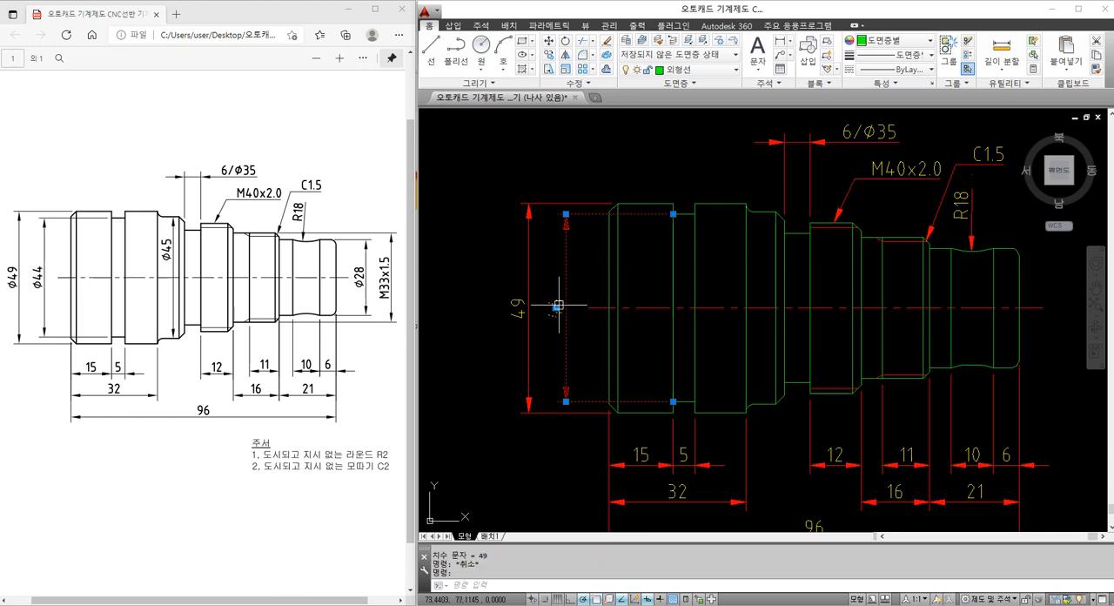
pyautogui.click(555, 307)
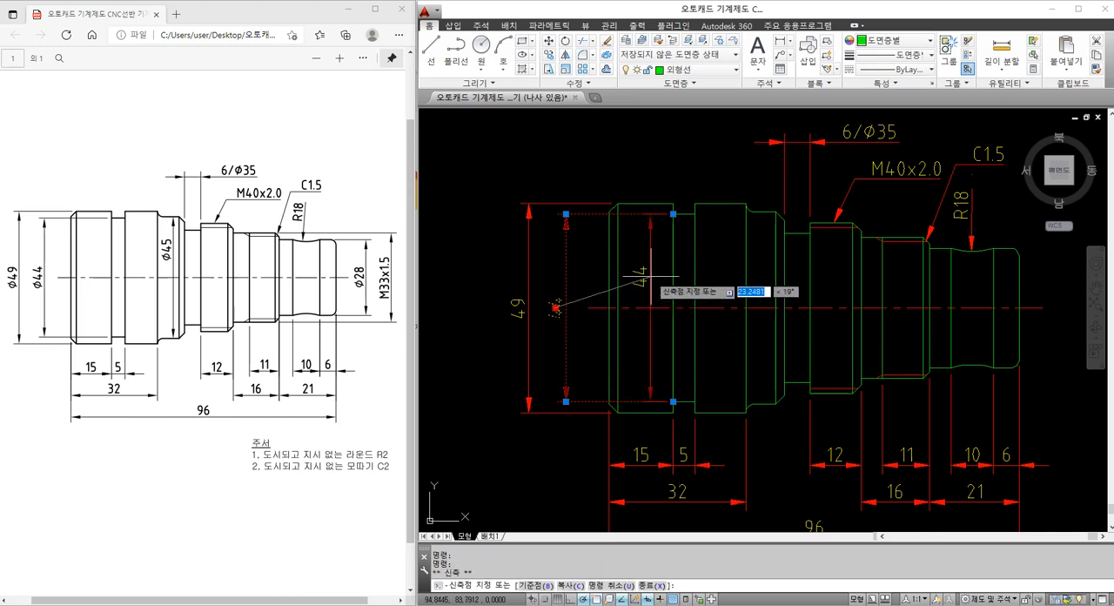
pyautogui.press('Escape')
pyautogui.press('Escape')
# Move the largest outer diameter dimension closer to the shaft's left end
pyautogui.click(527, 285)
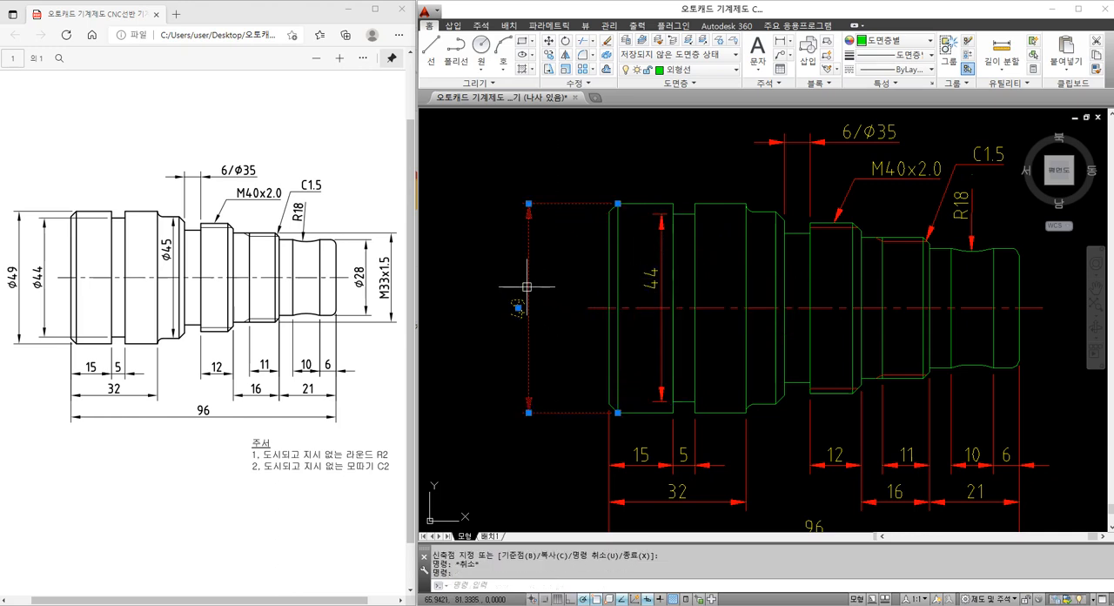
pyautogui.click(518, 307)
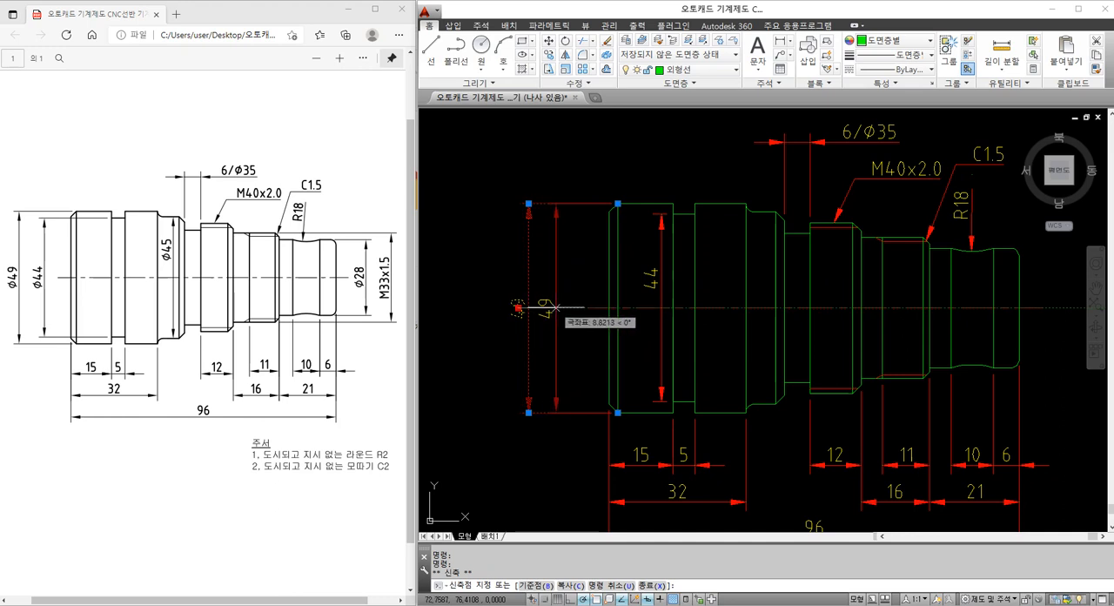
pyautogui.press('Escape')
pyautogui.press('Escape')
# Dimension the diameter of the chamfered shoulder just left of the 6 mm groove vertically, placing the dimension line inside the shaft
pyautogui.moveTo(689, 336); pyautogui.dragTo(641, 322, button='middle')
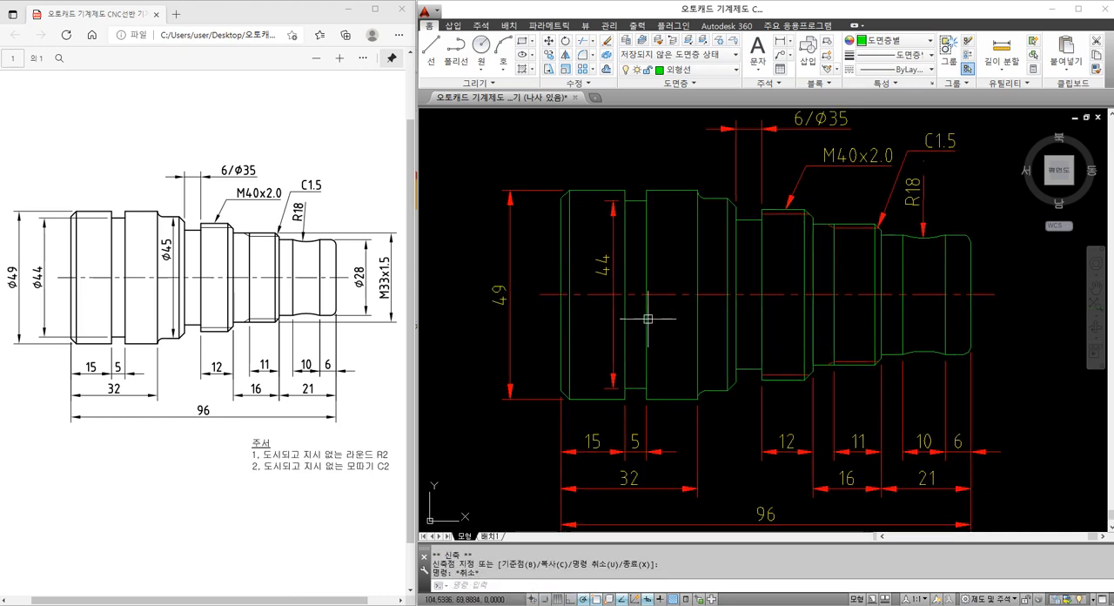
pyautogui.write('dli')
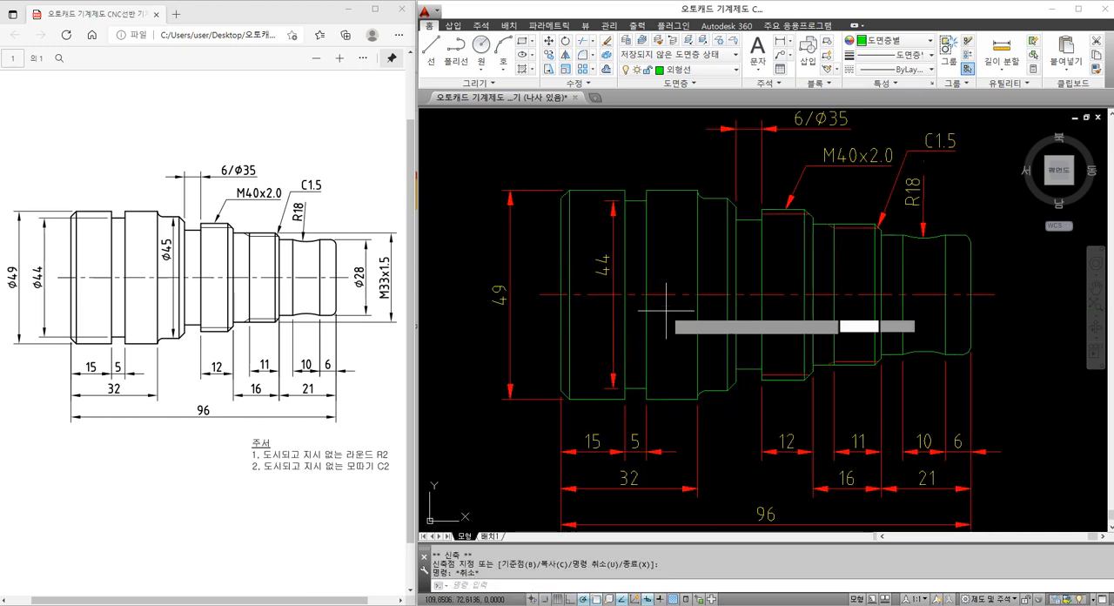
pyautogui.press('Return')
pyautogui.click(703, 199)
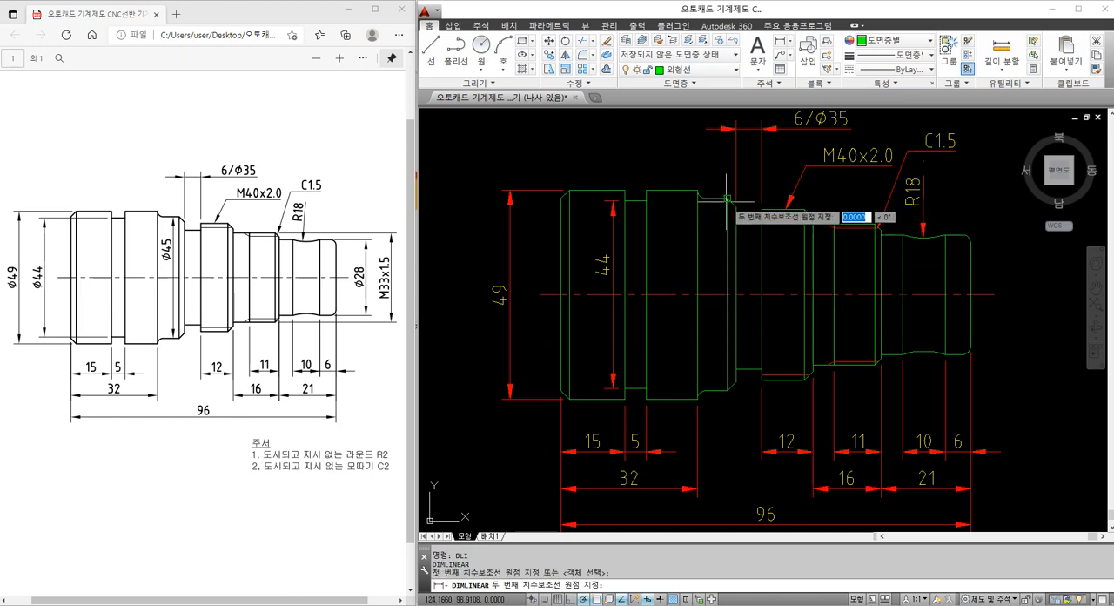
pyautogui.click(727, 389)
pyautogui.click(721, 308)
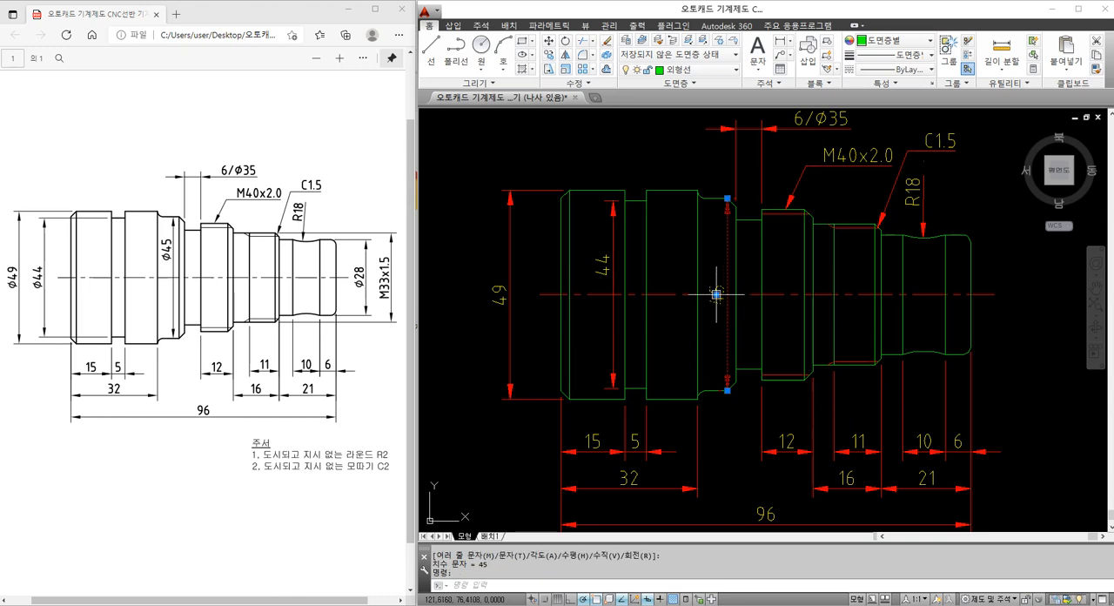
# Shift the shoulder diameter dimension's text down its dimension line so it sits below the centerline
pyautogui.click(726, 296)
pyautogui.click(716, 296)
pyautogui.click(725, 336)
pyautogui.press('Escape')
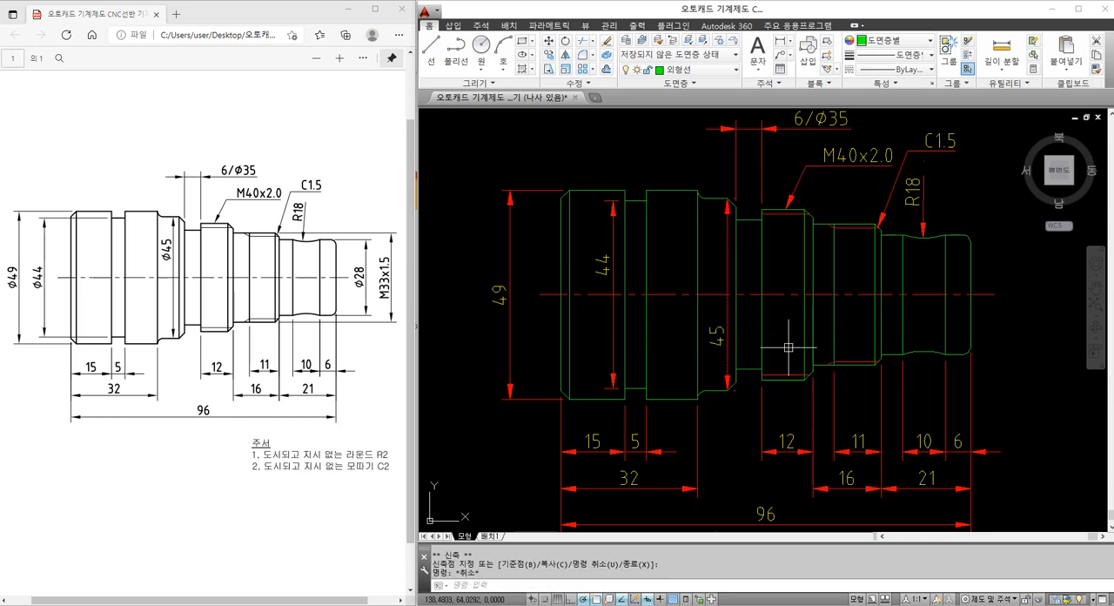
# Dimension the diameter of the rounded right end of the shaft vertically, placing it just outside the shaft's right end
pyautogui.moveTo(825, 349)
pyautogui.mouseDown(button='middle')
pyautogui.moveTo(713, 367)
pyautogui.moveTo(710, 327)
pyautogui.mouseUp(button='middle')
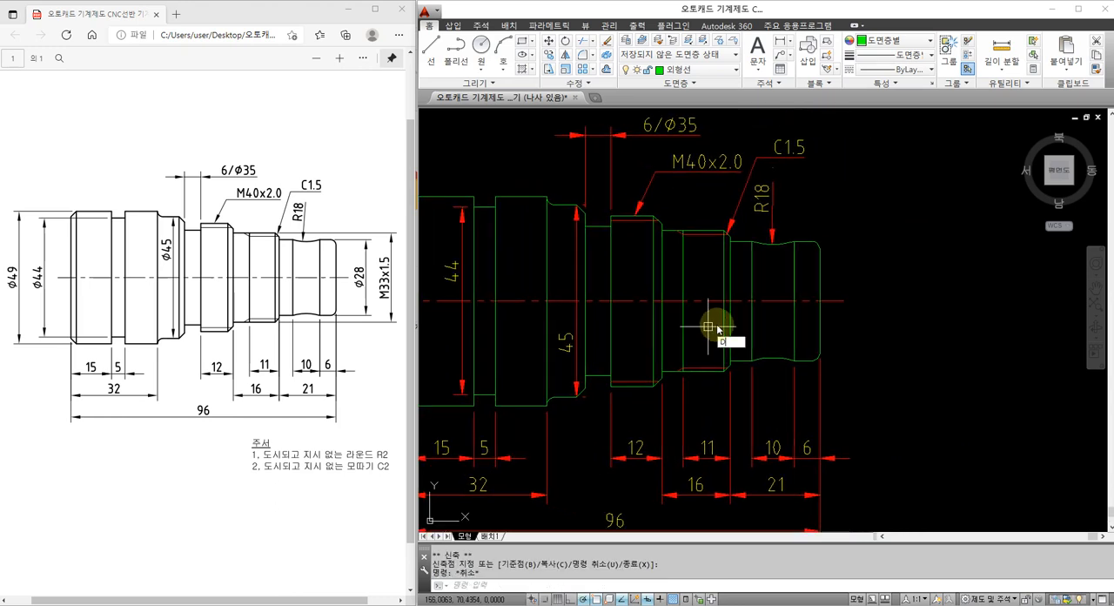
pyautogui.press('Escape')
pyautogui.press('Escape')
pyautogui.press('space')
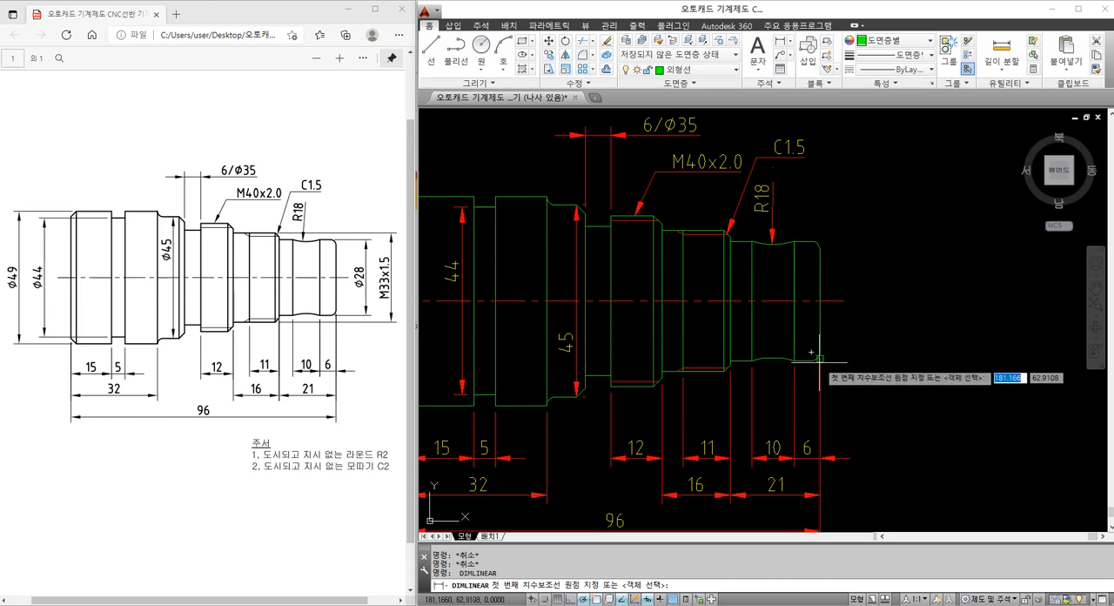
pyautogui.click(811, 352)
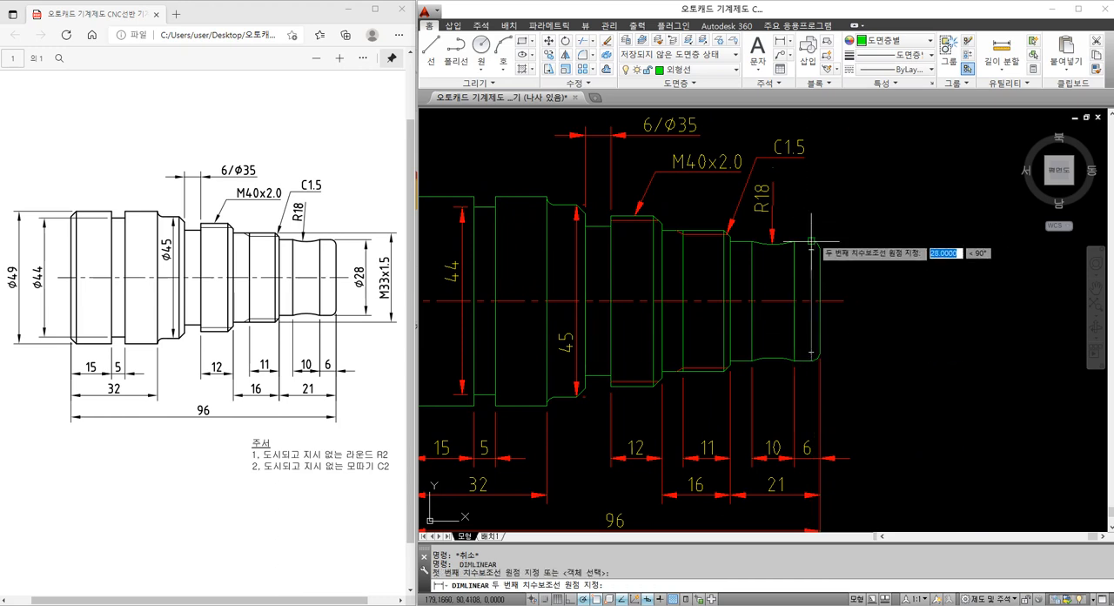
pyautogui.click(811, 249)
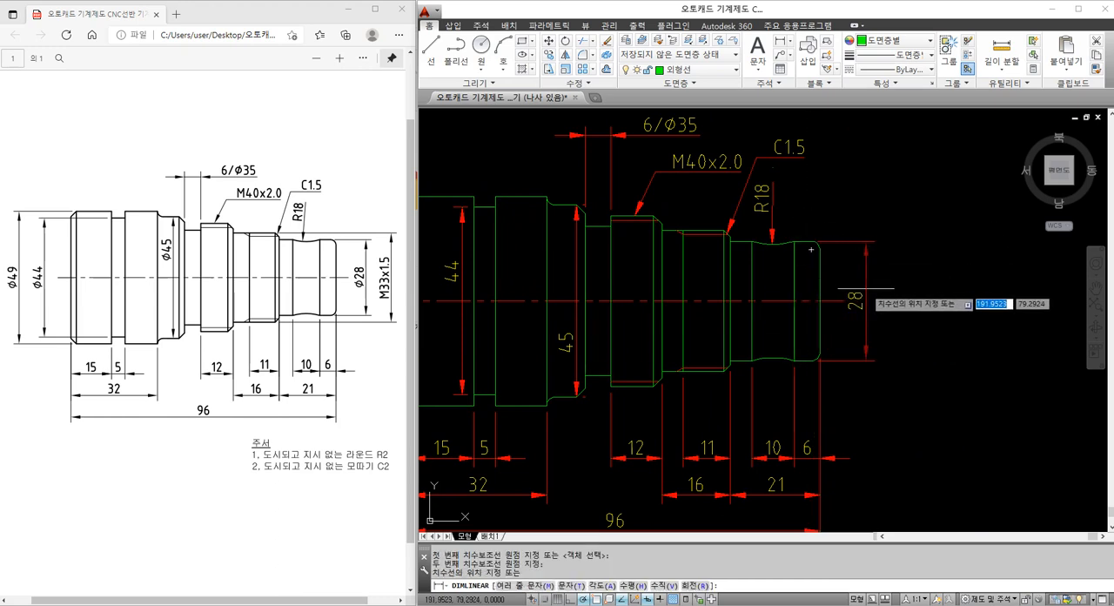
pyautogui.click(864, 287)
# Dimension the right-hand thread's diameter outside the end diameter dimension, with its text changed to M33x1.5
pyautogui.press('space')
pyautogui.click(727, 362)
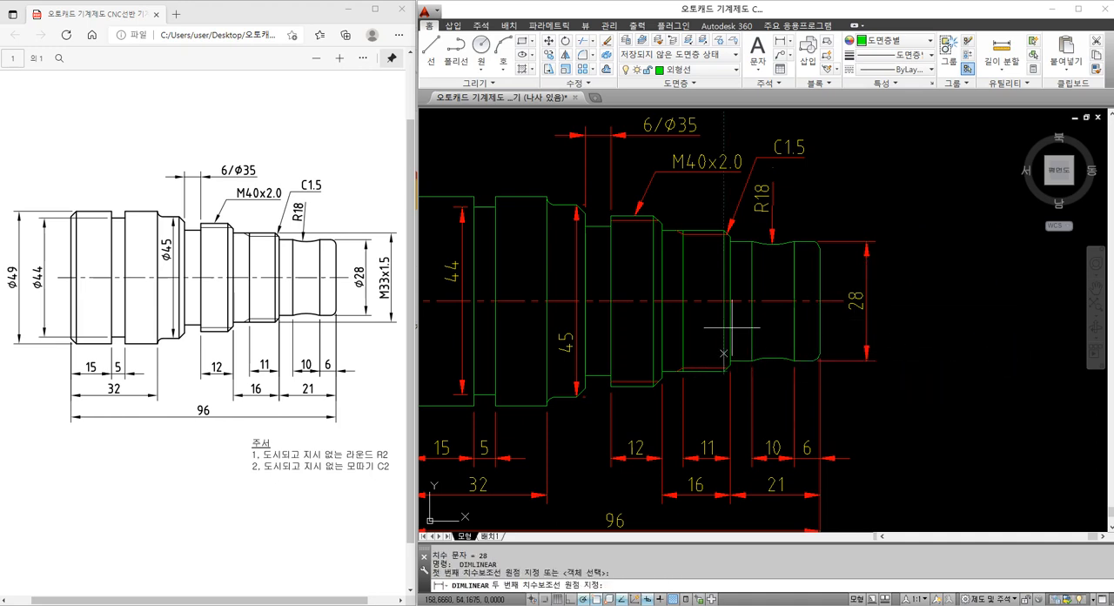
pyautogui.click(727, 231)
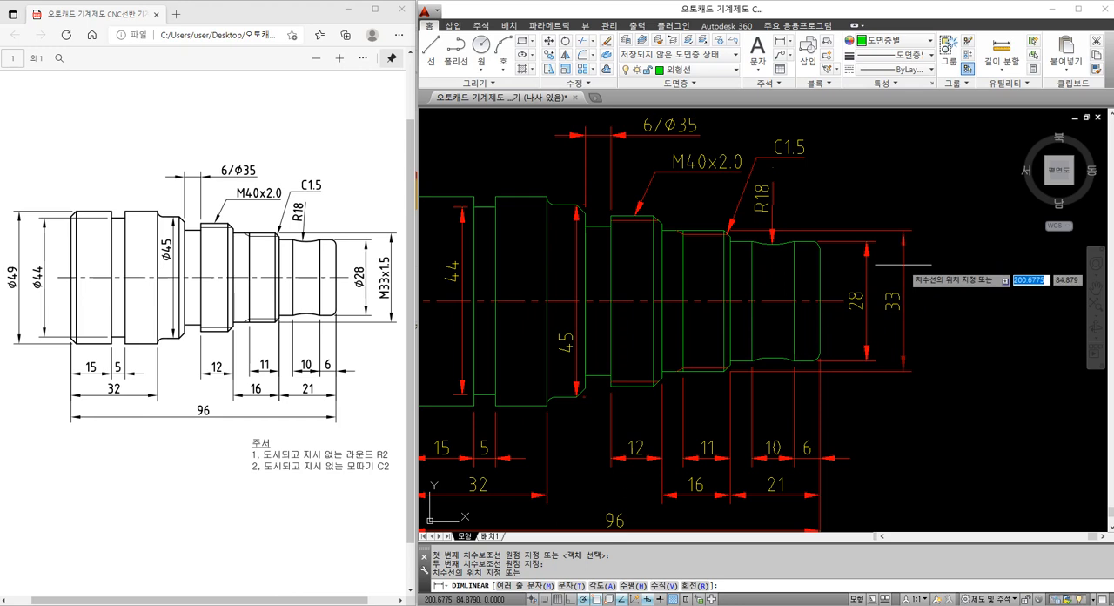
pyautogui.write('M')
pyautogui.press('Return')
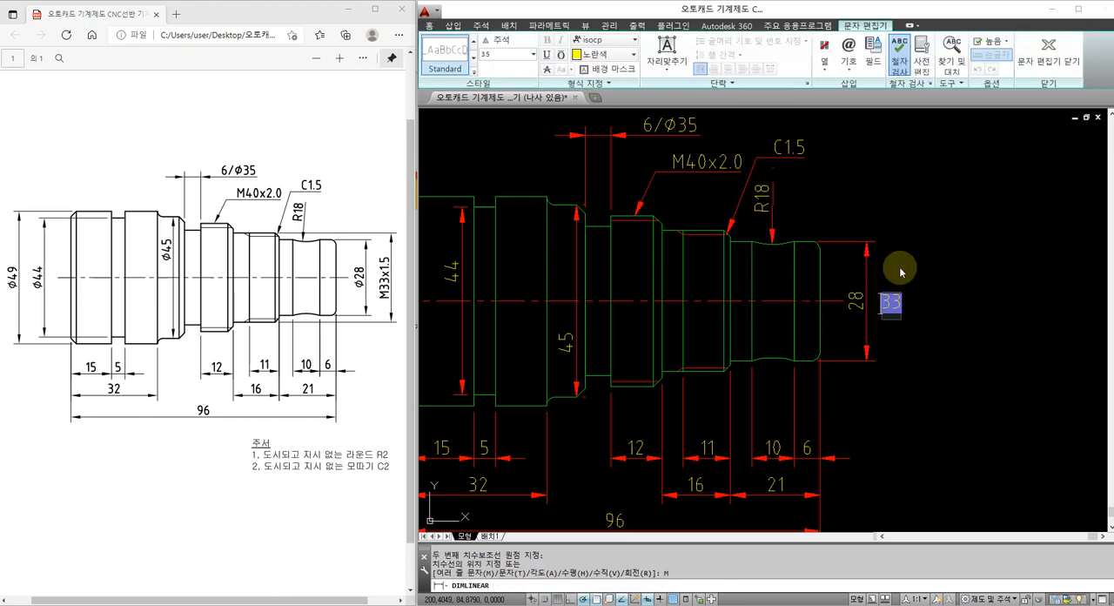
pyautogui.write('x')
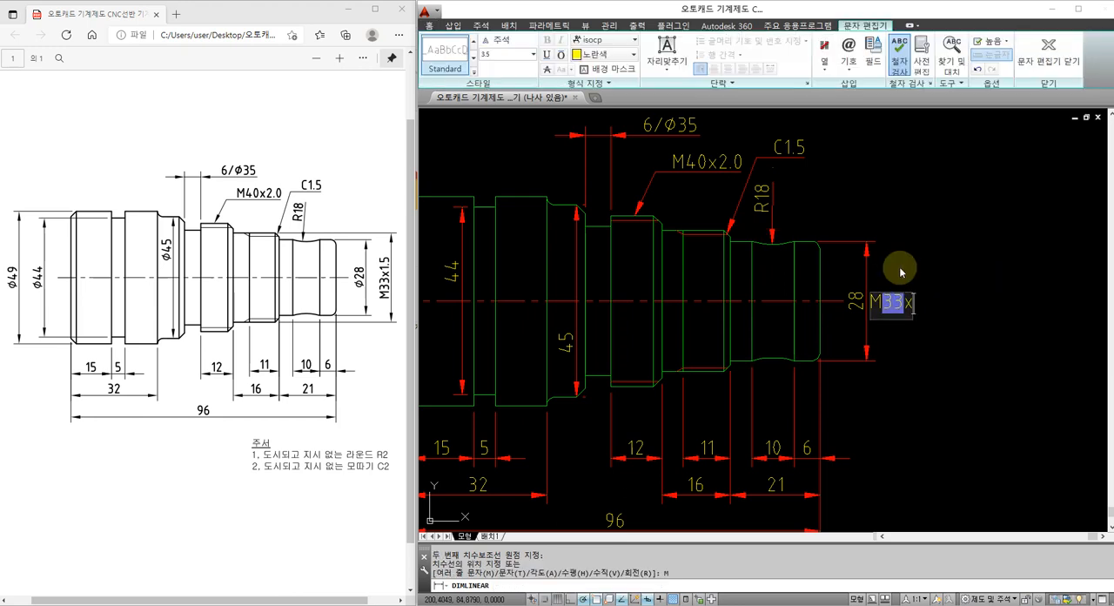
pyautogui.write('1.5')
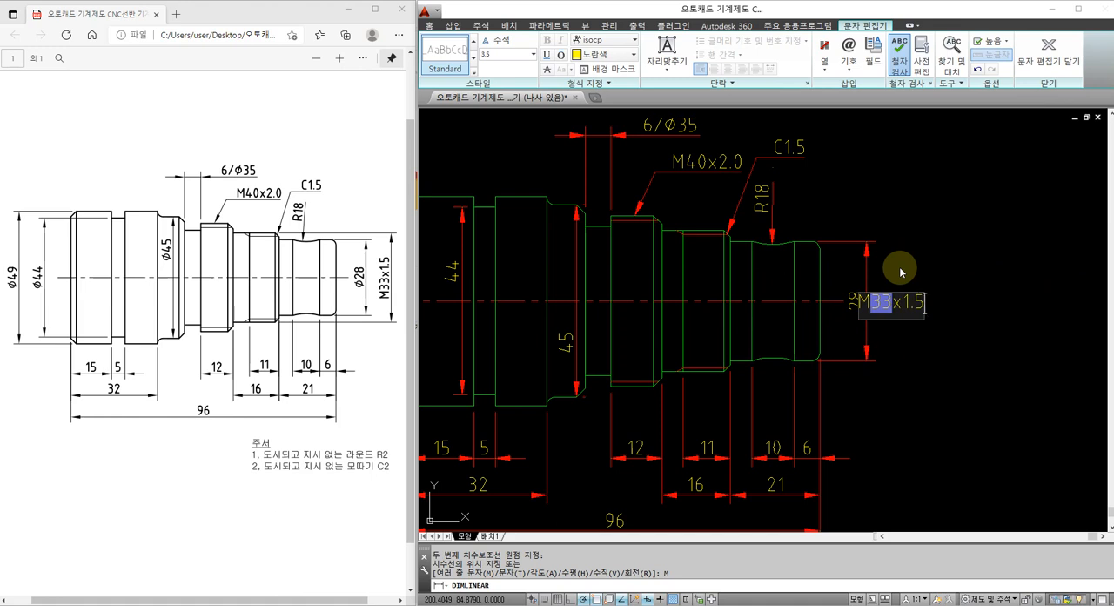
pyautogui.click(900, 273)
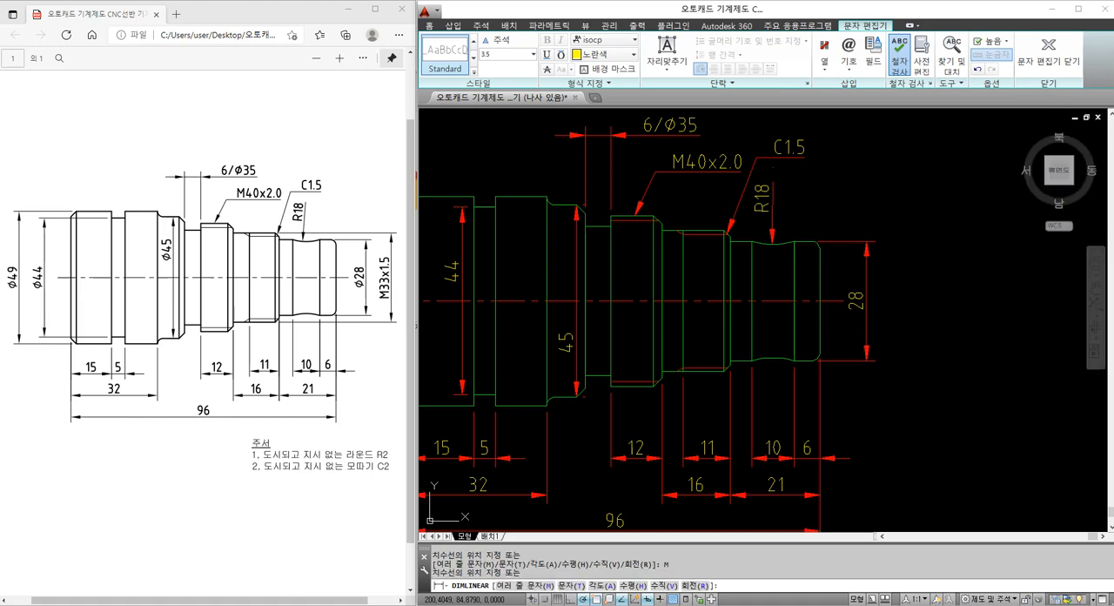
pyautogui.click(907, 255)
pyautogui.press('Escape')
# Give the largest outer diameter dimension at the shaft's left end the prefix %%c in its properties
pyautogui.moveTo(791, 270); pyautogui.dragTo(852, 266, button='middle')
pyautogui.scroll(-2, 774, 272)
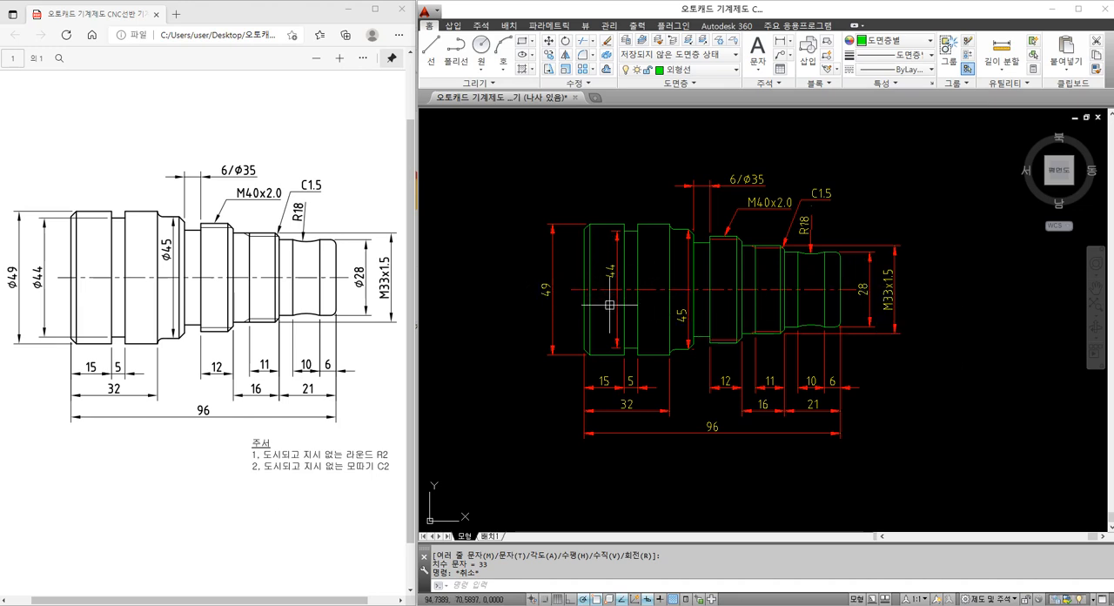
pyautogui.hotkey('ctrl', '1')
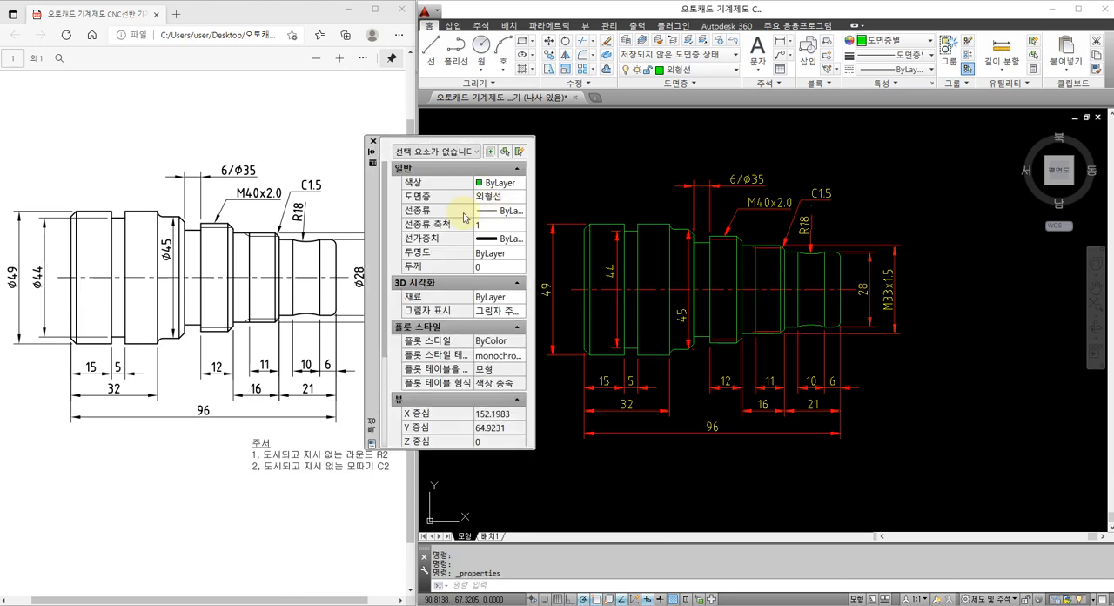
pyautogui.click(554, 264)
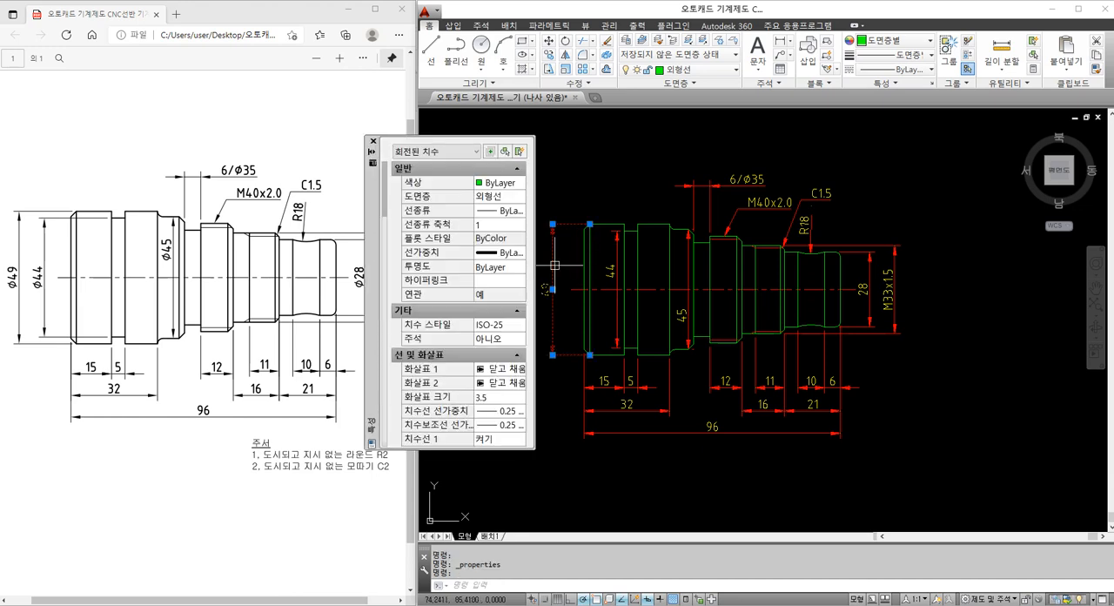
pyautogui.moveTo(383, 197); pyautogui.dragTo(382, 334)
pyautogui.click(486, 342)
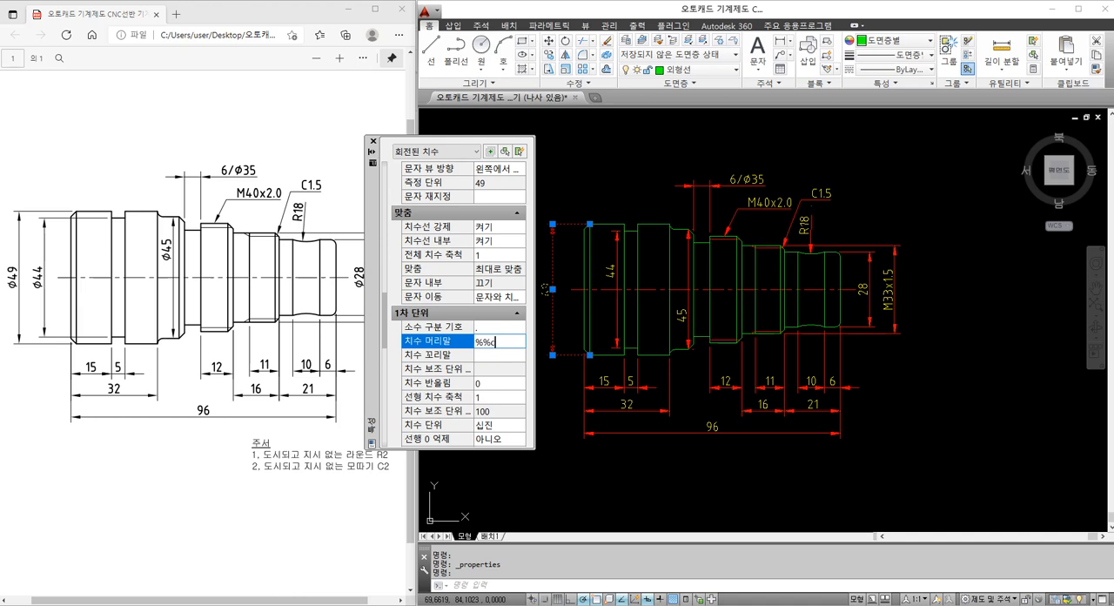
pyautogui.click(488, 354)
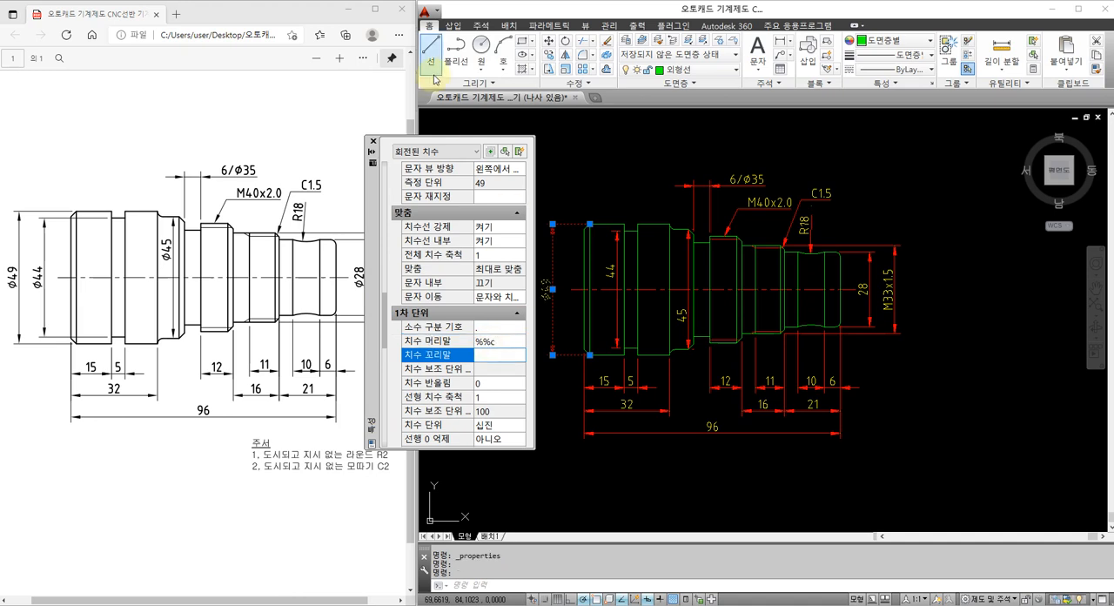
pyautogui.click(371, 141)
pyautogui.press('Escape')
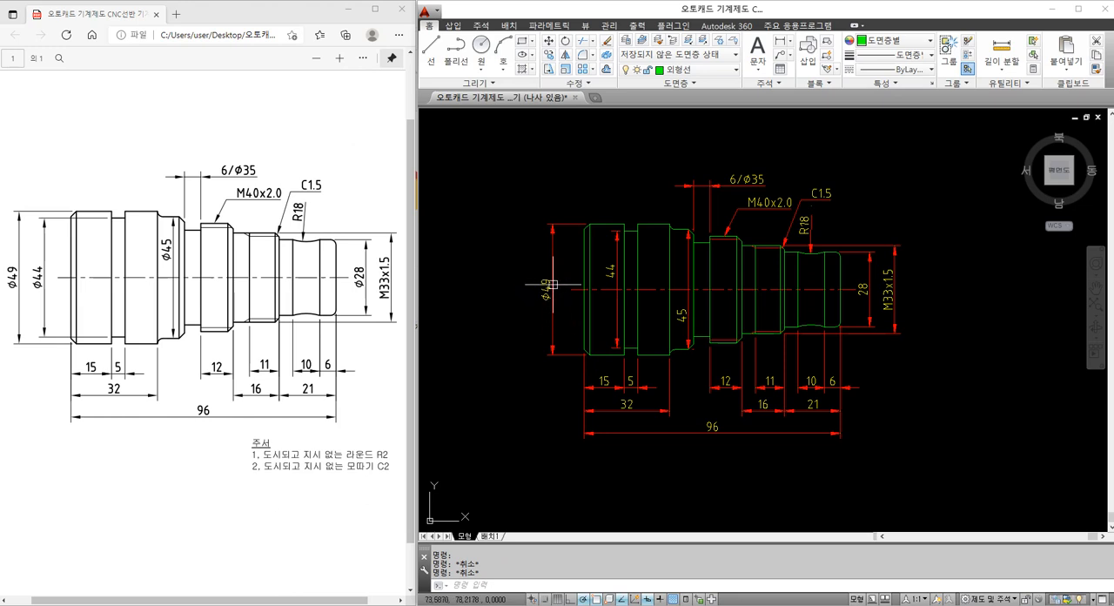
# Match the 49 dimension's properties onto the 44, 45 and 28 diameter dimensions with MATCHPROP
pyautogui.write('MA')
pyautogui.press('Return')
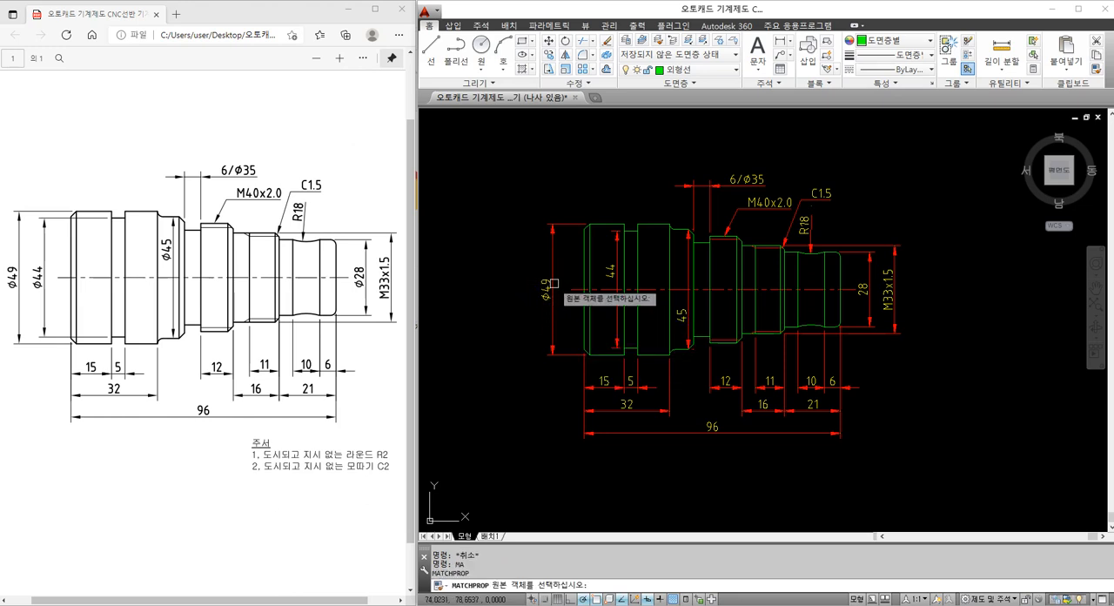
pyautogui.click(553, 285)
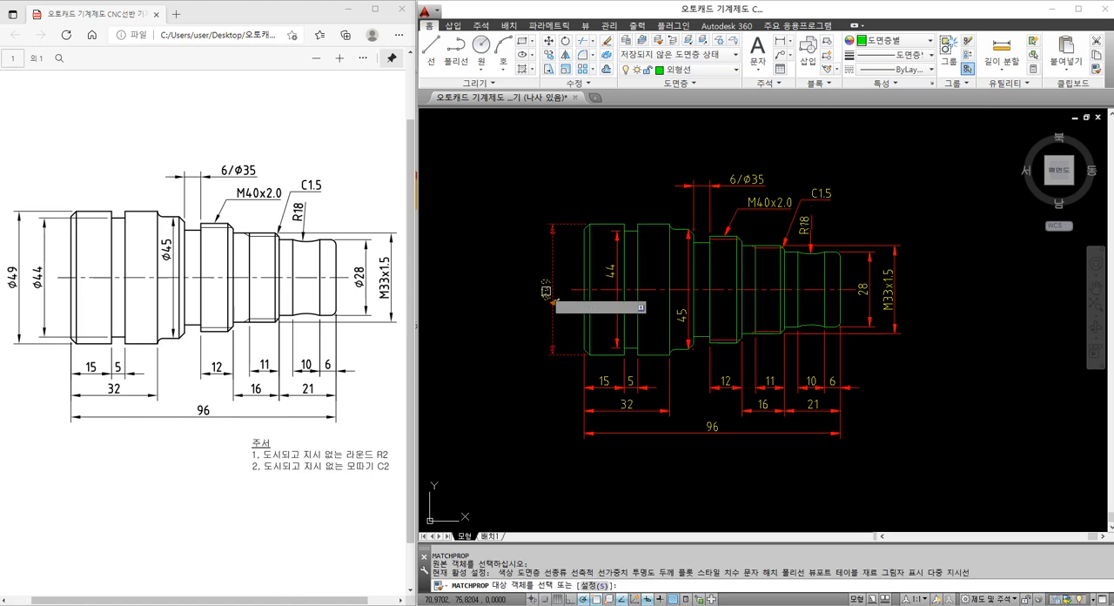
pyautogui.click(681, 311)
pyautogui.click(861, 289)
pyautogui.press('Escape')
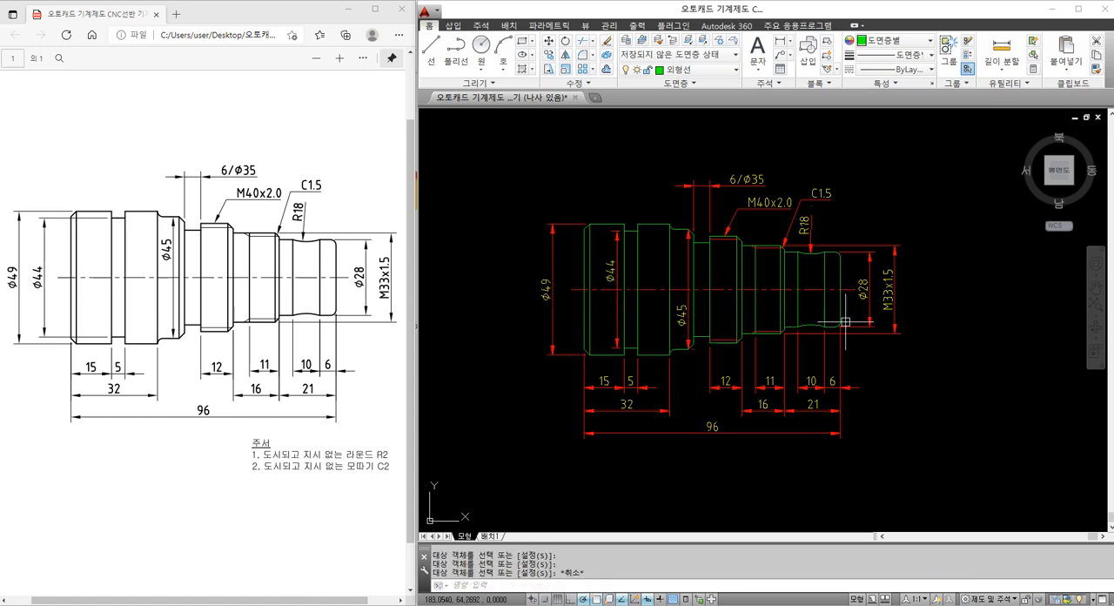
# Write a multiline text note below the 96 dimension with the heading "주서" and the line "1, 도시되고 지시 없는 라운드 R2"
pyautogui.scroll(3, 709, 352)
pyautogui.moveTo(748, 377); pyautogui.dragTo(744, 394, button='middle')
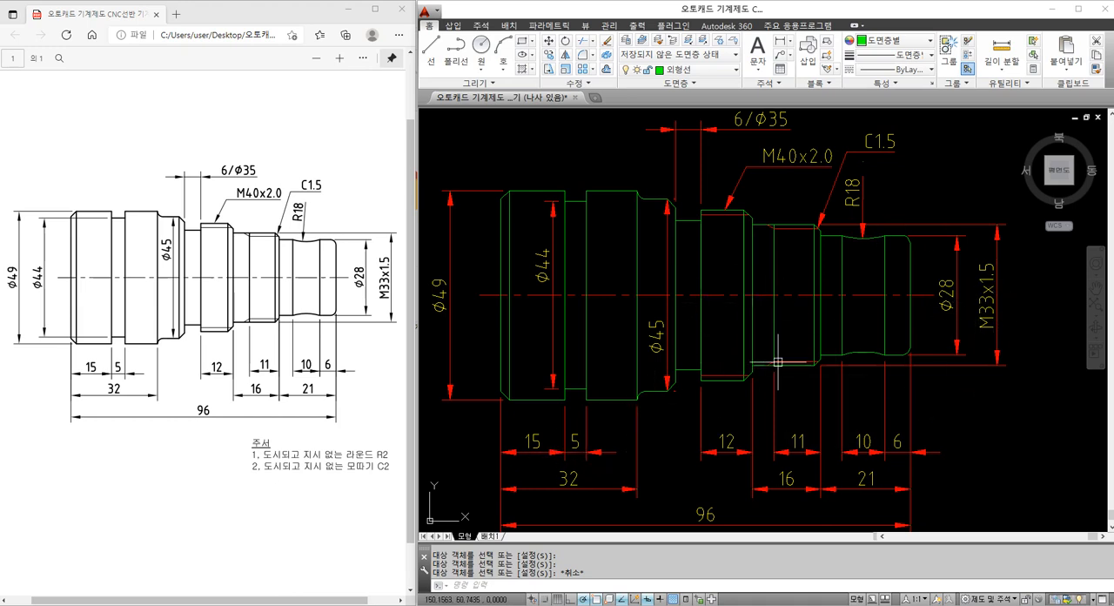
pyautogui.scroll(-3, 796, 324)
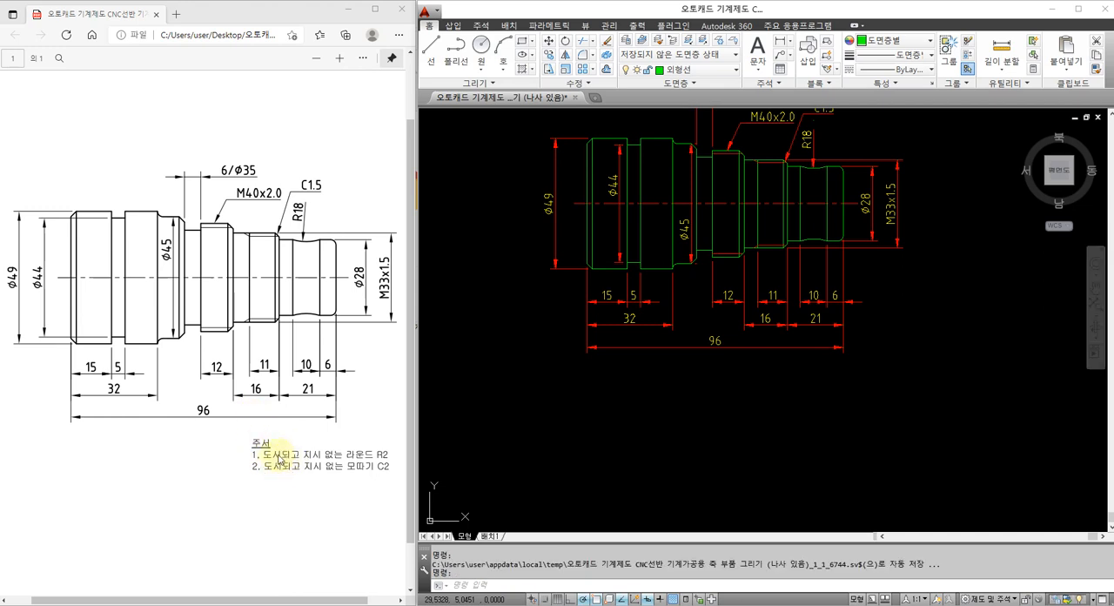
pyautogui.moveTo(825, 372); pyautogui.dragTo(785, 374, button='middle')
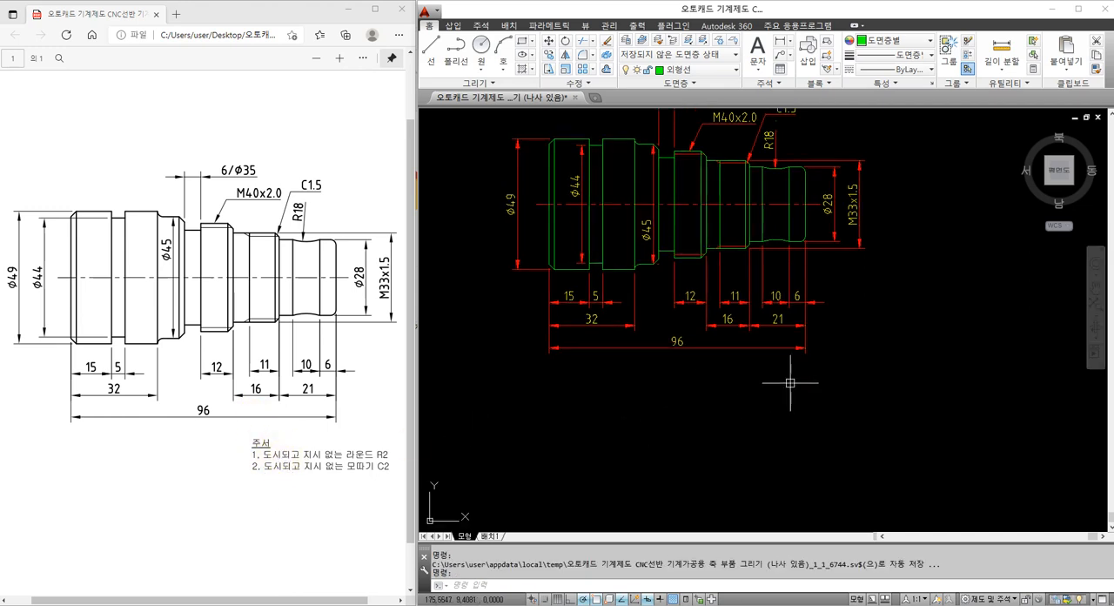
pyautogui.write('t')
pyautogui.press('Return')
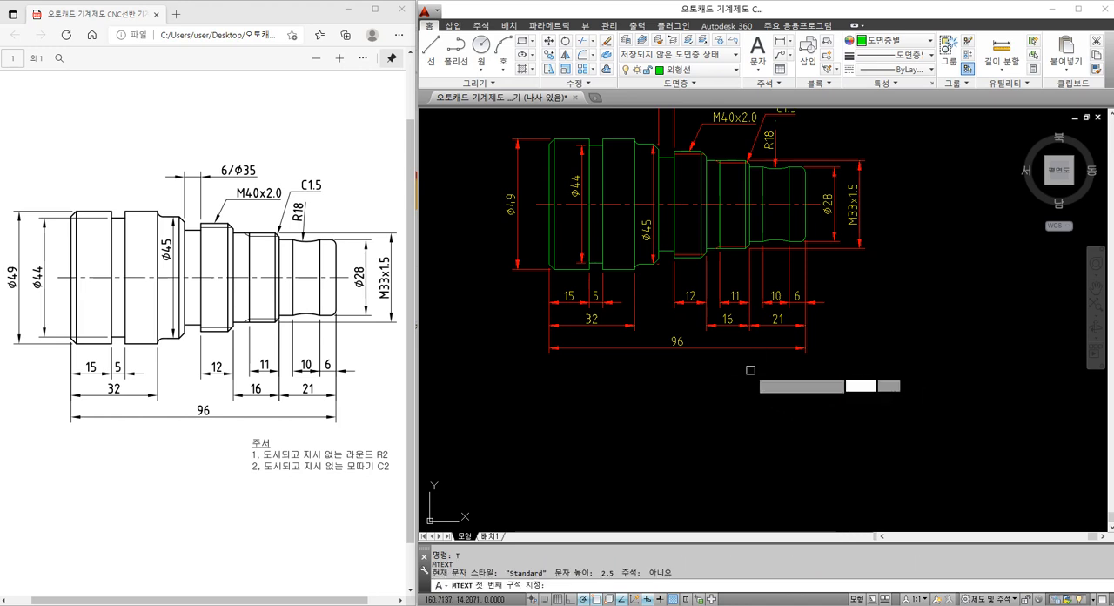
pyautogui.click(749, 370)
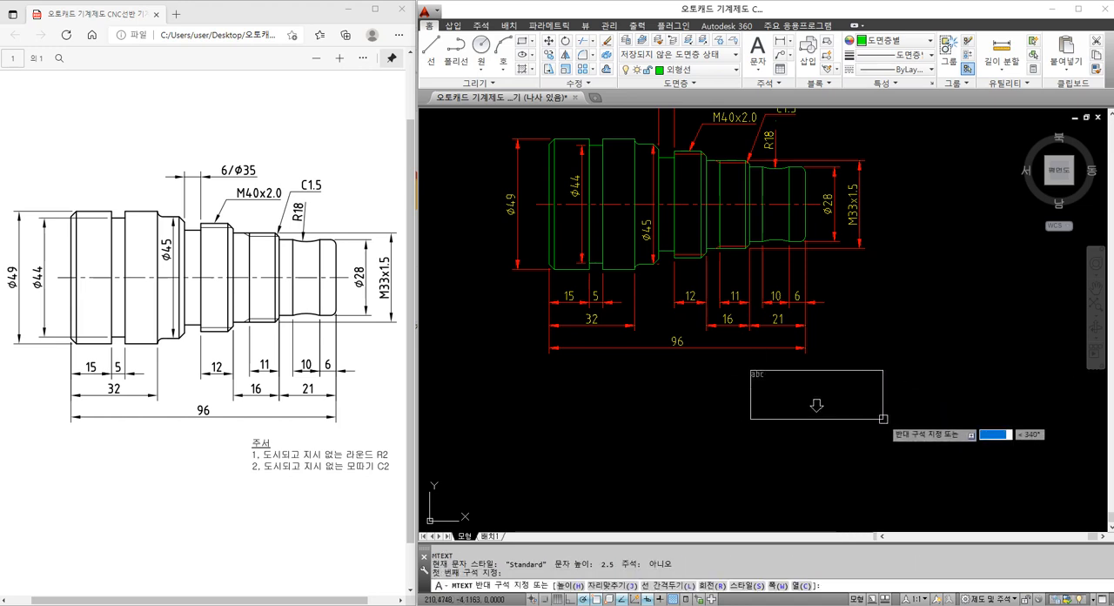
pyautogui.click(882, 424)
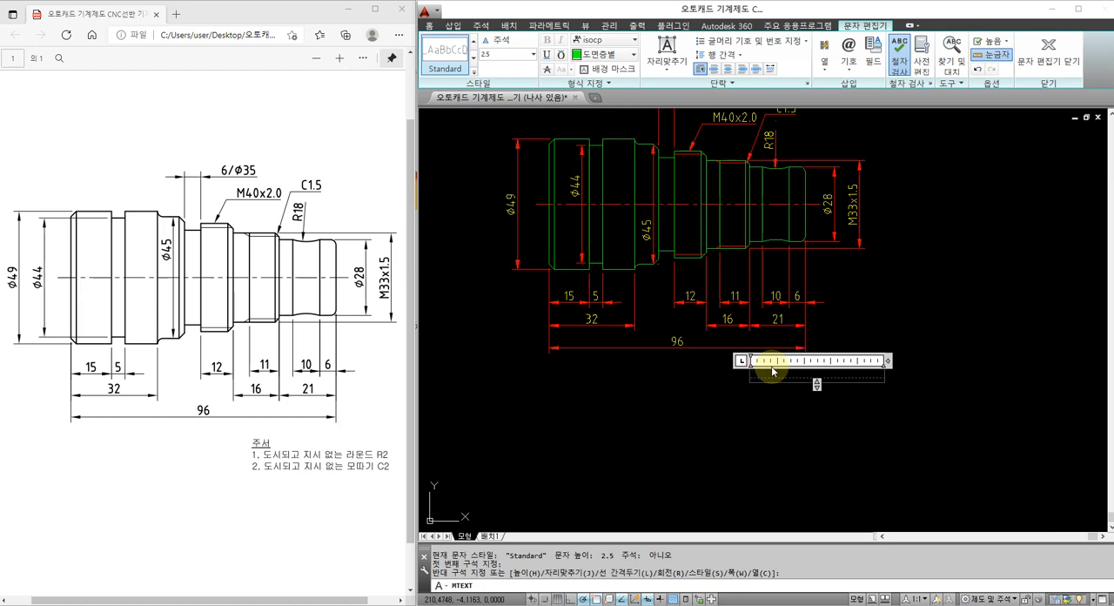
pyautogui.write('주서')
pyautogui.press('Return')
pyautogui.write('1. 도시')
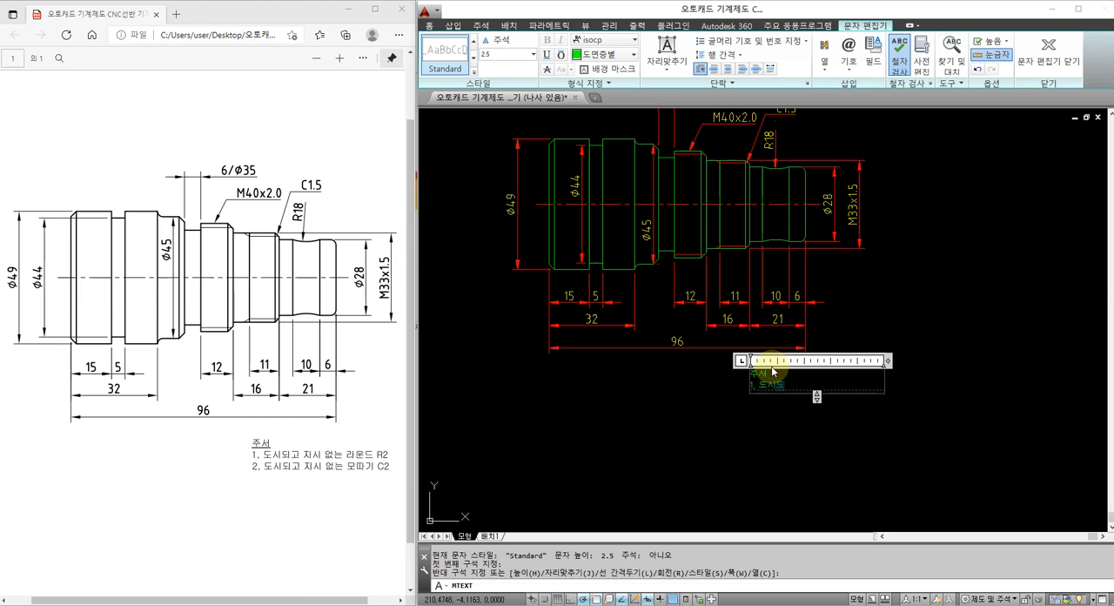
pyautogui.write('되고 지시 없는 라운드 R2')
pyautogui.scroll(2, 772, 371)
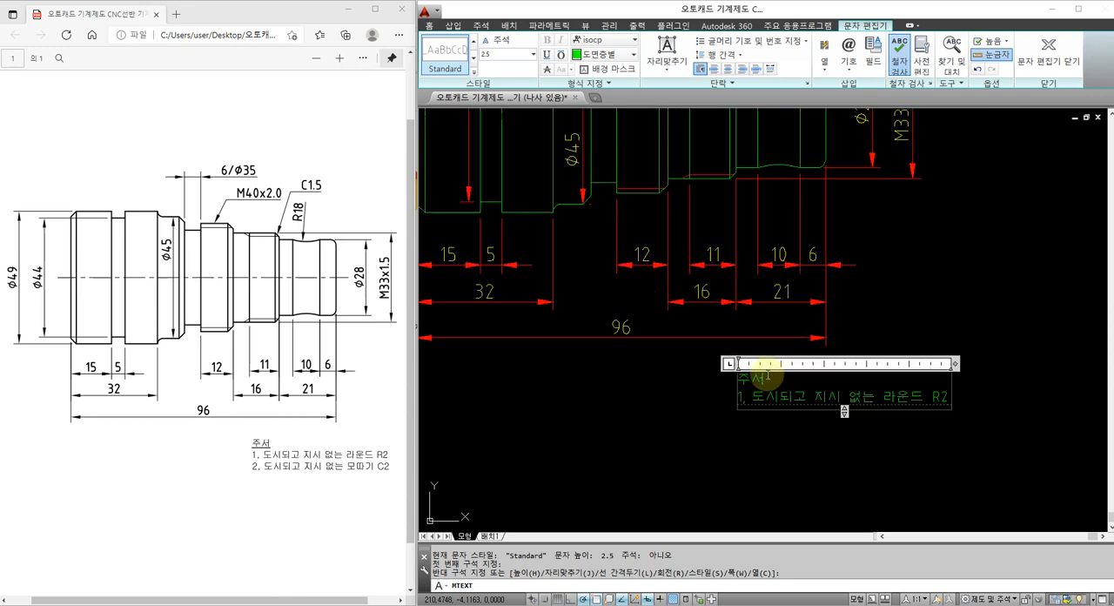
# Set the whole note to text style 굴림, height 3.5 and yellow, and widen its frame so the first item fits on one line
pyautogui.hotkey('ctrl', 'a')
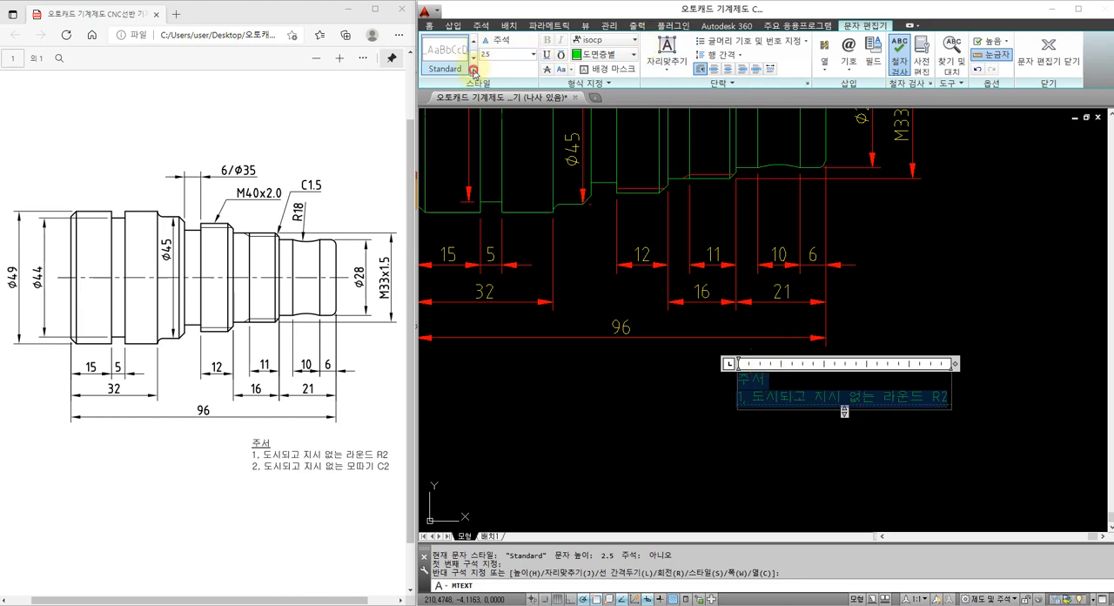
pyautogui.click(473, 72)
pyautogui.click(486, 70)
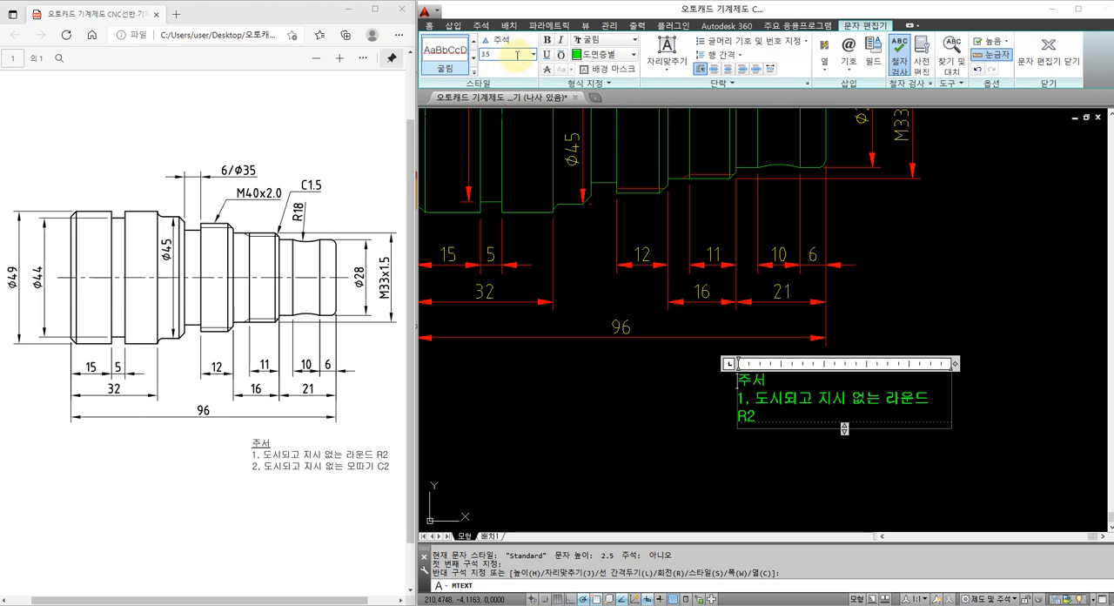
pyautogui.hotkey('ctrl', 'a')
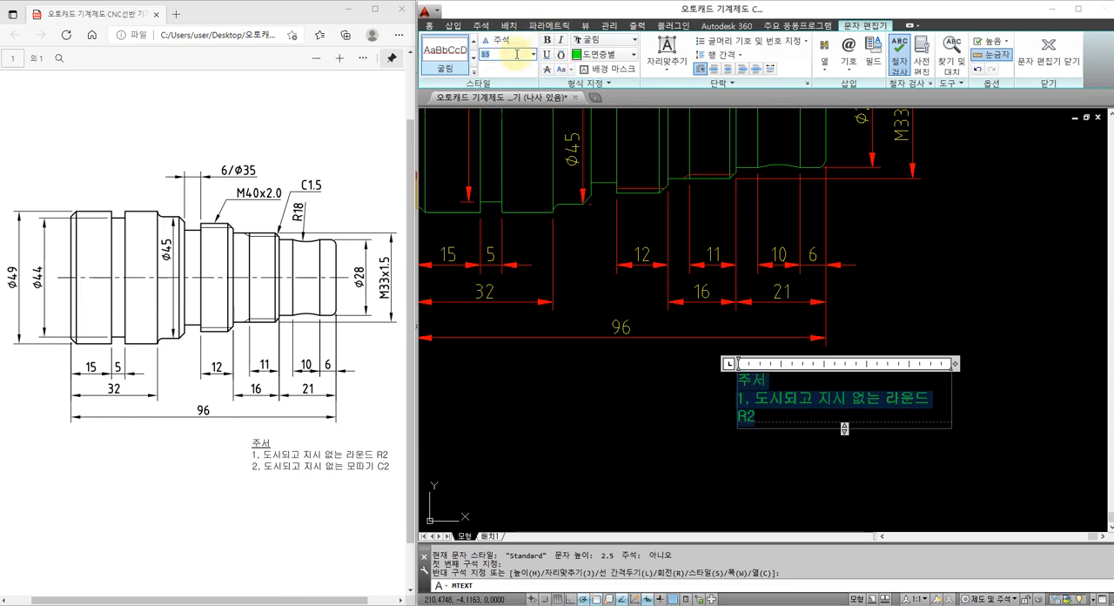
pyautogui.press('Return')
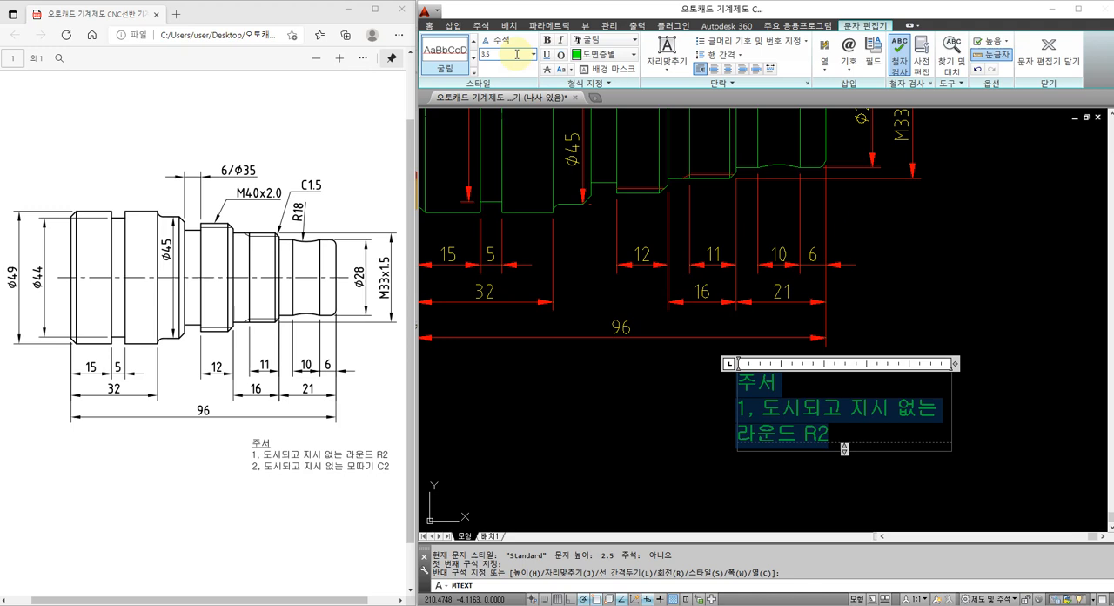
pyautogui.click(607, 54)
pyautogui.click(593, 113)
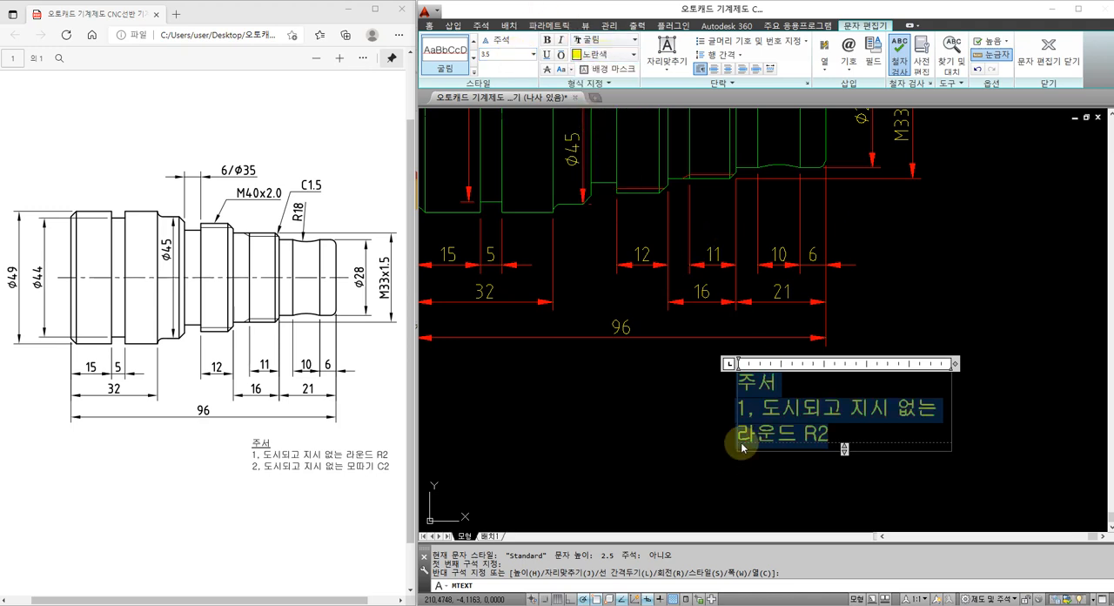
pyautogui.moveTo(954, 363); pyautogui.dragTo(1055, 362)
pyautogui.click(844, 501)
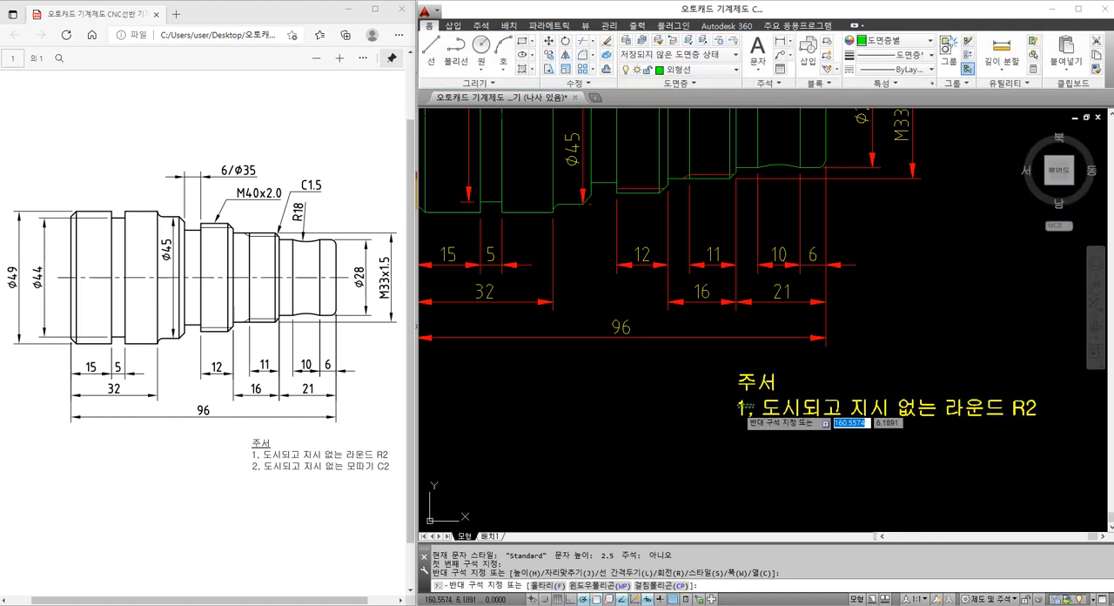
# Move the note horizontally about 27 units to the left beneath the 96 dimension
pyautogui.click(737, 407)
pyautogui.write('ㅡ')
pyautogui.press('space')
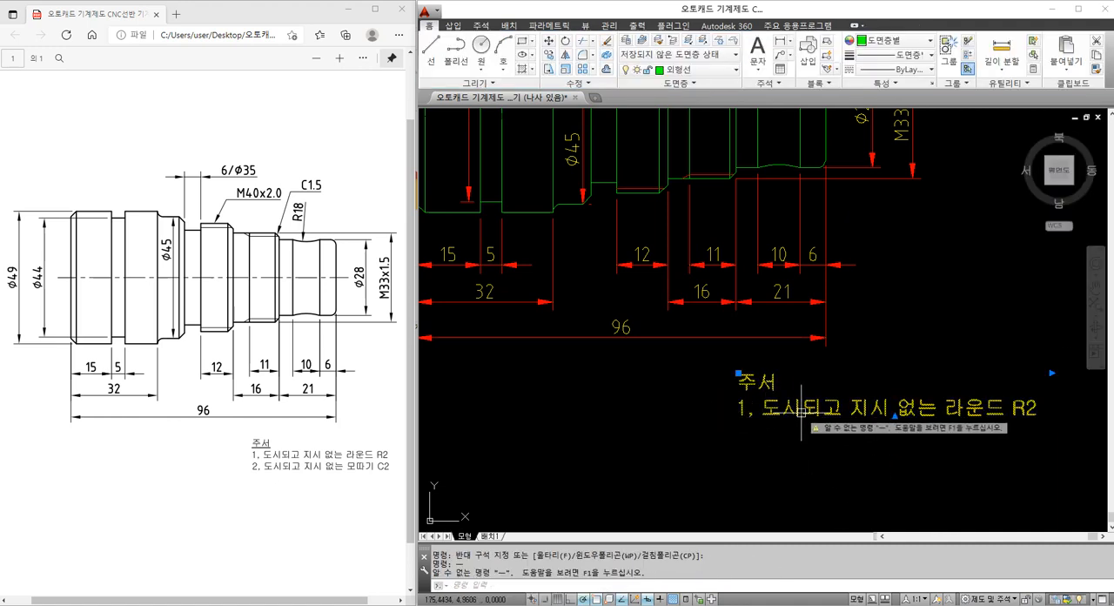
pyautogui.press('Escape')
pyautogui.write('M')
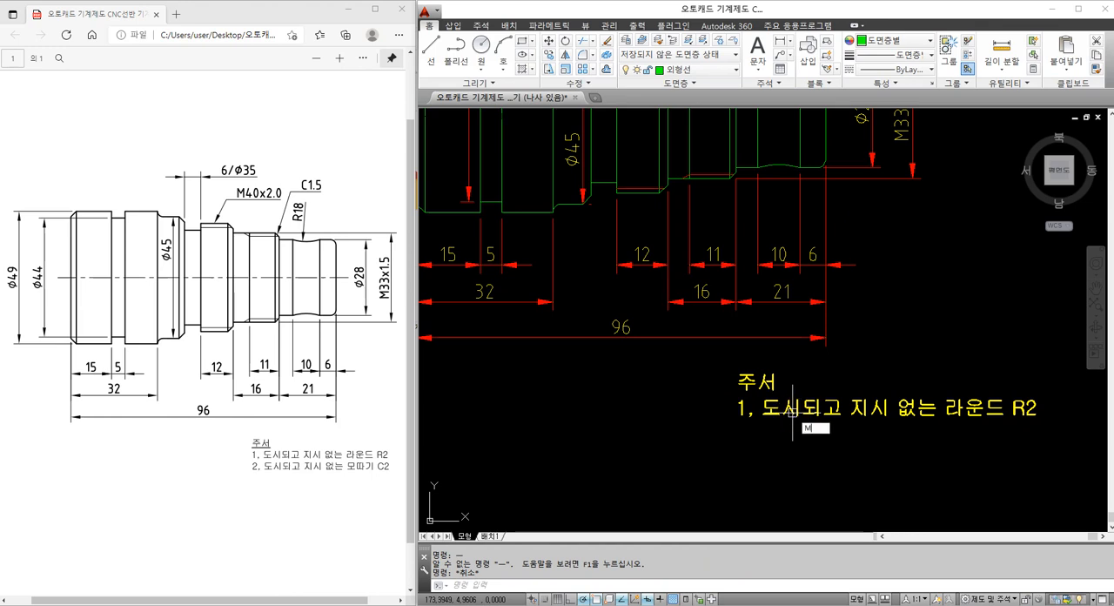
pyautogui.press('space')
pyautogui.click(792, 409)
pyautogui.press('space')
pyautogui.click(804, 438)
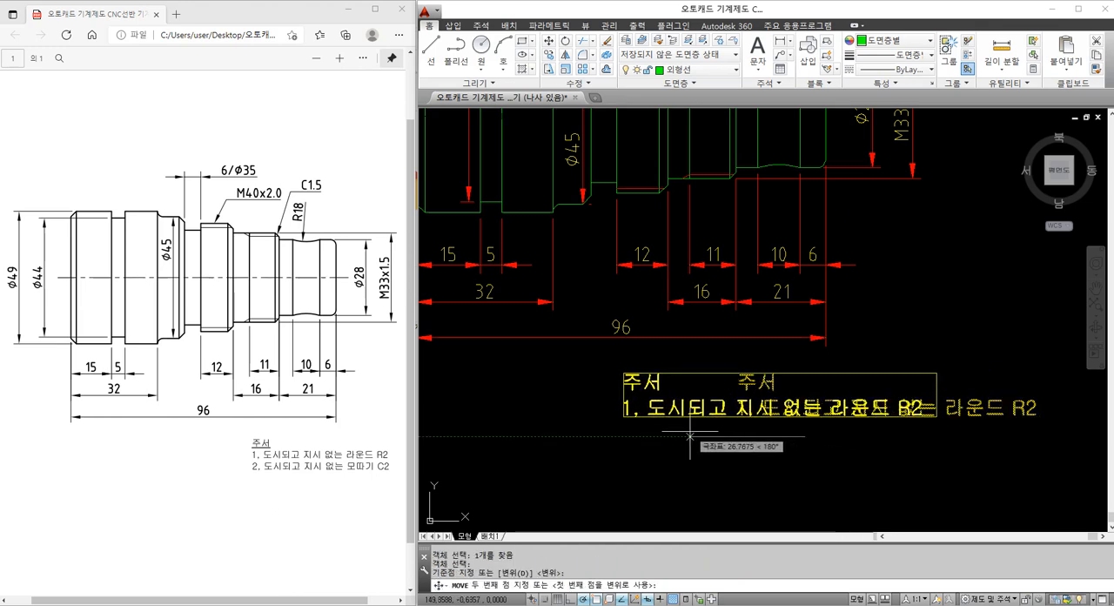
pyautogui.press('Escape')
pyautogui.press('Escape')
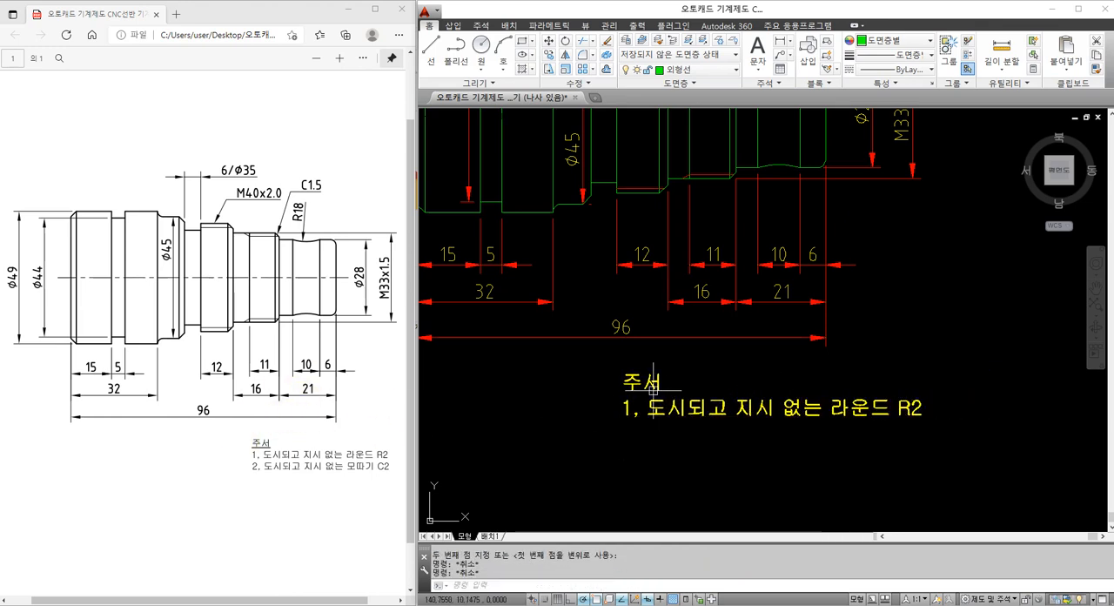
# Underline the note's heading "주서" and add the second line "2, 도시되고 지시 없는 모따기 C2"
pyautogui.doubleClick(653, 387)
pyautogui.moveTo(663, 384); pyautogui.dragTo(622, 391)
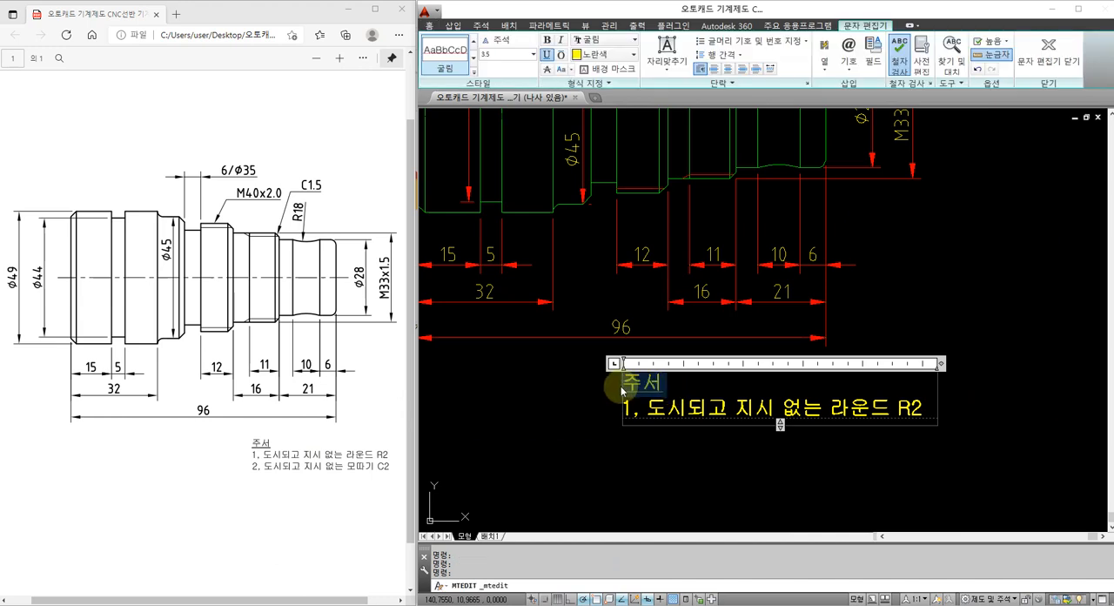
pyautogui.click(922, 408)
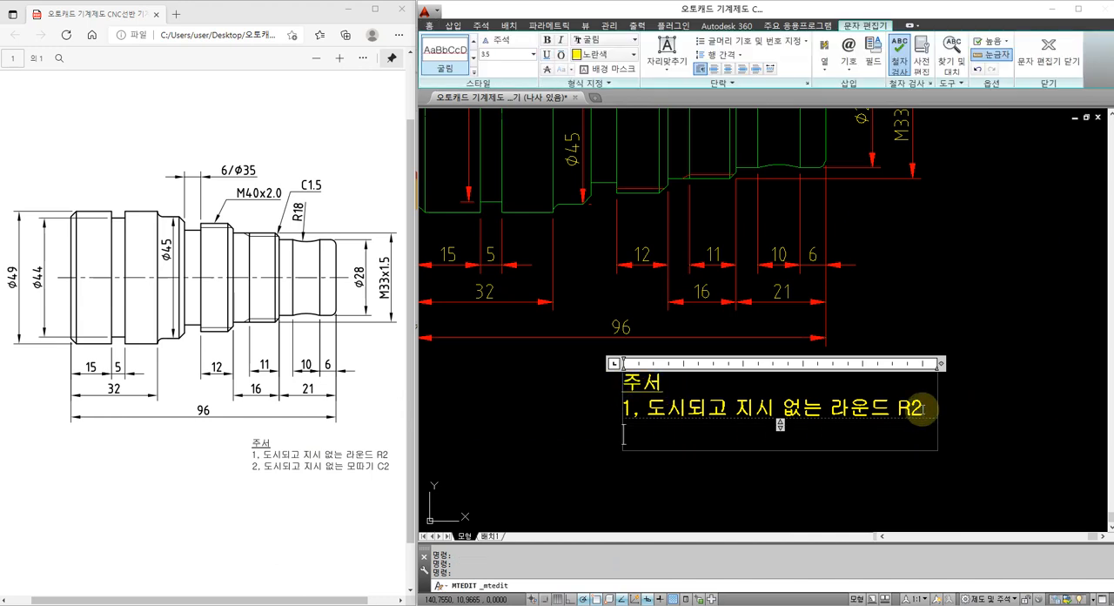
pyautogui.press('Return')
pyautogui.write('2,')
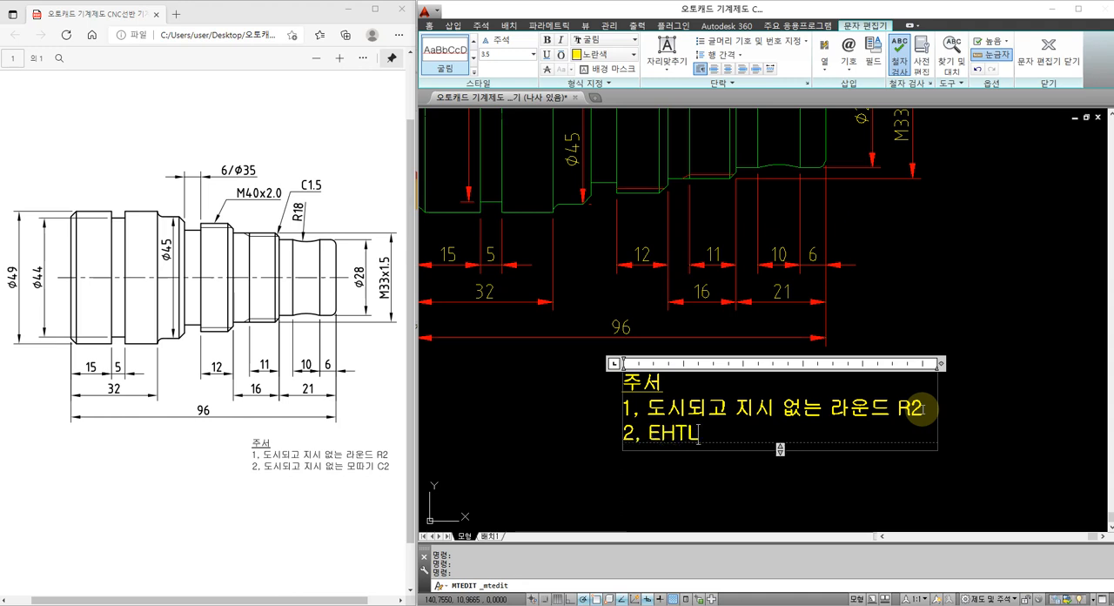
pyautogui.write(' 도시되고')
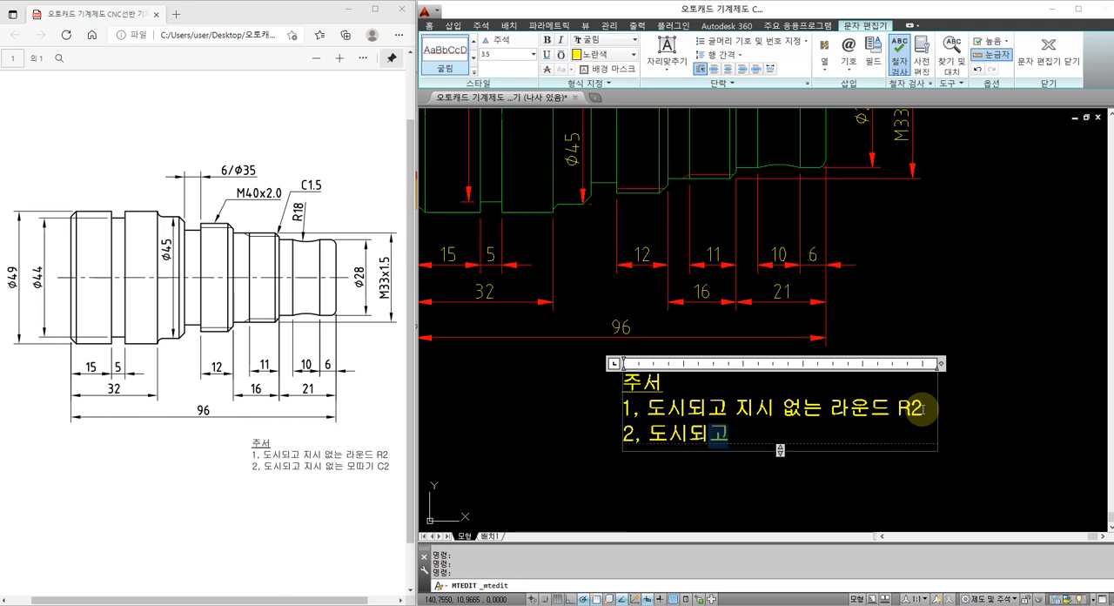
pyautogui.write(' 지시 없는 모따')
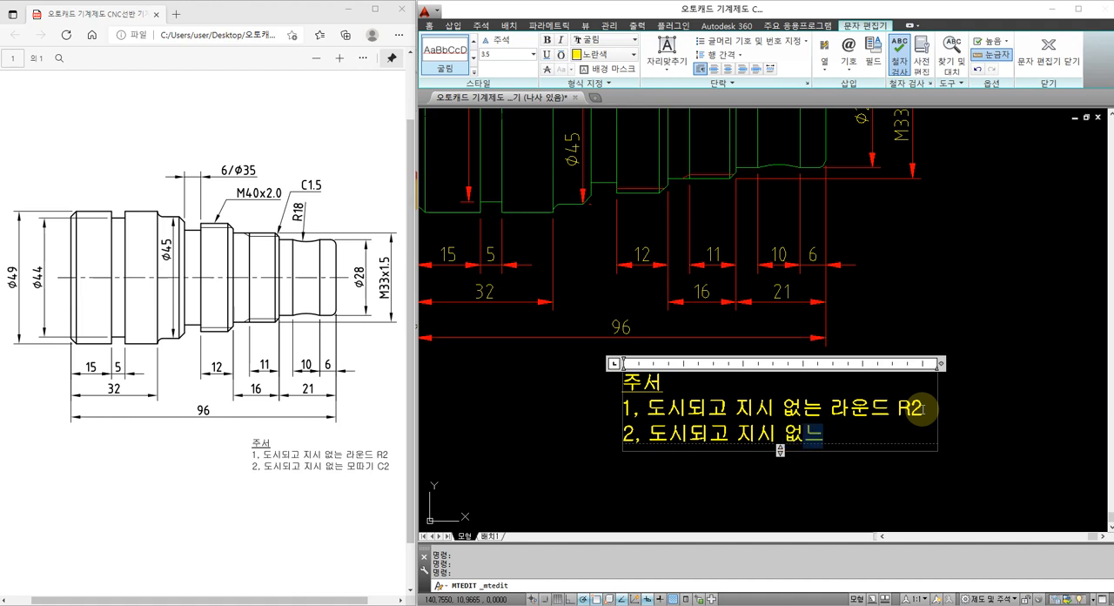
pyautogui.write('기 C2')
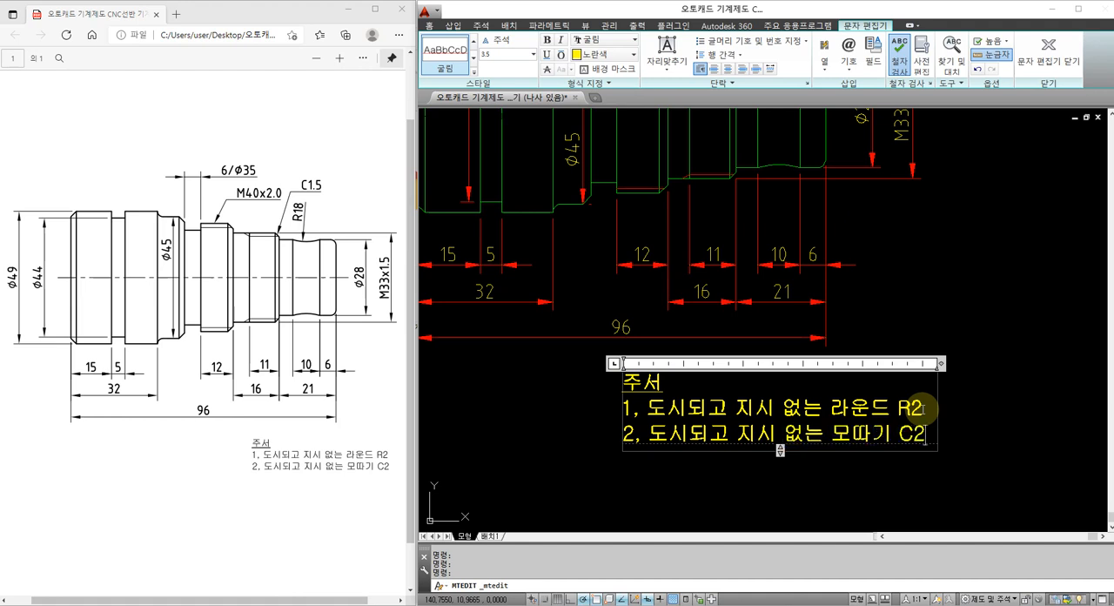
pyautogui.click(580, 437)
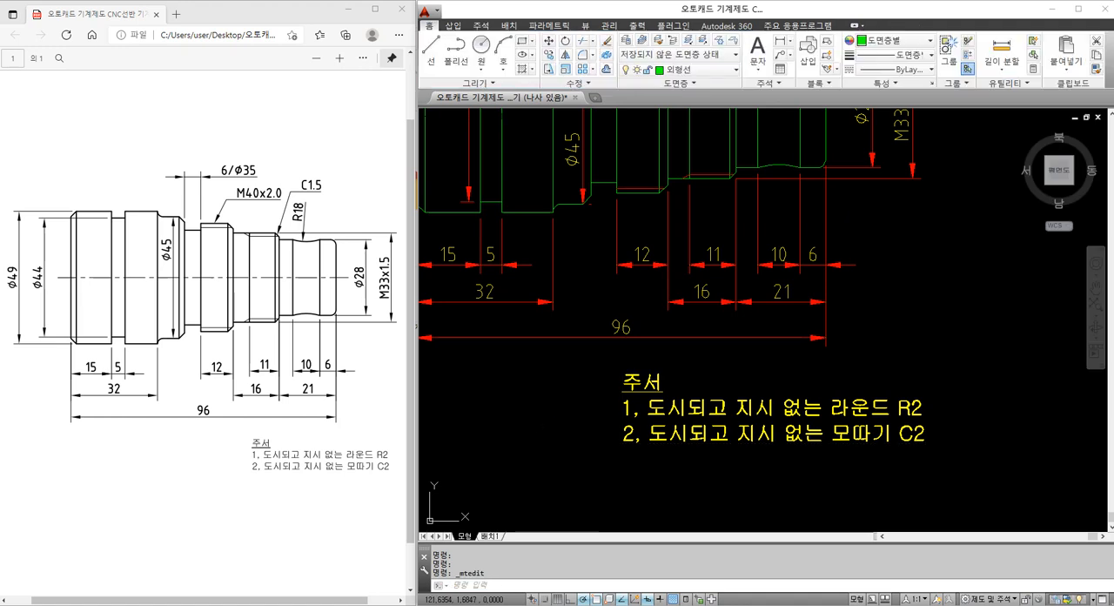
# Move the two-item note slightly down and to the right, farther from the 96 dimension
pyautogui.write('ㅡ')
pyautogui.press('Return')
pyautogui.press('Escape')
pyautogui.press('Return')
pyautogui.press('Escape')
pyautogui.write('M')
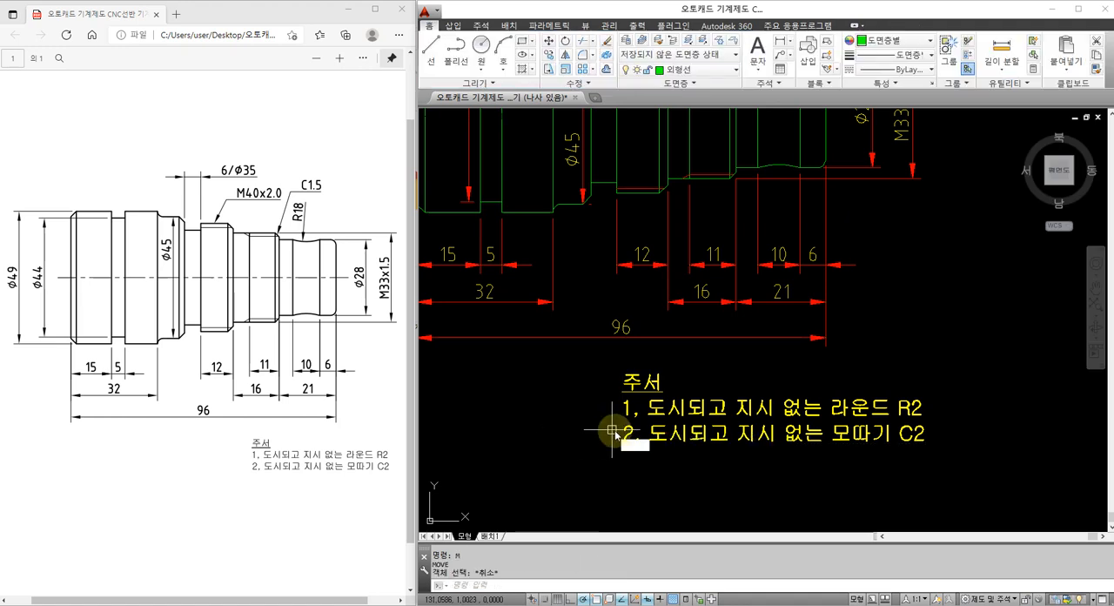
pyautogui.press('Return')
pyautogui.click(664, 437)
pyautogui.press('Return')
pyautogui.click(567, 413)
pyautogui.click(575, 432)
pyautogui.press('Escape')
pyautogui.press('Escape')
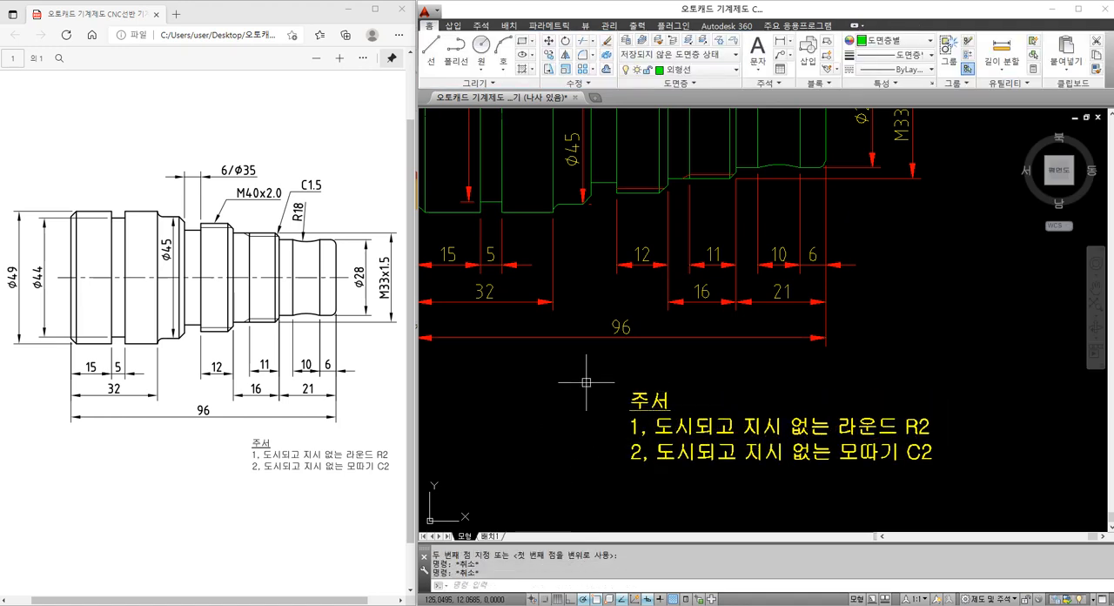
# Add a horizontal linear dimension to the chamfer at the shaft's upper-left corner, placing it above the shaft
pyautogui.scroll(-2, 590, 359)
pyautogui.moveTo(566, 296); pyautogui.dragTo(602, 345, button='middle')
pyautogui.scroll(2, 574, 160)
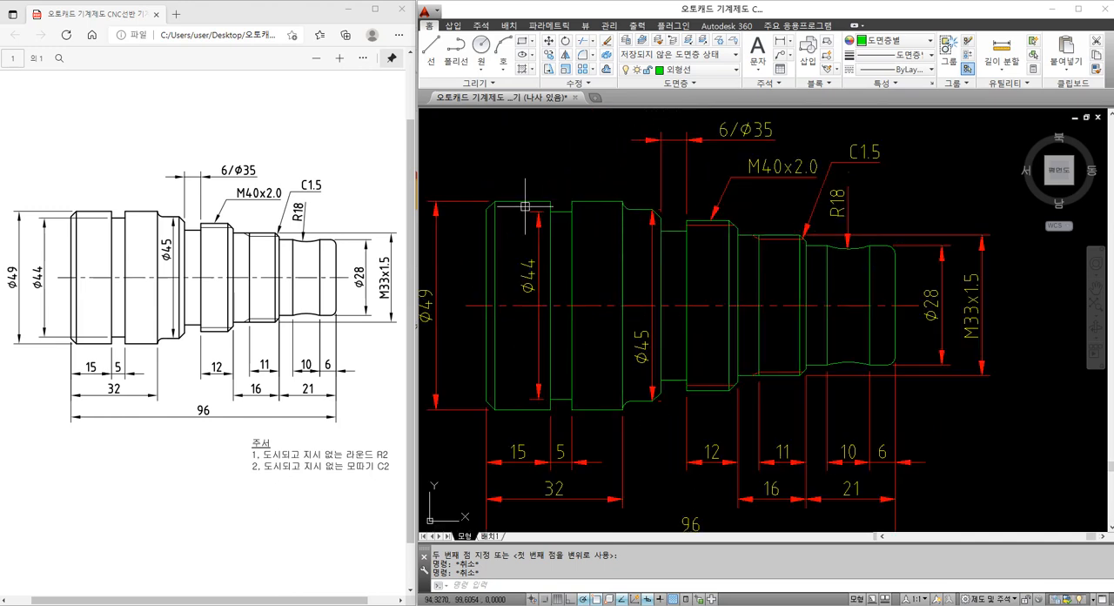
pyautogui.scroll(4, 525, 209)
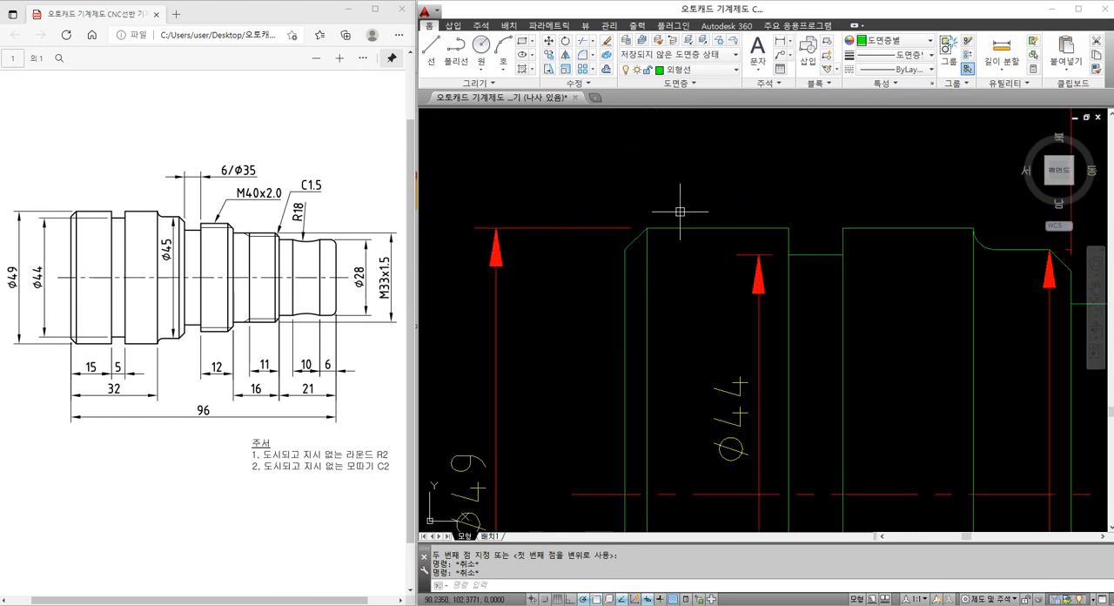
pyautogui.write('DLI')
pyautogui.press('Return')
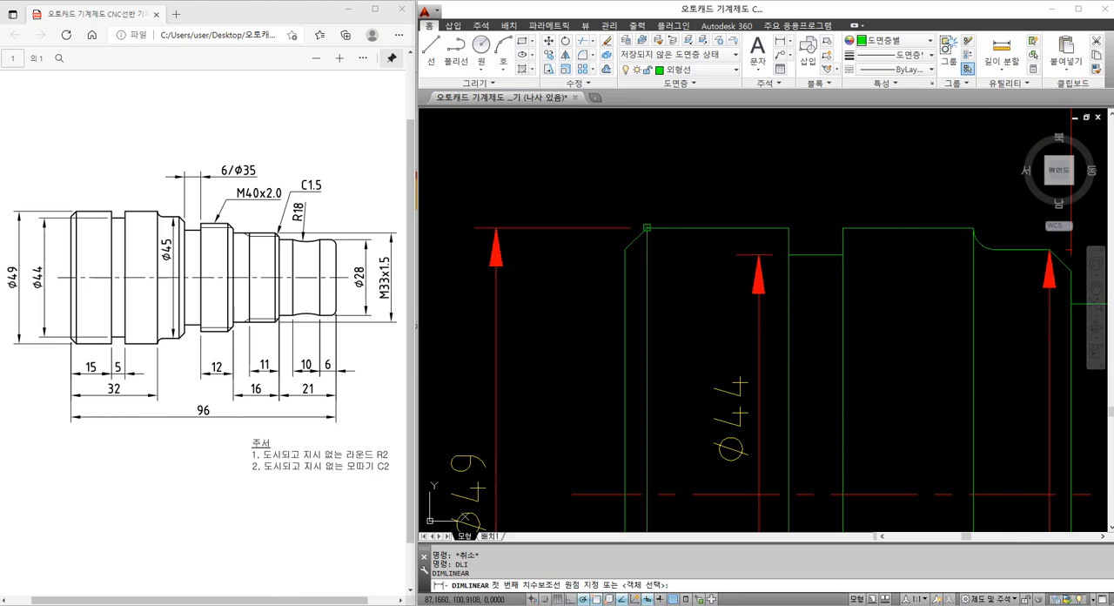
pyautogui.click(646, 228)
pyautogui.click(624, 249)
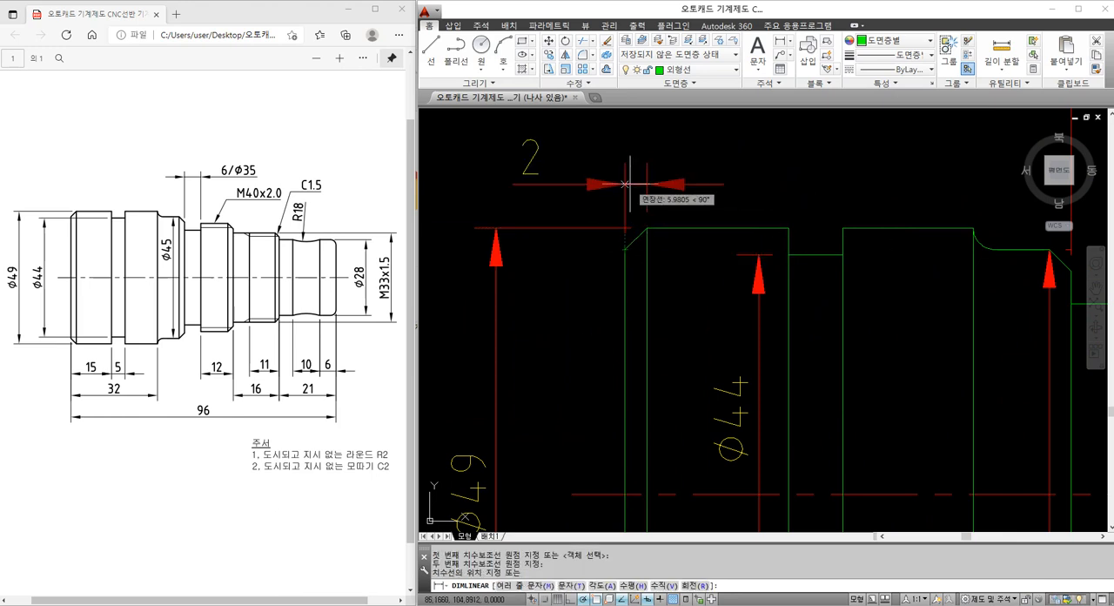
pyautogui.click(623, 184)
# Try a vertical linear dimension on the same upper-left chamfer, placed left of the shaft, and erase it
pyautogui.press('Return')
pyautogui.click(624, 249)
pyautogui.click(646, 228)
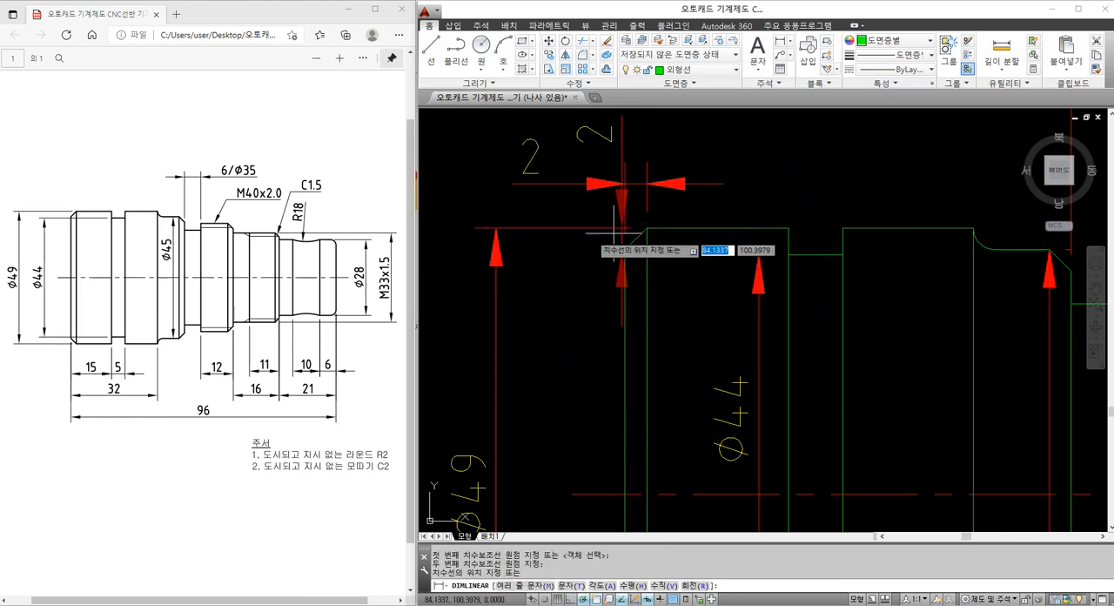
pyautogui.click(565, 241)
pyautogui.click(562, 208)
pyautogui.write('e')
pyautogui.press('Return')
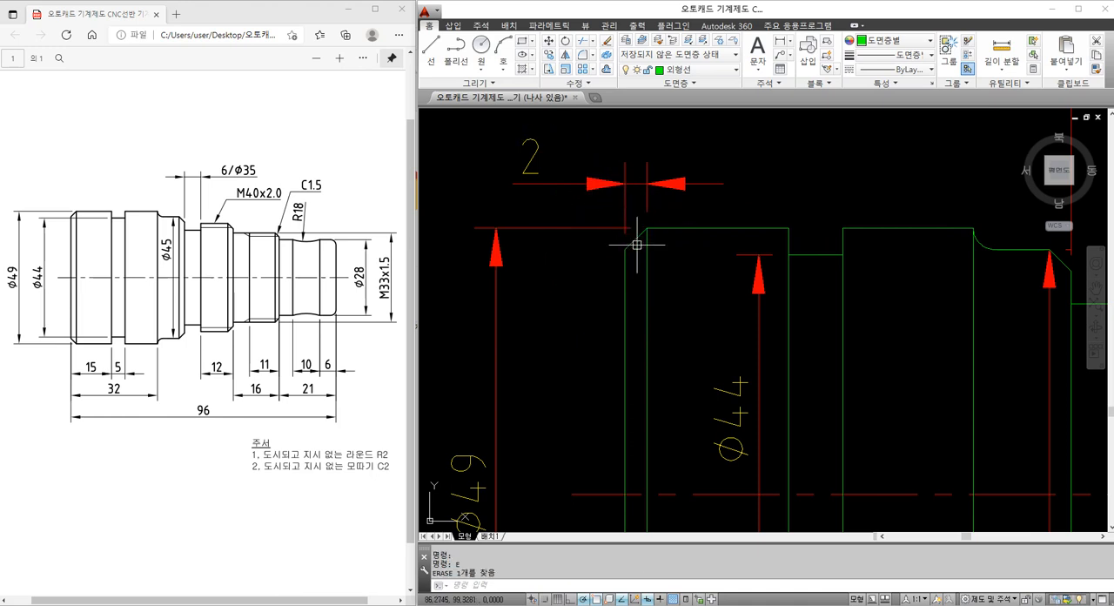
pyautogui.scroll(2, 640, 240)
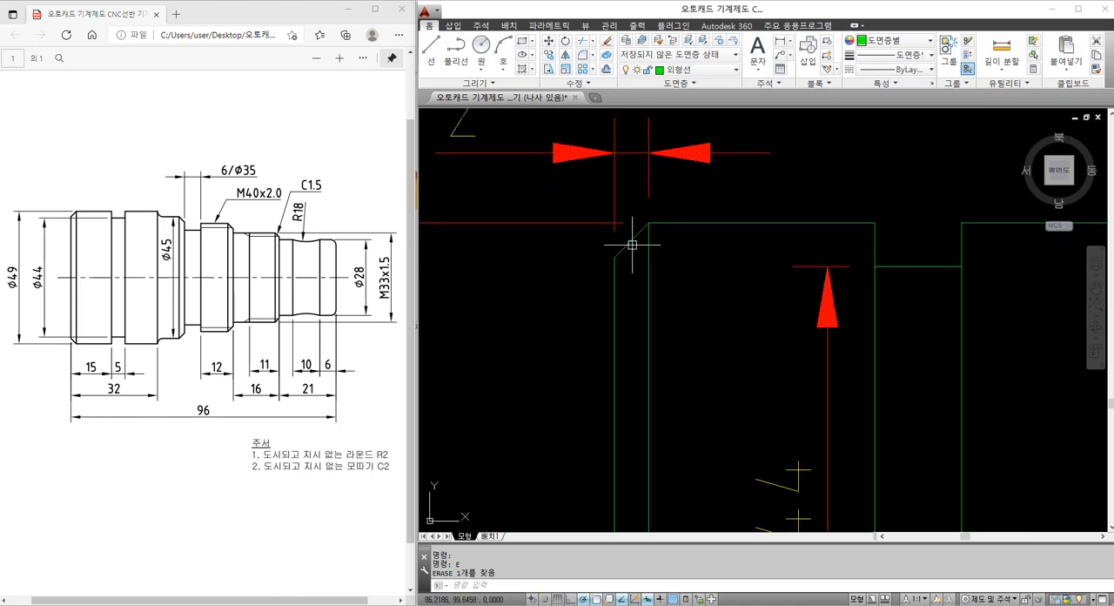
pyautogui.scroll(2, 639, 238)
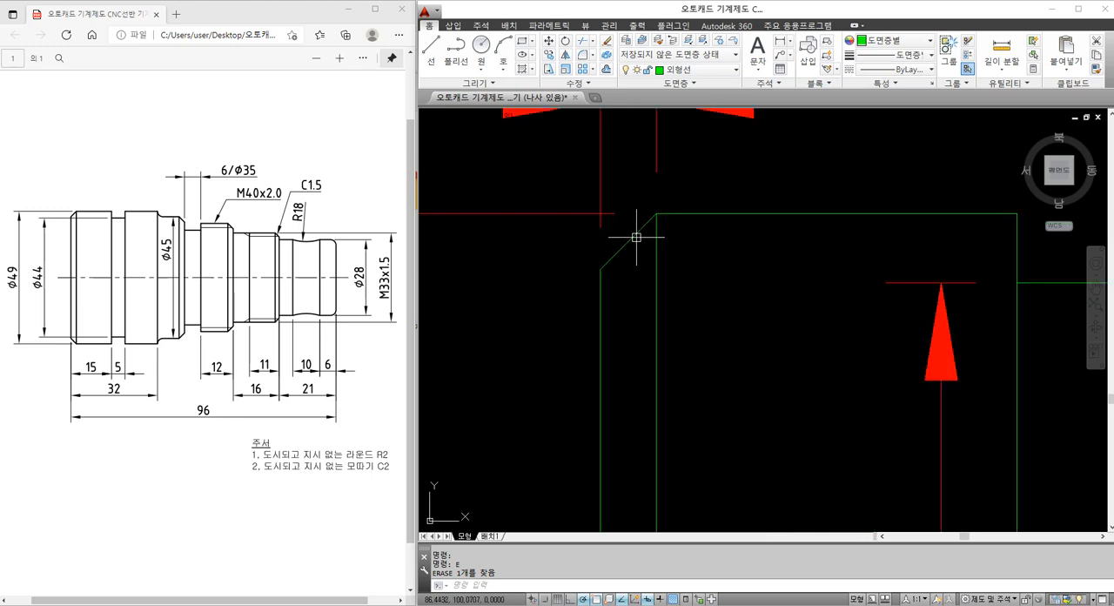
pyautogui.click(682, 213)
pyautogui.click(648, 223)
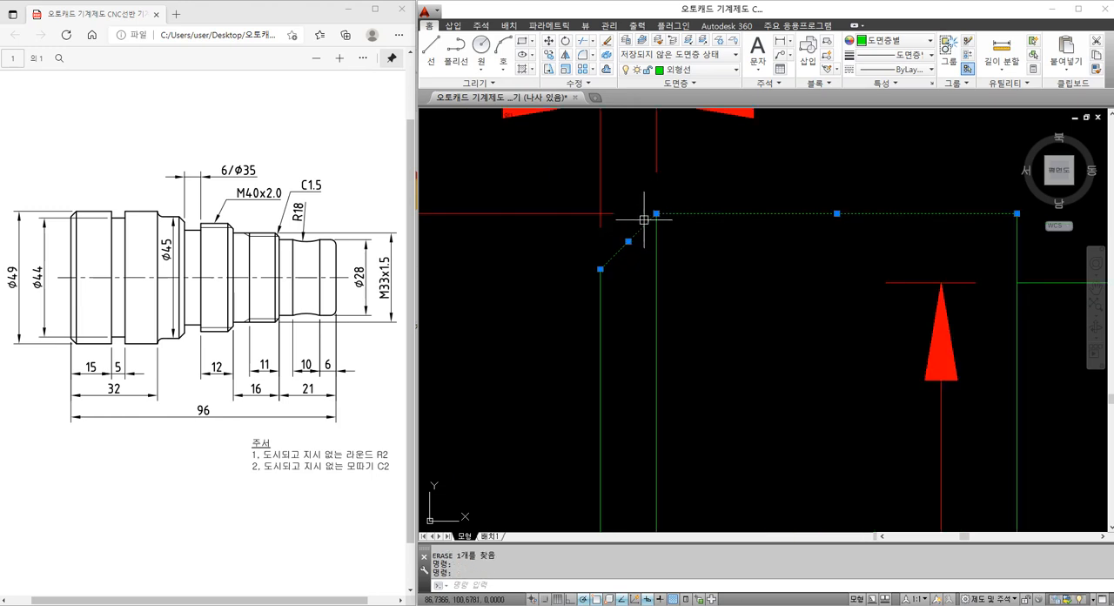
pyautogui.press('Escape')
pyautogui.press('Escape')
# Add an angular dimension between the shaft's upper edge and its upper-left chamfer, placing the arc outside the shaft beside the chamfer
pyautogui.write('DAN')
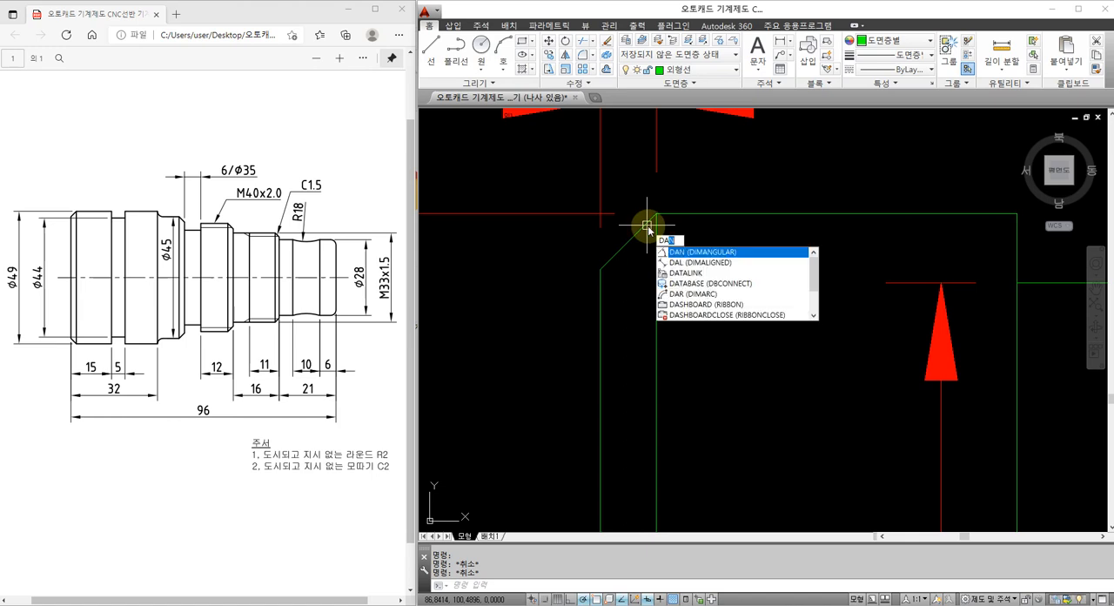
pyautogui.press('Return')
pyautogui.click(671, 213)
pyautogui.click(644, 225)
pyautogui.scroll(-3, 644, 225)
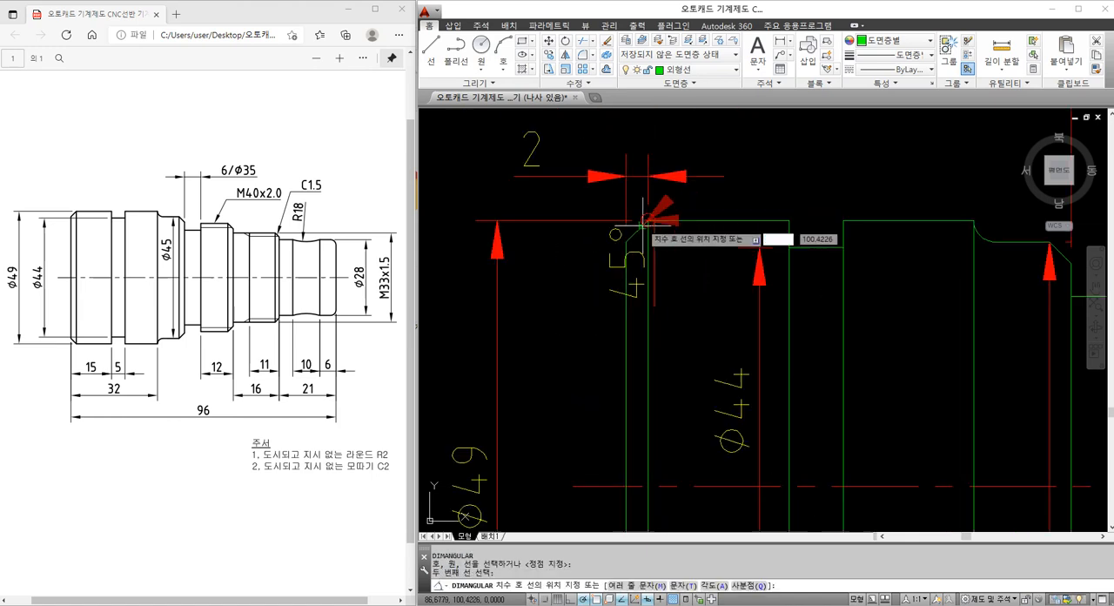
pyautogui.moveTo(558, 253); pyautogui.dragTo(610, 328, button='middle')
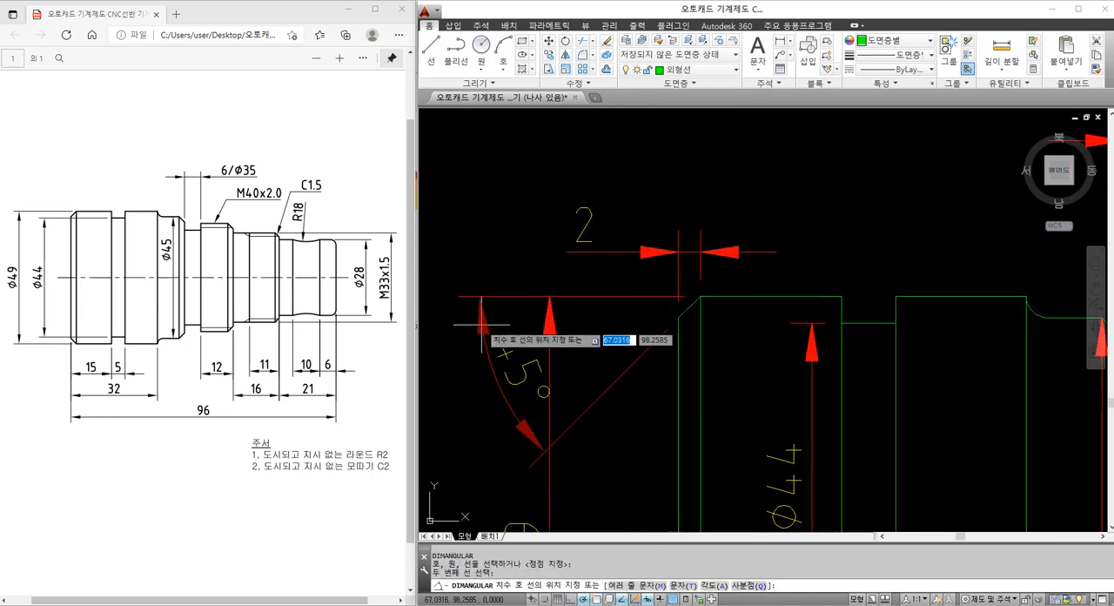
pyautogui.click(487, 353)
pyautogui.click(519, 360)
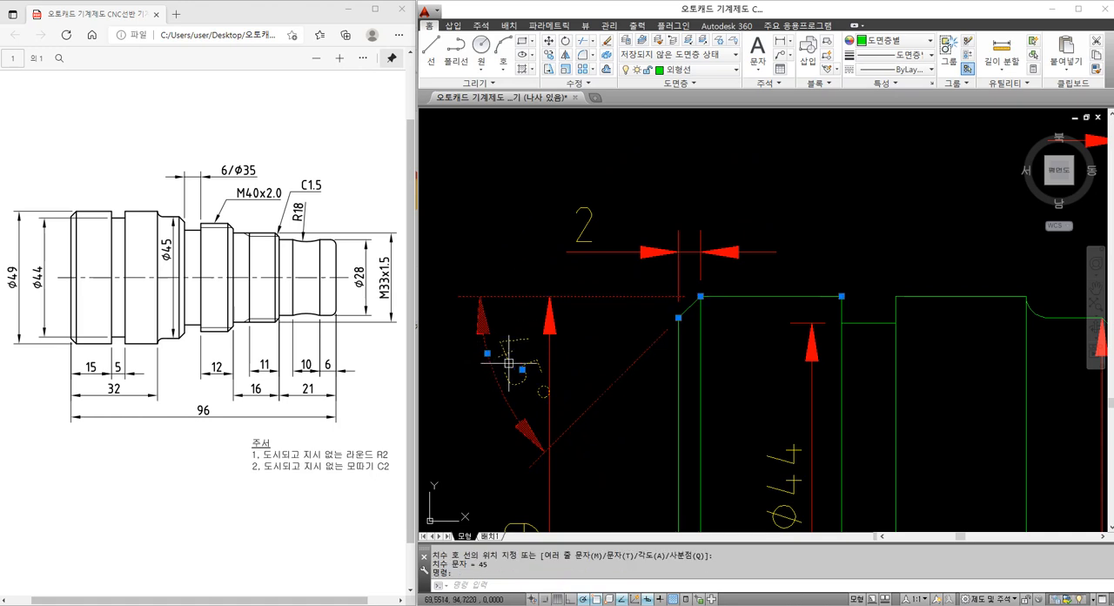
pyautogui.press('Escape')
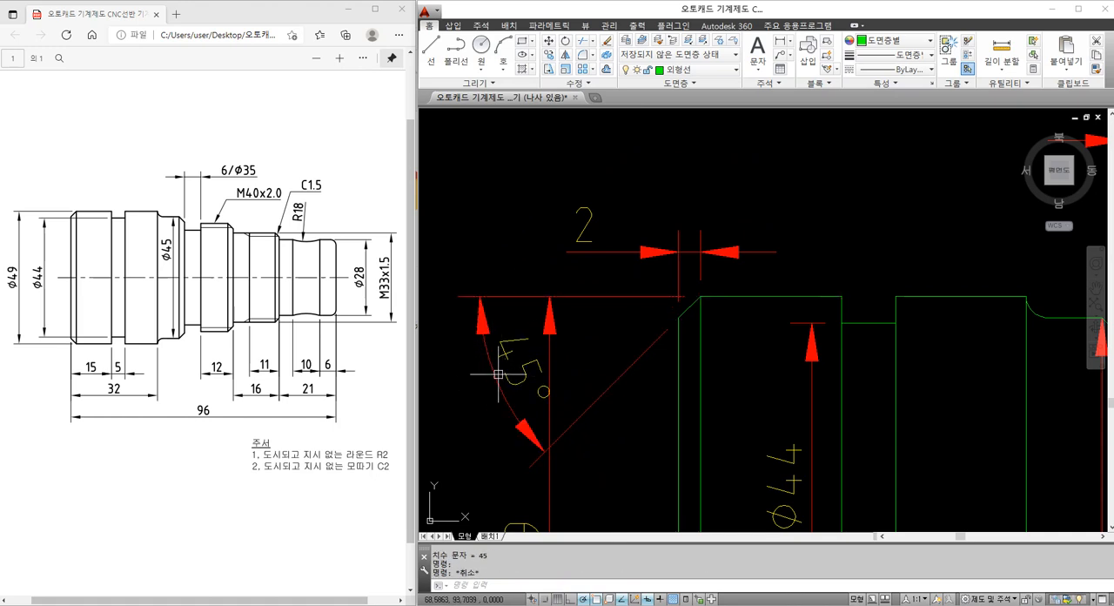
pyautogui.press('Escape')
pyautogui.click(495, 375)
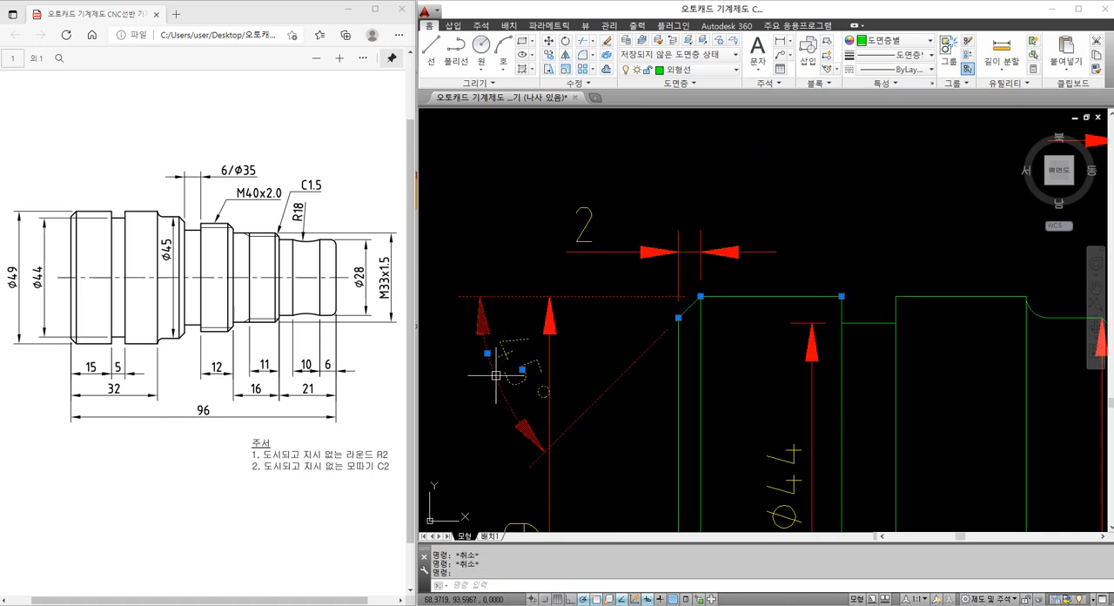
pyautogui.press('Escape')
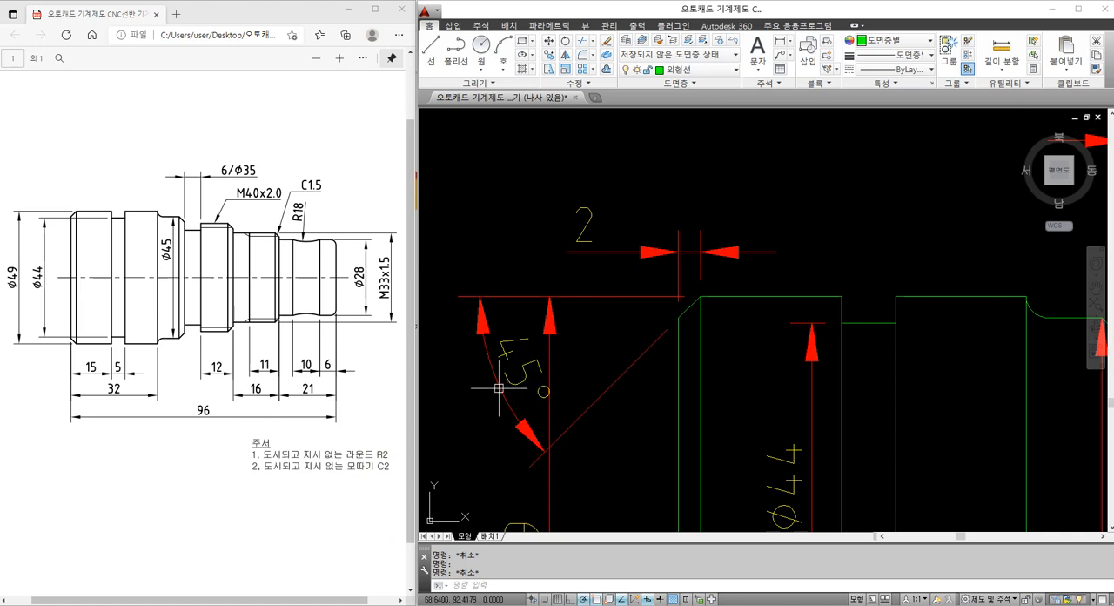
# Erase both the angular dimension and the horizontal linear dimension on the upper-left chamfer
pyautogui.click(513, 373)
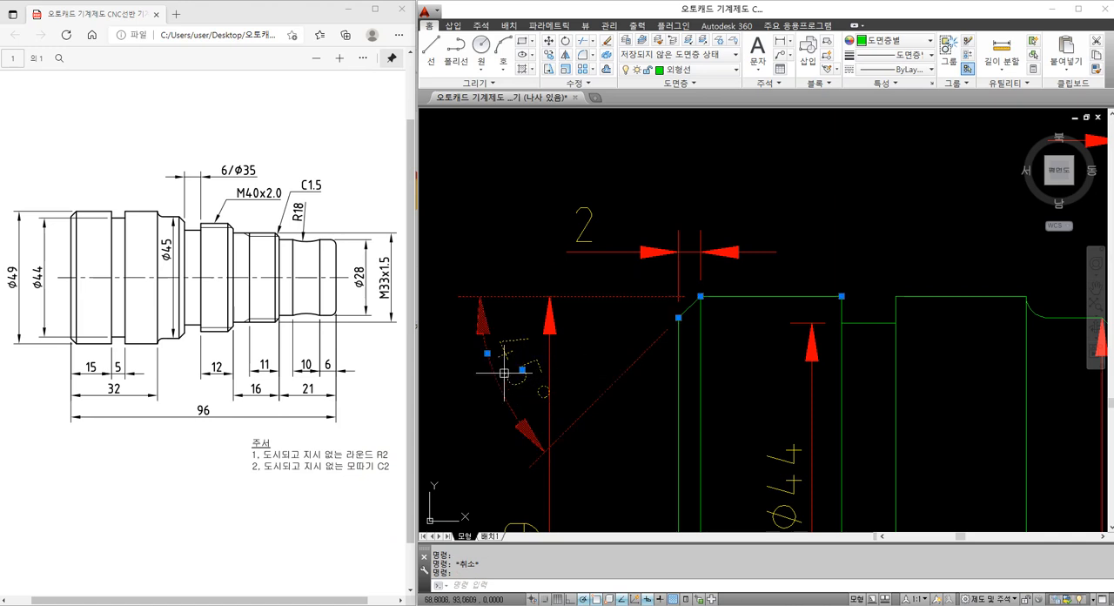
pyautogui.click(589, 251)
pyautogui.write('e')
pyautogui.press('Return')
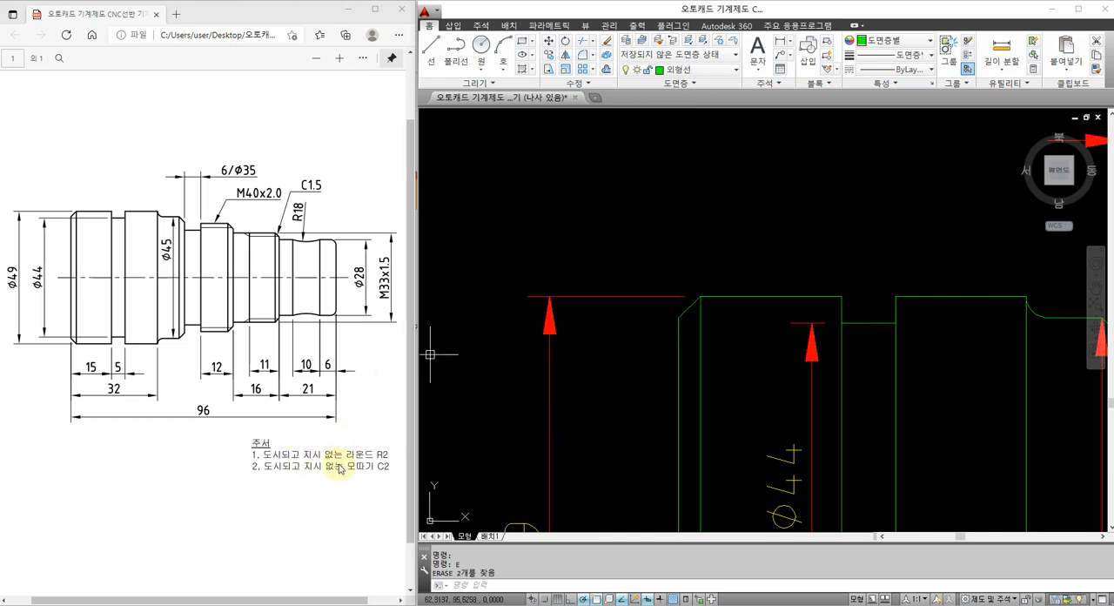
# Bring the complete shaft drawing and its notes into view and save the drawing under its existing file name
pyautogui.scroll(-5, 642, 334)
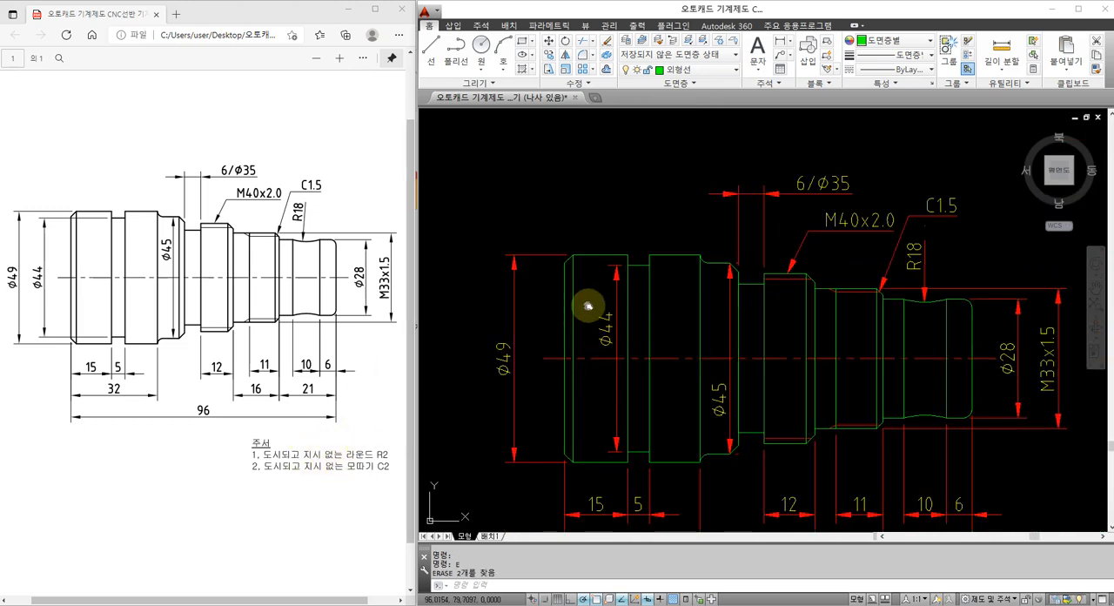
pyautogui.scroll(1, 576, 287)
pyautogui.scroll(-2, 577, 288)
pyautogui.moveTo(609, 338); pyautogui.dragTo(618, 318, button='middle')
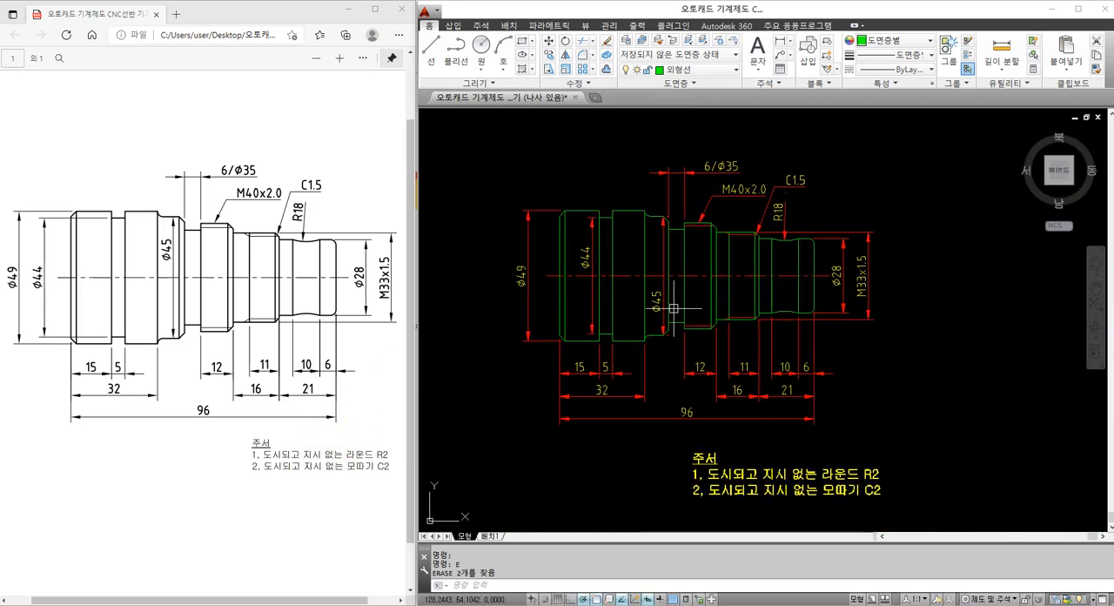
pyautogui.moveTo(870, 328); pyautogui.dragTo(878, 318, button='middle')
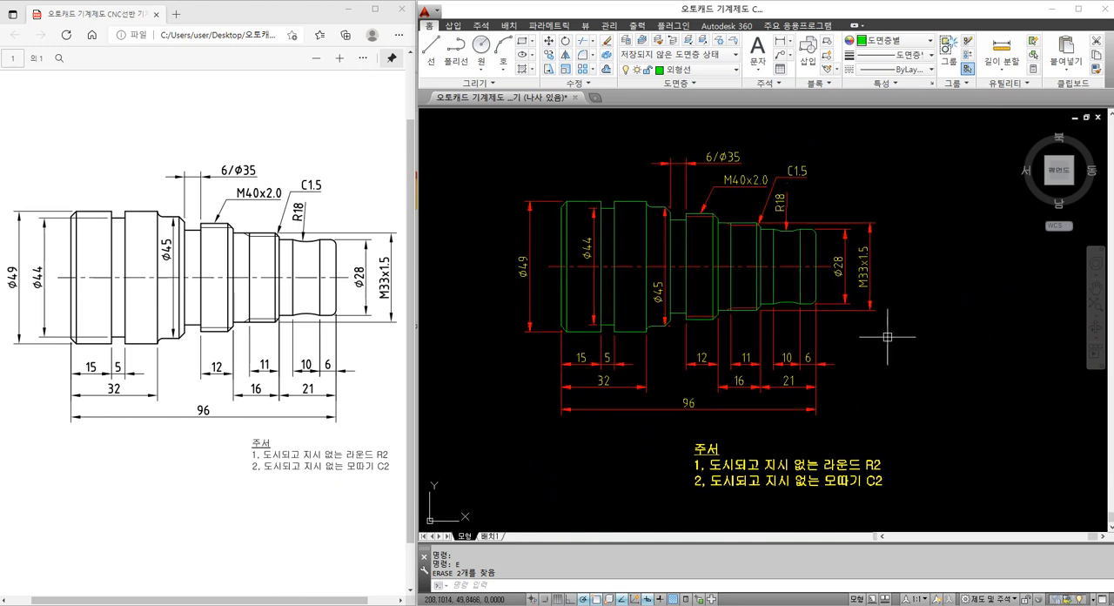
pyautogui.moveTo(876, 362); pyautogui.dragTo(884, 357, button='middle')
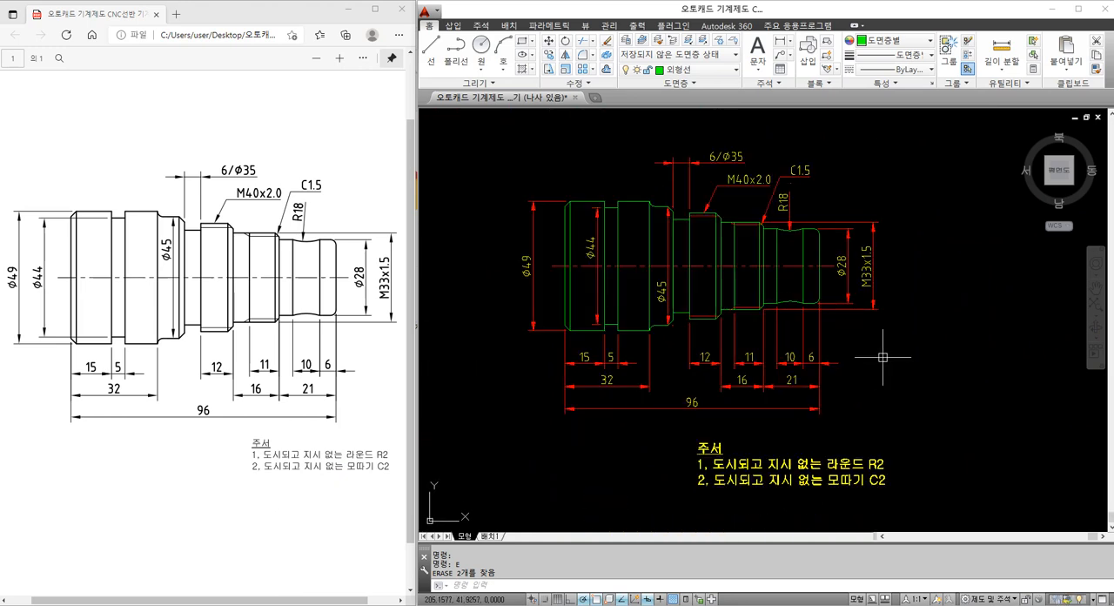
pyautogui.hotkey('ctrl', 's')
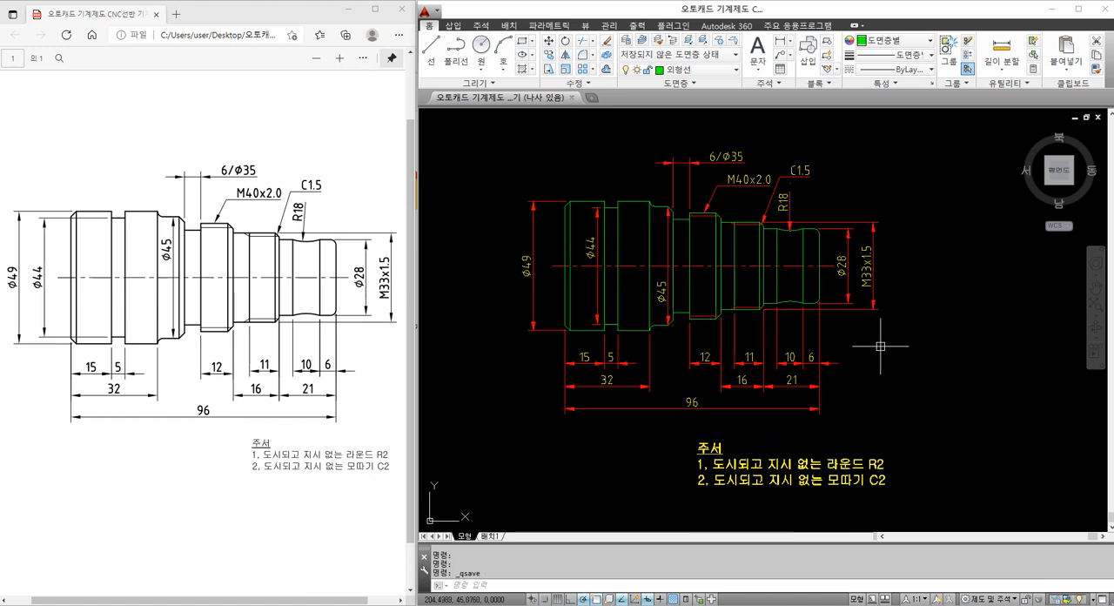